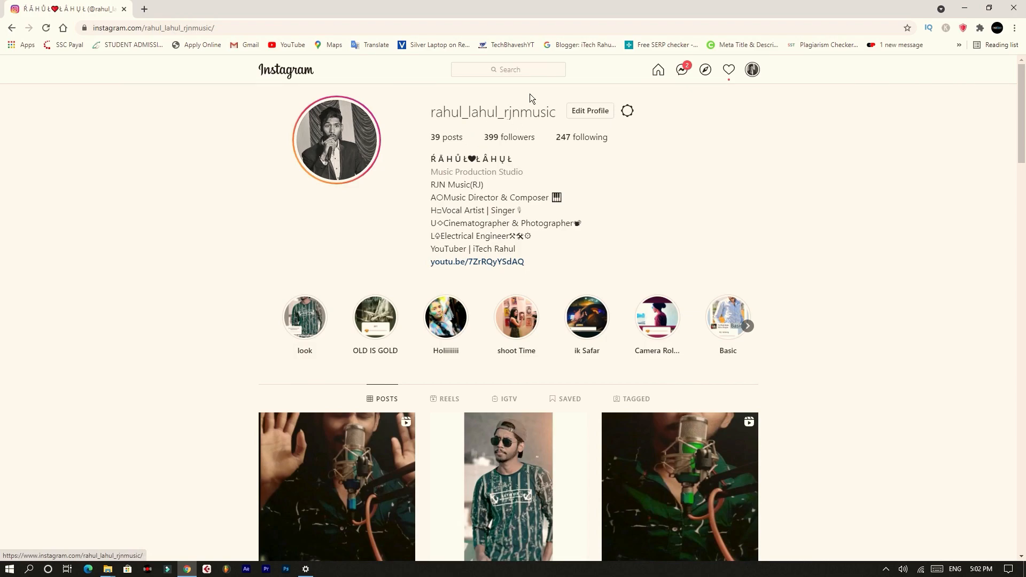
Step: Look through the Instagram profile's highlights and posts
scroll(461, 260, down, 5)
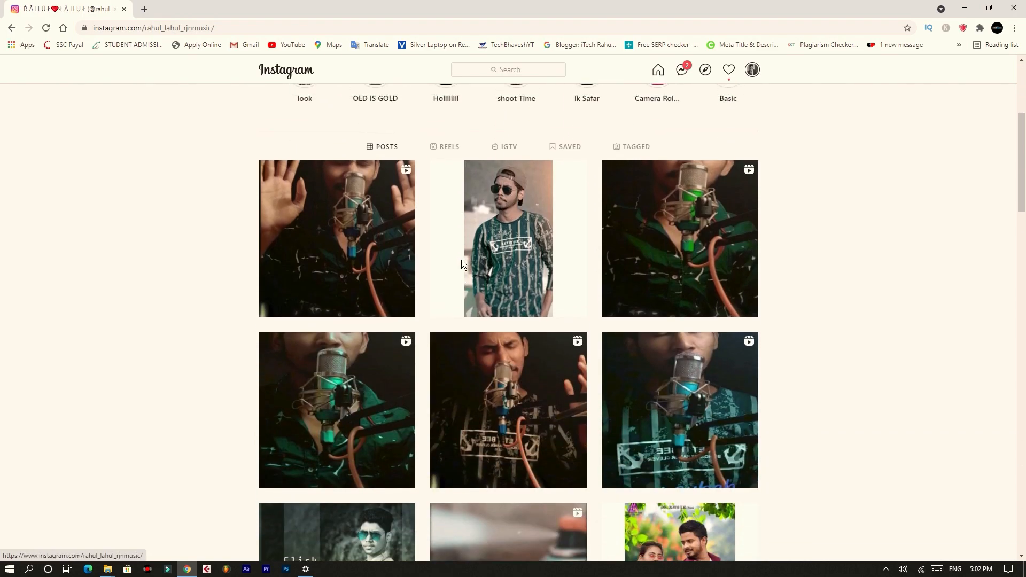
scroll(462, 262, up, 5)
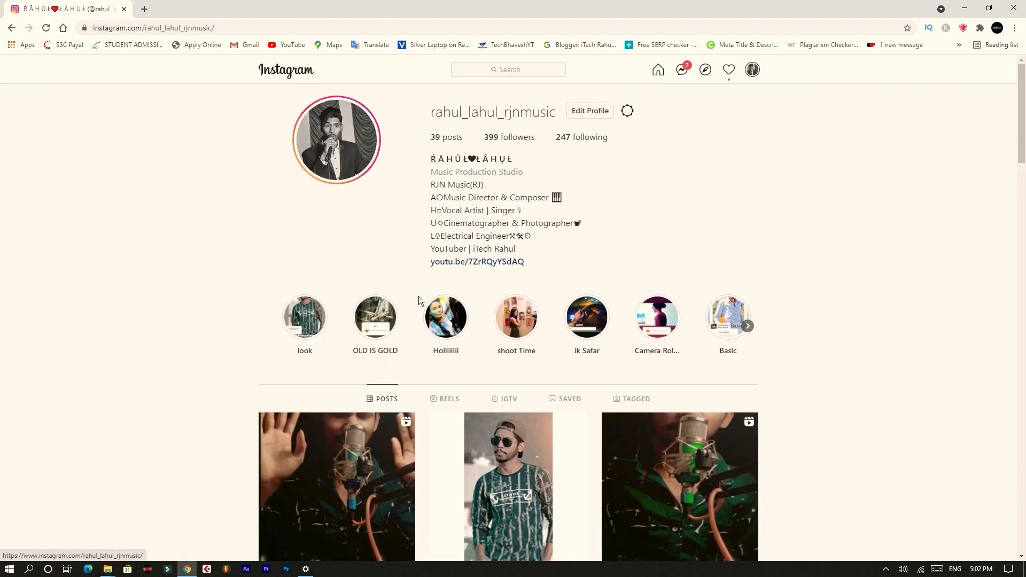
scroll(542, 259, down, 8)
scroll(541, 259, up, 8)
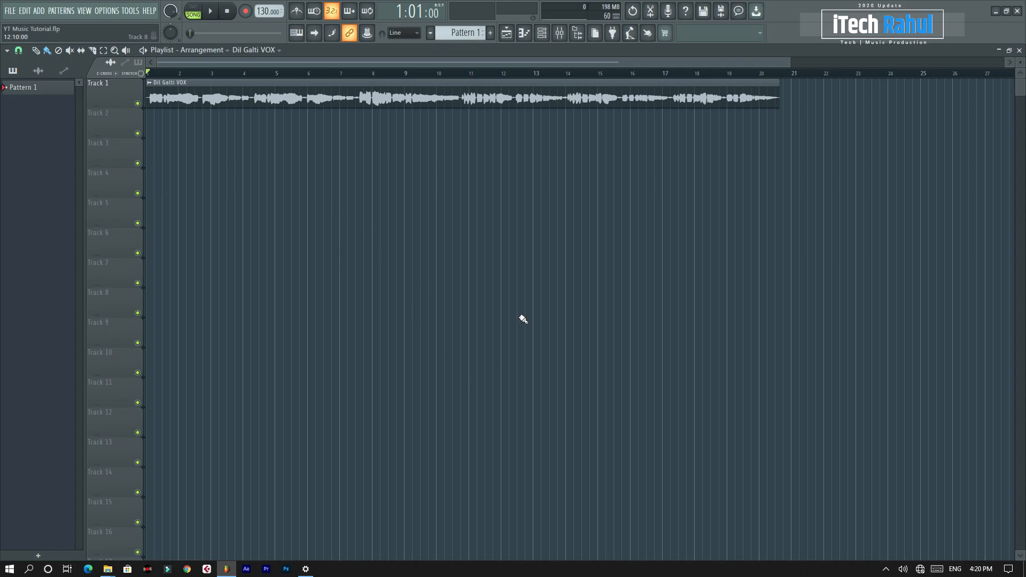
click(559, 33)
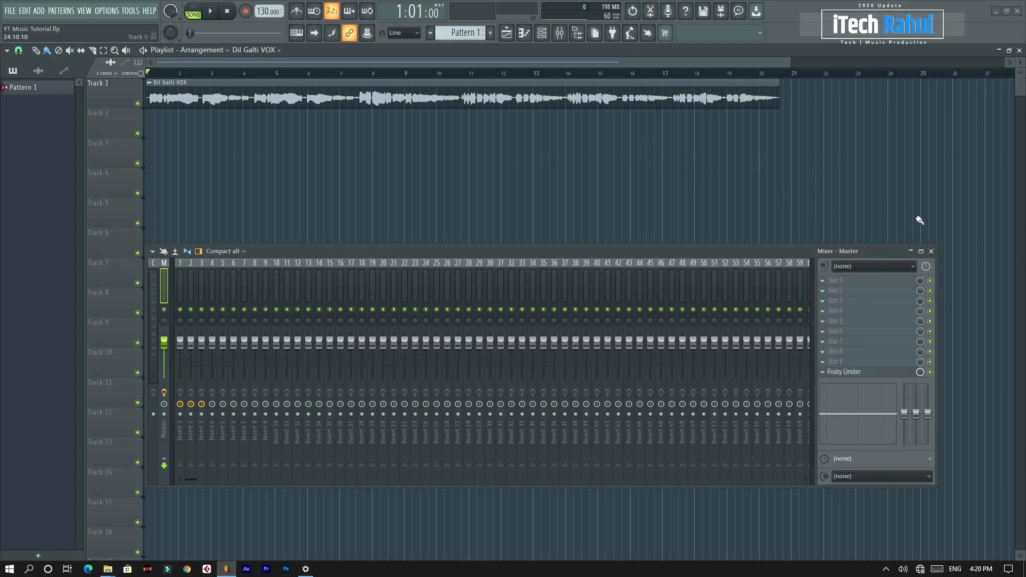
click(931, 251)
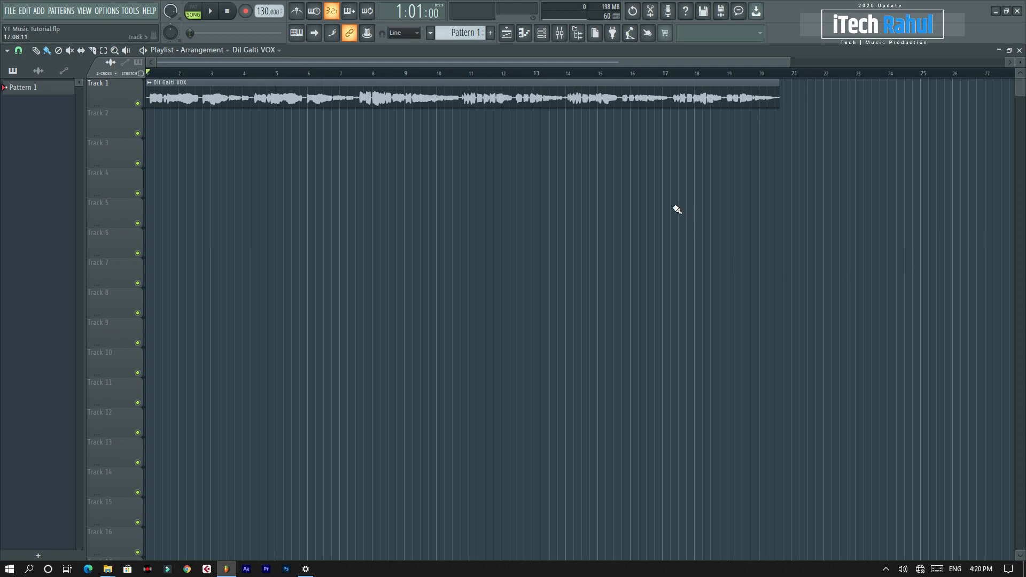
scroll(165, 72, up, 3)
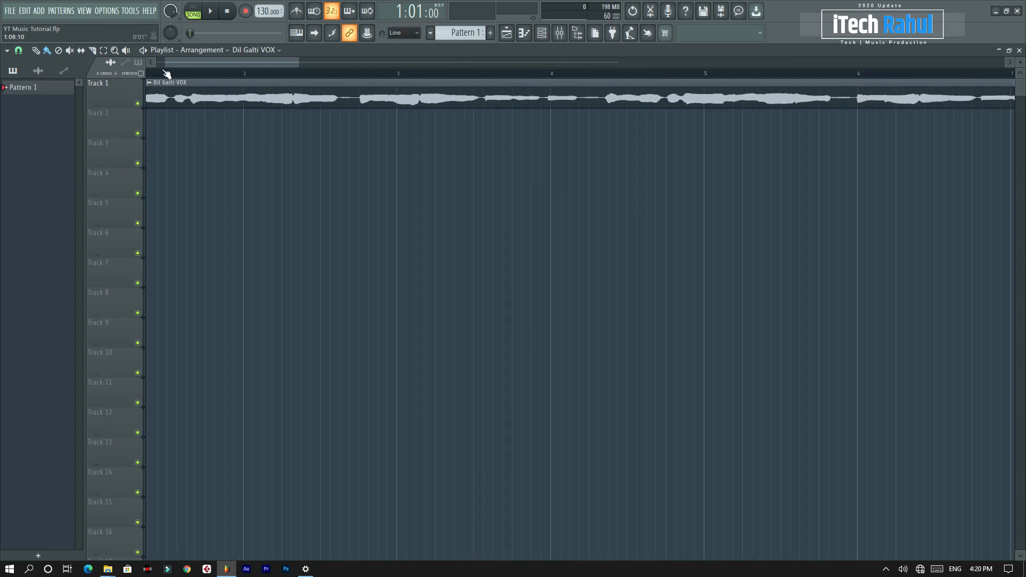
drag(182, 64, 169, 67)
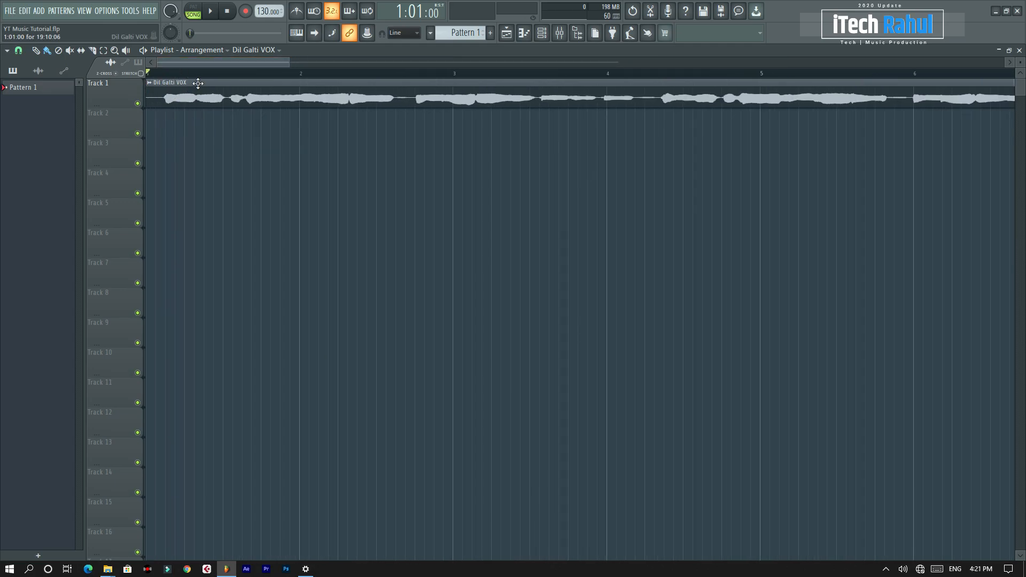
scroll(201, 81, down, 3)
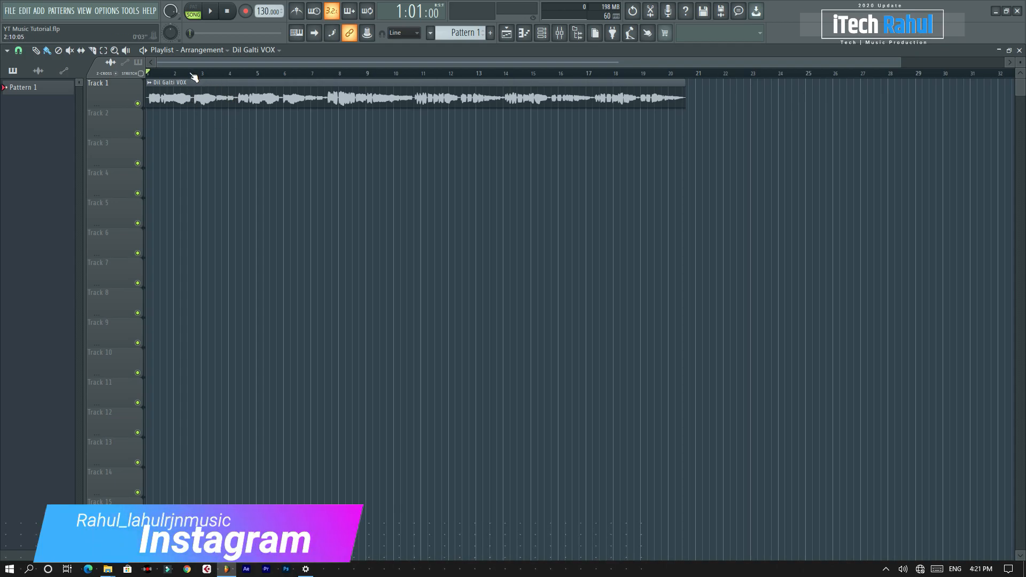
scroll(213, 61, up, 1)
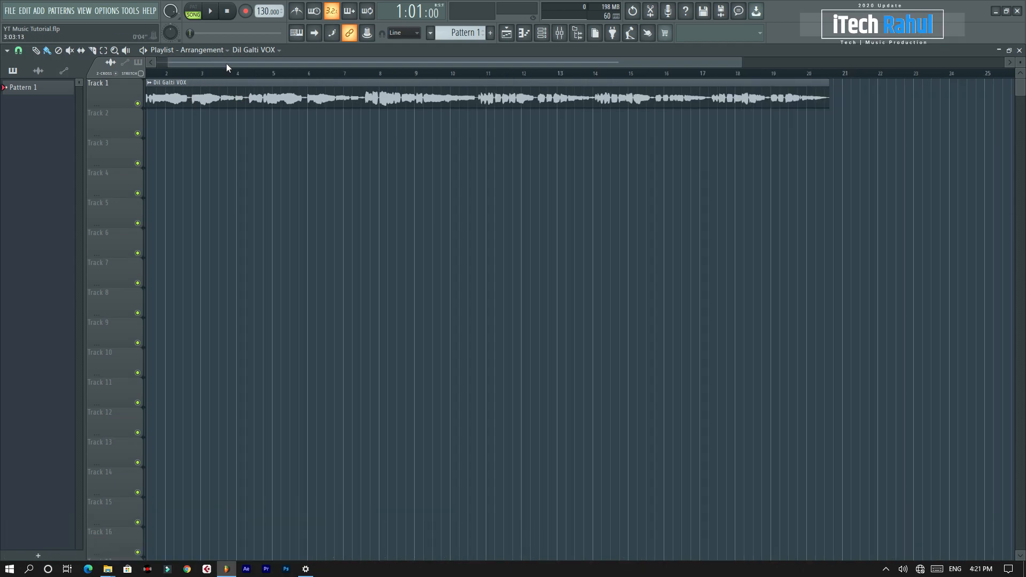
drag(226, 63, 181, 65)
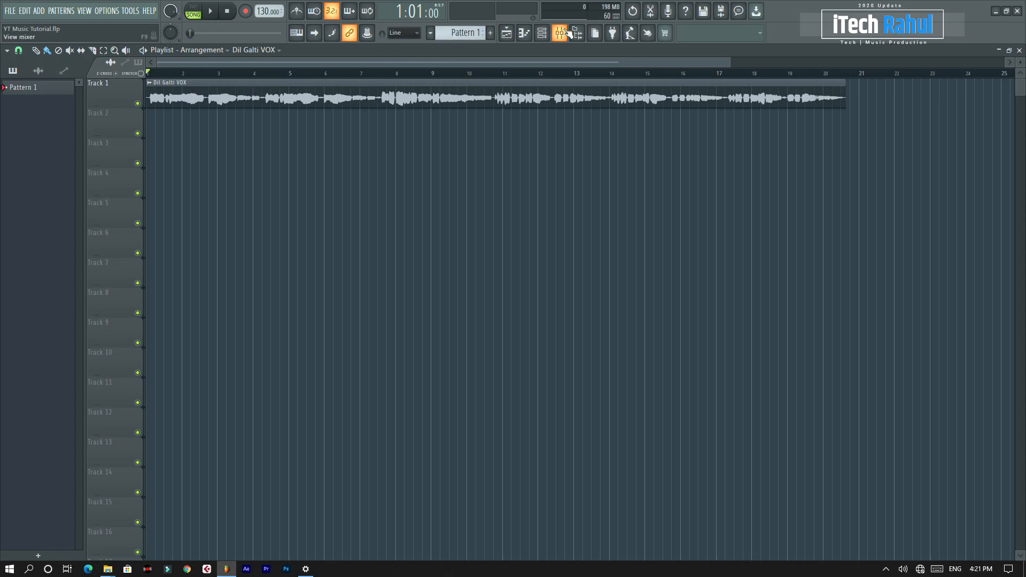
Step: Set the mixer's Master track audio output to Out 1 - Out 2
mouse_move(249, 107)
mouse_down()
mouse_move(447, 101)
mouse_move(182, 93)
mouse_move(232, 100)
mouse_up()
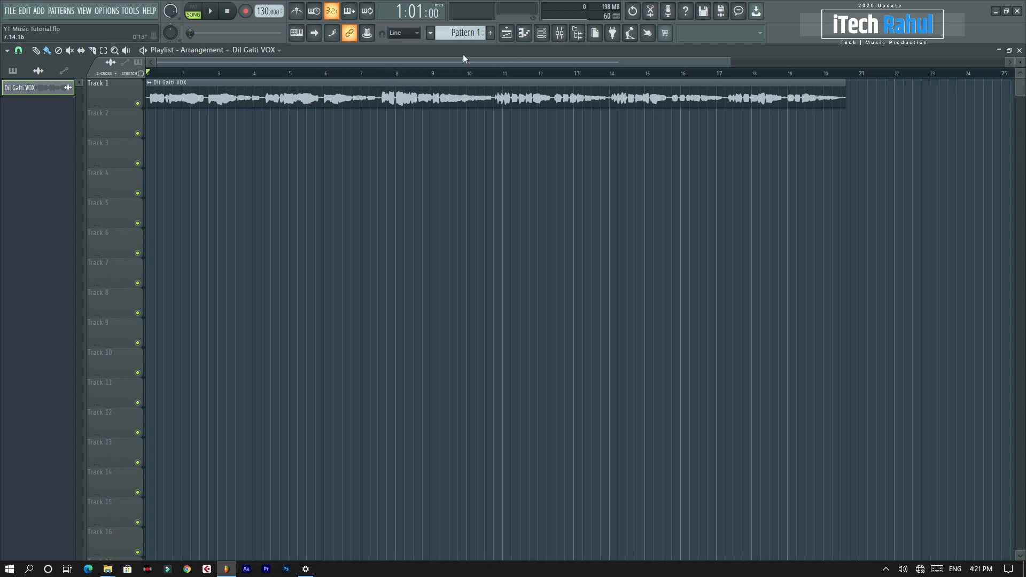
click(213, 14)
click(212, 13)
click(559, 33)
click(855, 475)
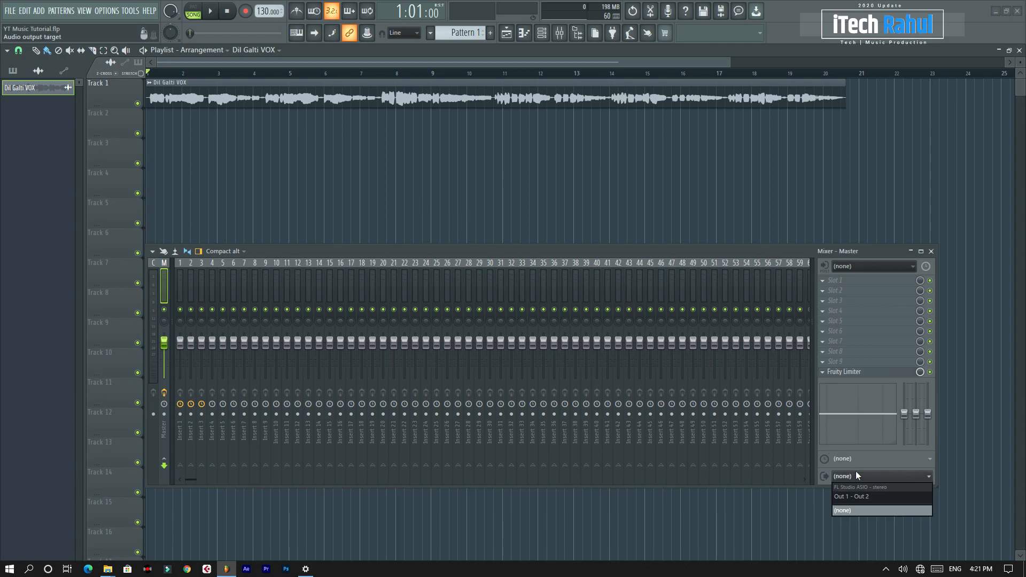
click(866, 497)
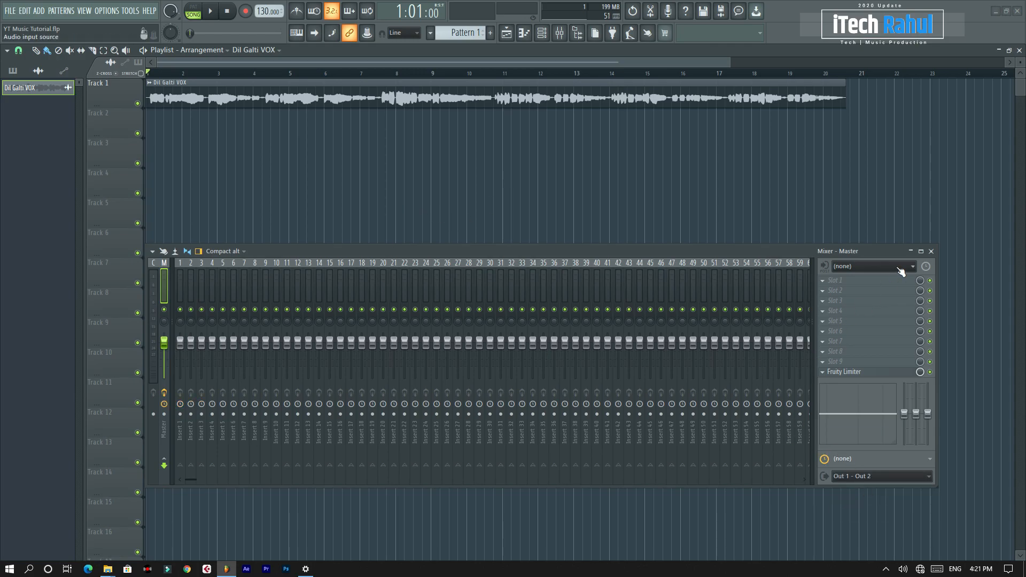
Step: Delete the Fruity Limiter from the Master track's effect slots and close the mixer
click(823, 375)
click(843, 332)
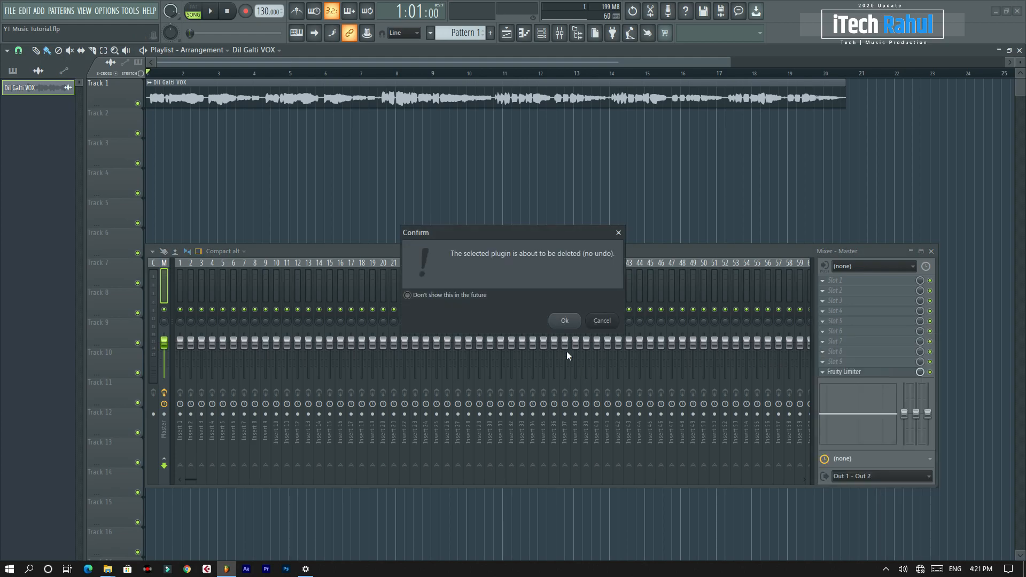
click(565, 320)
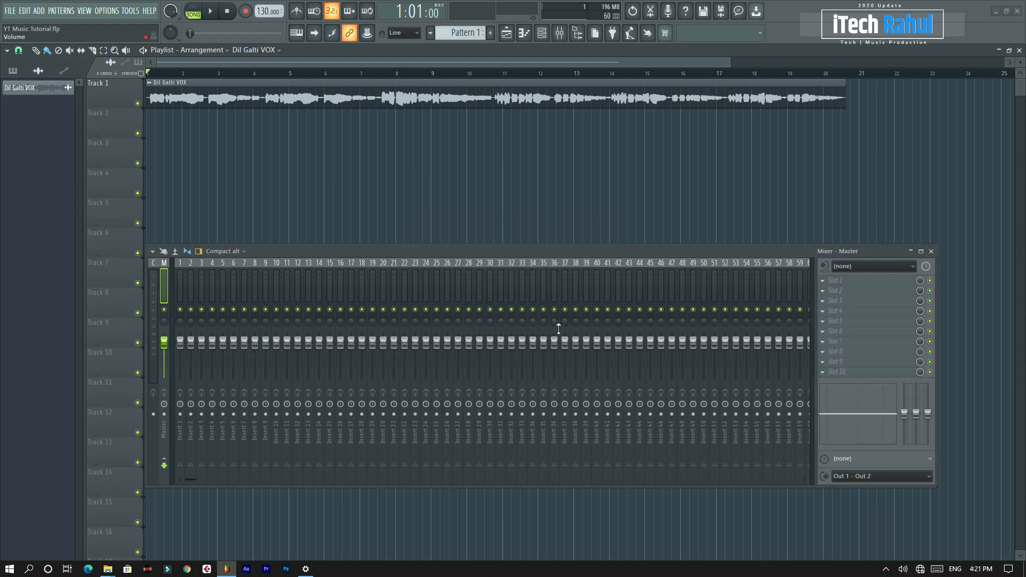
click(932, 250)
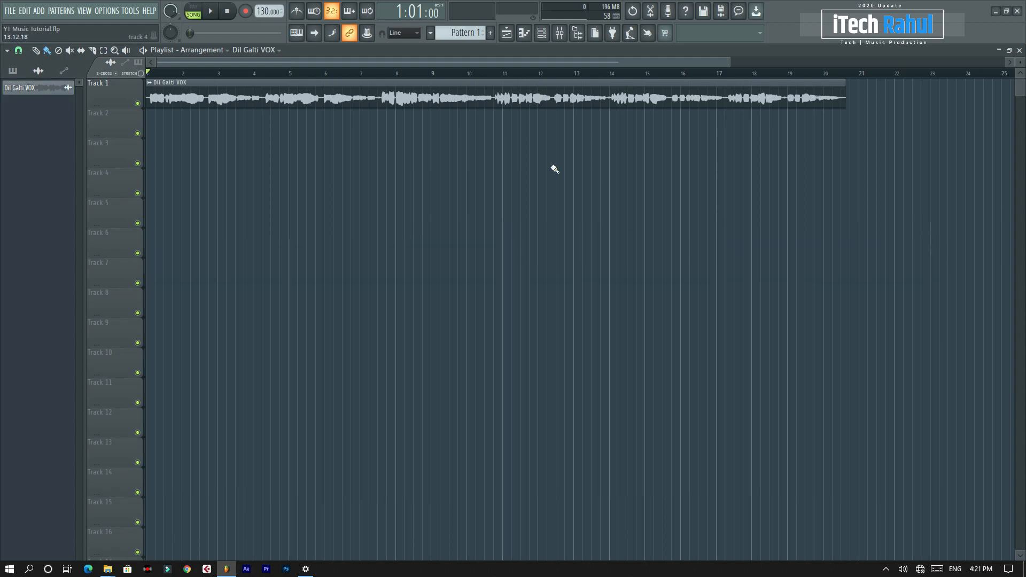
Step: Listen to the Dil Galti VOX clip from the start and examine its waveform along the playlist
click(213, 13)
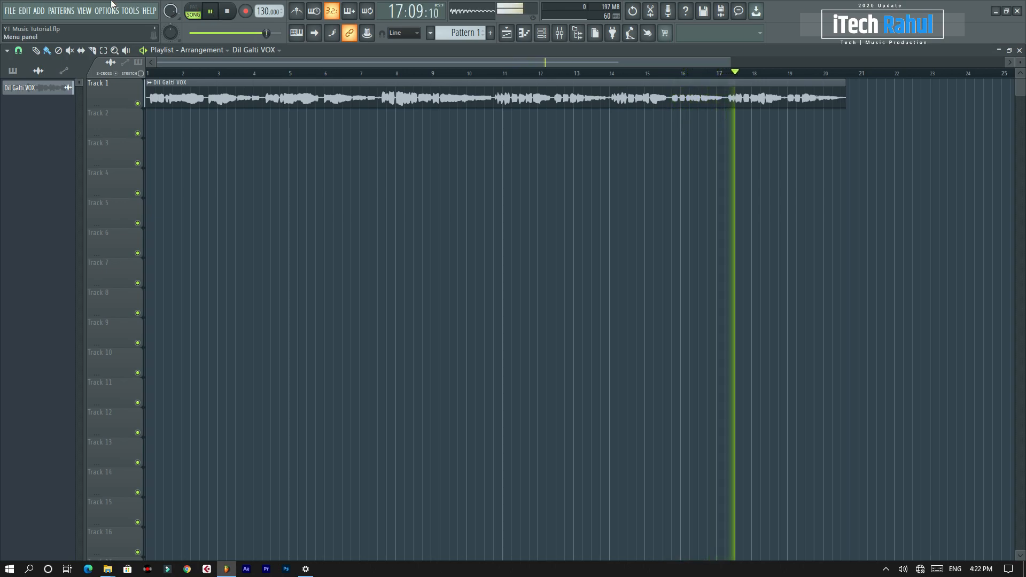
key(space)
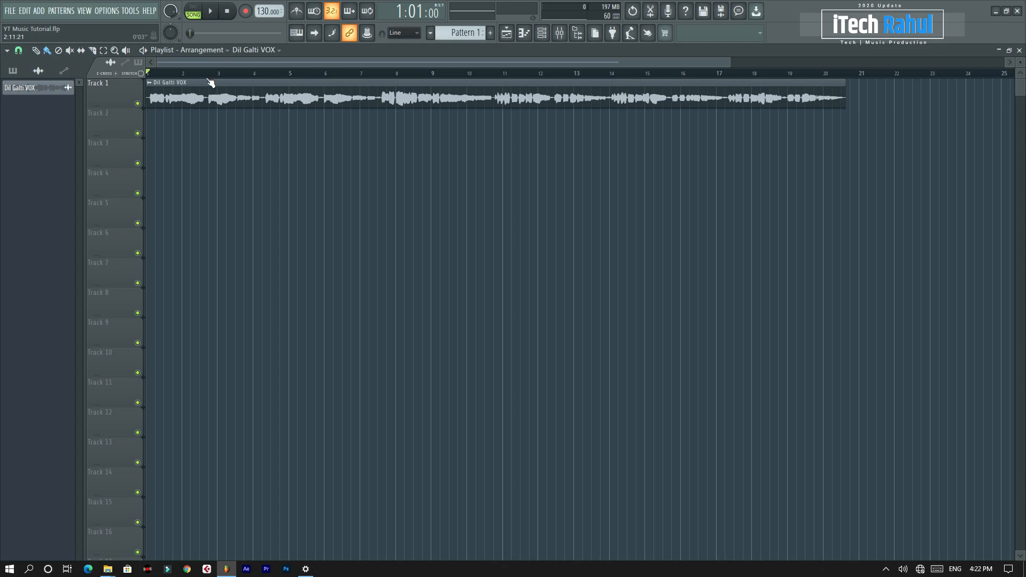
scroll(172, 76, up, 2)
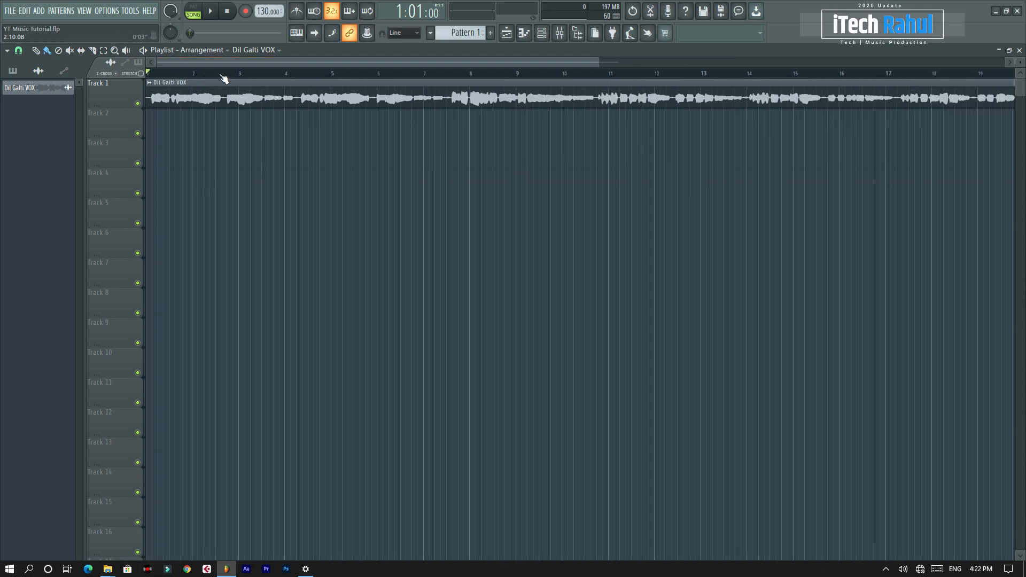
scroll(224, 78, down, 3)
scroll(219, 79, up, 5)
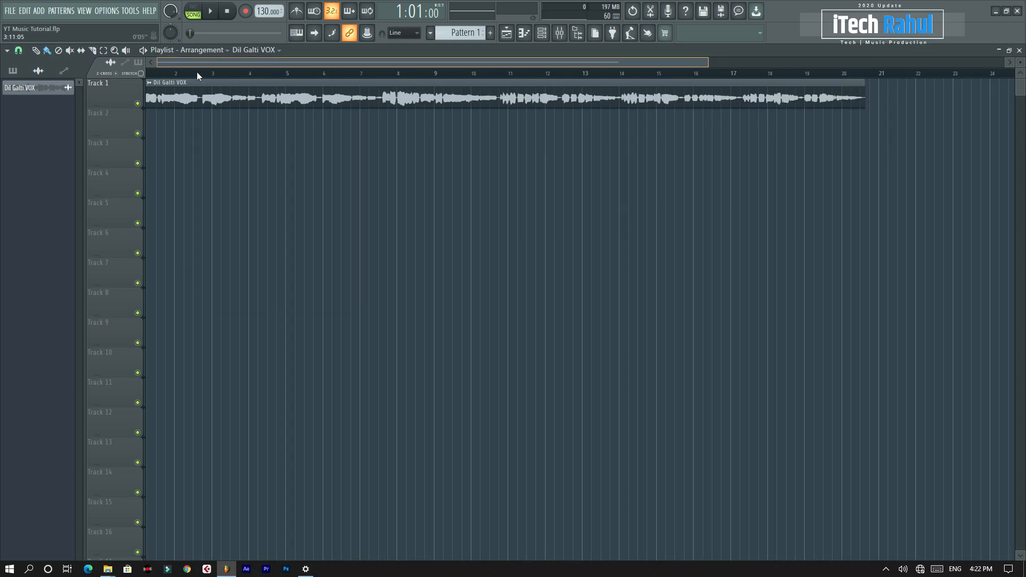
drag(206, 63, 164, 75)
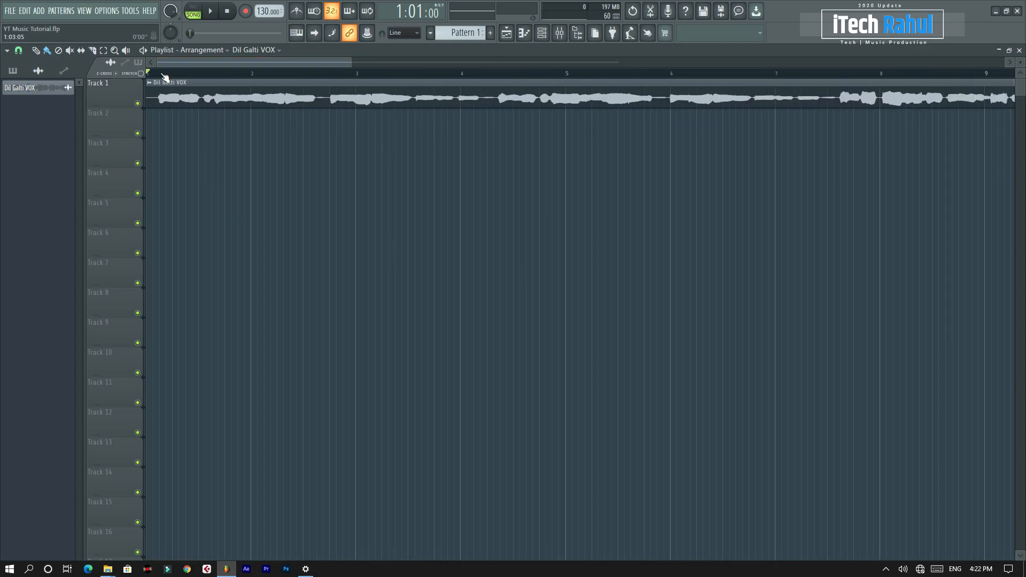
drag(1024, 65, 1025, 68)
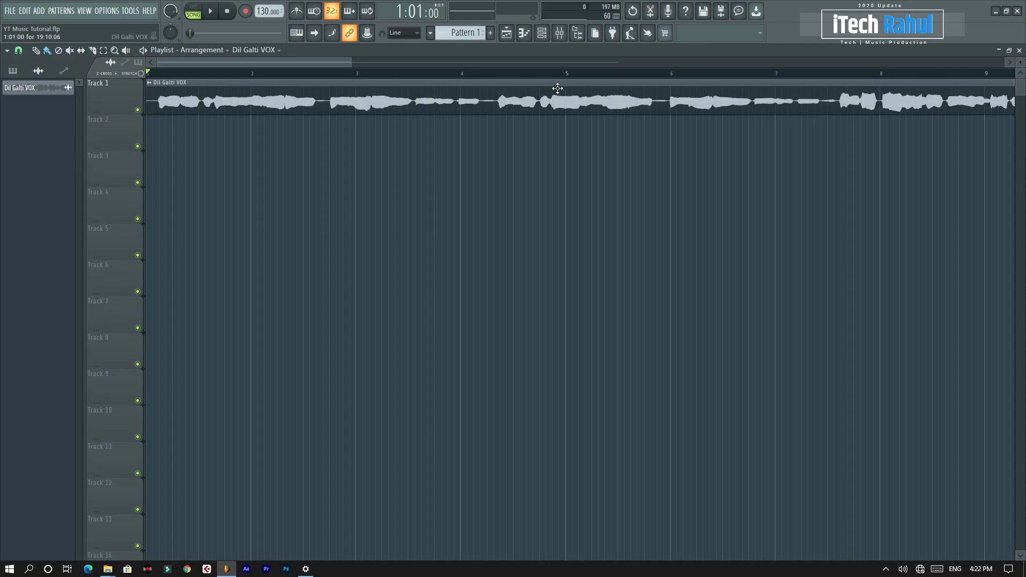
scroll(252, 76, down, 4)
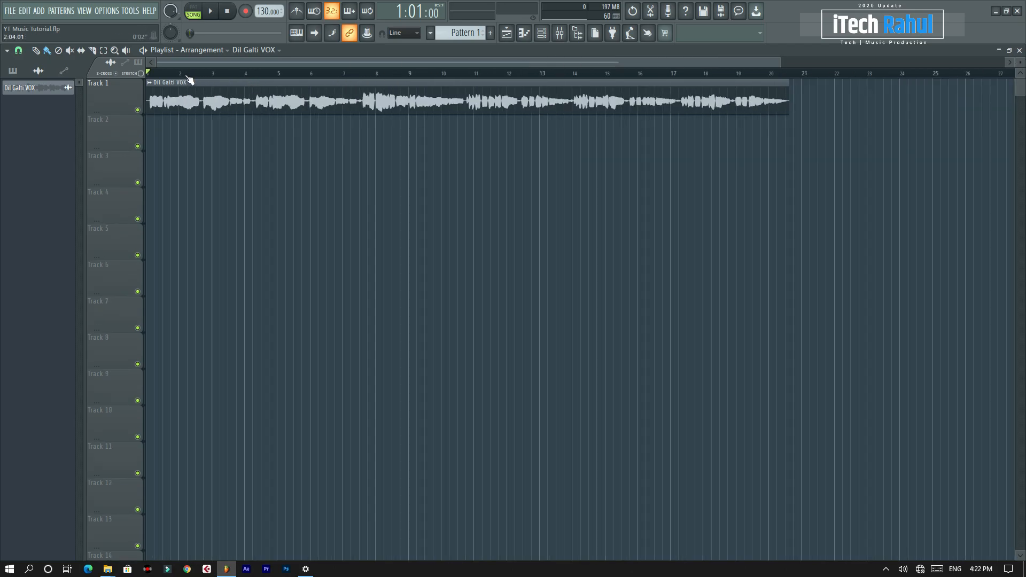
scroll(189, 77, up, 2)
drag(192, 64, 180, 64)
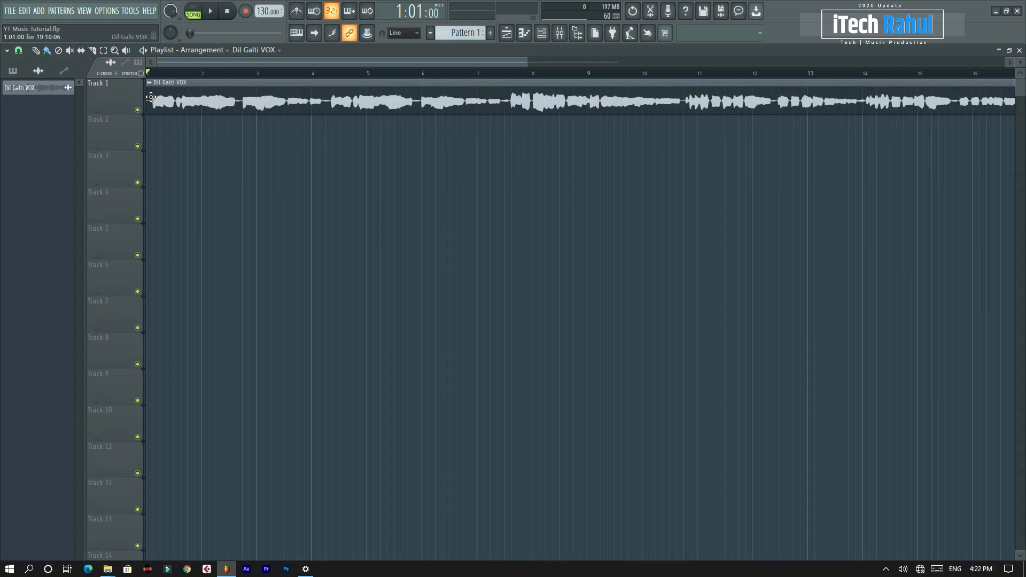
Step: Shift the Dil Galti VOX clip on Track 1 so the first sung note lines up with bar 2
drag(241, 102, 199, 95)
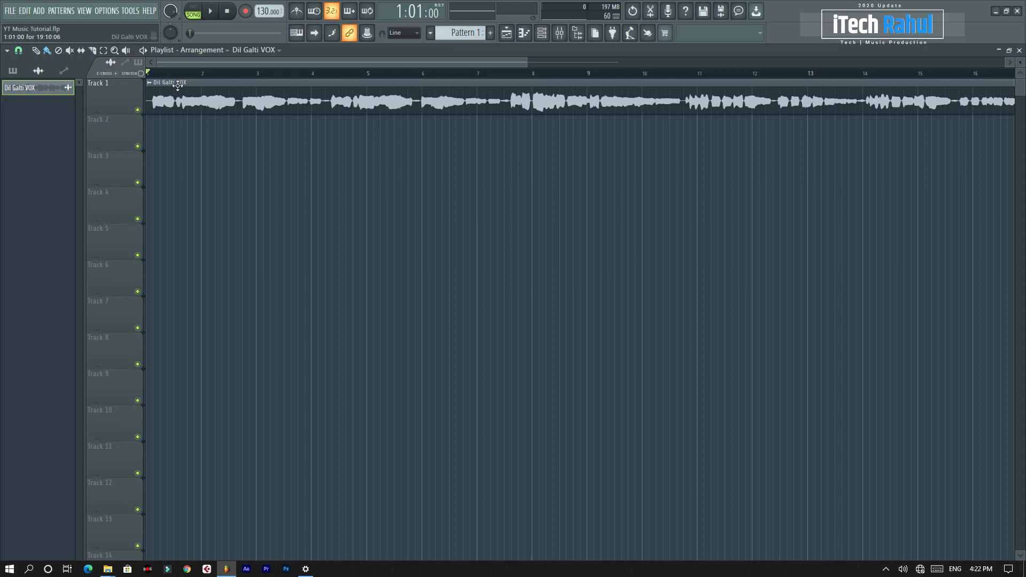
mouse_move(179, 83)
mouse_down()
mouse_move(248, 84)
mouse_move(179, 82)
mouse_up()
drag(185, 105, 223, 101)
scroll(198, 81, up, 8)
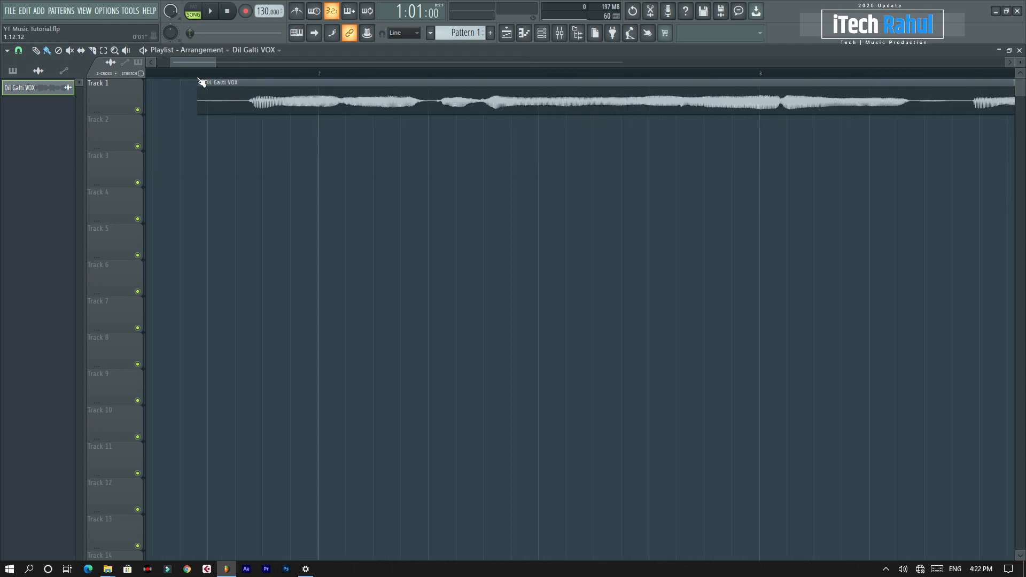
drag(387, 96, 642, 92)
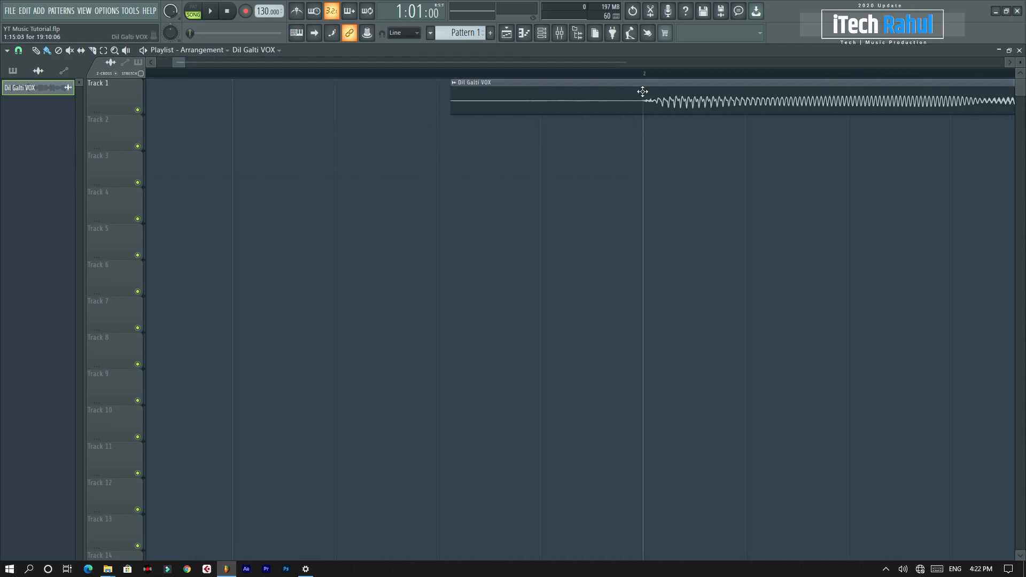
scroll(642, 81, down, 4)
scroll(642, 81, down, 3)
Step: Play the arrangement from the middle of bar 1 with the metronome on to check the vocal's timing
click(185, 74)
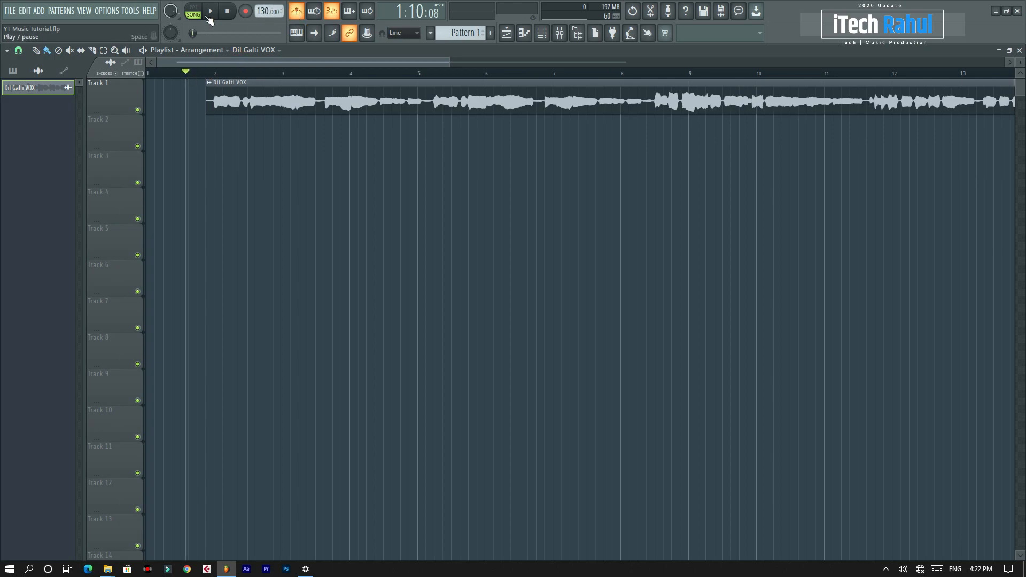
click(210, 12)
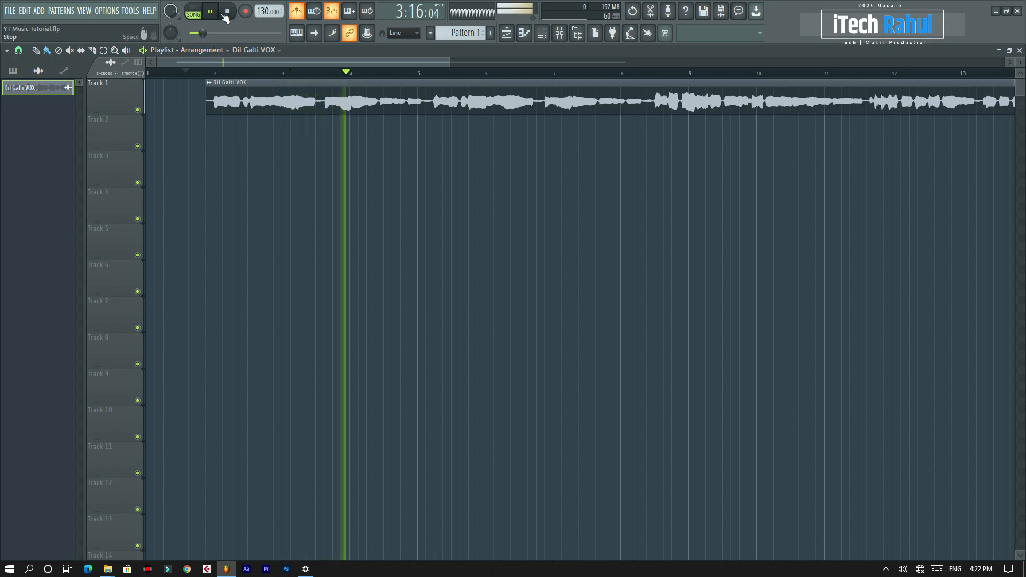
click(226, 13)
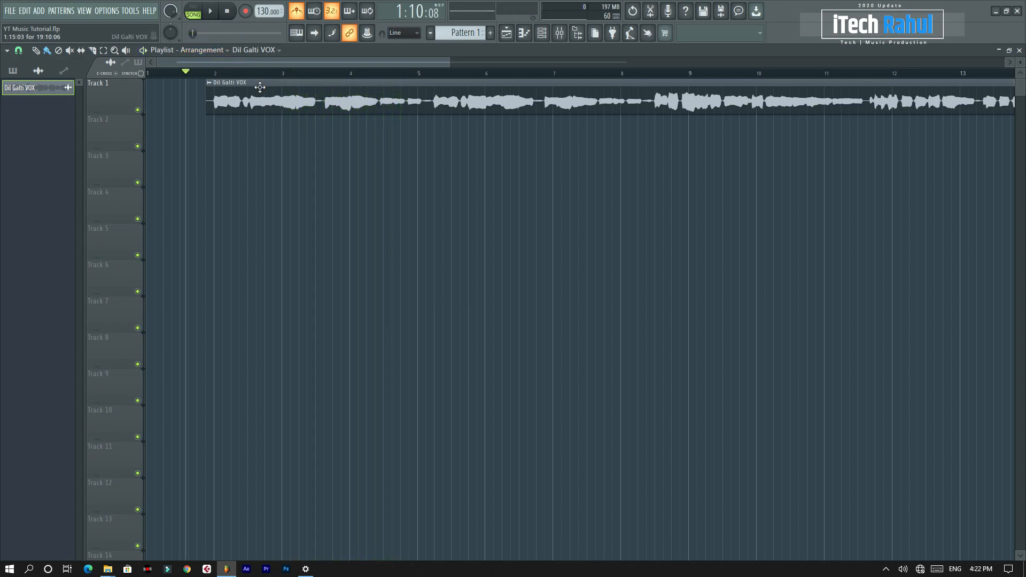
Step: Move the Dil Galti VOX clip back to the start of bar 1 and turn off the metronome
drag(237, 81, 177, 81)
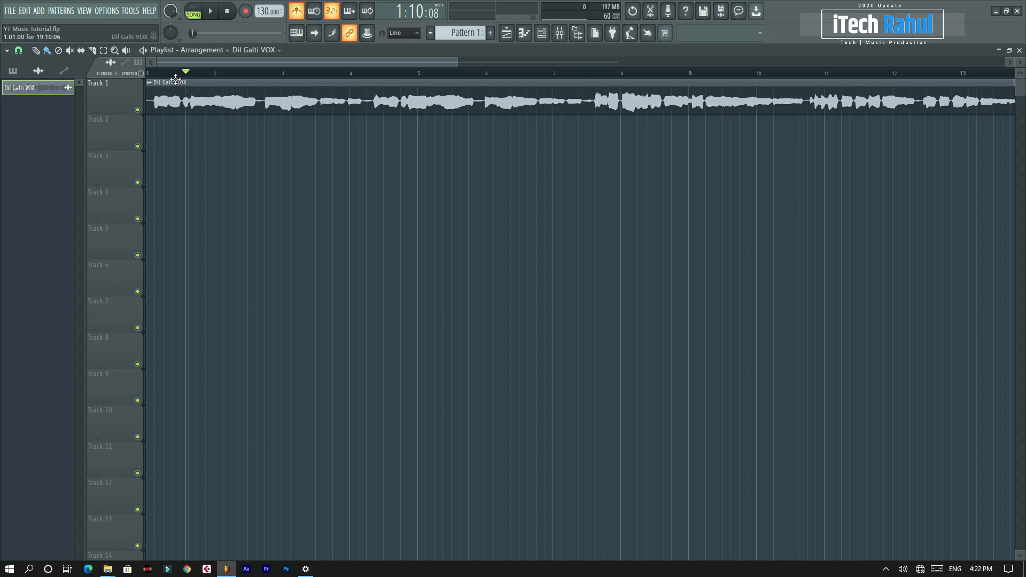
scroll(197, 60, up, 2)
click(226, 11)
click(301, 14)
Step: Open the tempo tapper and tap the beat along with the playing vocal until the project tempo settles at 80 BPM
right_click(262, 11)
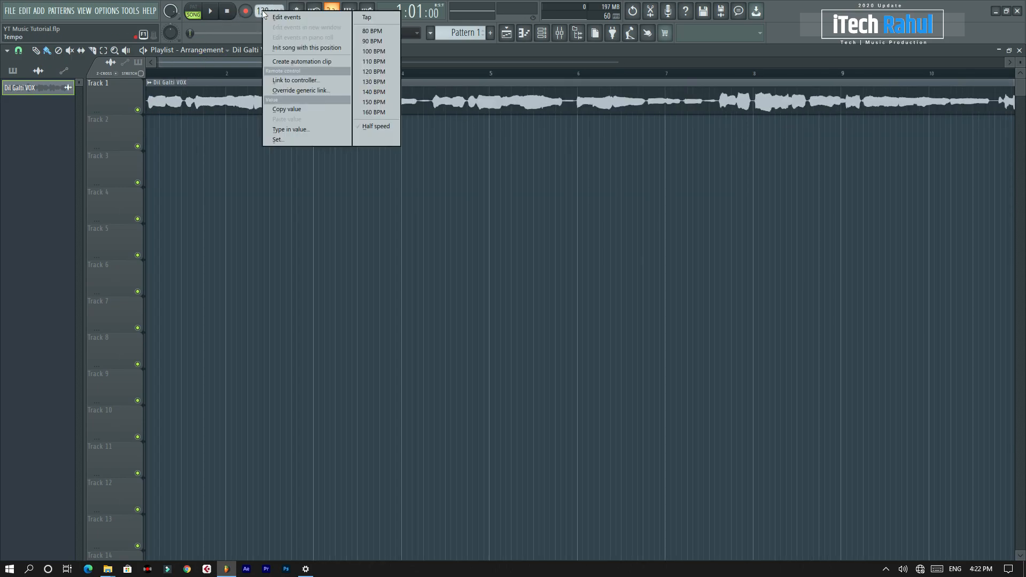
click(386, 20)
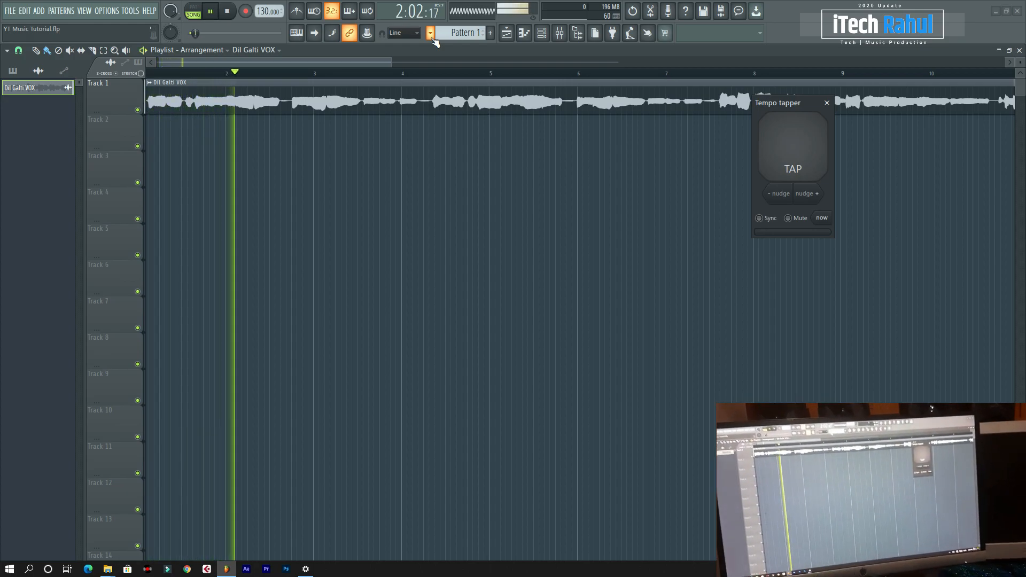
key(space)
key(space)
key(space)
key(space)
key(space)
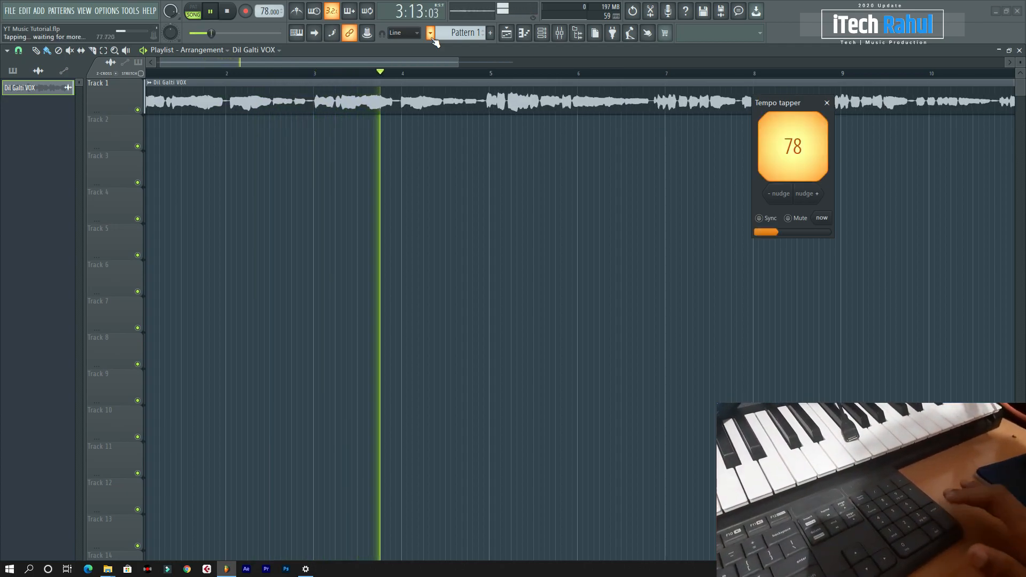
key(space)
key(space)
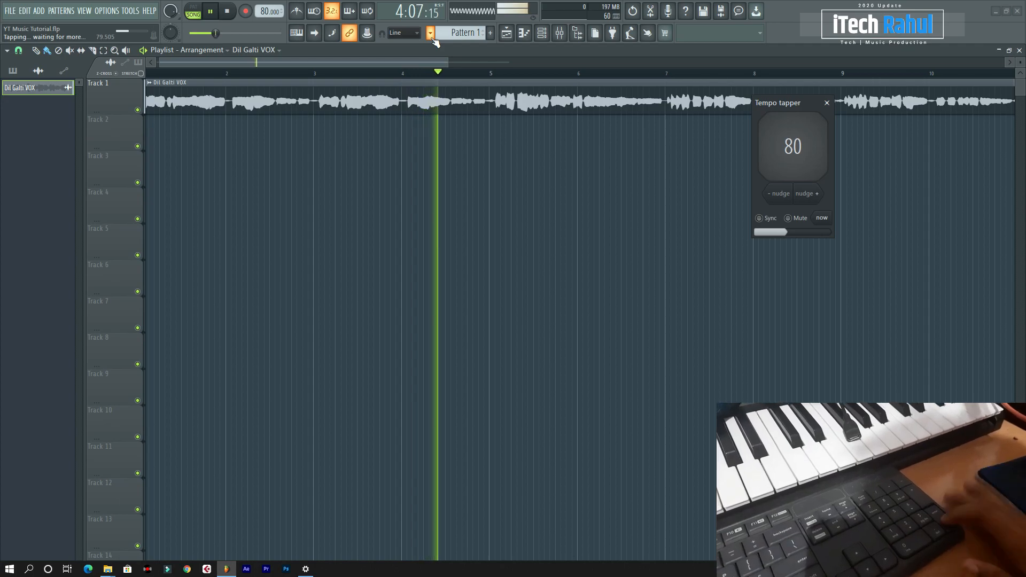
key(space)
key(space)
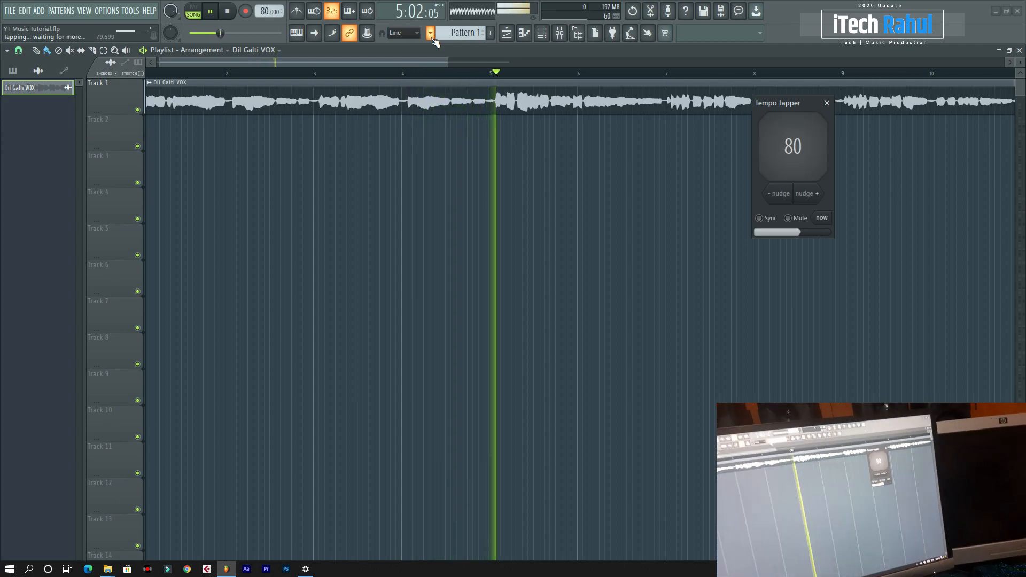
key(space)
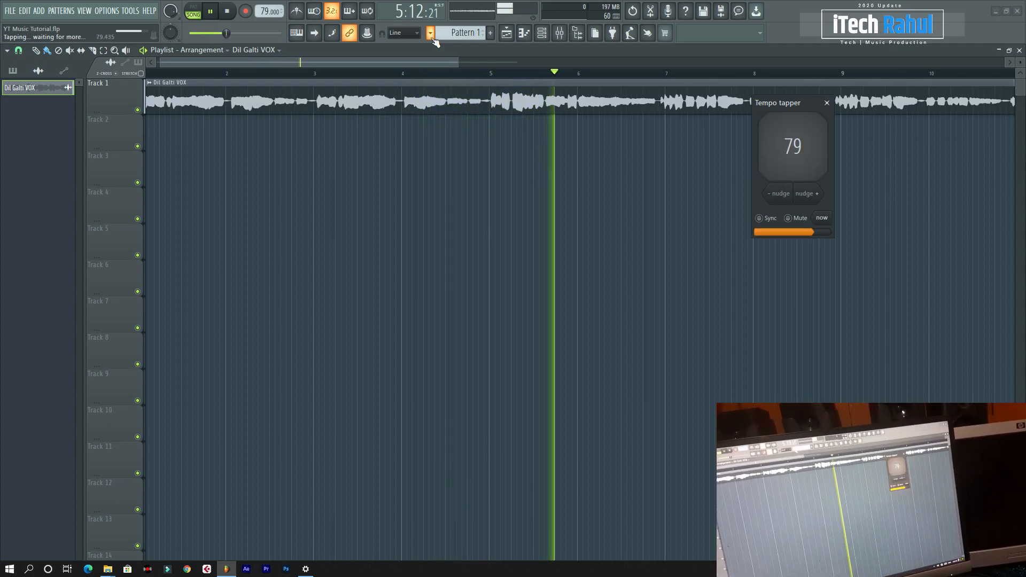
key(space)
key(space)
key(space)
key(space)
key(space)
key(space)
key(space)
key(space)
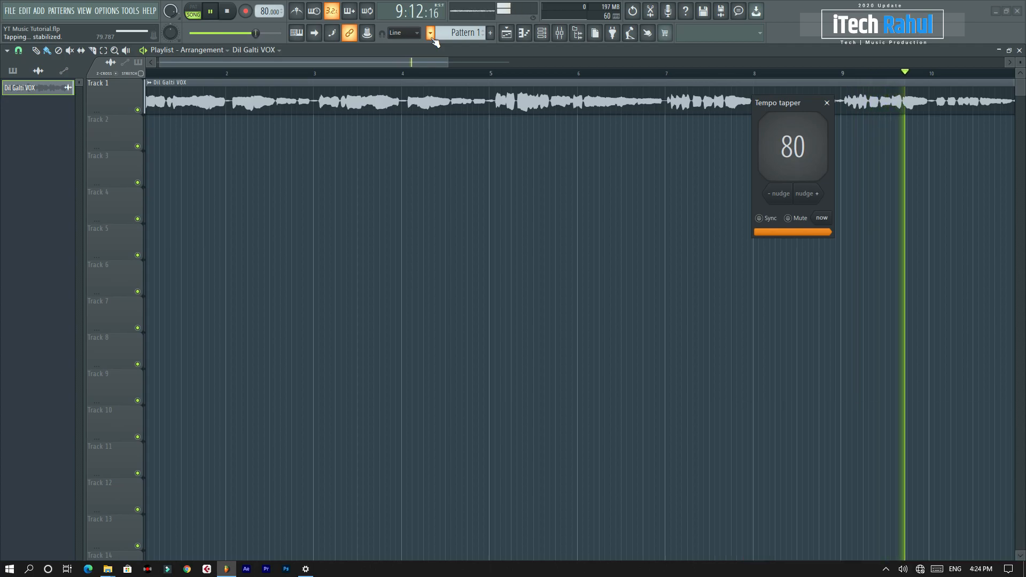
key(space)
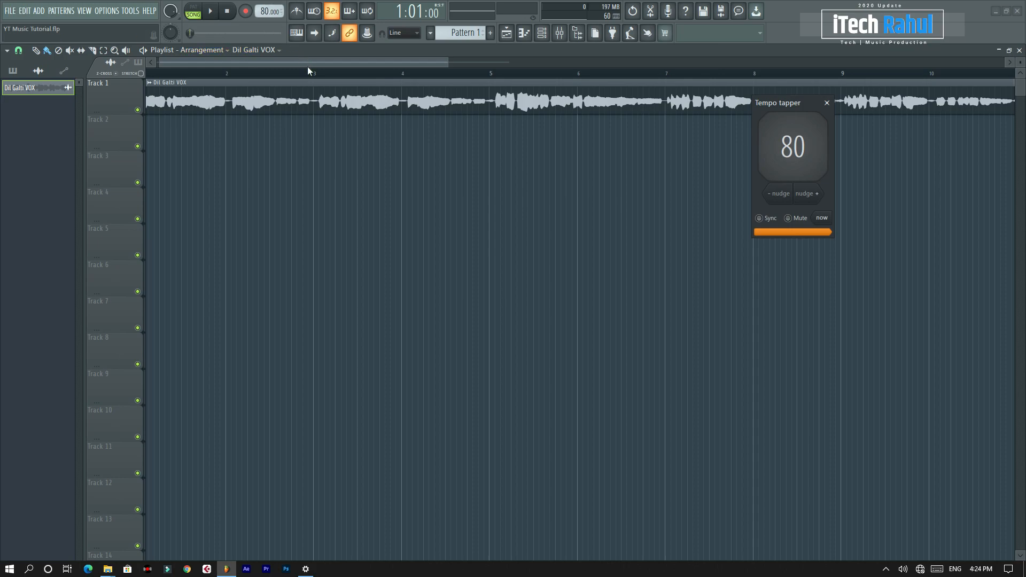
Step: Close the tempo tapper and play the vocal from the start of bar 1 with the metronome on
drag(306, 66, 300, 65)
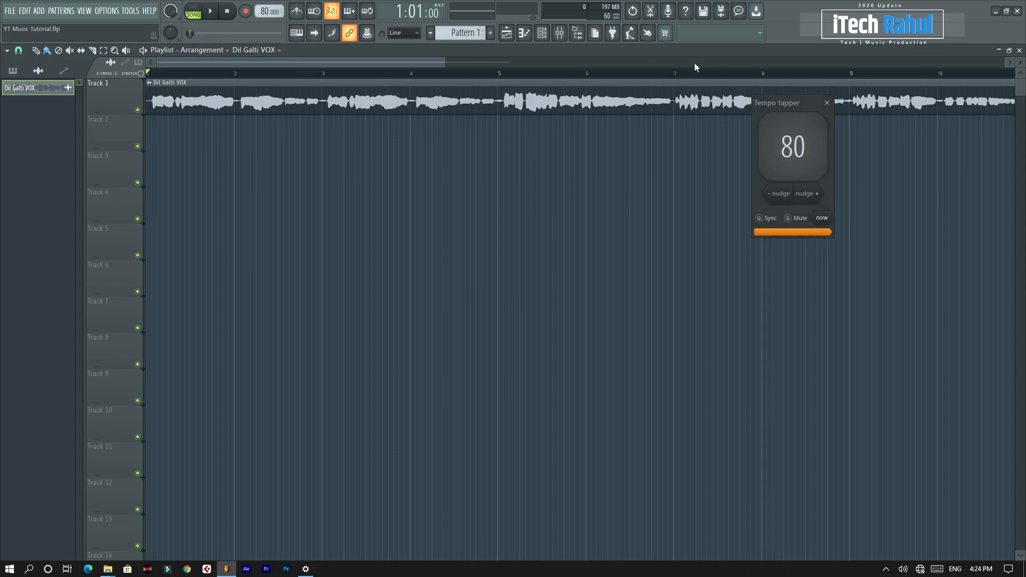
click(827, 102)
key(space)
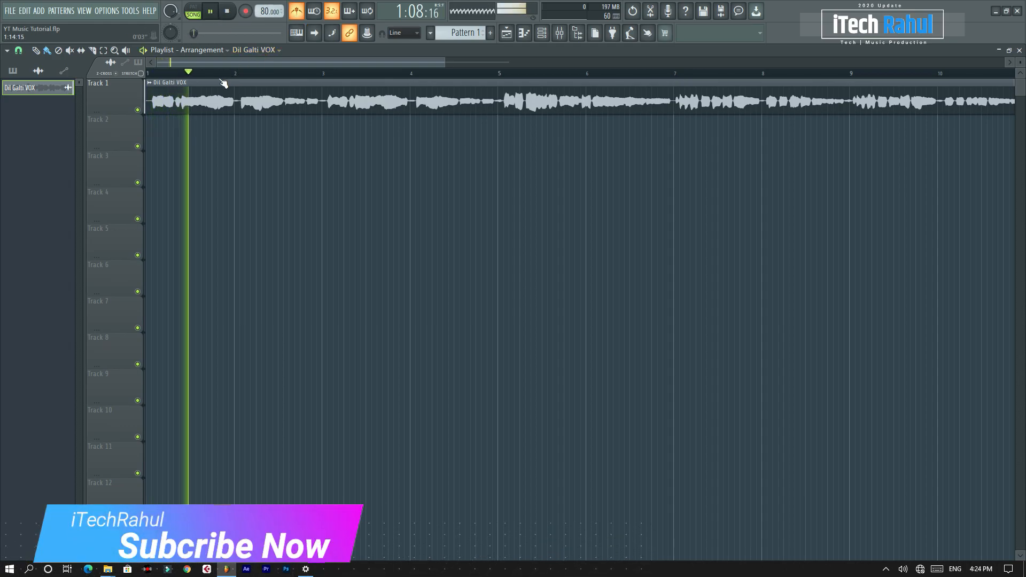
scroll(201, 69, up, 4)
key(space)
scroll(206, 75, down, 5)
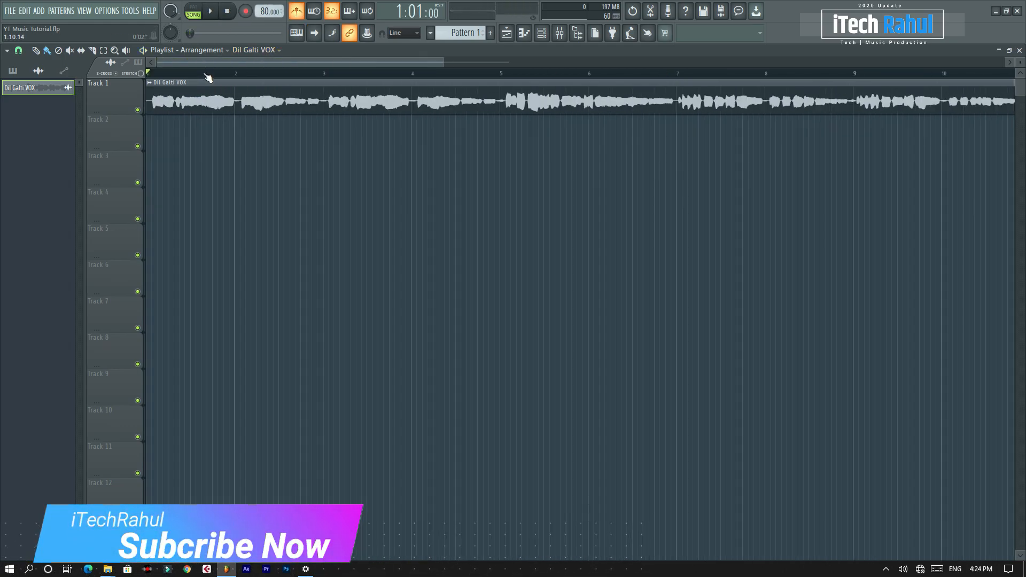
Step: Move the Dil Galti VOX clip on Track 1 so its first sung note lines up with bar 2
drag(178, 89, 203, 90)
scroll(175, 80, up, 6)
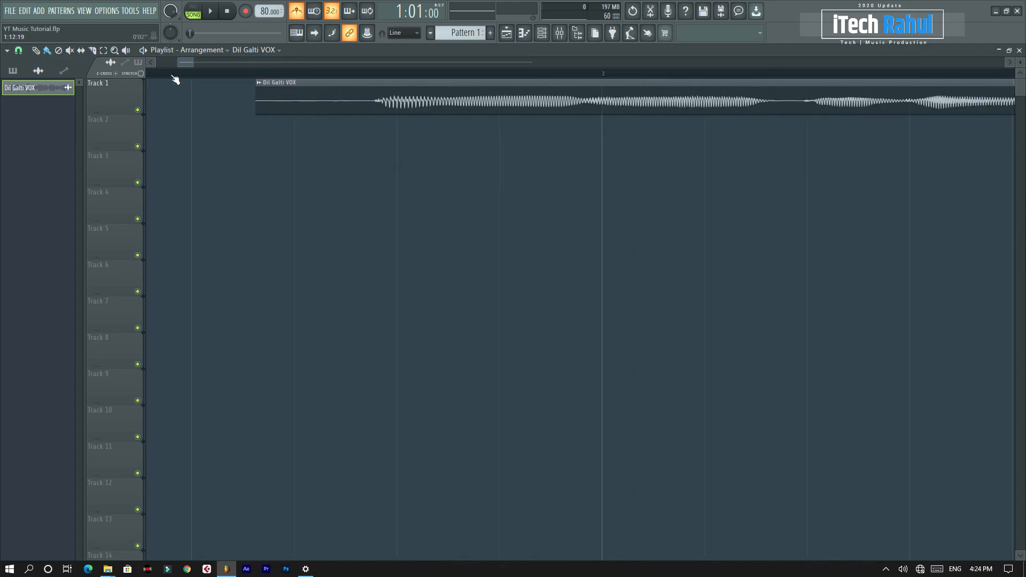
drag(349, 97, 573, 93)
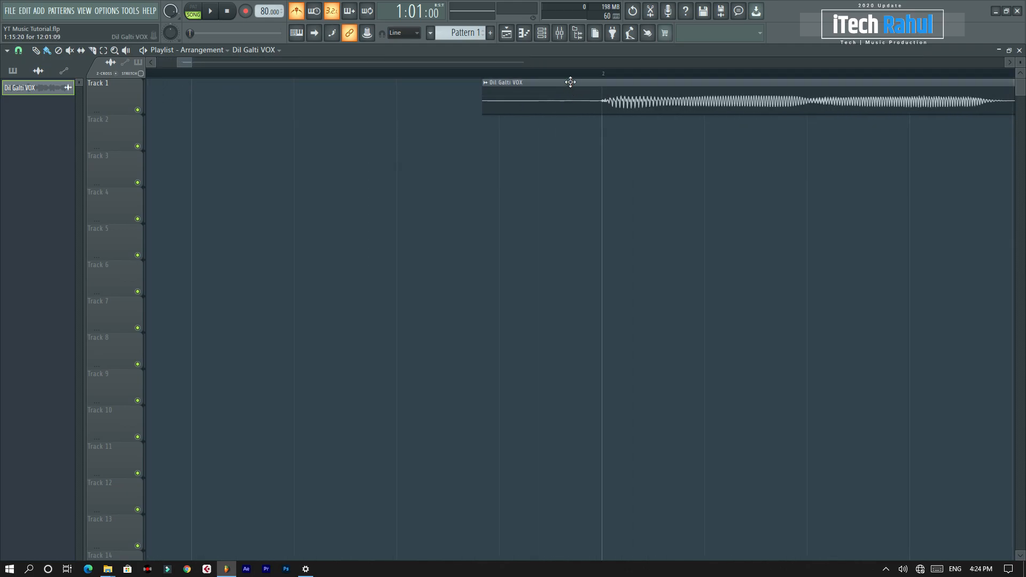
scroll(575, 81, down, 4)
scroll(256, 71, down, 3)
Step: Play the arrangement from the second half of bar 1 to check the vocal against the metronome
click(276, 78)
key(space)
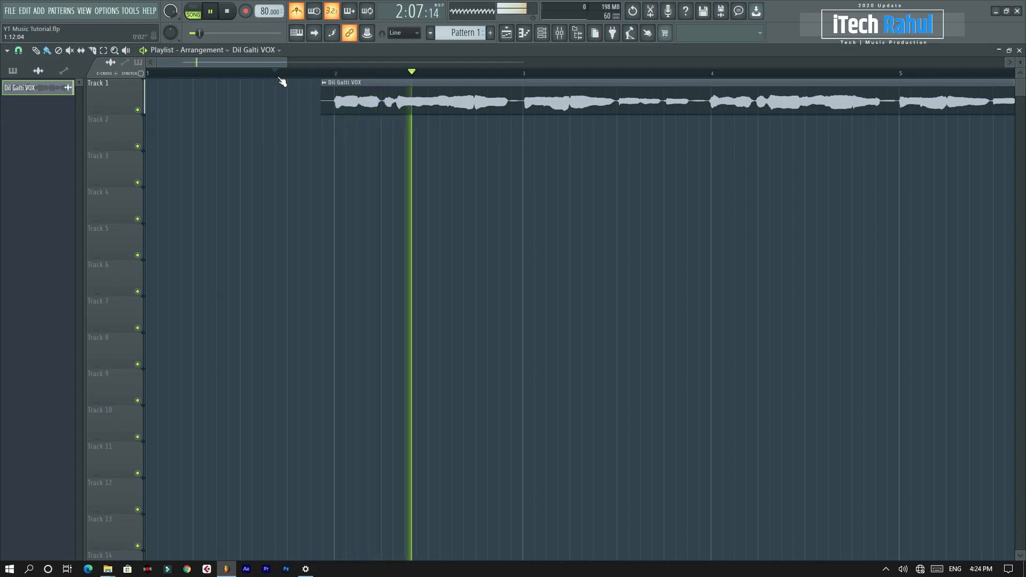
key(space)
Step: Shift the Dil Galti VOX clip later to start at 2:01:19, playing back to check the timing against the metronome
scroll(283, 81, up, 3)
drag(534, 94, 603, 113)
key(space)
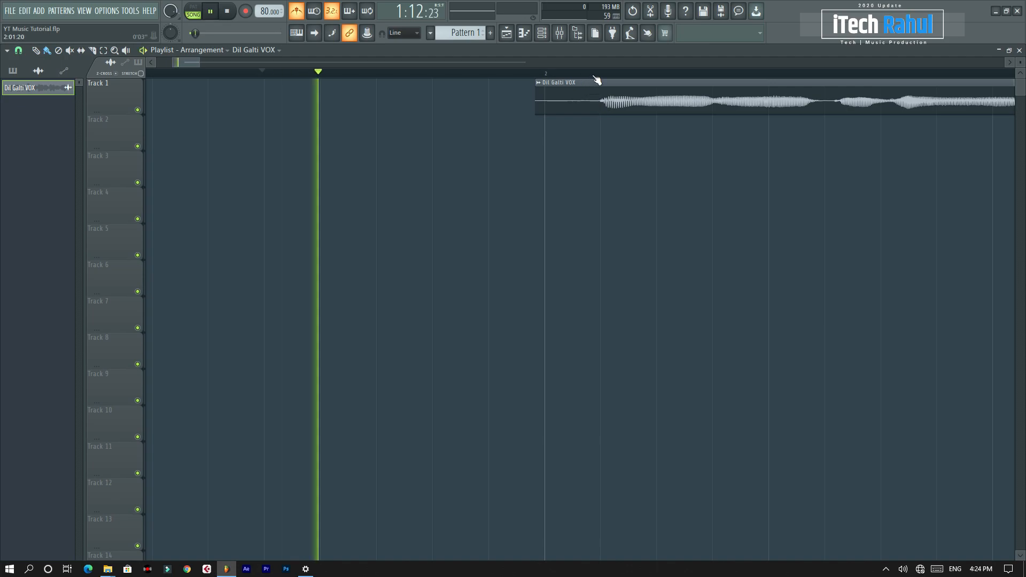
key(space)
drag(600, 93, 653, 118)
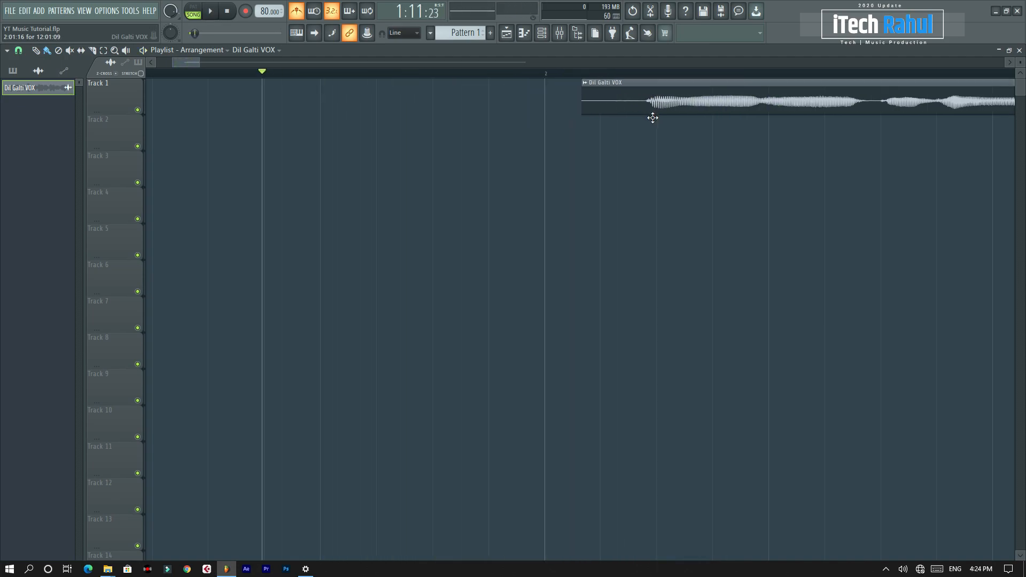
key(space)
scroll(639, 82, down, 3)
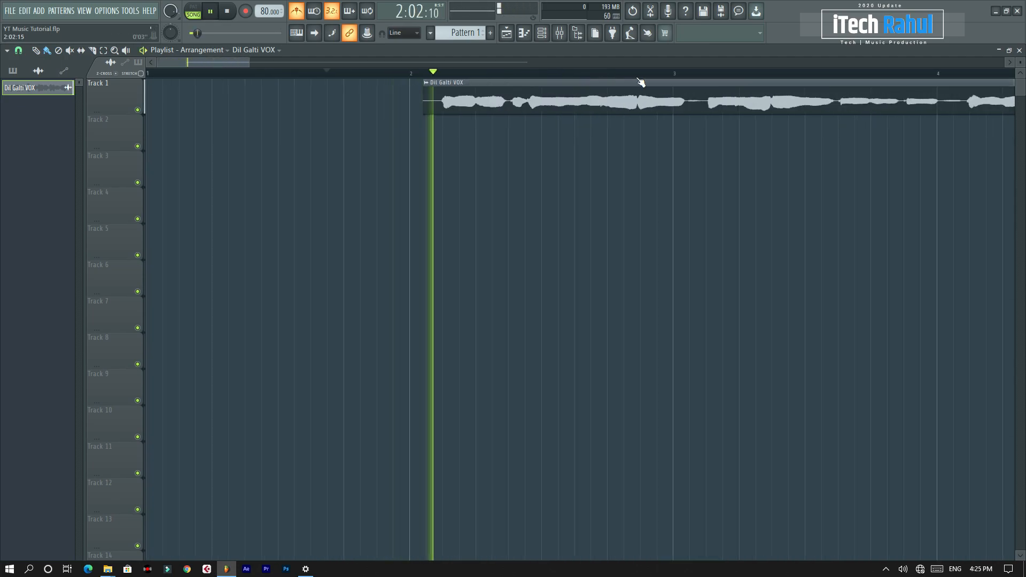
scroll(640, 82, down, 4)
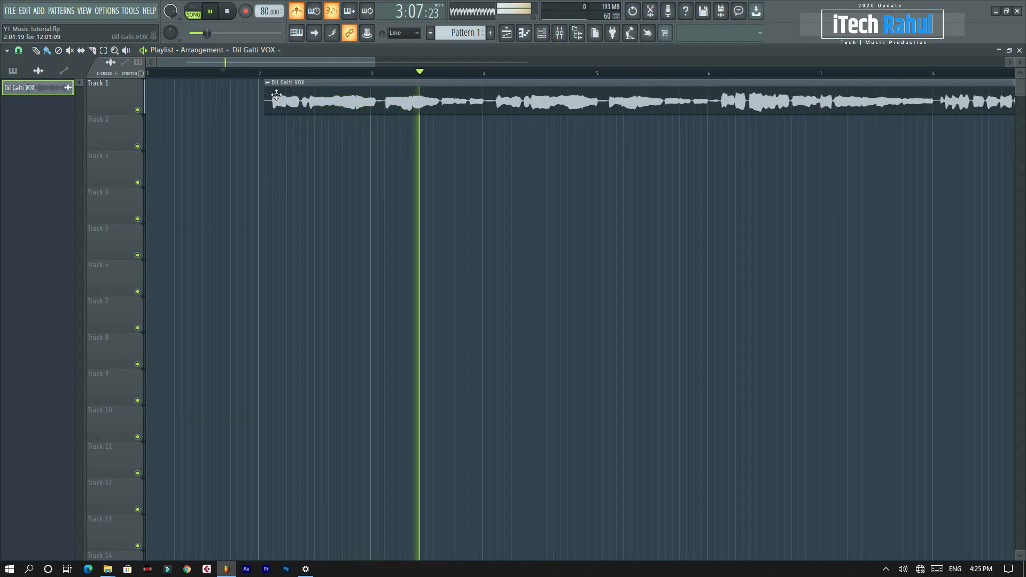
Step: Set the playlist snap to Beat, try moving the Dil Galti VOX clip in beat increments, and return the playhead to bar 1
click(18, 50)
click(34, 200)
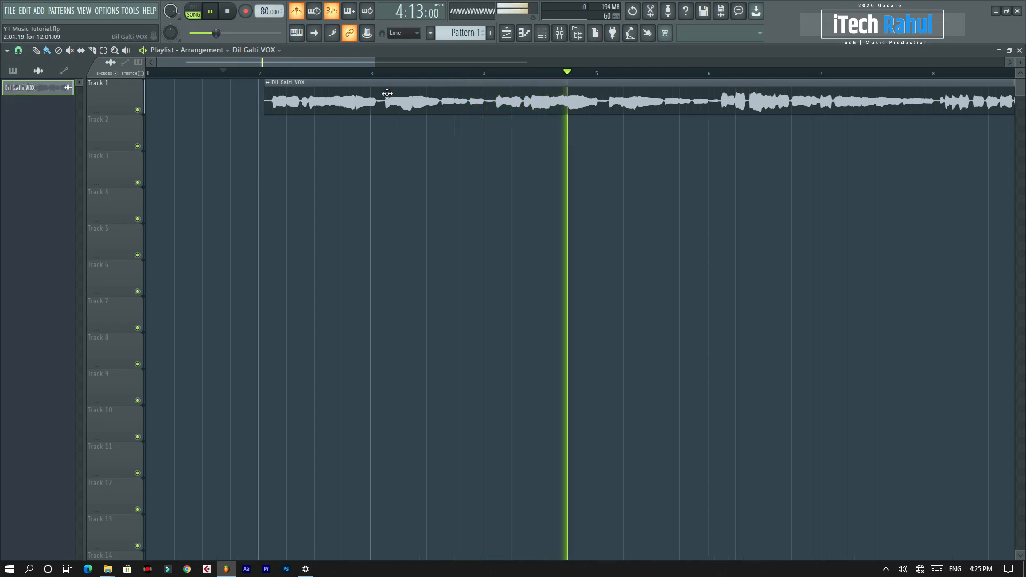
drag(386, 93, 44, 85)
click(150, 74)
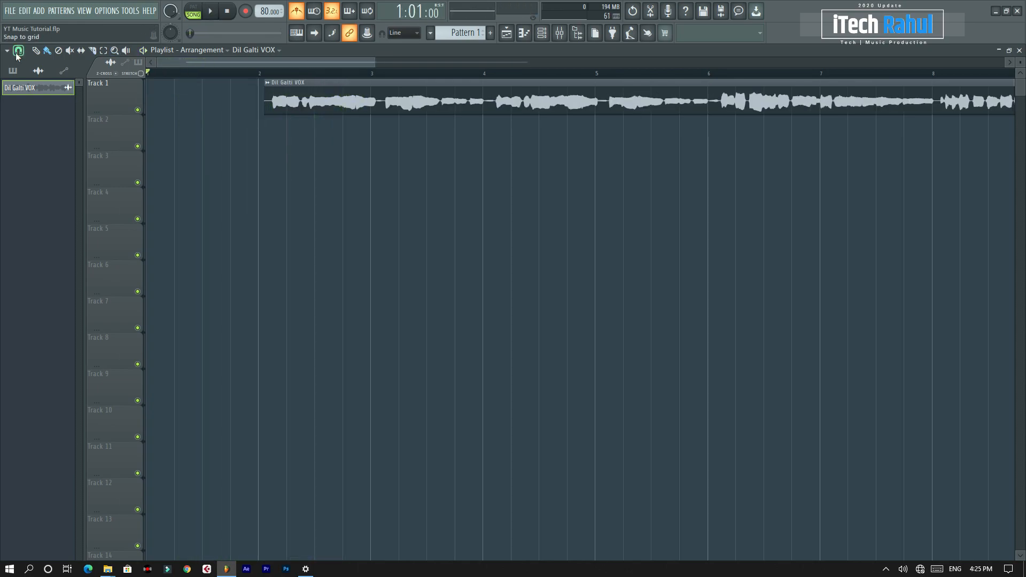
Step: Set the playlist snap to Bar, move the Dil Galti VOX clip one bar earlier, and play from the start
click(18, 52)
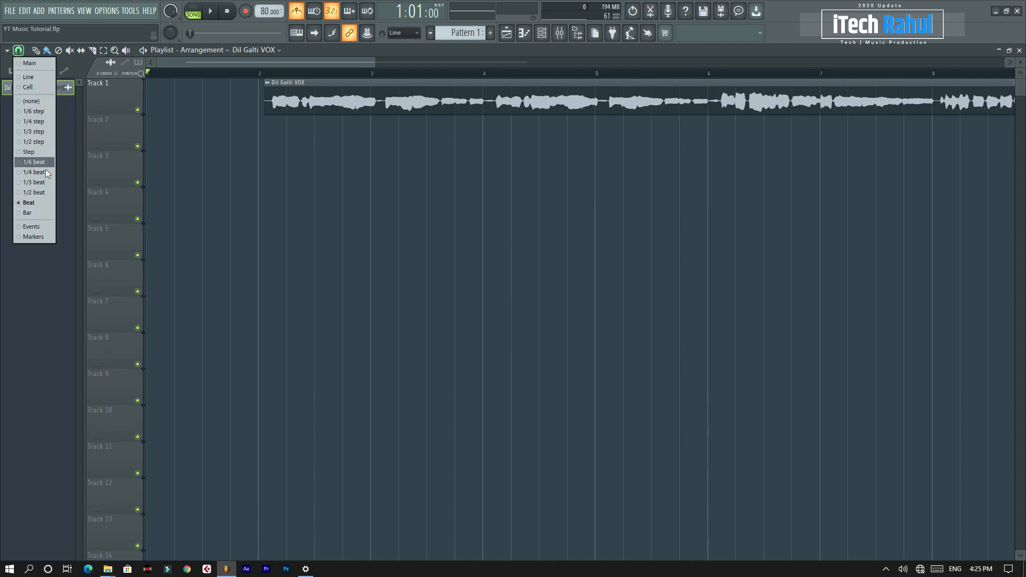
click(45, 211)
drag(376, 107, 264, 107)
key(space)
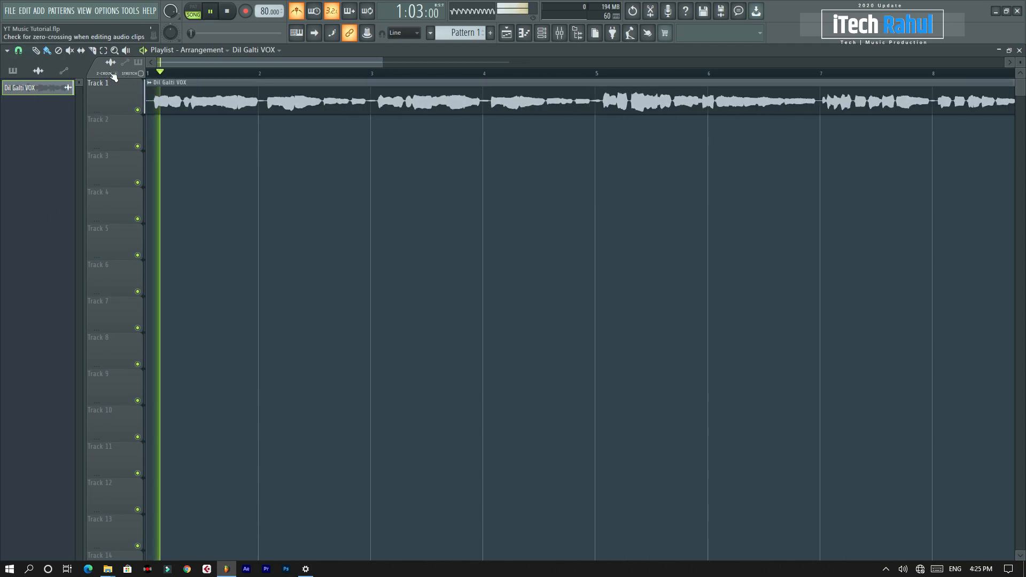
Step: Move the Dil Galti VOX clip one bar later, back to 2:01:19 on Track 1
drag(172, 100, 285, 100)
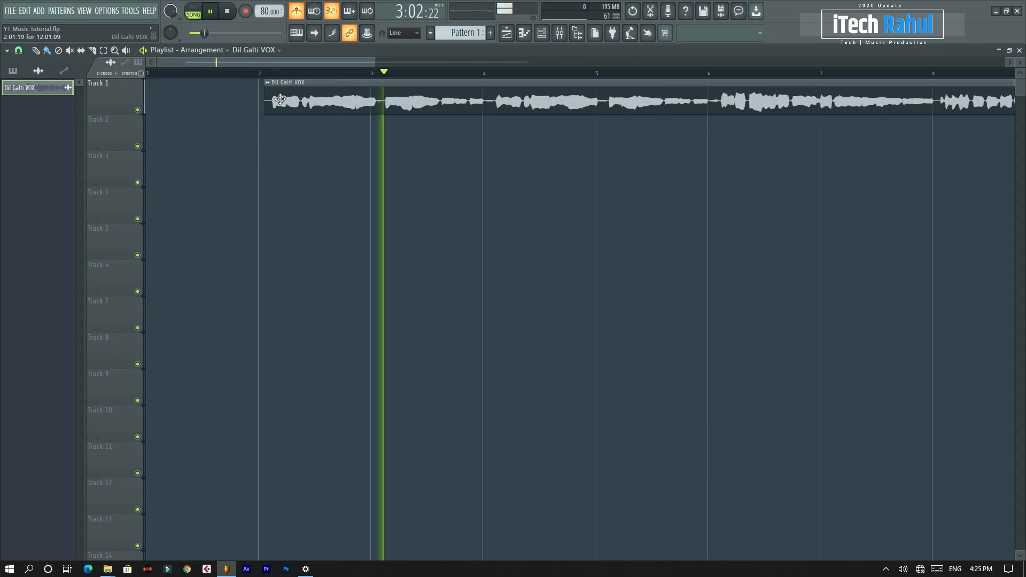
key(alt+z)
click(282, 104)
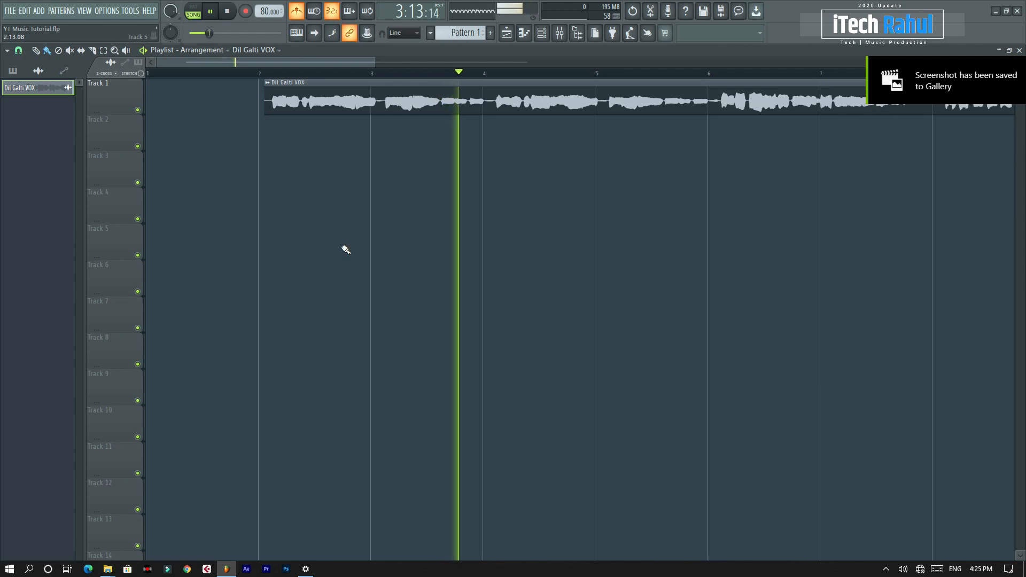
Step: Set the playlist snap to 1/2 beat and place the playhead at the start of bar 2
scroll(219, 76, up, 3)
scroll(217, 73, left, 3)
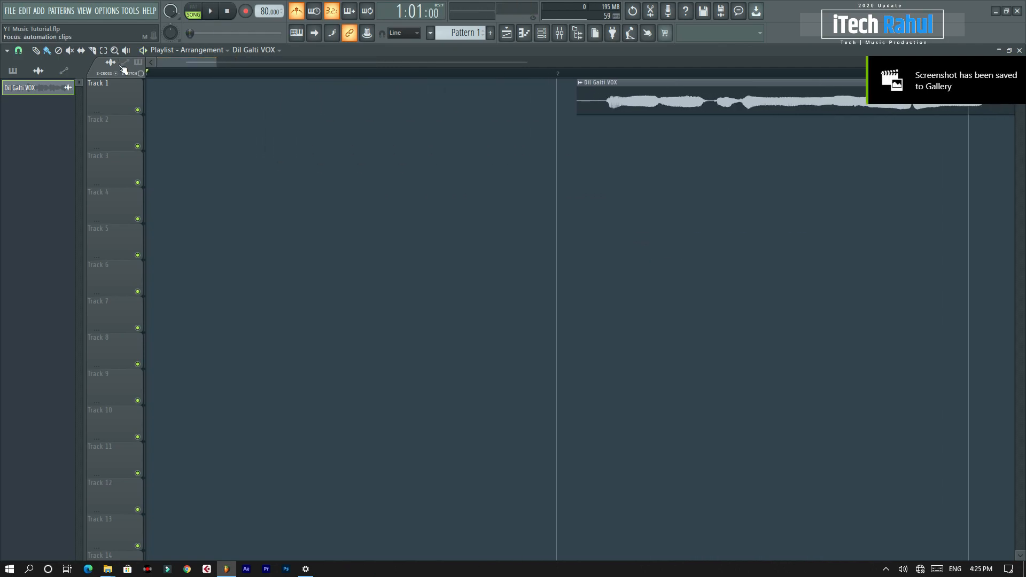
click(18, 50)
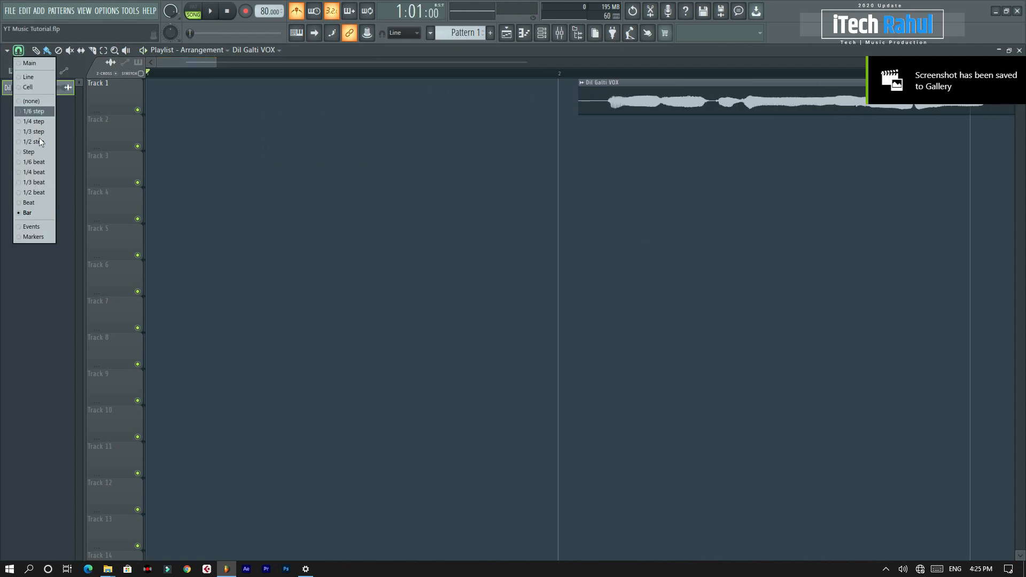
click(41, 194)
click(561, 78)
scroll(563, 78, down, 3)
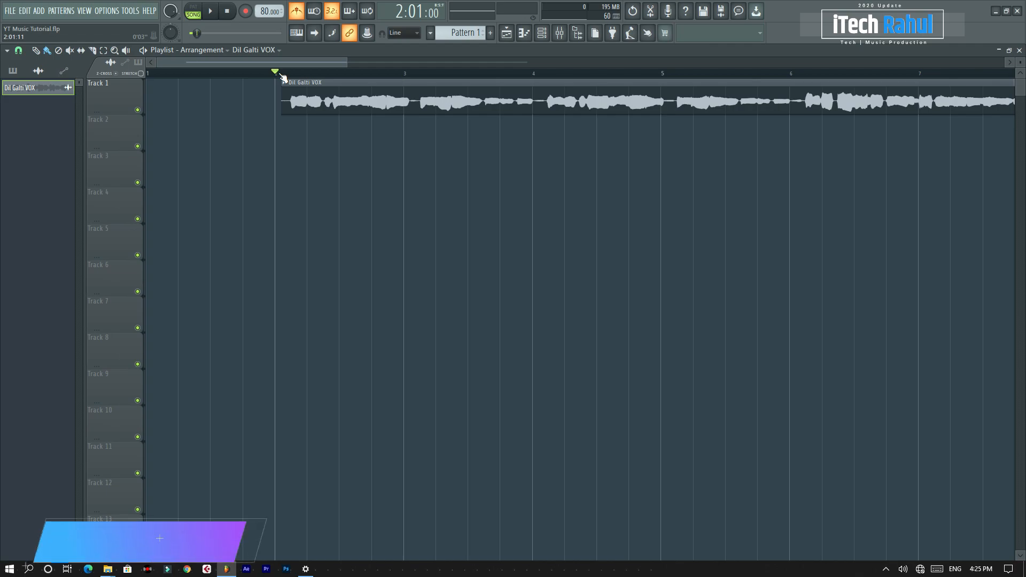
Step: Examine the vocal against the grid and play it from bar 2 with the metronome
scroll(282, 77, up, 3)
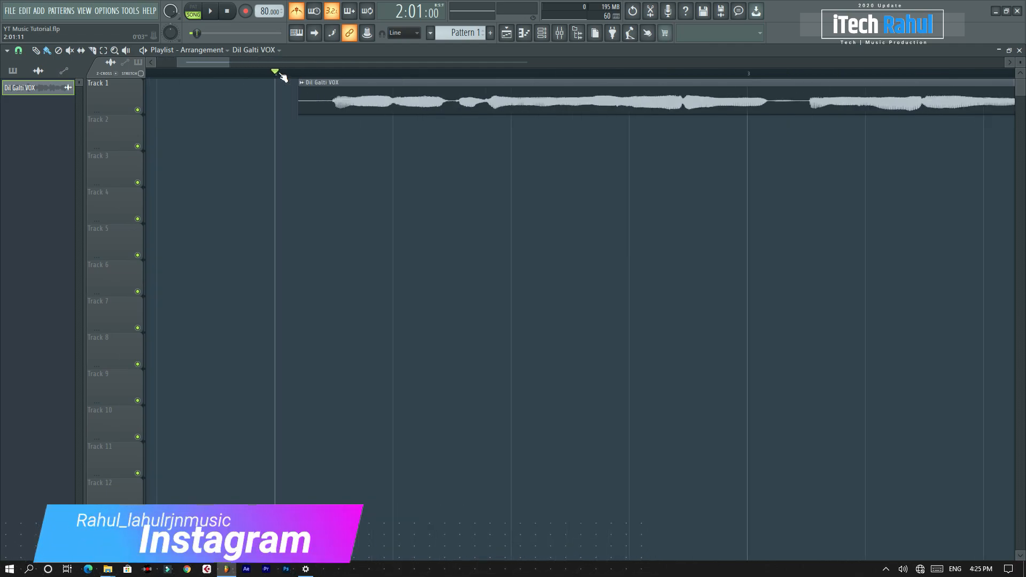
scroll(282, 77, down, 4)
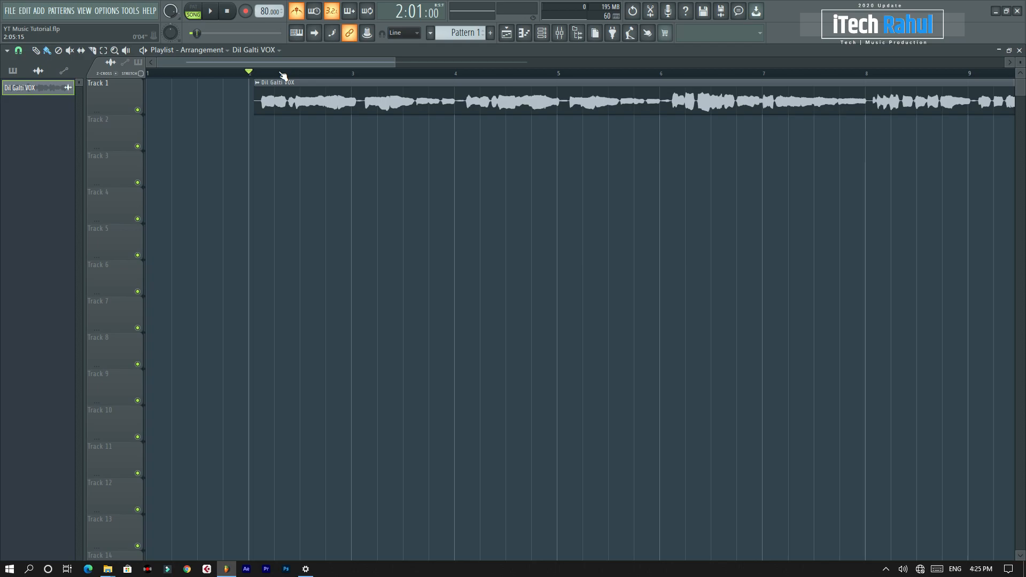
scroll(256, 75, up, 1)
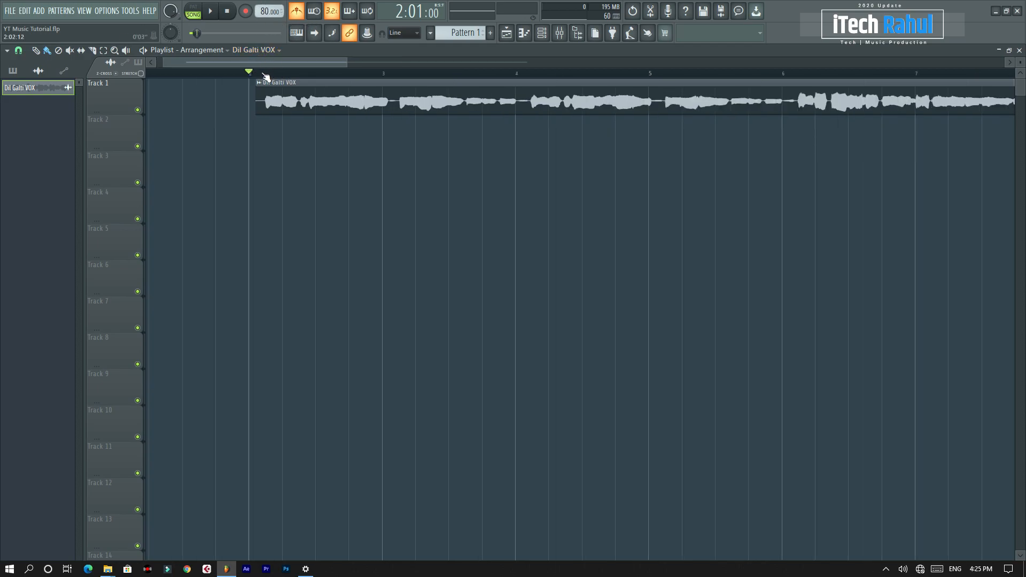
scroll(265, 77, up, 2)
key(space)
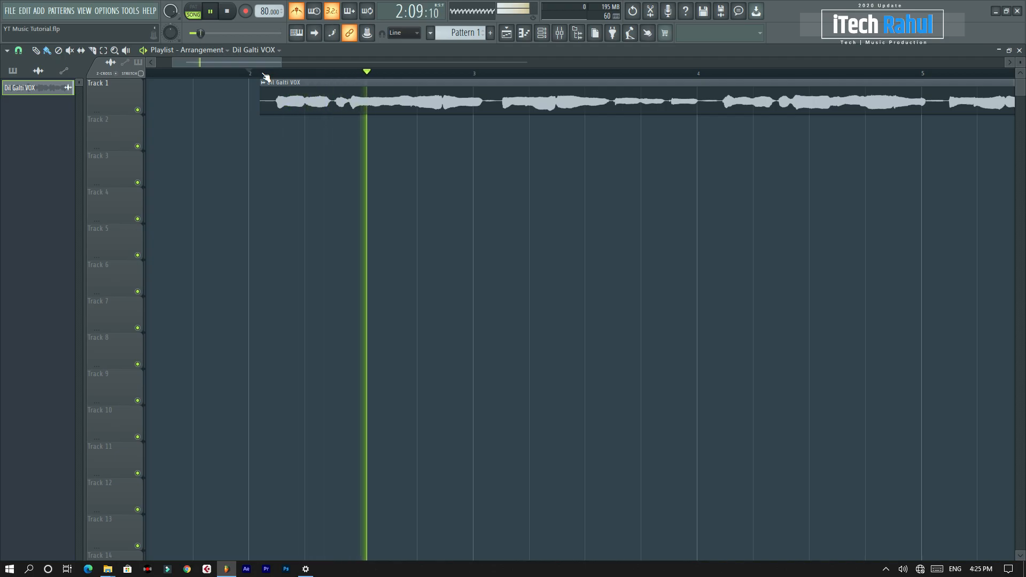
scroll(262, 78, down, 3)
key(space)
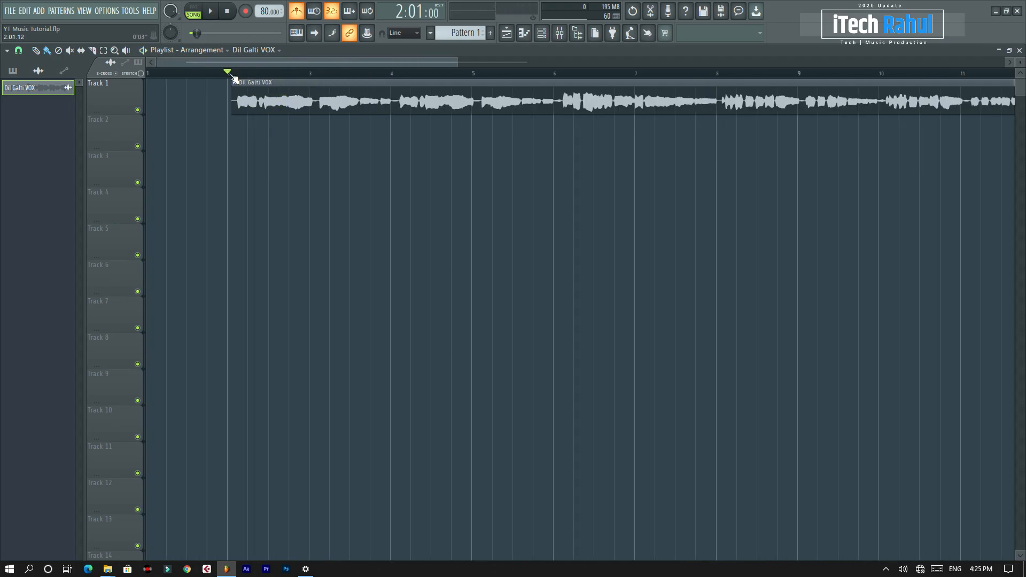
Step: Open the Dil Galti VOX clip's channel settings and route the channel to mixer insert 1
double_click(323, 89)
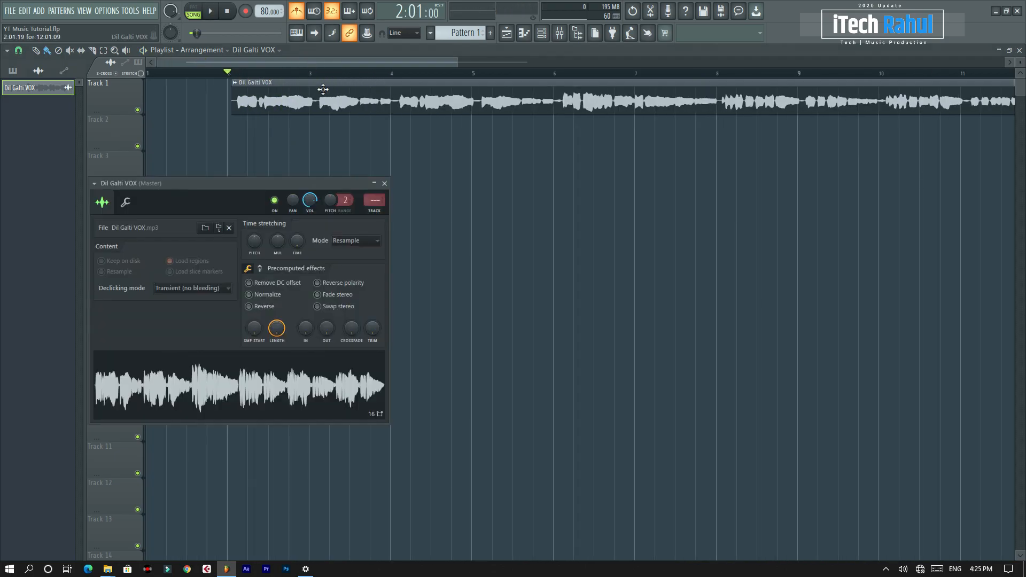
click(568, 36)
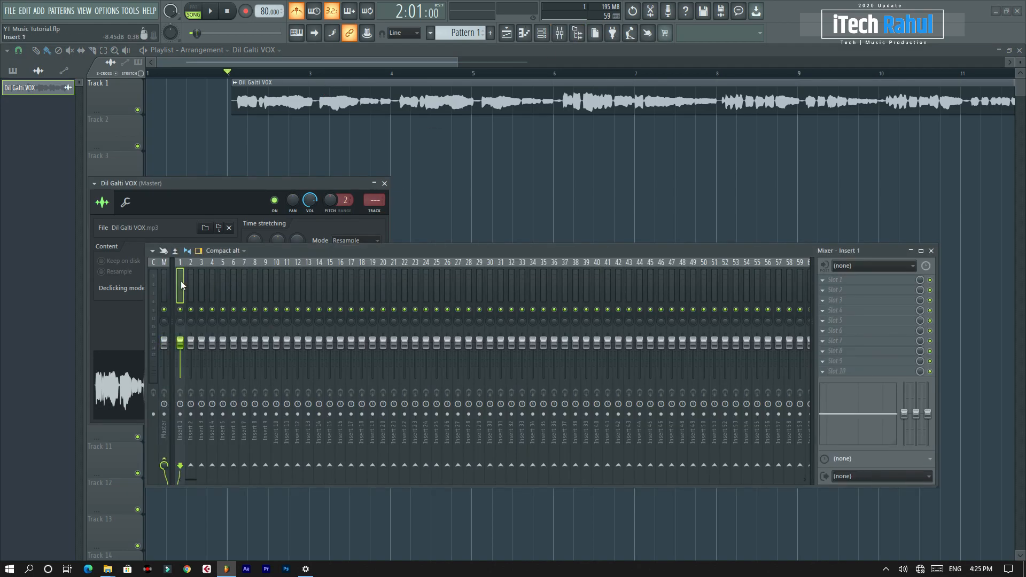
right_click(180, 280)
mouse_move(225, 368)
click(330, 365)
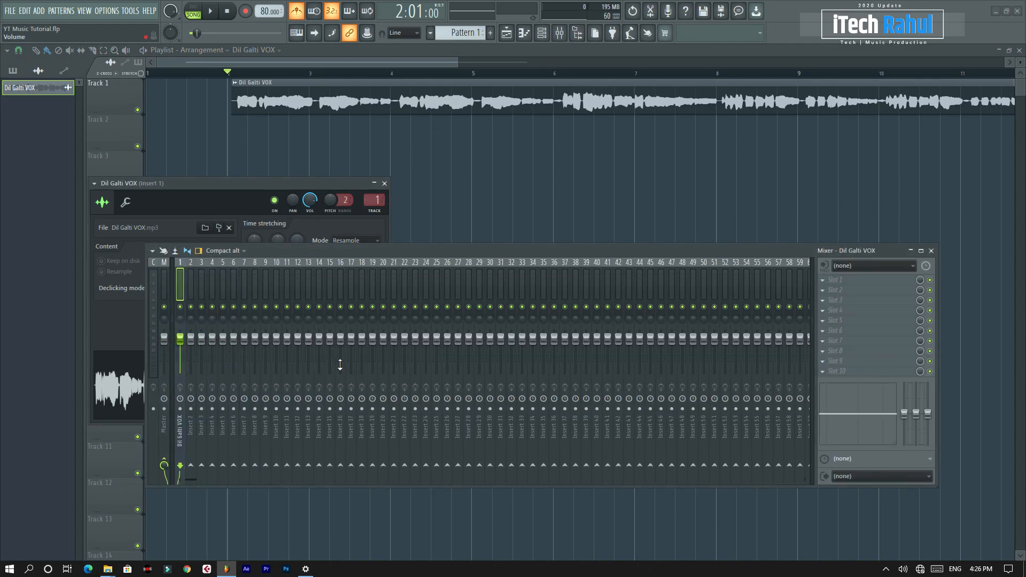
Step: Play the vocal briefly, close its channel settings and load FabFilter Pro-Q 3 into the first effect slot of mixer insert 1
key(space)
click(384, 184)
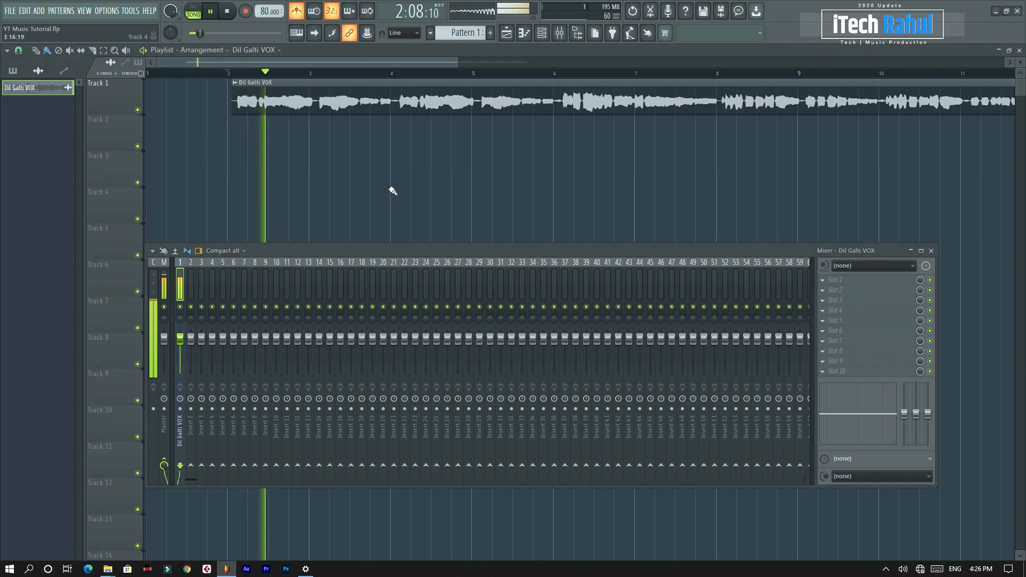
click(825, 285)
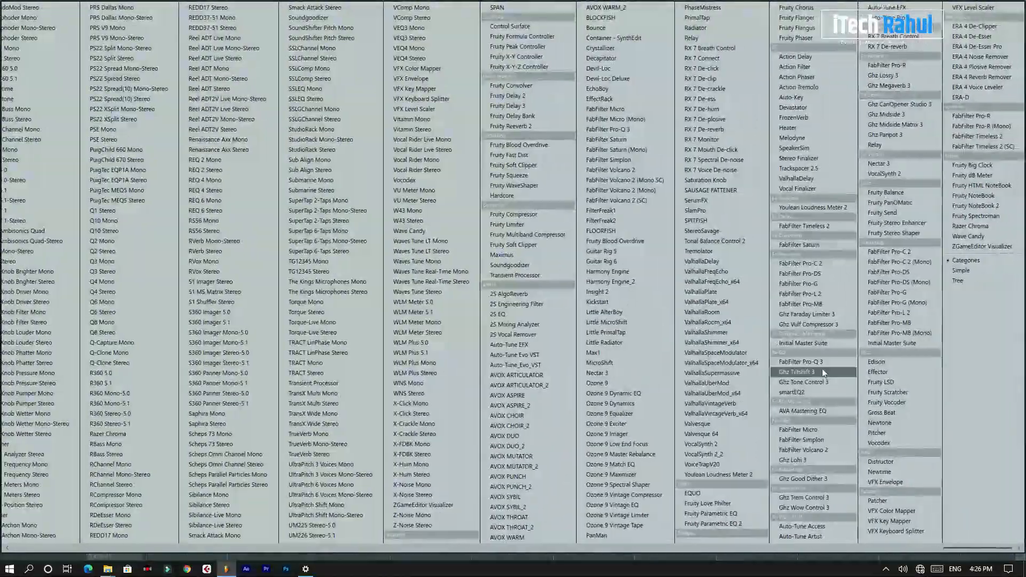
click(818, 362)
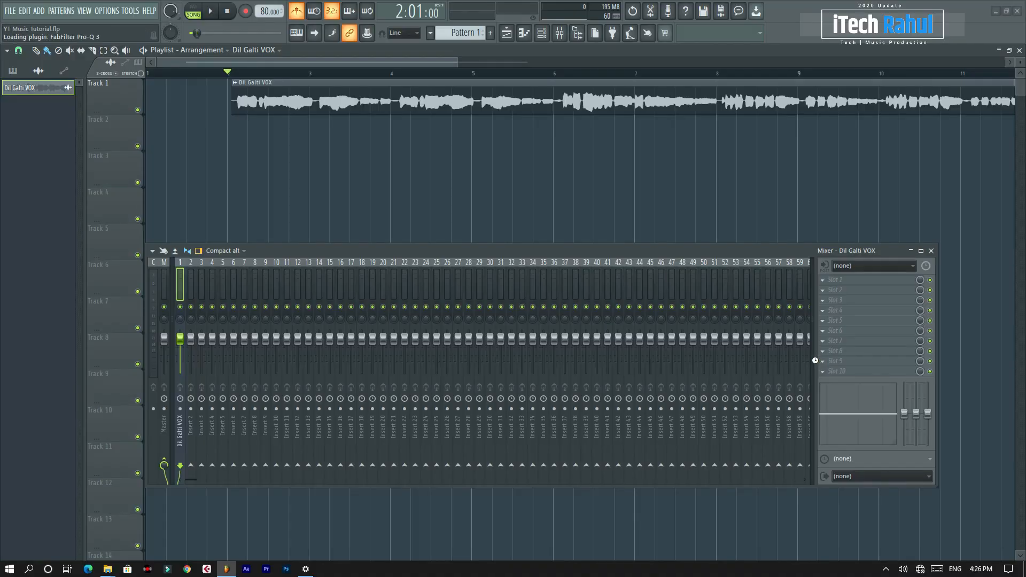
drag(456, 97, 575, 142)
drag(723, 260, 739, 349)
Step: Load the Low Cut High Cut preset in Pro-Q 3 and move the high cut band to 30000 Hz
right_click(793, 139)
click(822, 164)
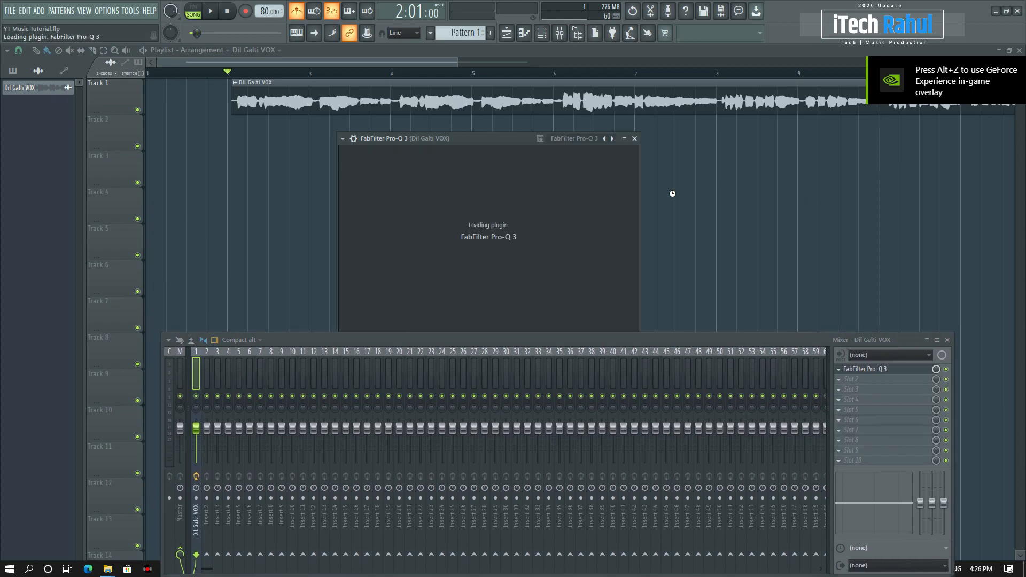
drag(743, 290, 831, 281)
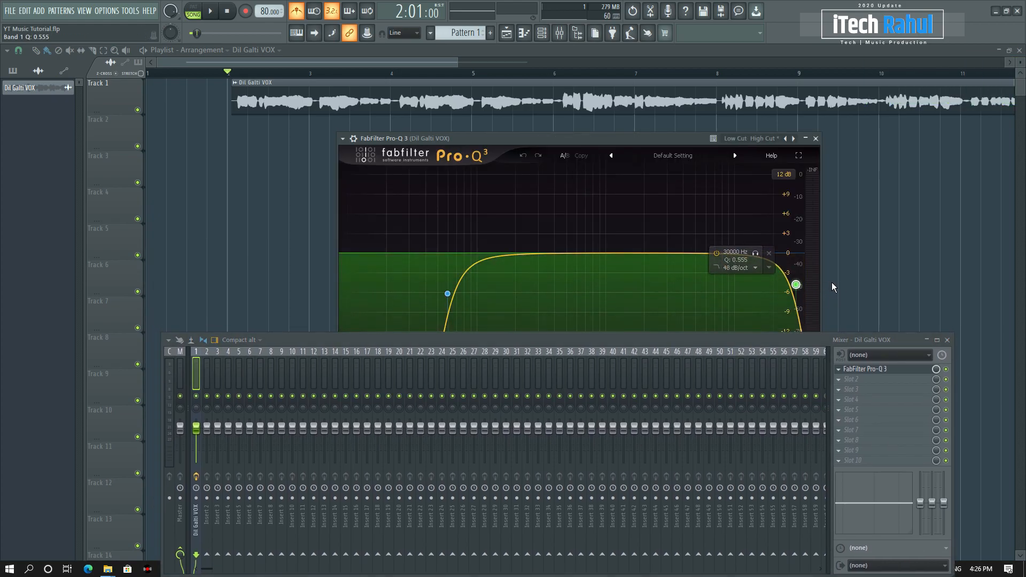
drag(576, 336, 575, 422)
scroll(796, 291, down, 1)
scroll(796, 292, up, 5)
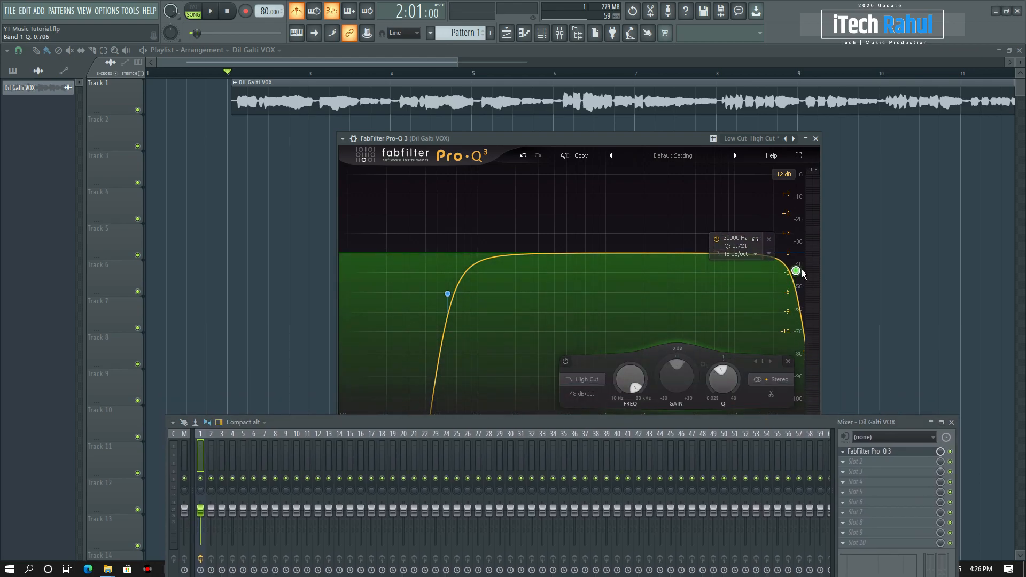
scroll(447, 294, down, 5)
Step: Set the 12 dB/oct low cut band to about 80 Hz with a Q of 0.923 while playing the vocal
click(447, 294)
drag(448, 294, 570, 269)
drag(540, 428, 539, 490)
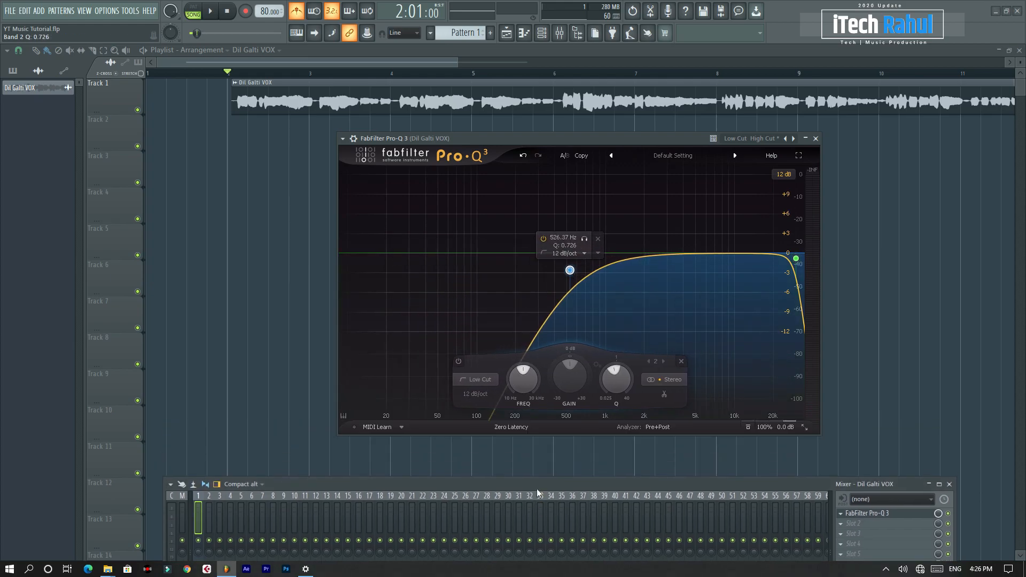
drag(569, 270, 466, 258)
key(space)
drag(466, 257, 463, 258)
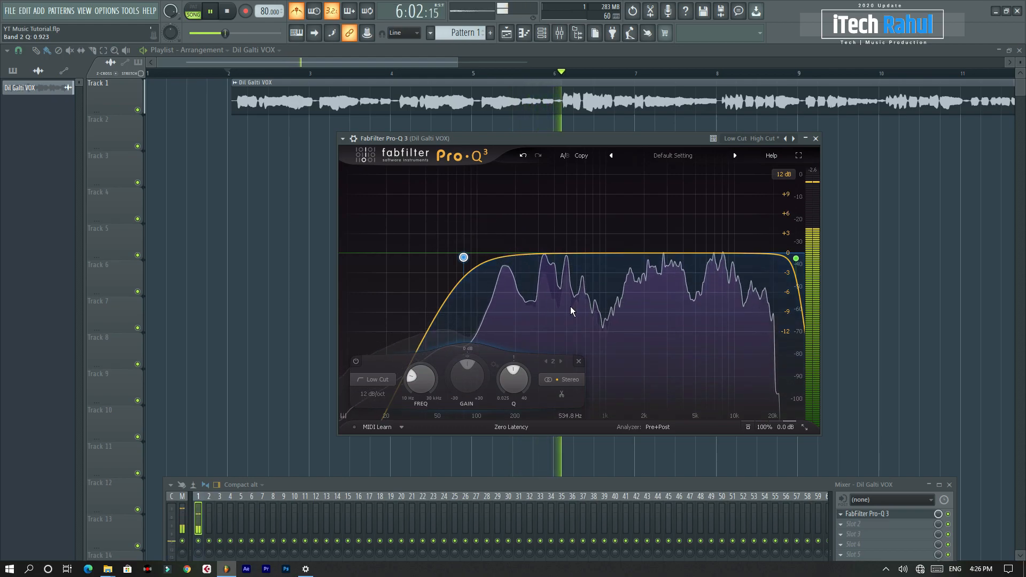
Step: Cut the vocal's 594 Hz peak by 2.38 dB with a narrow bell band, stop playback and close the equalizer
mouse_move(572, 235)
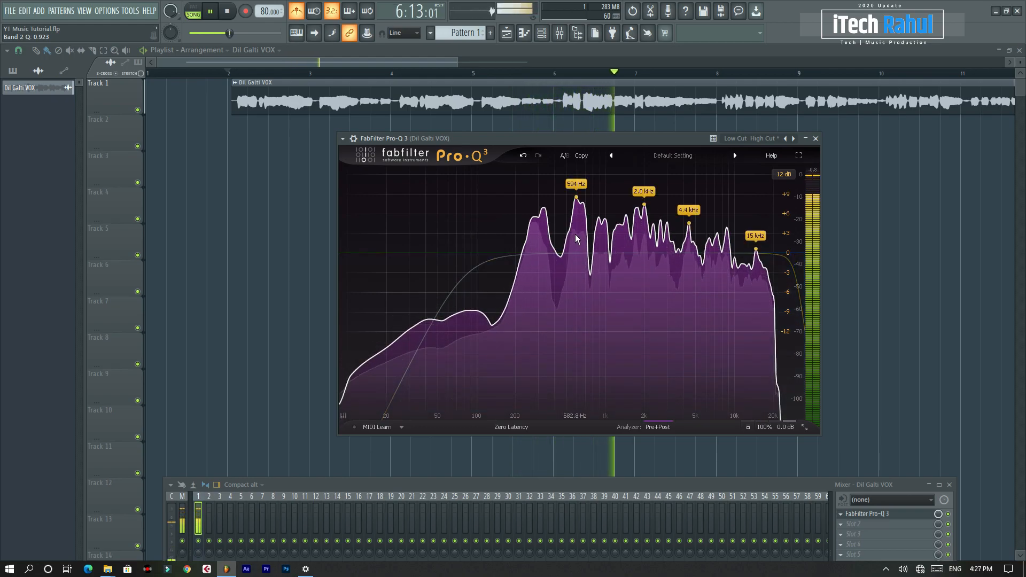
mouse_move(576, 198)
mouse_down()
mouse_move(579, 209)
mouse_move(577, 193)
mouse_up()
key(space)
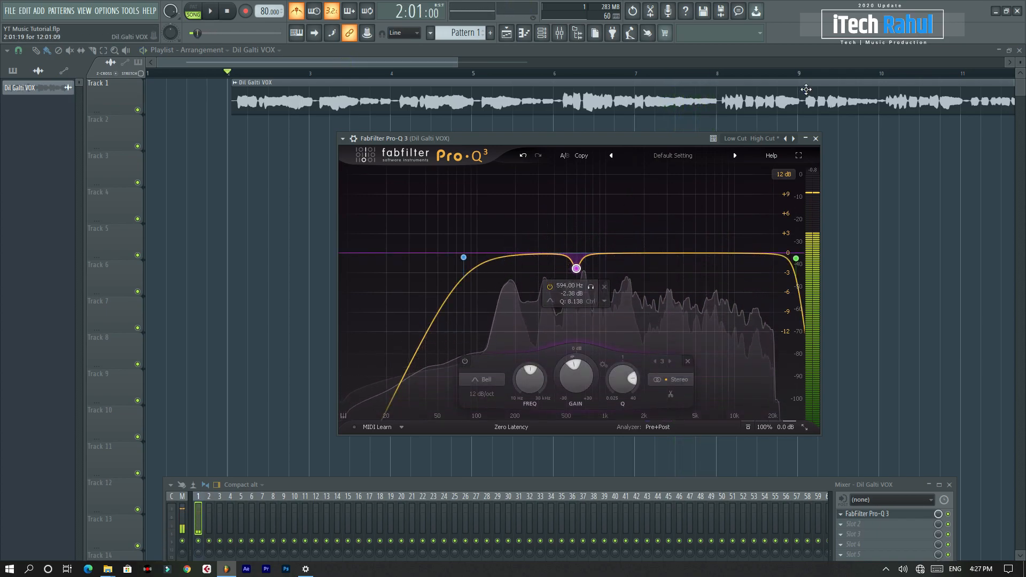
click(816, 138)
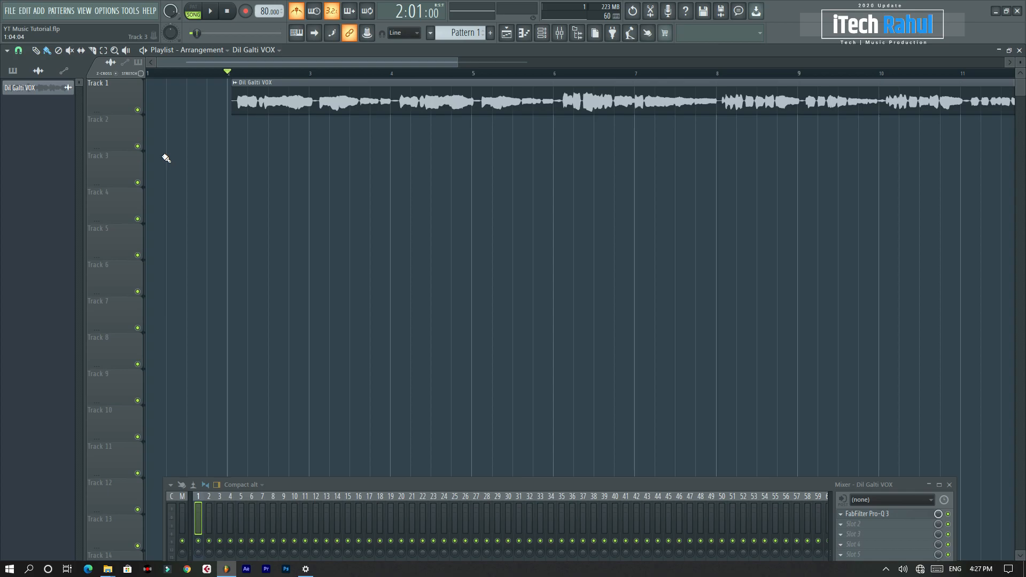
Step: View the MIDI device settings and close the settings window
click(107, 10)
click(153, 55)
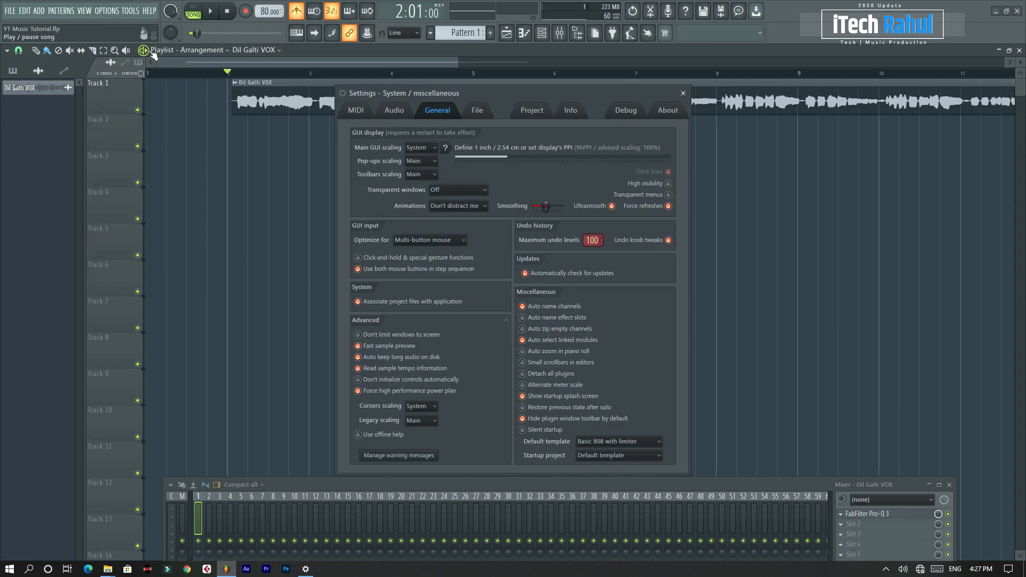
click(356, 110)
click(683, 93)
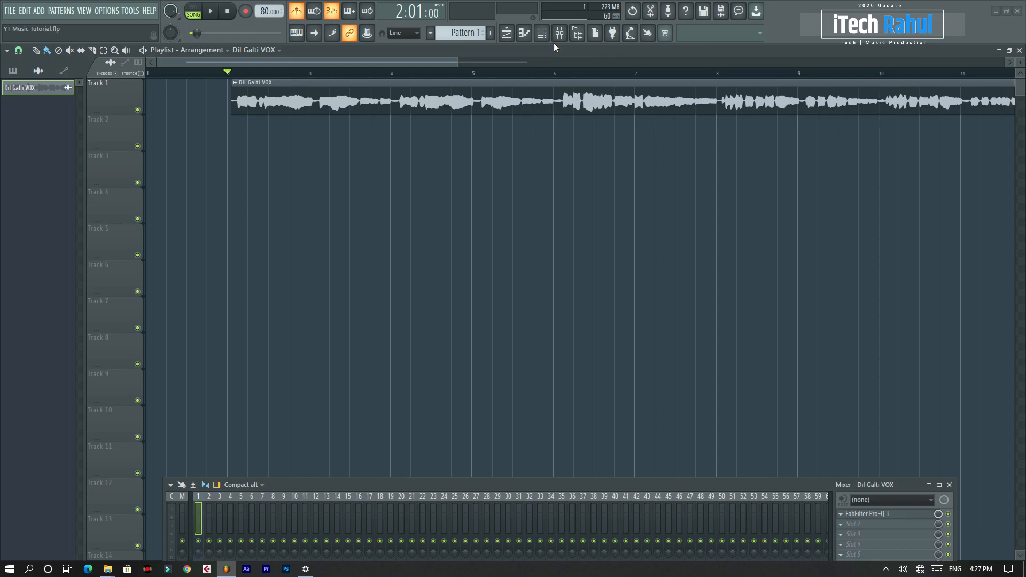
Step: Show the browser, collapse the Drums pack and expand the Keyboard folder in the Instruments pack
click(577, 34)
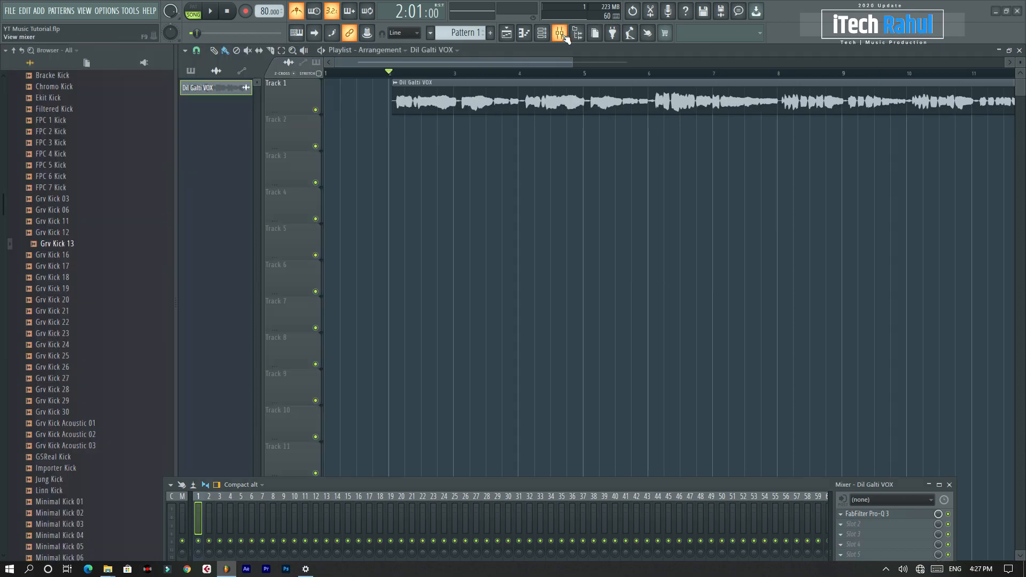
scroll(54, 270, up, 10)
scroll(56, 271, down, 12)
scroll(59, 267, up, 10)
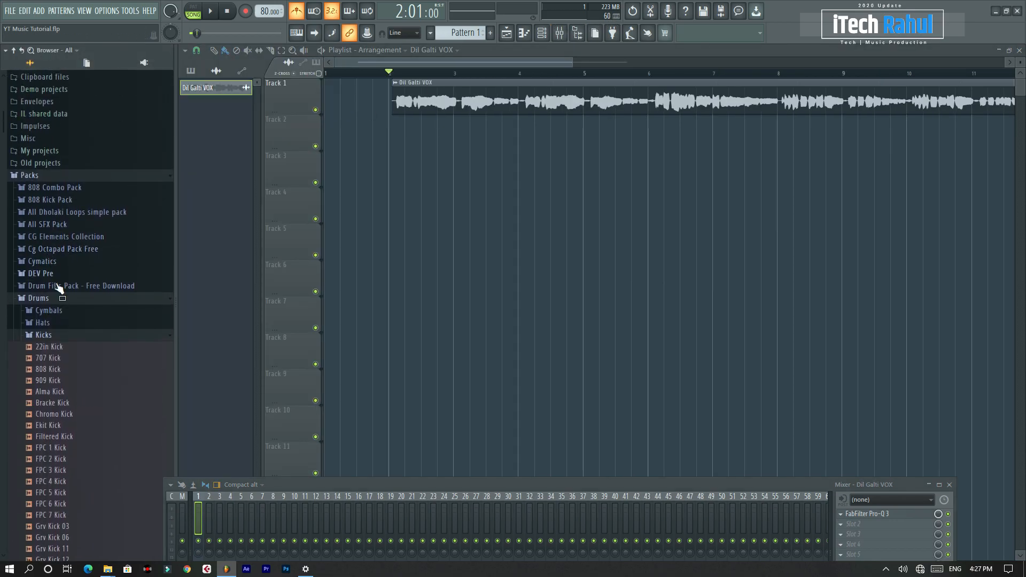
click(37, 298)
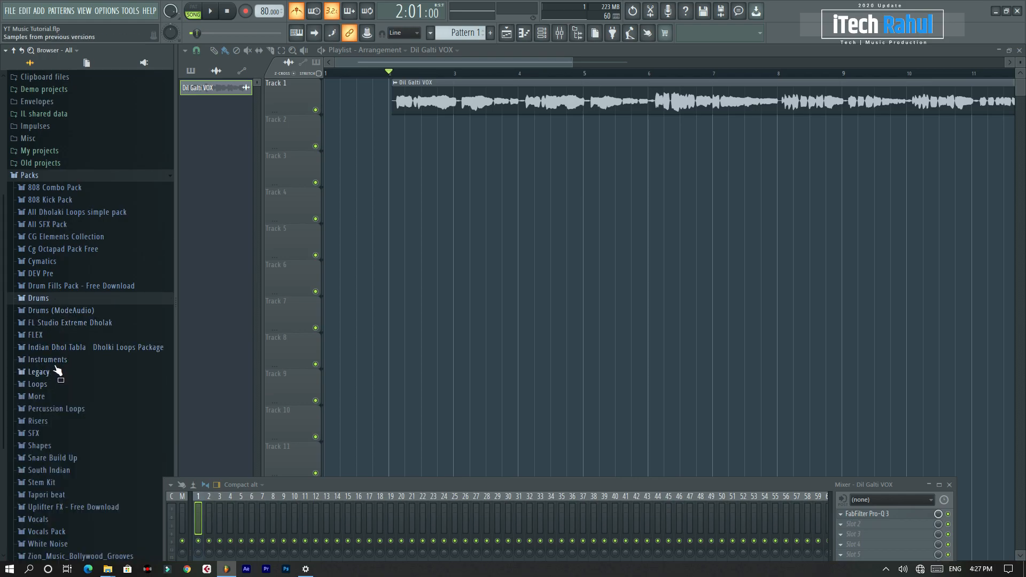
click(45, 362)
click(56, 397)
scroll(75, 428, down, 3)
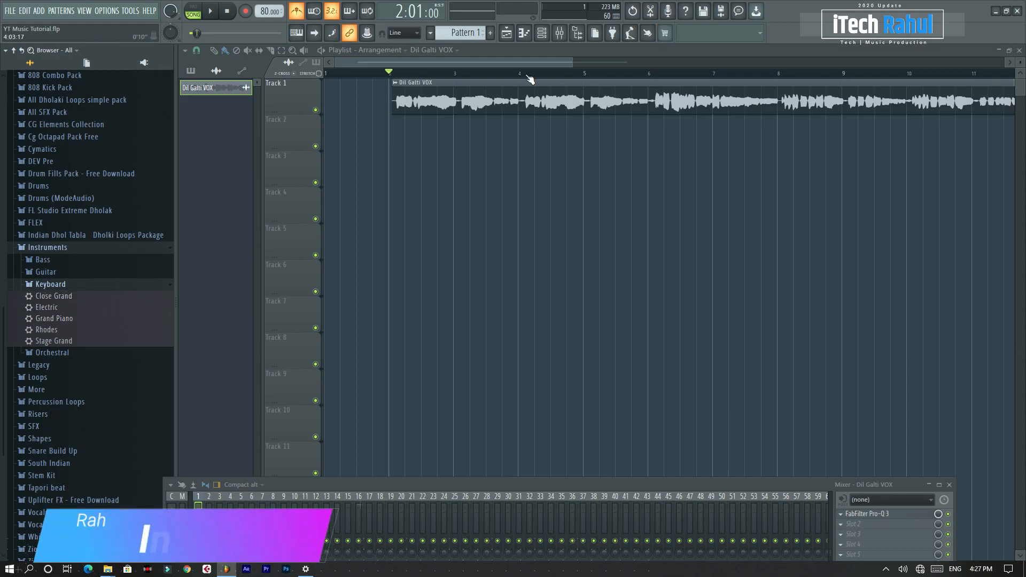
Step: Show the channel rack and add the Grand Piano and Rhodes keyboard presets as new channels
key(F6)
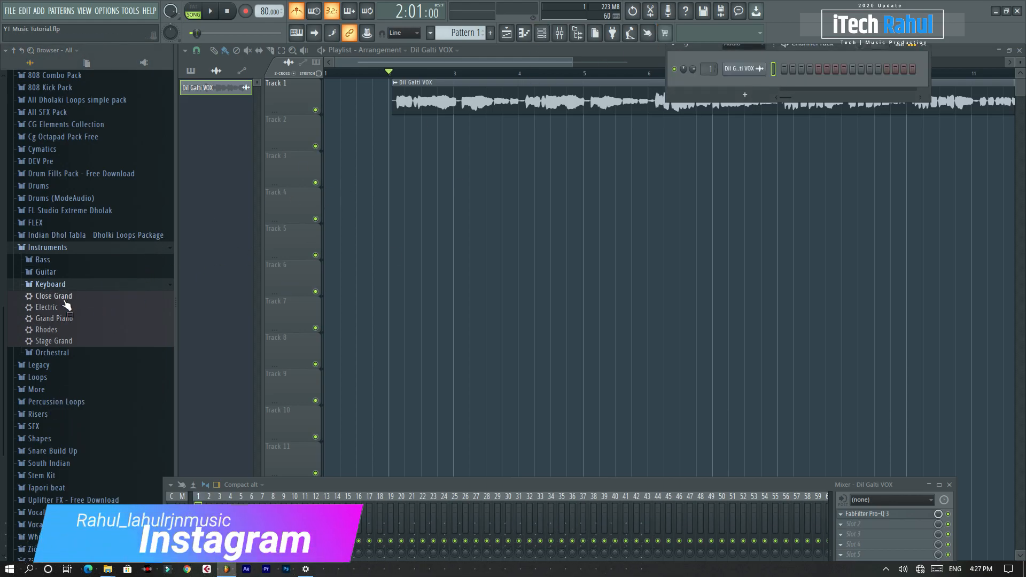
drag(74, 321, 735, 86)
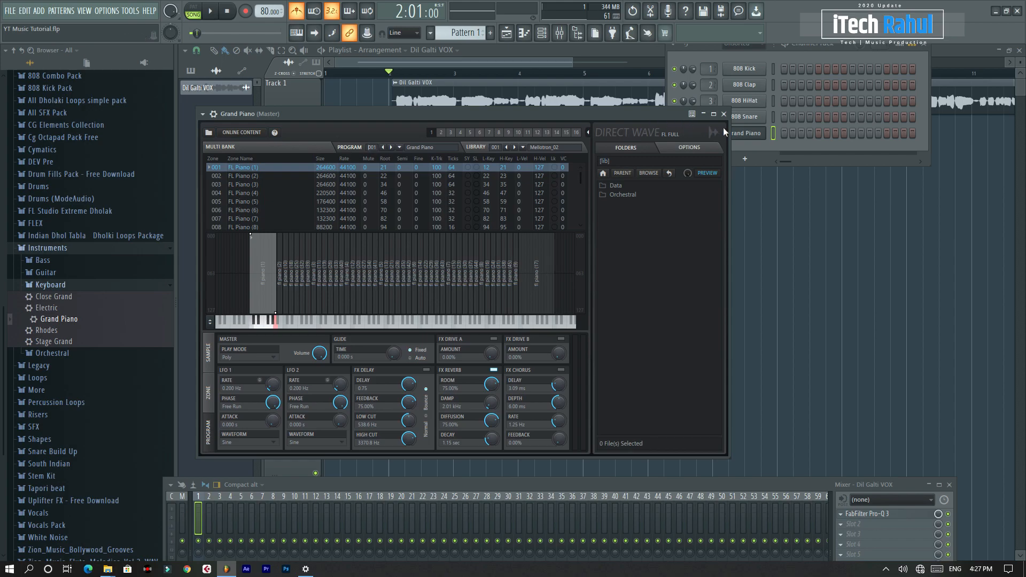
click(725, 116)
drag(48, 334, 750, 157)
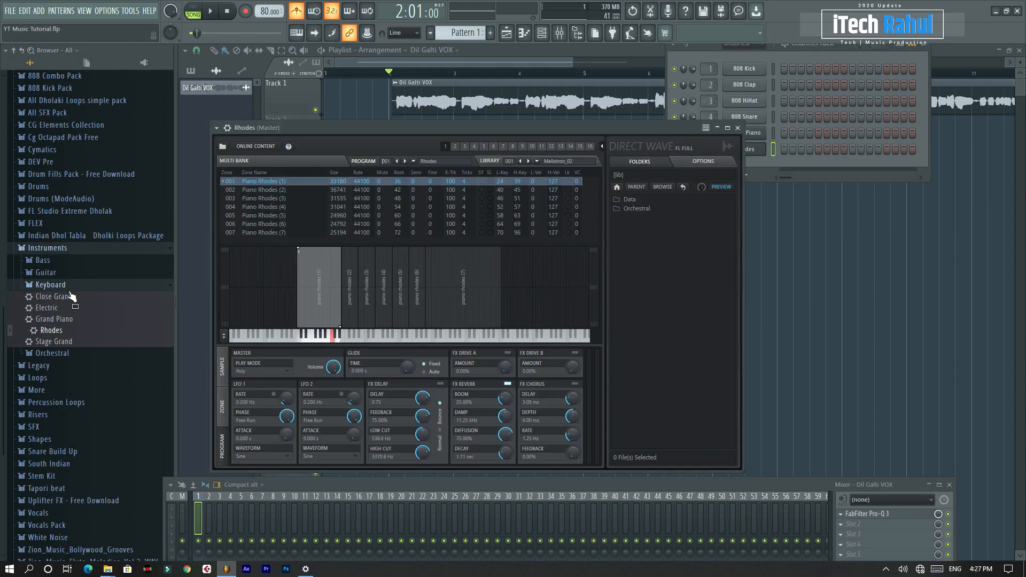
Step: Expand the Guitar instruments folder and add the Classical Acoustic preset as a new channel
click(52, 273)
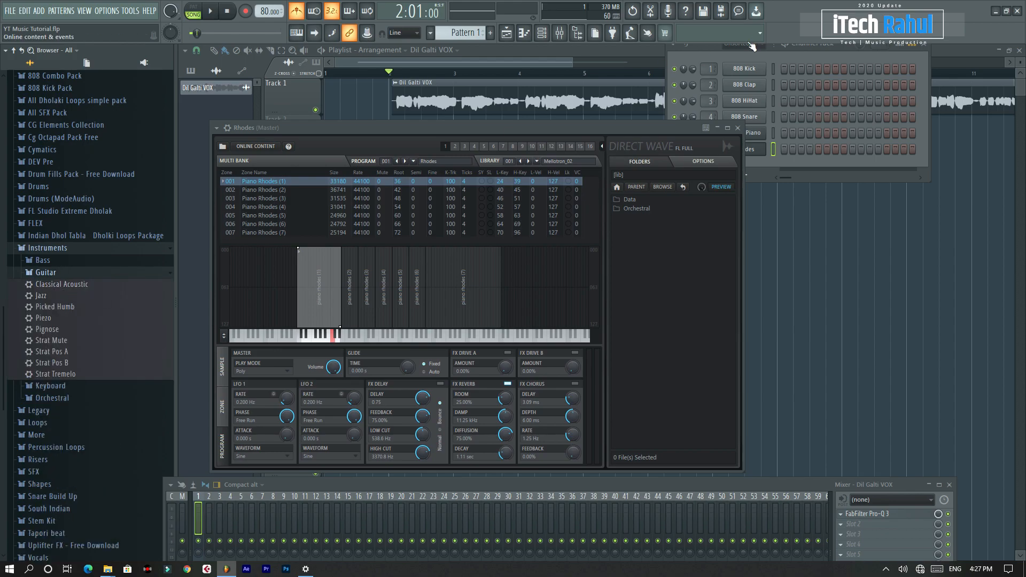
click(750, 148)
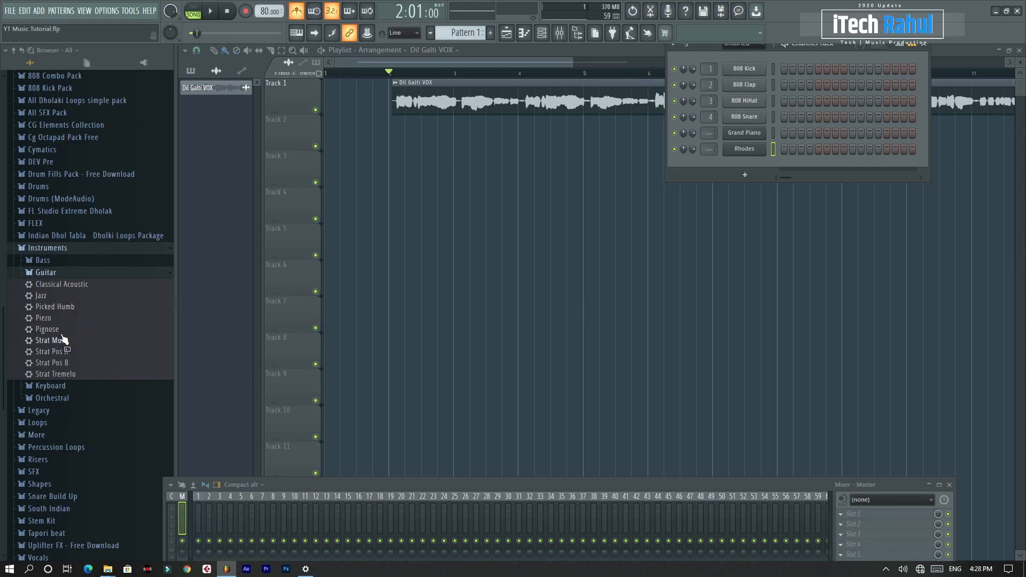
drag(69, 284, 622, 166)
drag(755, 170, 756, 171)
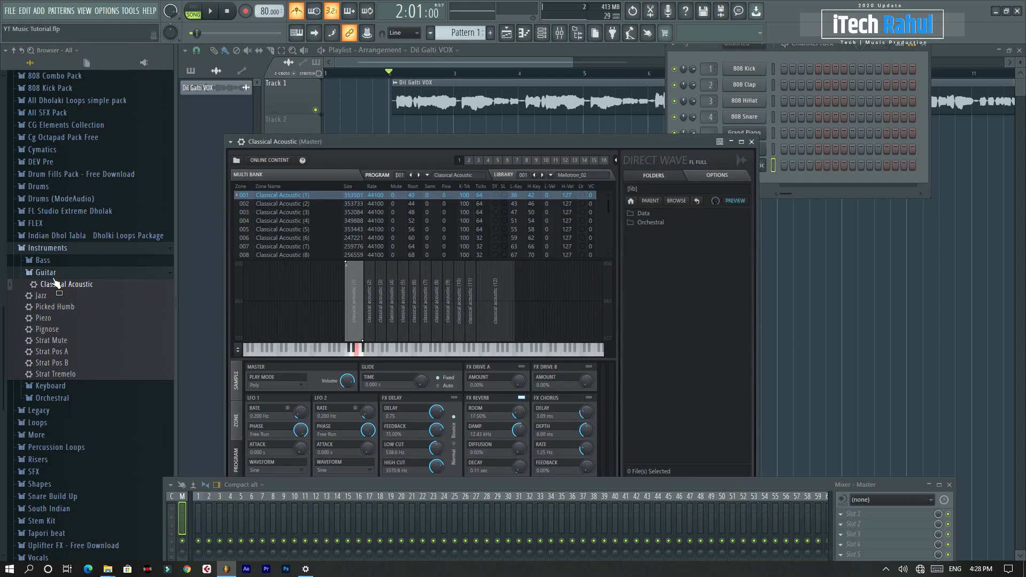
Step: Expand the Bass instruments folder, add the Ibanez preset as a new channel and close its plugin window
click(45, 272)
click(47, 262)
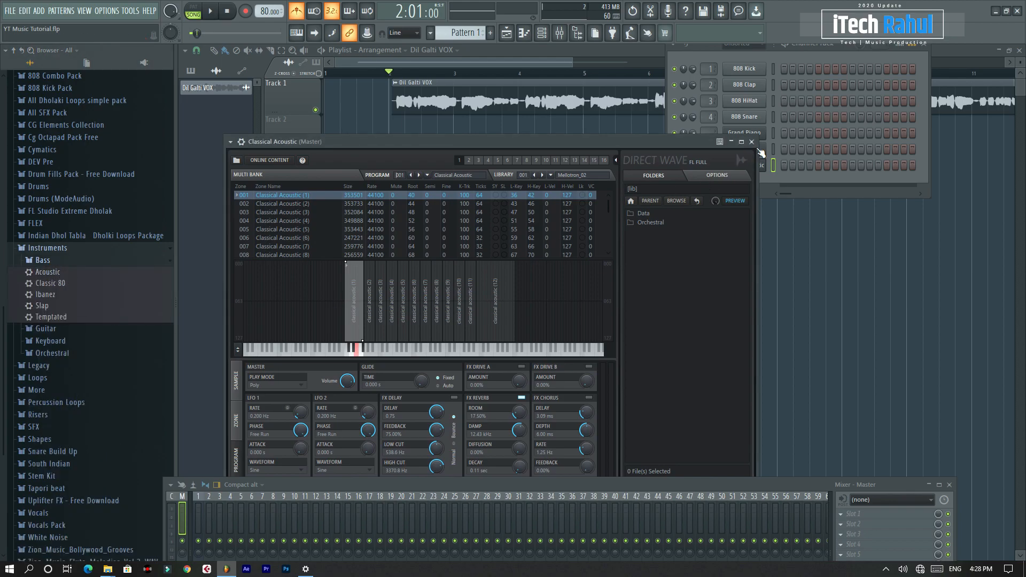
click(751, 142)
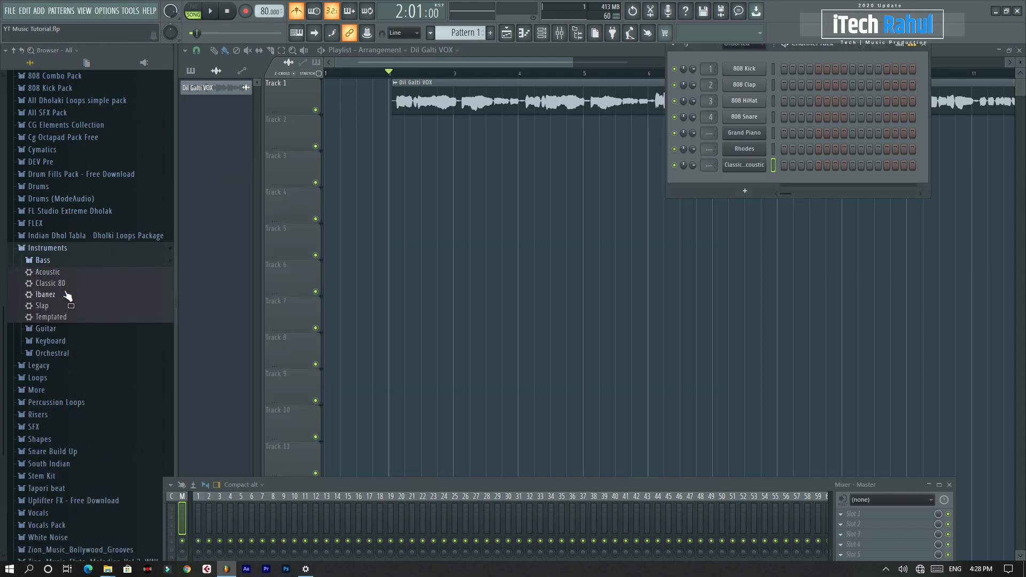
click(52, 299)
drag(52, 299, 748, 177)
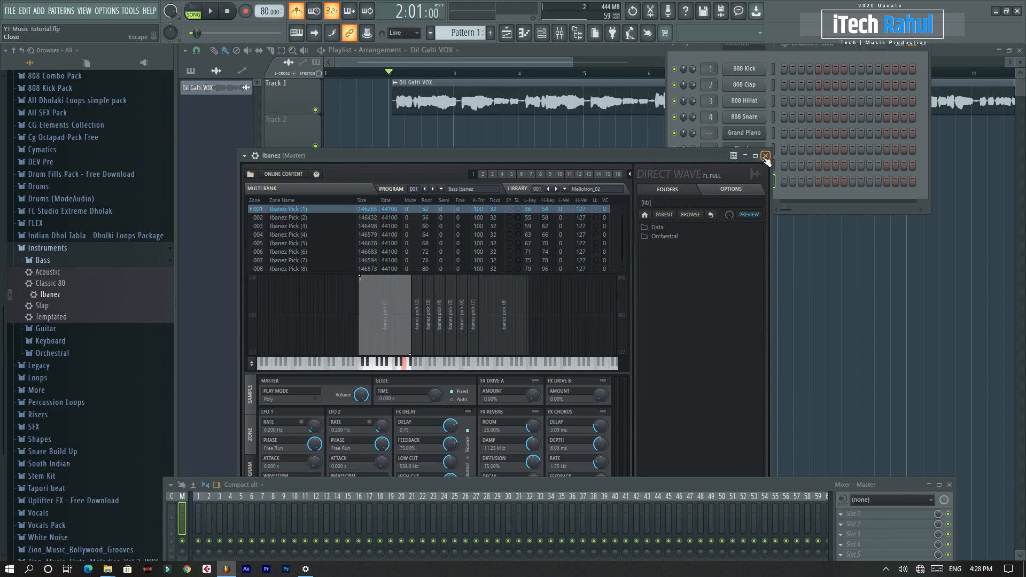
click(765, 155)
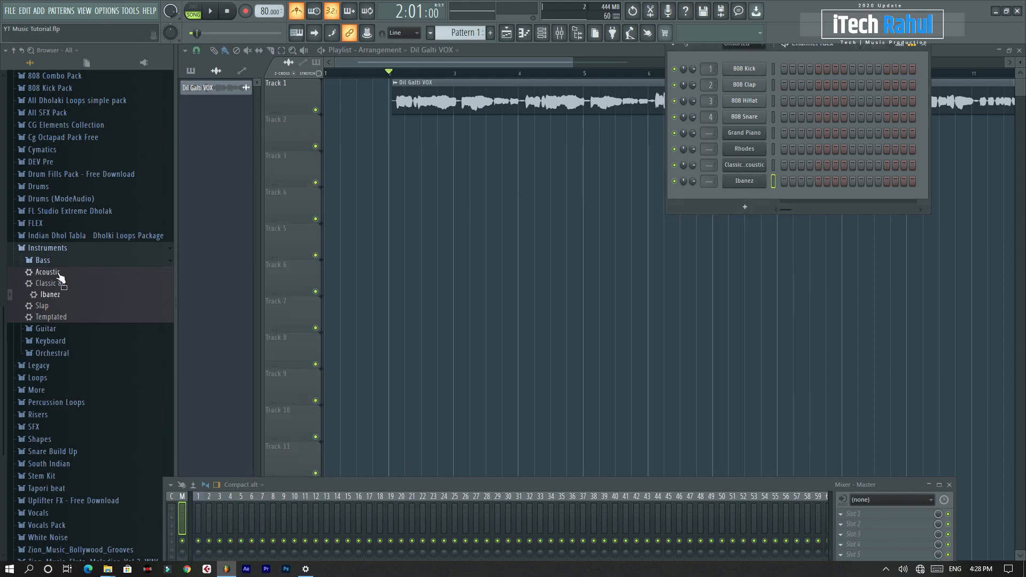
Step: Look through the Orchestral instrument presets and collapse the Instruments pack
click(47, 262)
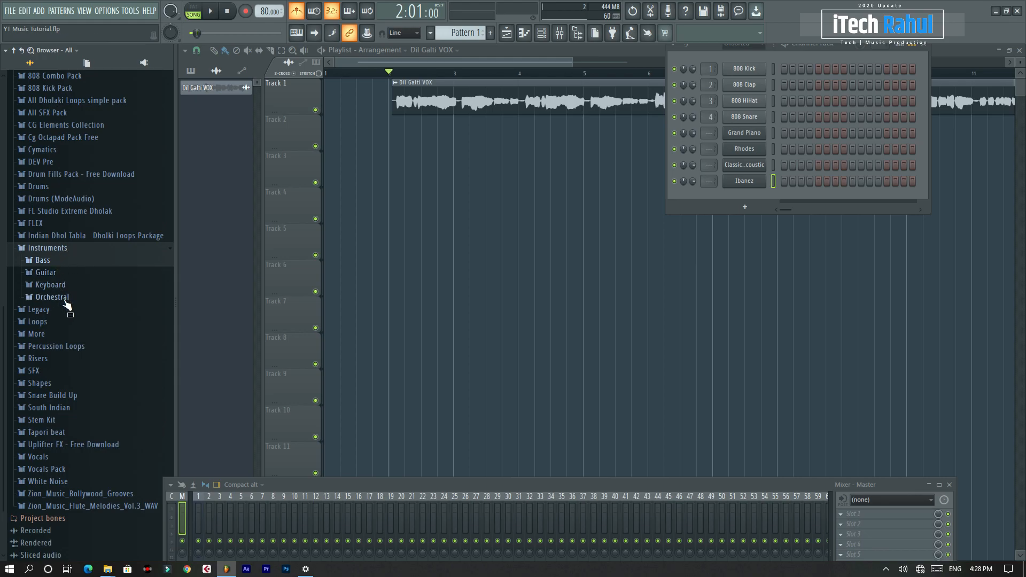
click(59, 297)
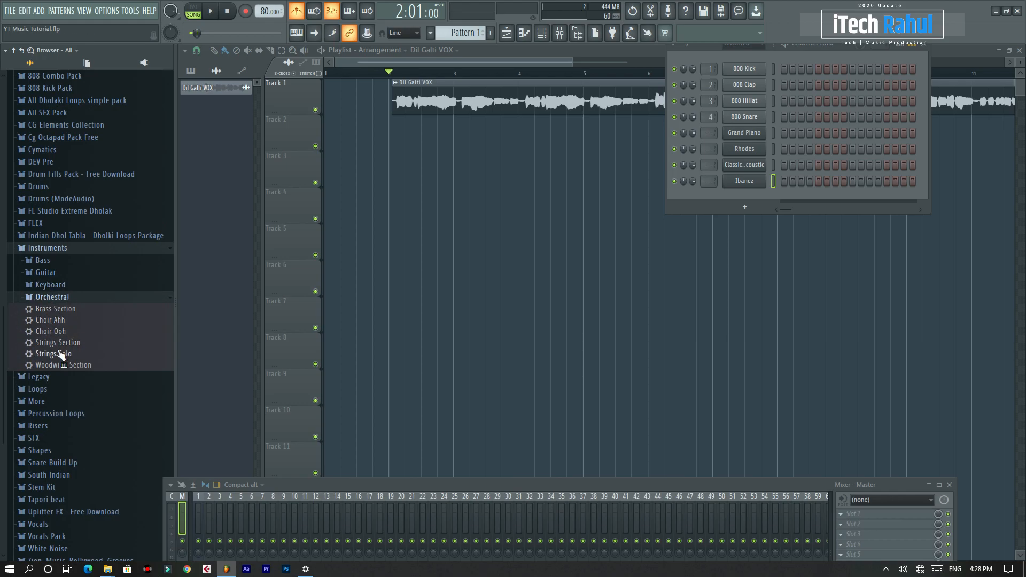
click(60, 301)
click(37, 247)
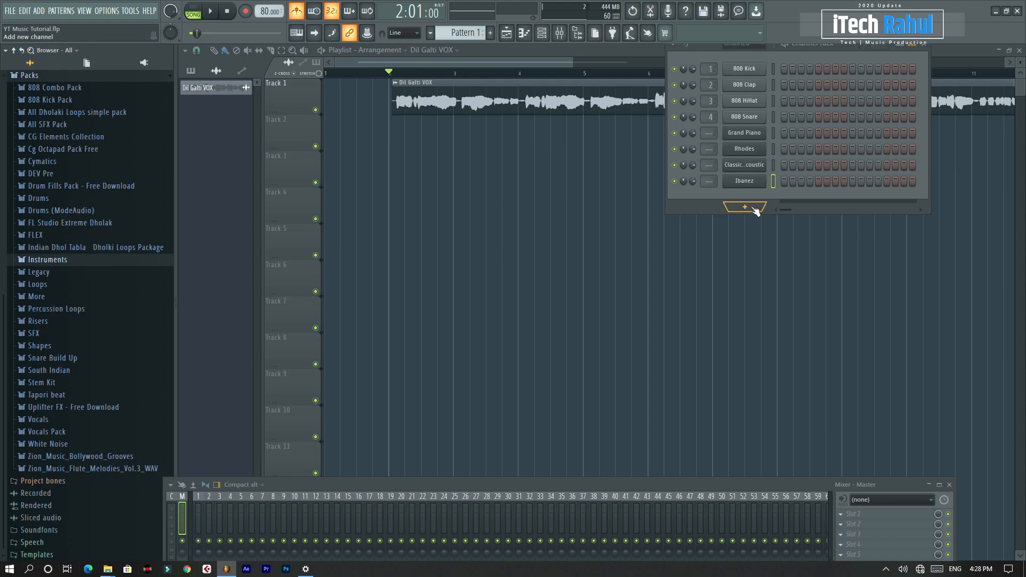
Step: Add a FLEX synthesizer channel and load the Guitar Fret Noise preset from its favorites
click(755, 209)
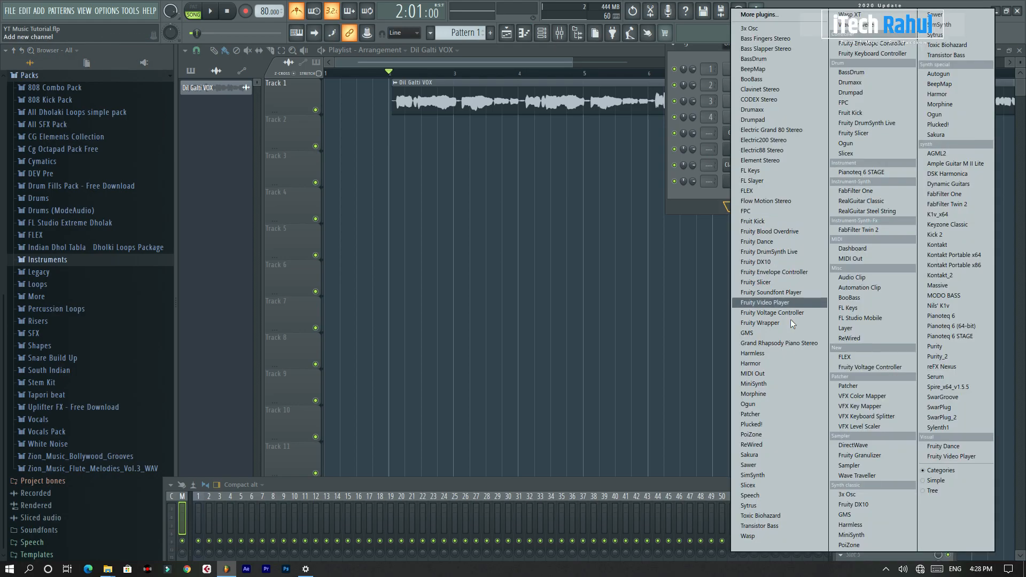
click(846, 357)
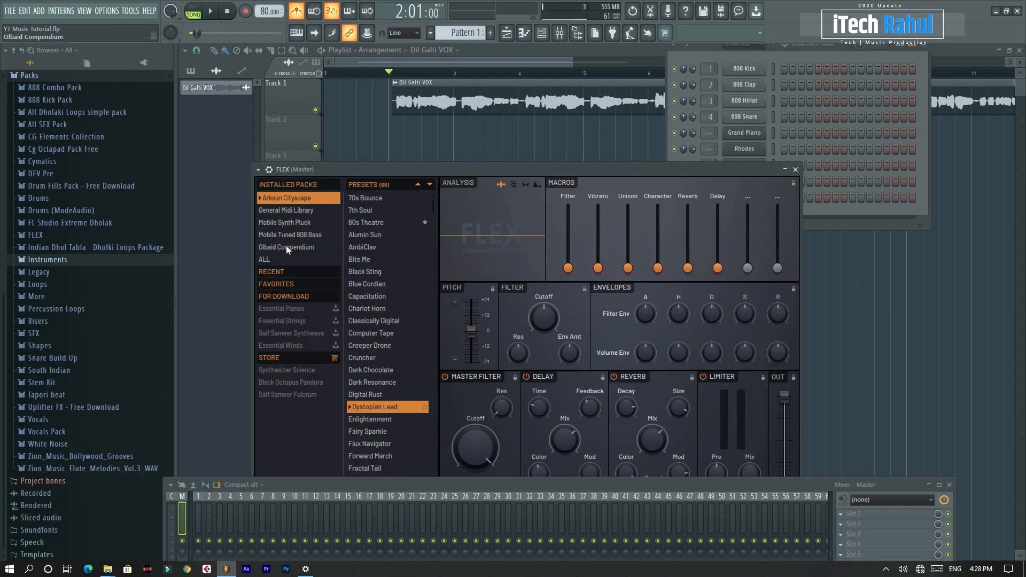
click(303, 214)
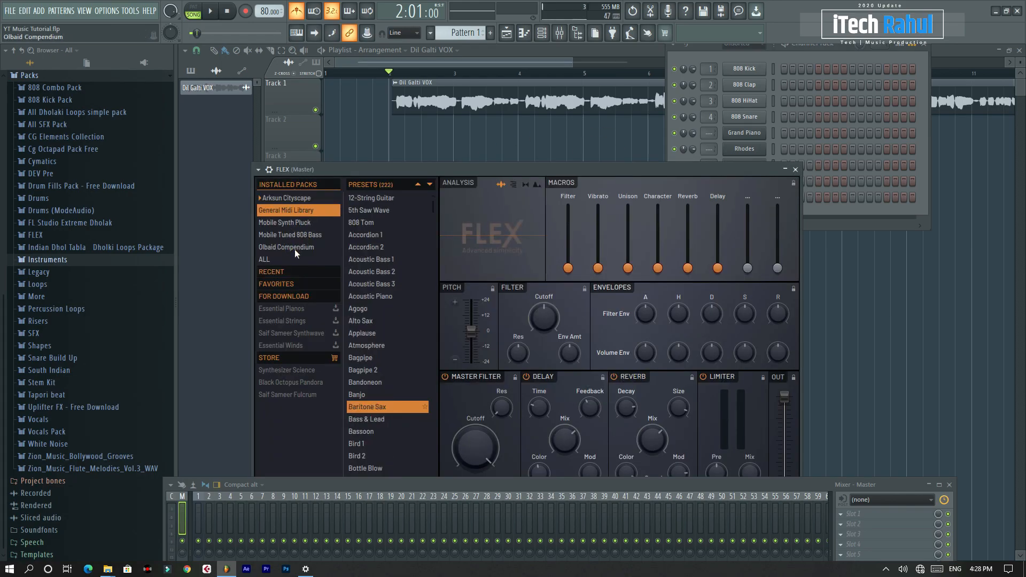
click(288, 287)
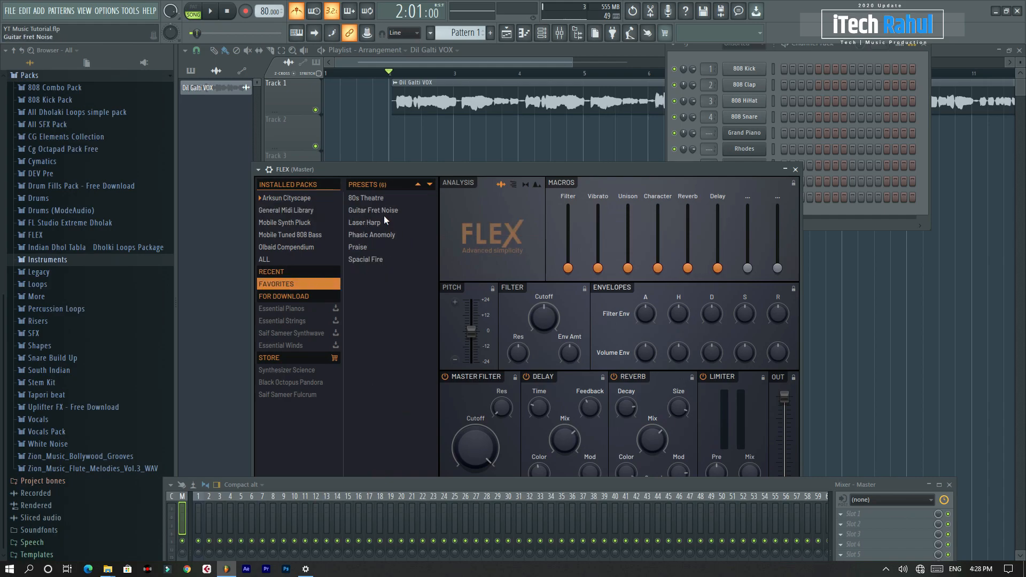
click(385, 215)
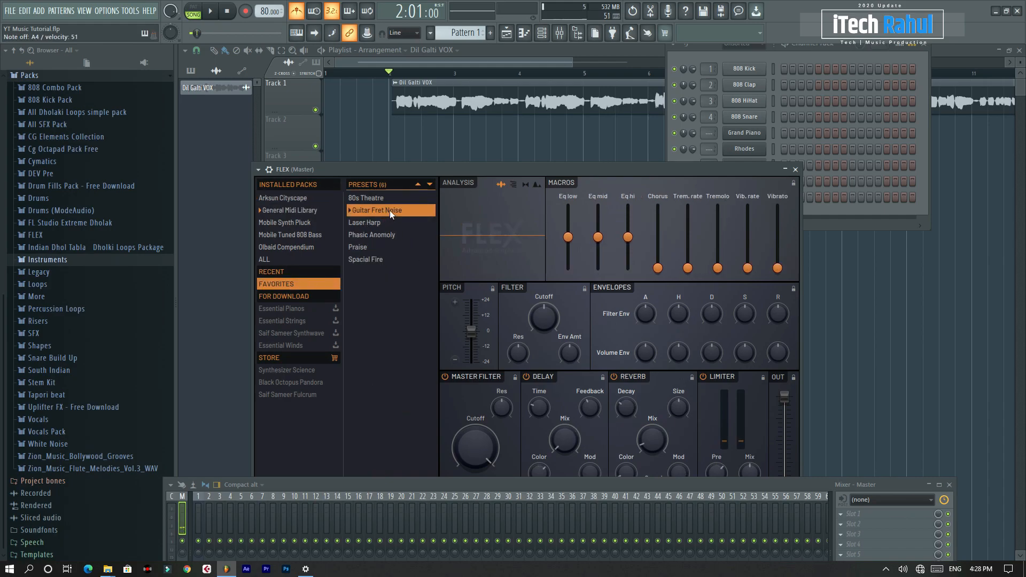
Step: Load the Phasic Anomoly preset from the FLEX favorites and close the FLEX window
click(384, 234)
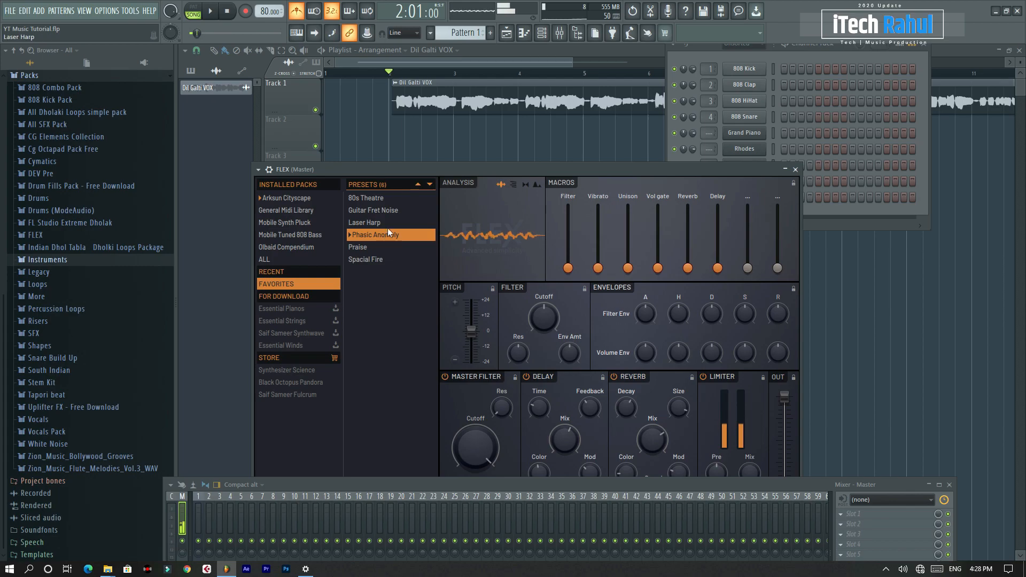
click(795, 170)
Step: Route the Grand Piano, Rhodes, Classical Acoustic, Ibanez and FLEX channels to consecutive mixer tracks starting at insert 5
drag(773, 133, 774, 197)
drag(757, 483, 781, 258)
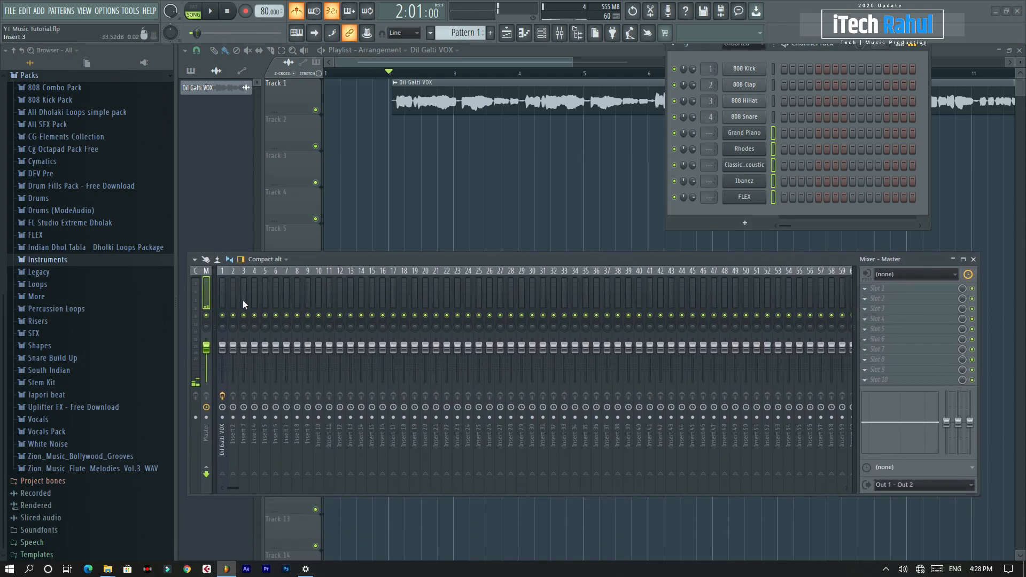
right_click(265, 285)
mouse_move(327, 371)
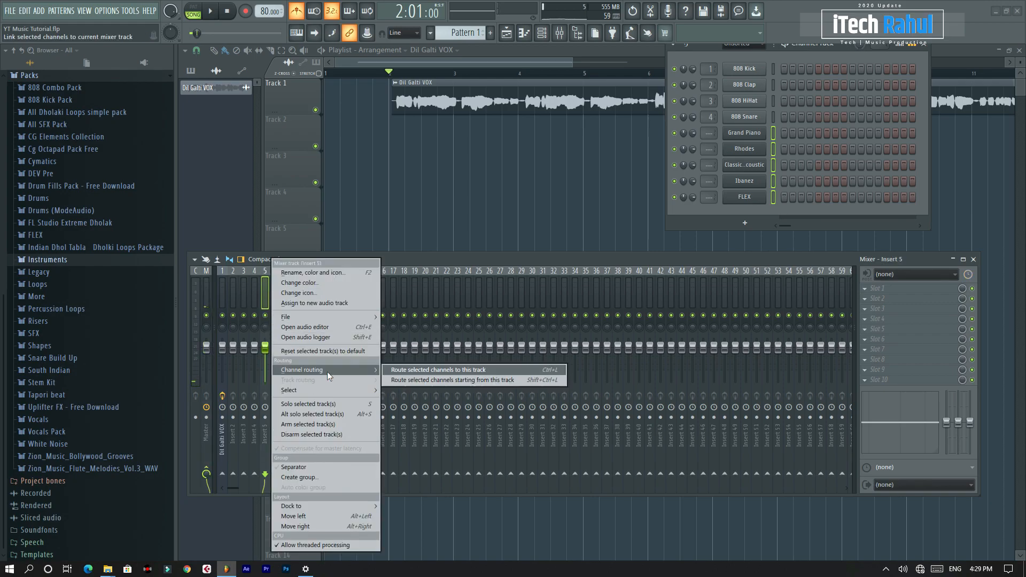
click(425, 380)
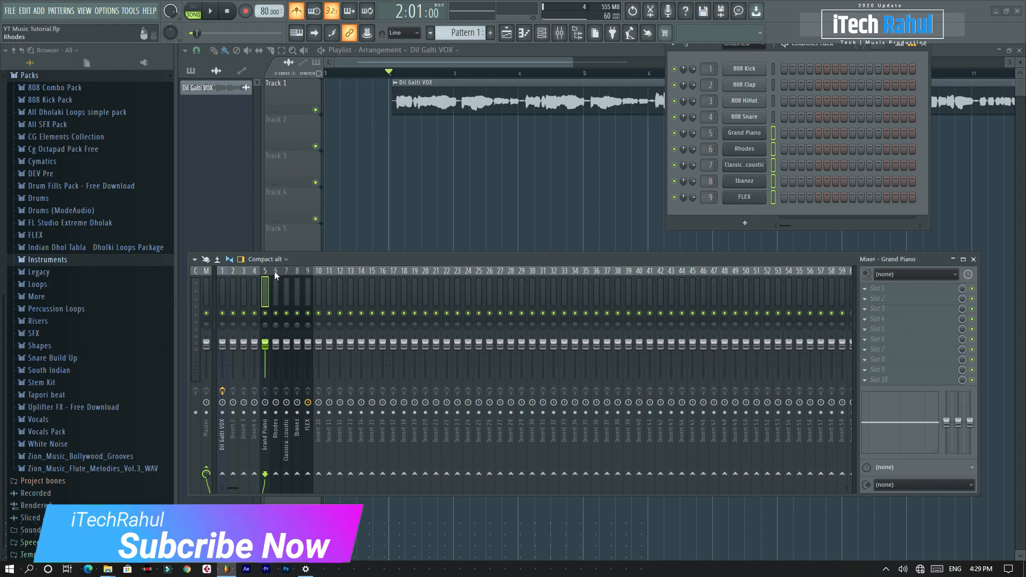
Step: Reposition the mixer, look through inserts 1 to 4 and close it
drag(315, 258, 328, 226)
click(240, 258)
click(246, 256)
click(255, 257)
click(271, 257)
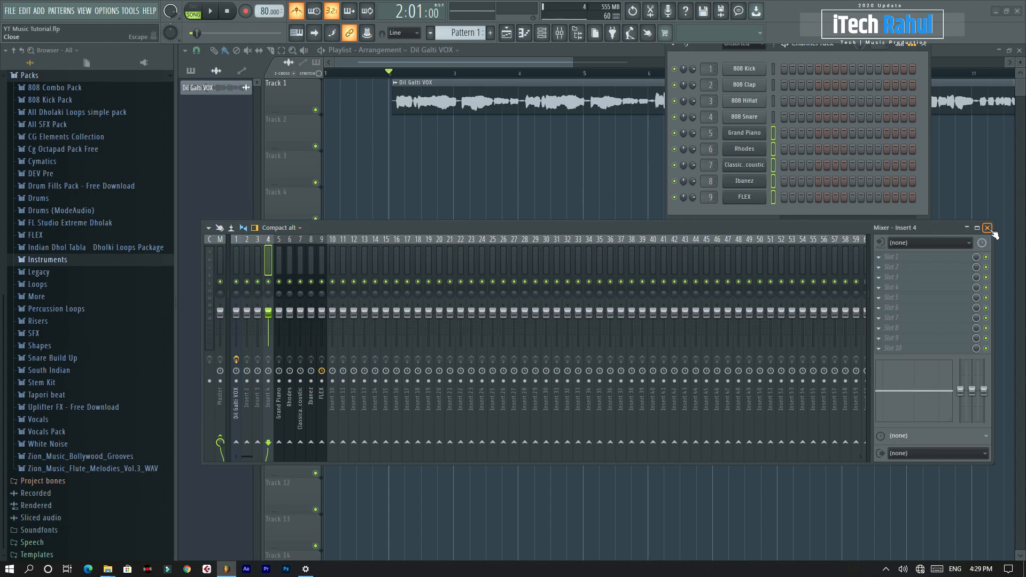
click(987, 227)
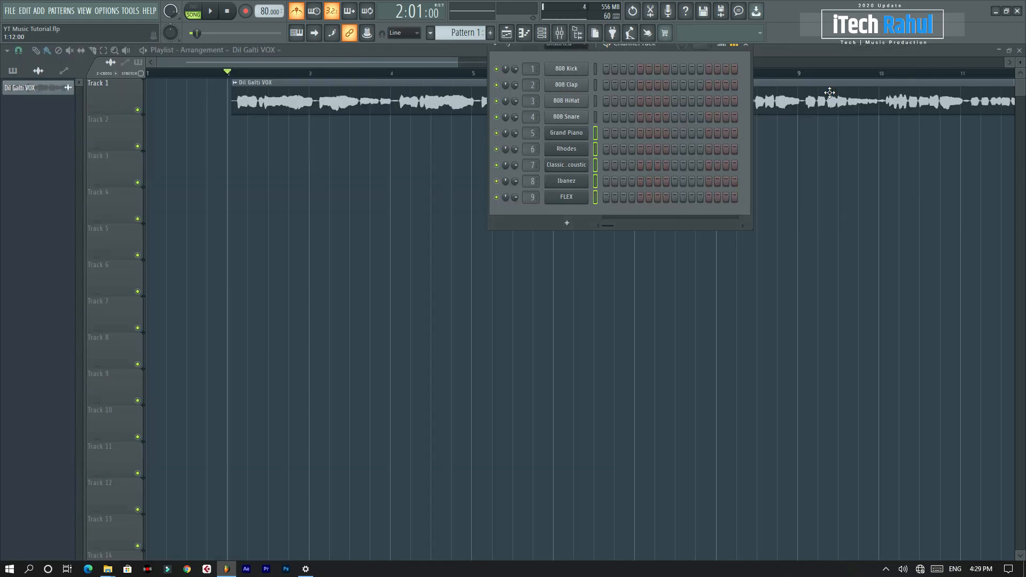
Step: Hide the browser and channel rack and place the playlist's playback position at bar 2
click(577, 33)
click(747, 44)
scroll(809, 89, up, 1)
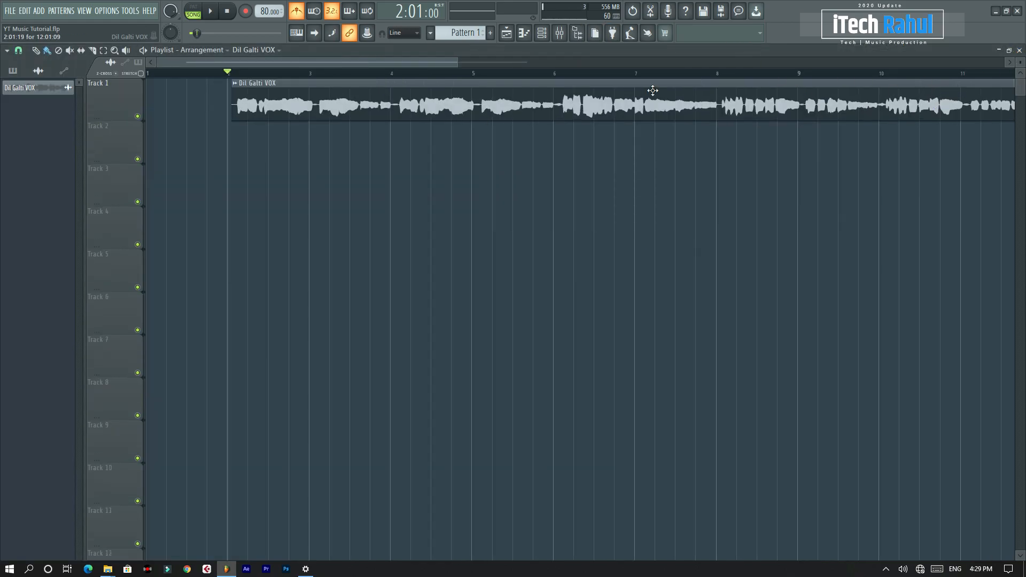
mouse_move(249, 76)
mouse_down()
mouse_move(182, 81)
mouse_move(232, 124)
mouse_move(223, 125)
mouse_up()
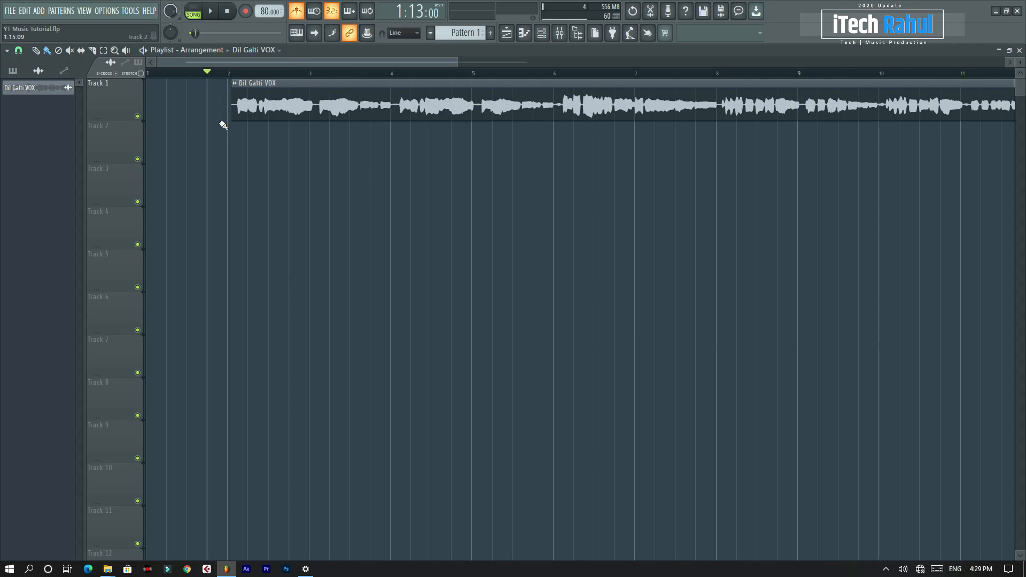
click(228, 79)
Step: Show the mixer and channel rack, and select the Grand Piano mixer track and only the Grand Piano channel
key(F9)
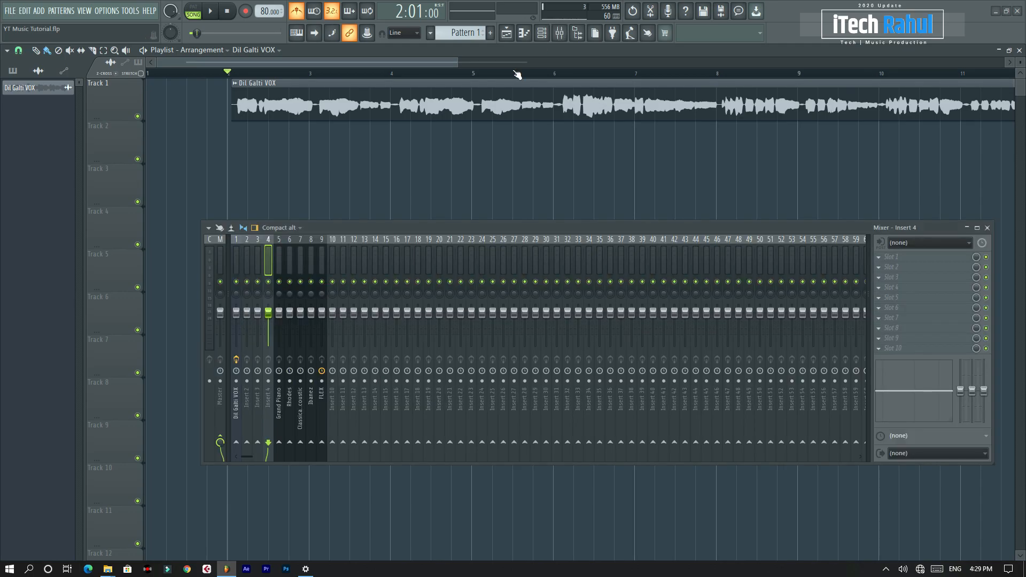
click(279, 249)
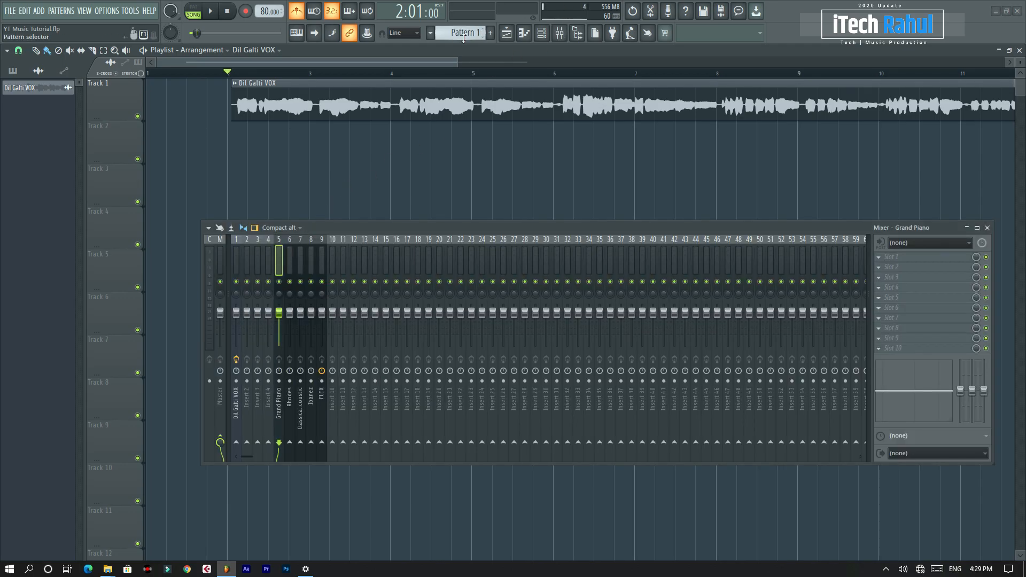
click(560, 34)
click(559, 34)
click(542, 33)
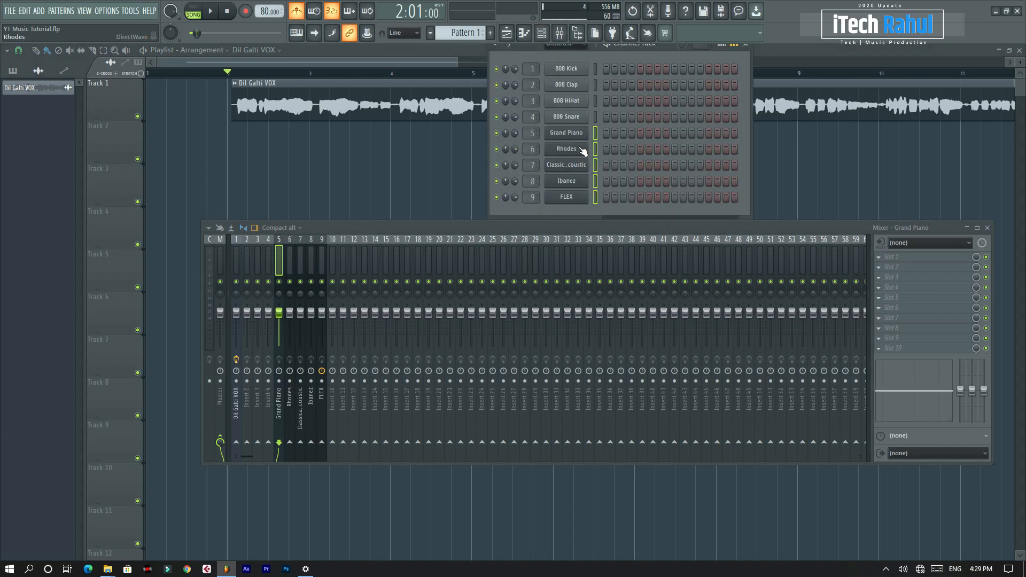
click(595, 132)
Step: Set the FL Studio ASIO buffer length to 512 in the audio settings and close the settings
click(107, 11)
click(124, 46)
click(439, 200)
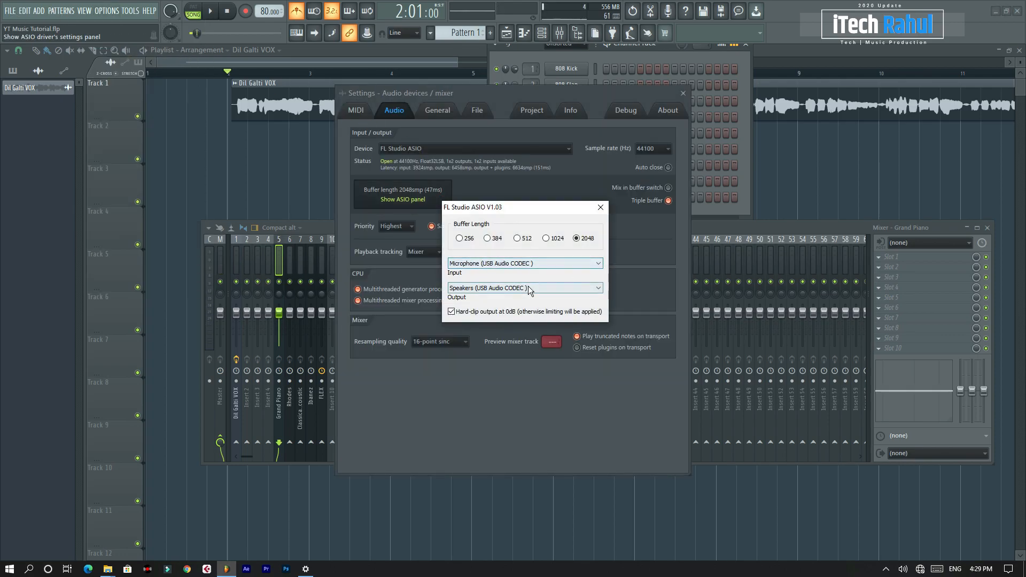
click(517, 238)
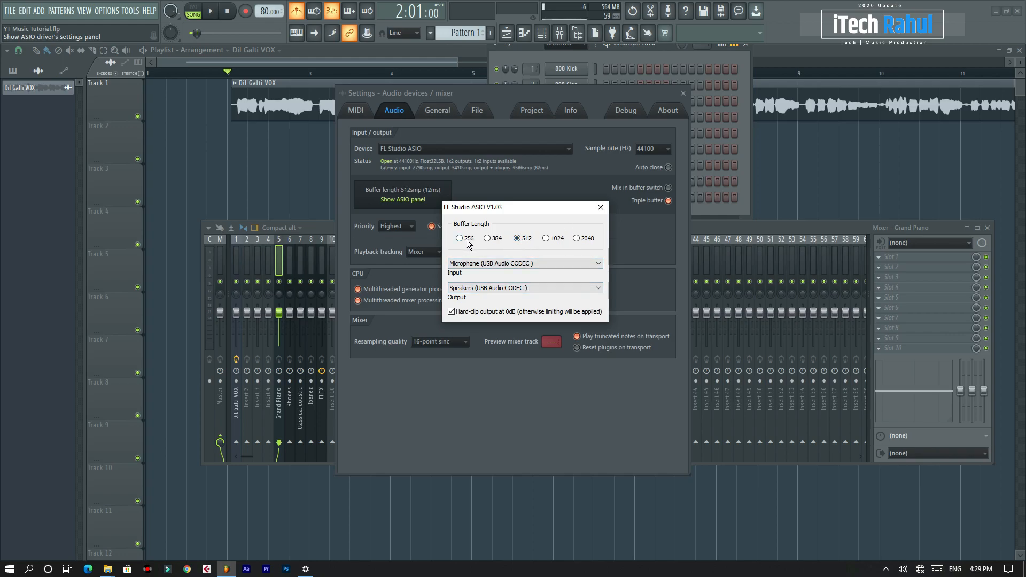
click(601, 207)
click(683, 94)
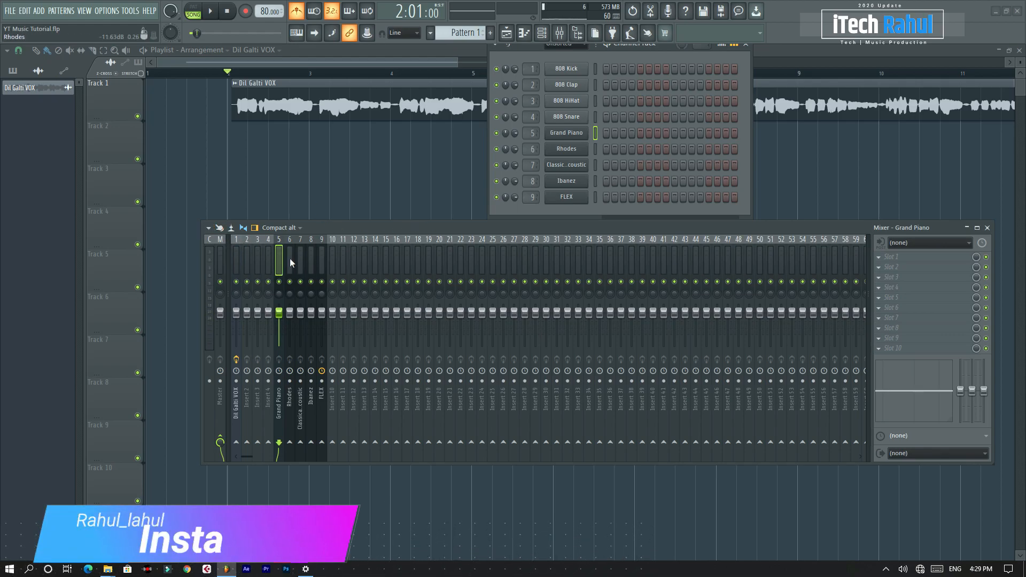
Step: Move the Rhodes, Classical Acoustic, Ibanez and FLEX mixer tracks two positions over to inserts 8 to 11
drag(290, 258, 320, 267)
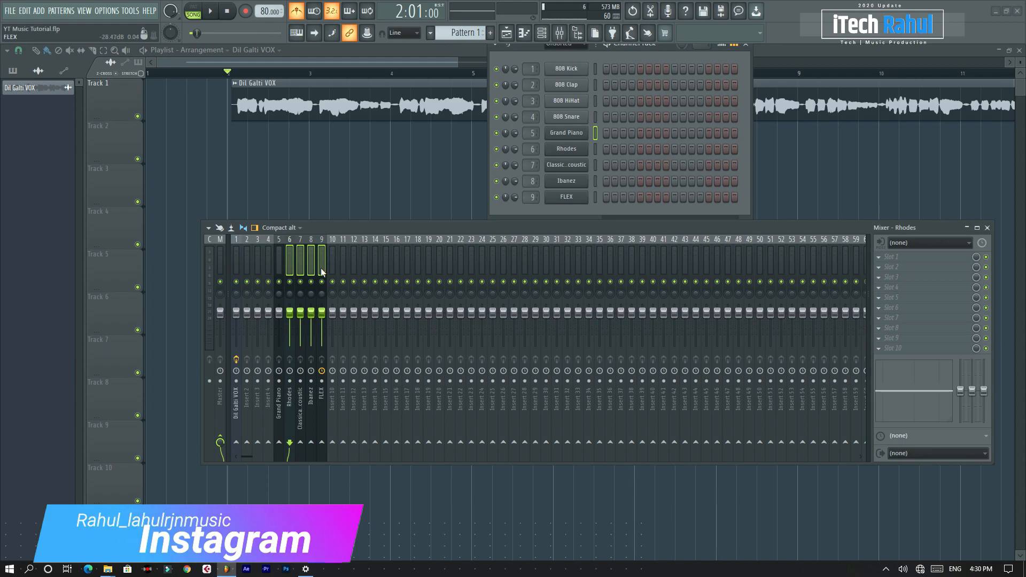
key(alt+Right)
key(alt+Right)
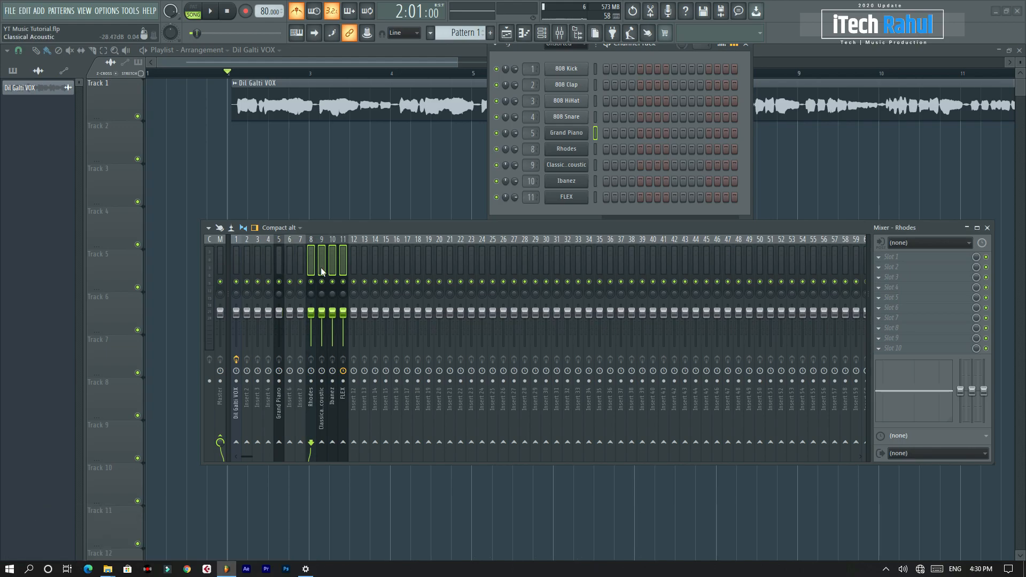
Step: Load the custom Reverb mixer track state on Insert 6 and the custom Delay state on Insert 7
click(290, 262)
click(208, 228)
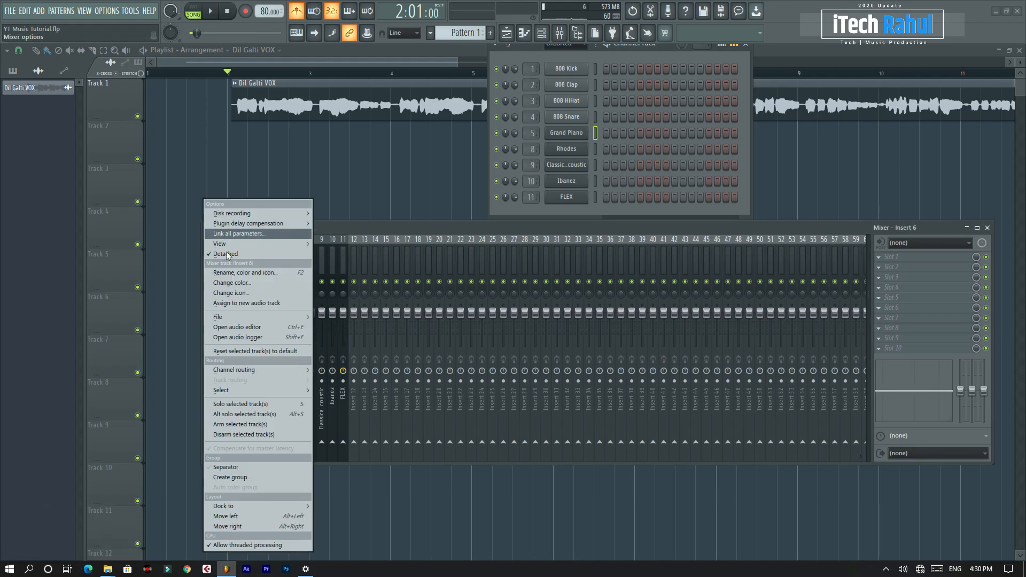
mouse_move(249, 317)
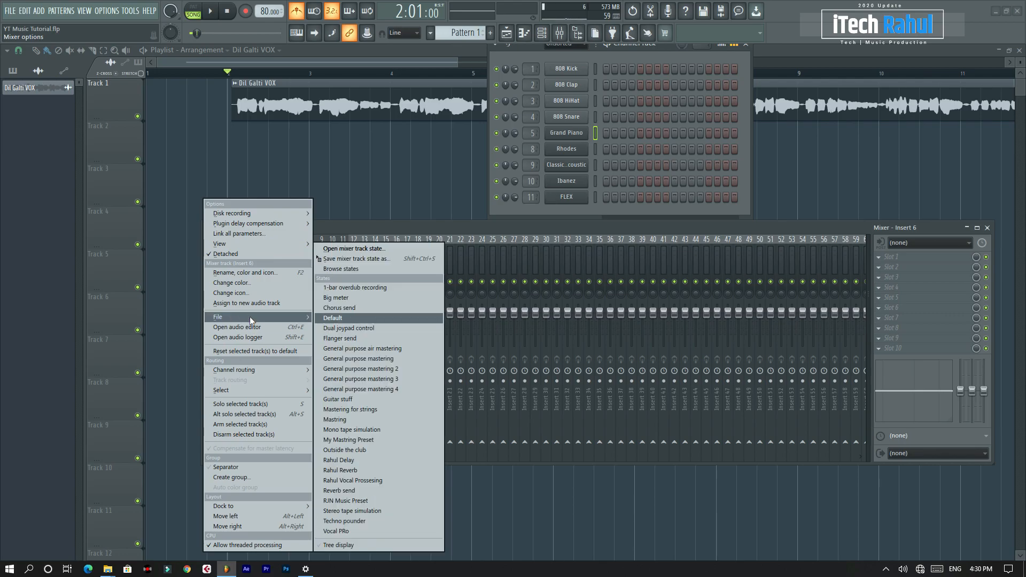
click(358, 467)
click(296, 254)
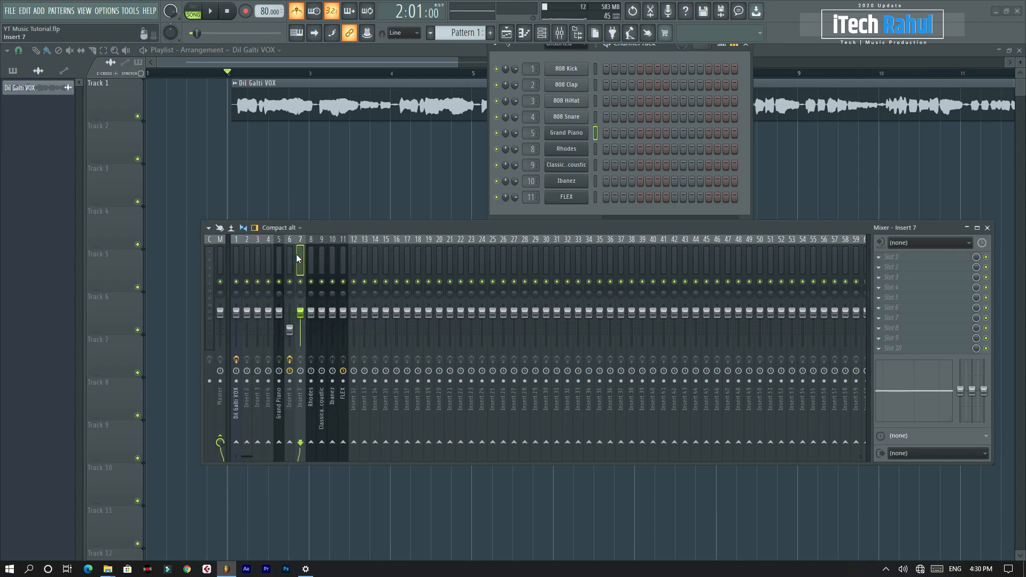
click(208, 228)
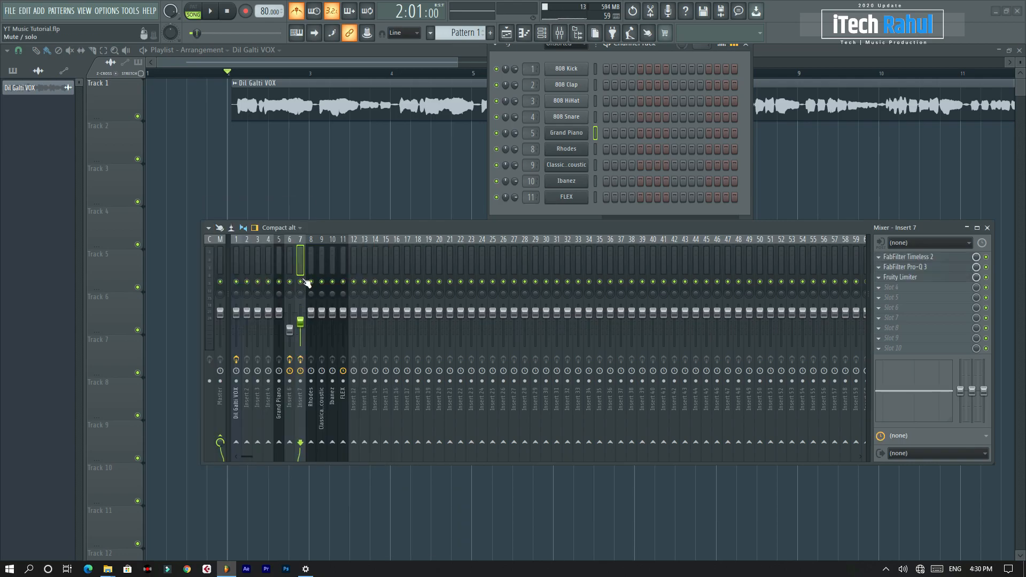
Step: Send the Grand Piano mixer track to the reverb on insert 6 and the delay on insert 7
click(280, 262)
click(289, 443)
click(300, 442)
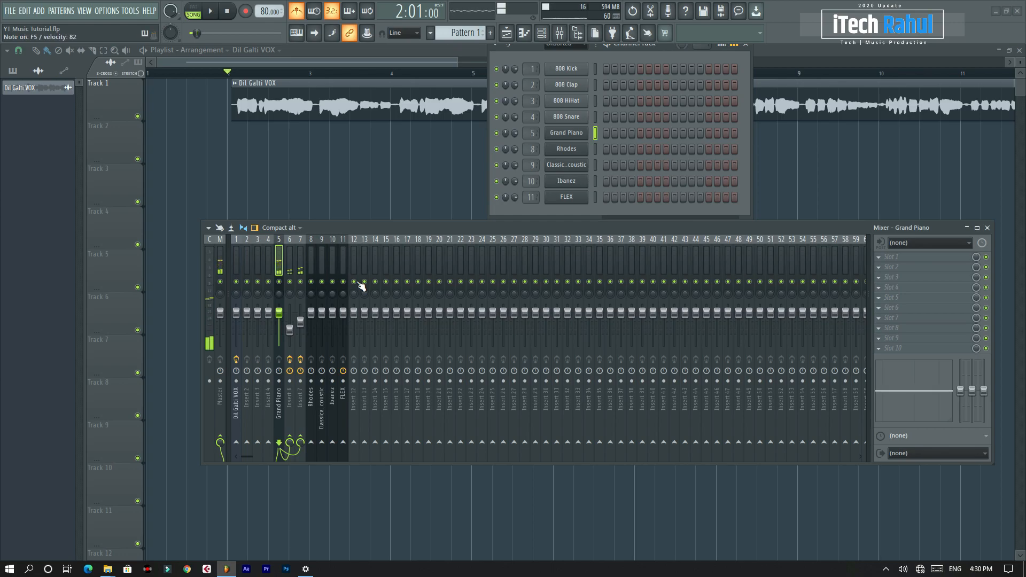
Step: Close the channel rack, rename Pattern 1 to PN and place it on Track 2 at bar 2
click(746, 48)
drag(245, 73, 212, 156)
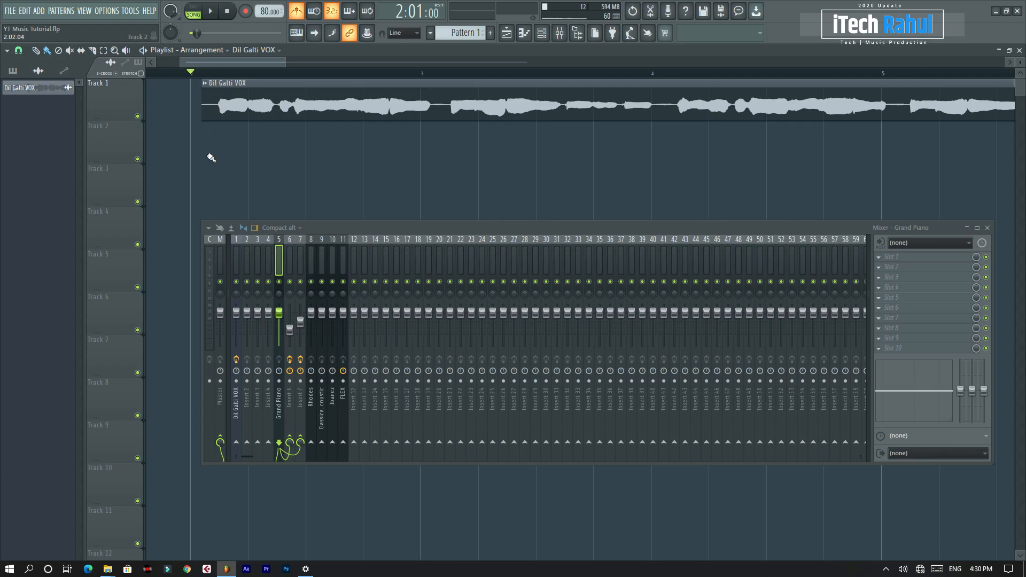
click(490, 33)
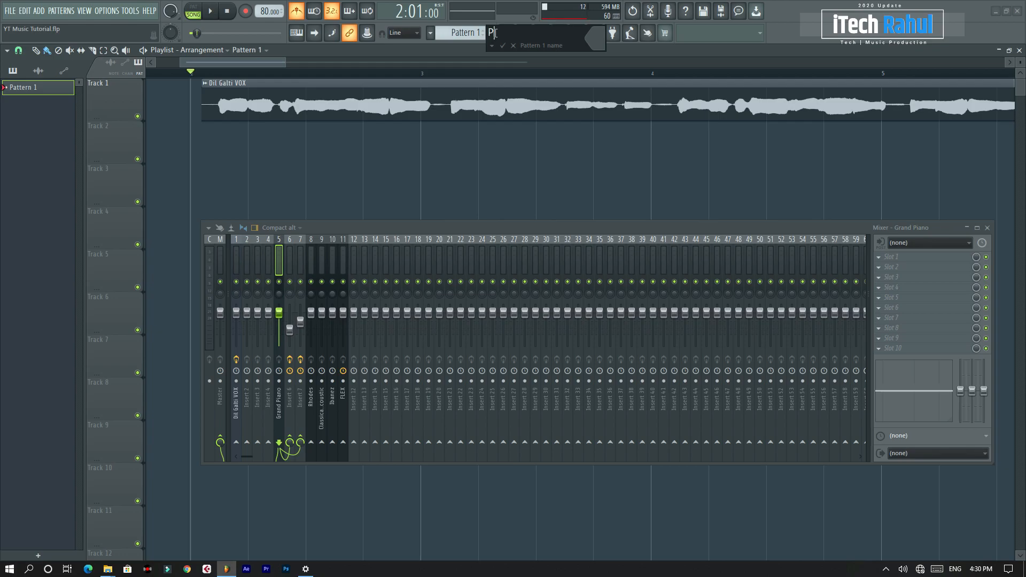
key(Return)
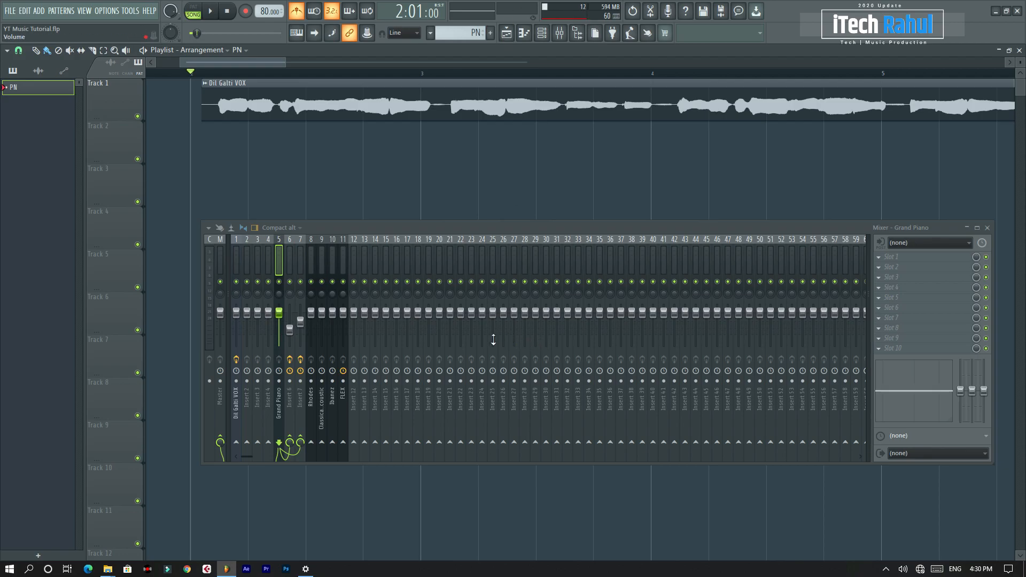
drag(245, 160, 216, 159)
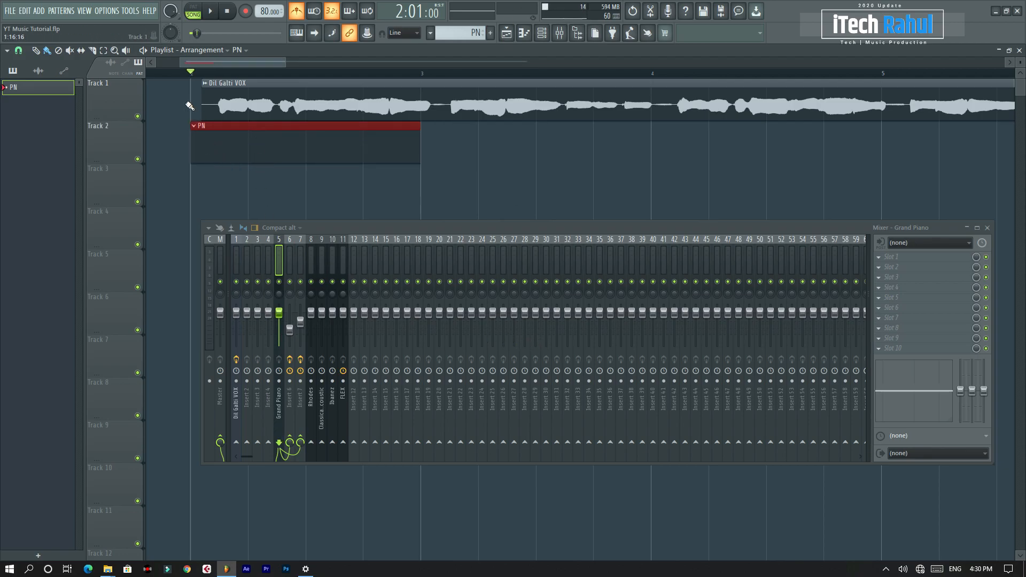
Step: Play the song from 1:13:00 and try out Grand Piano chords along with the vocal
scroll(197, 67, left, 1)
click(222, 76)
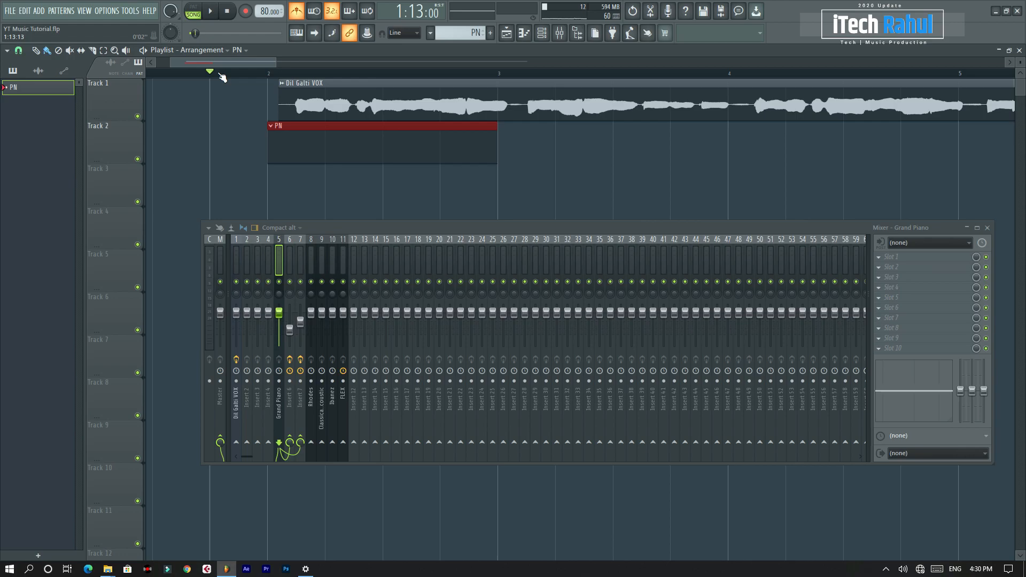
key(space)
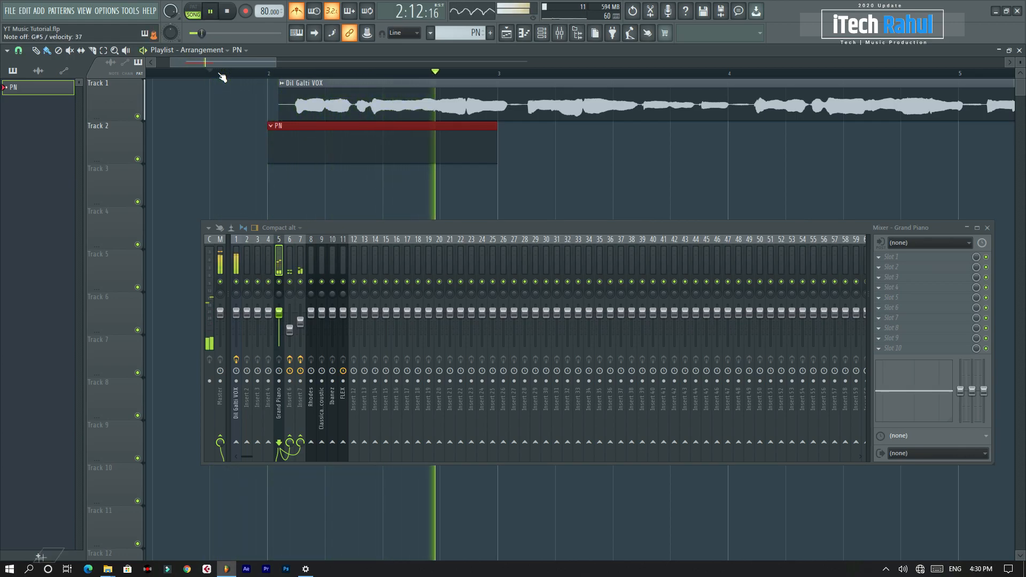
key(space)
key(space)
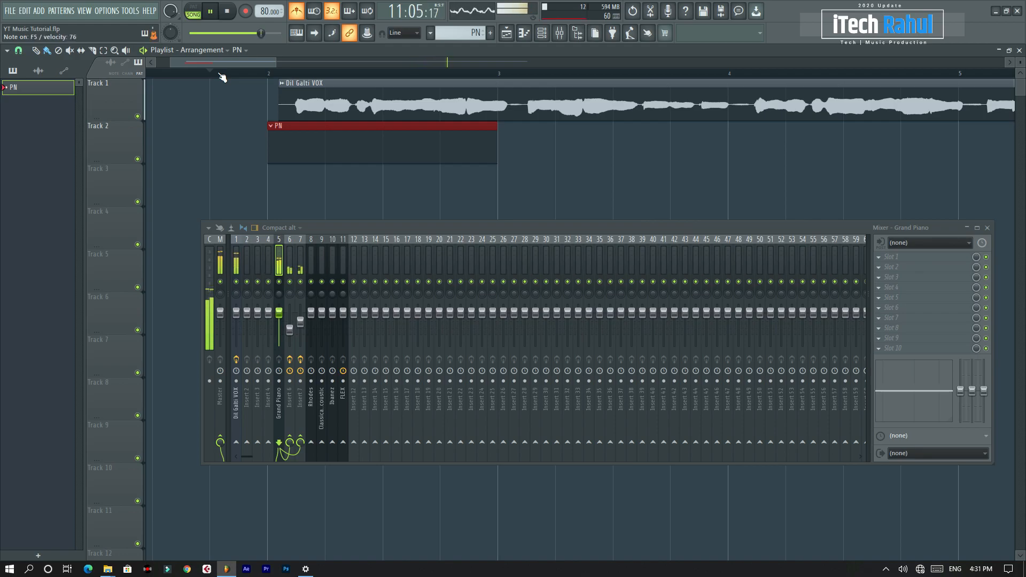
key(space)
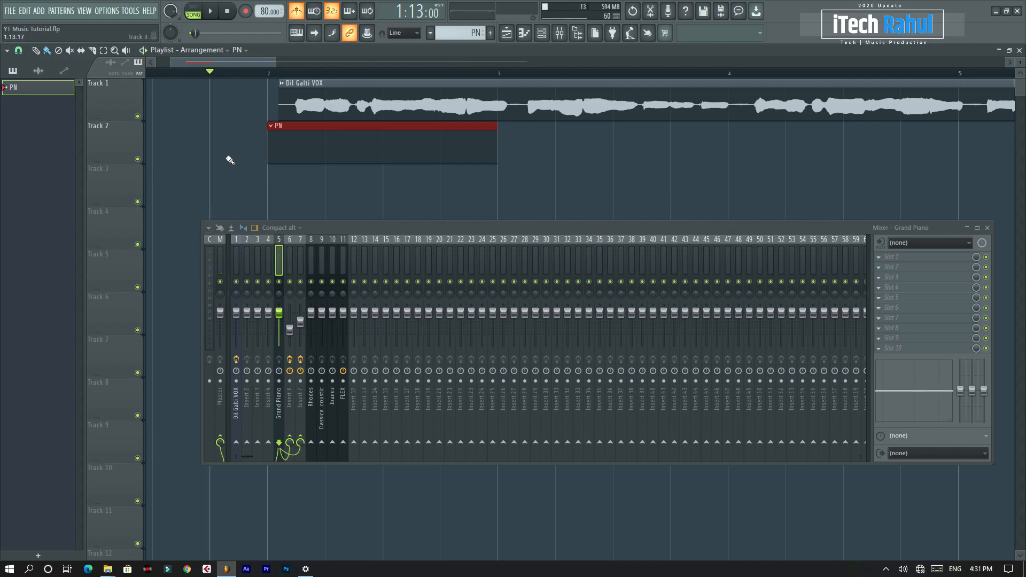
Step: Enter four one-bar chords in the Grand Piano's piano roll: A4-C5-E5, G4-B4-D5, F4-A4-C5 and G4-B4-D5, and play them back
scroll(274, 77, down, 1)
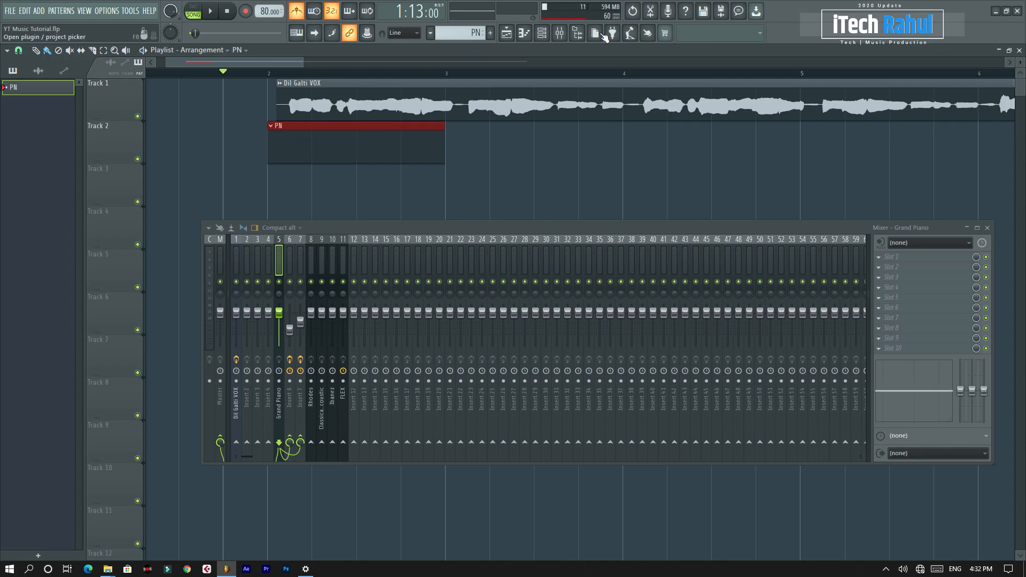
click(533, 34)
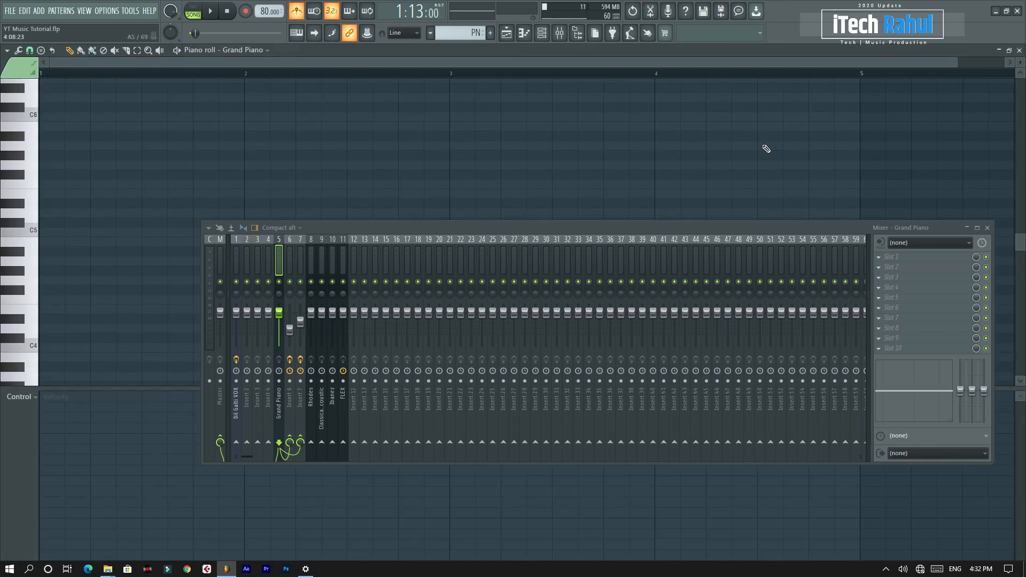
click(988, 228)
scroll(572, 82, down, 1)
scroll(341, 201, down, 1)
mouse_move(15, 186)
mouse_down()
mouse_move(14, 160)
mouse_move(14, 181)
mouse_up()
key(space)
drag(422, 132, 738, 227)
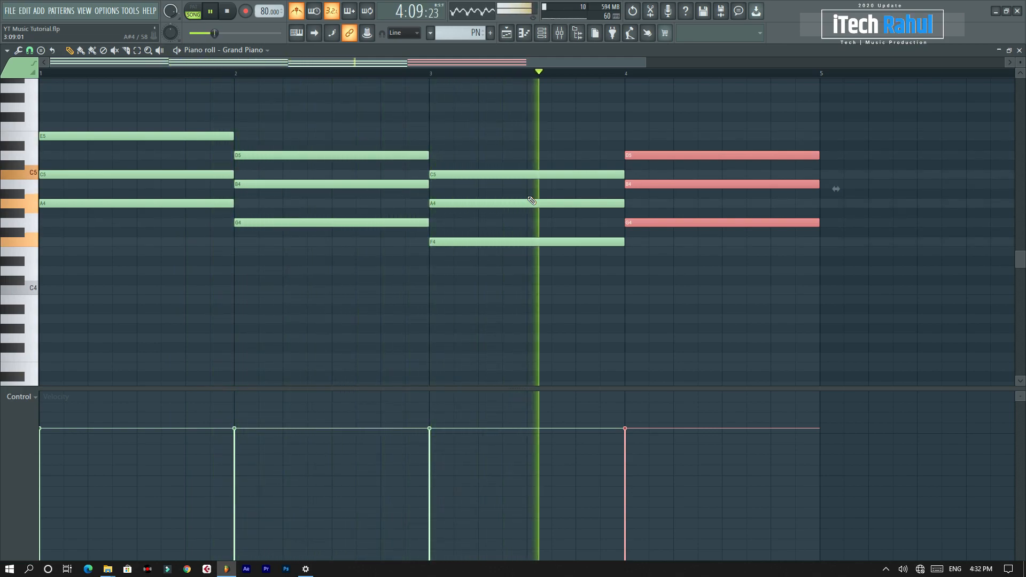
key(space)
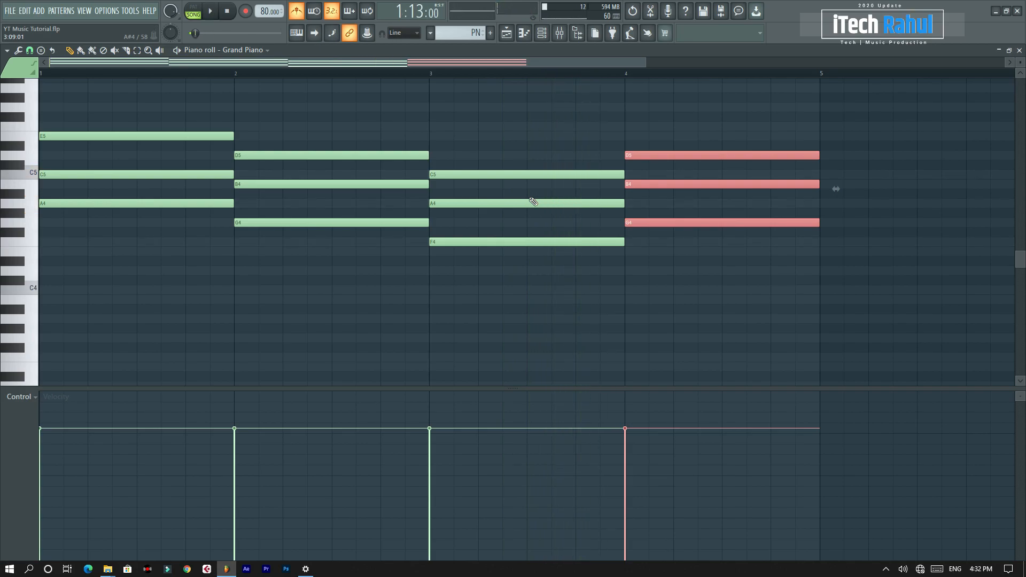
Step: Shorten the four Grand Piano chords to half a bar each, place them back to back across bars 1 and 2, and play them
key(ctrl+a)
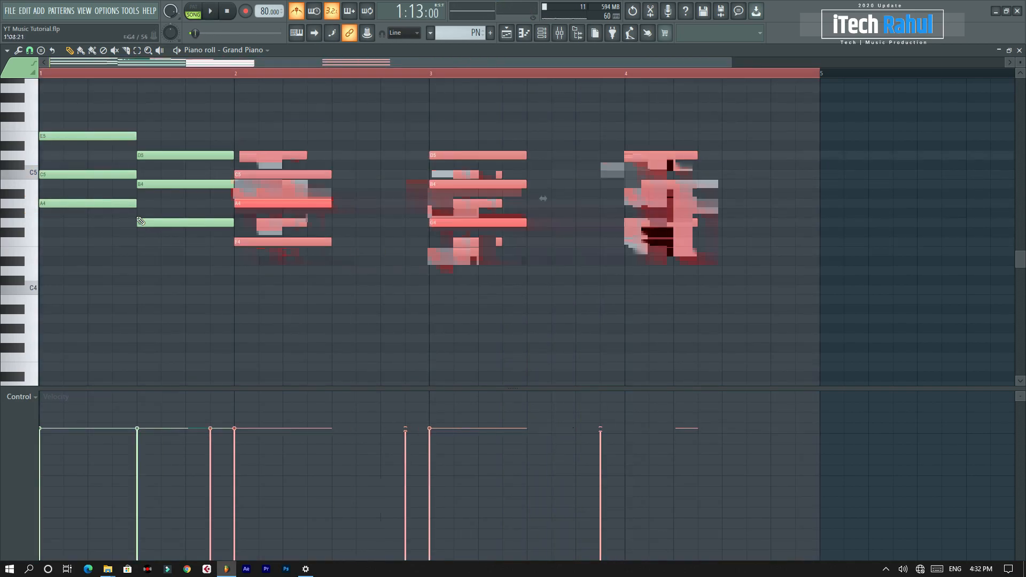
drag(470, 114, 599, 224)
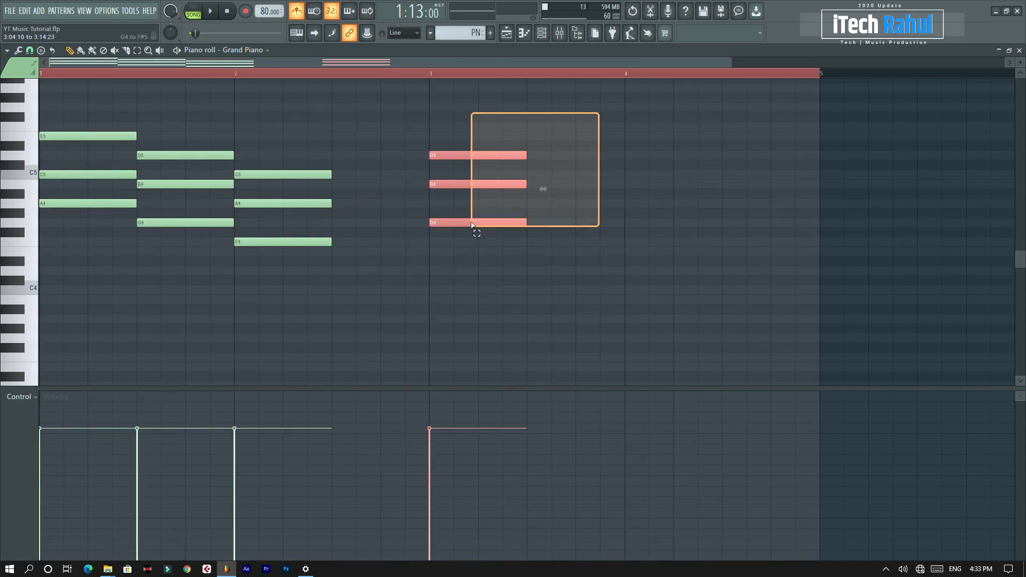
drag(465, 223, 367, 220)
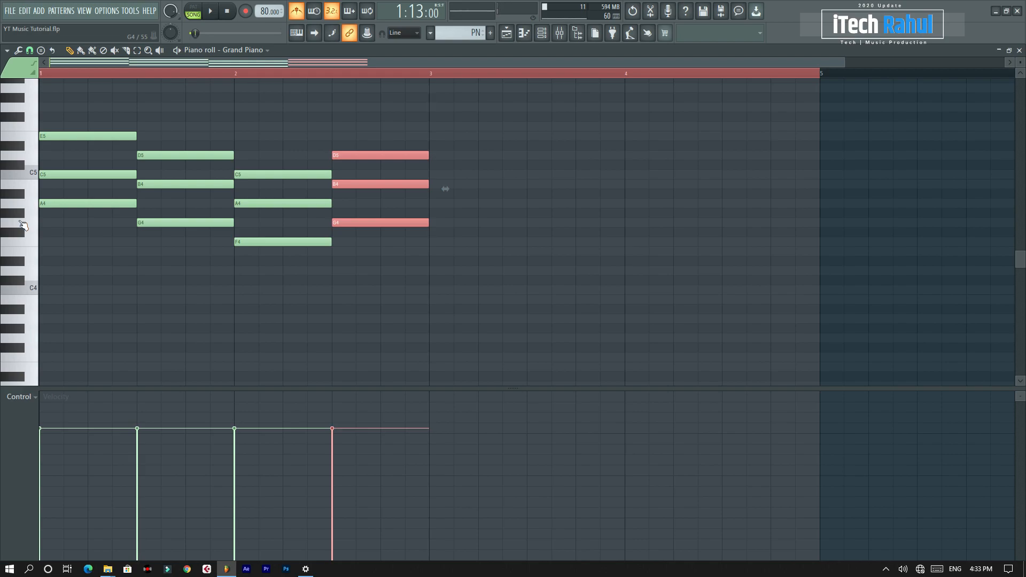
click(34, 259)
click(33, 273)
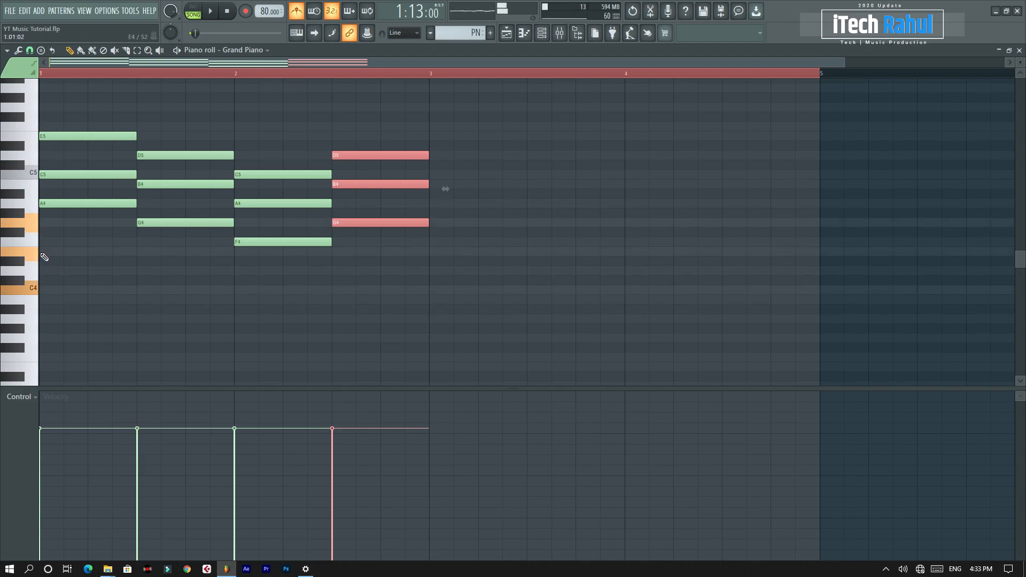
click(522, 173)
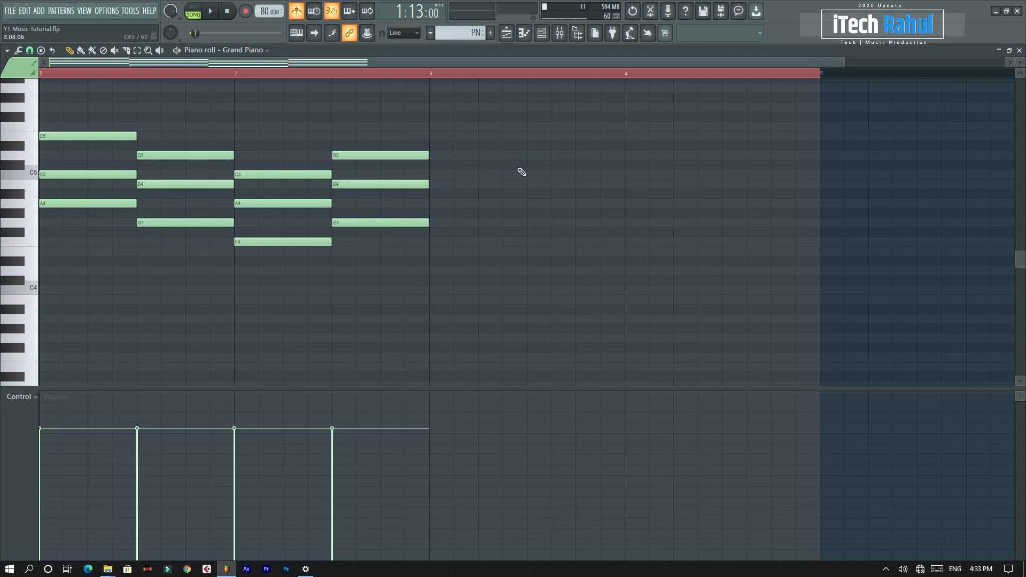
key(space)
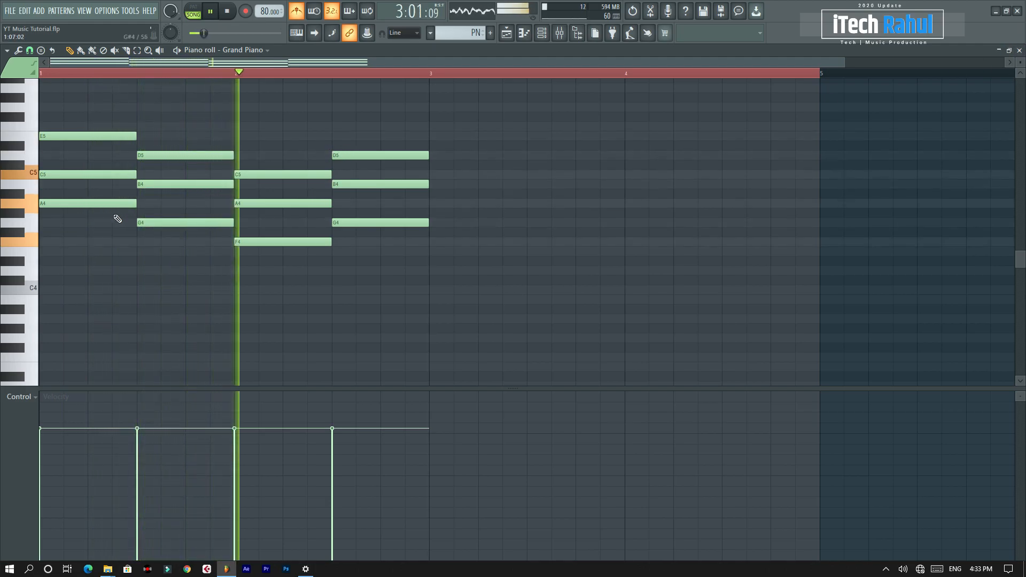
Step: Raise the middle note of each of the four chords by one octave and play the pattern back
key(ctrl+a)
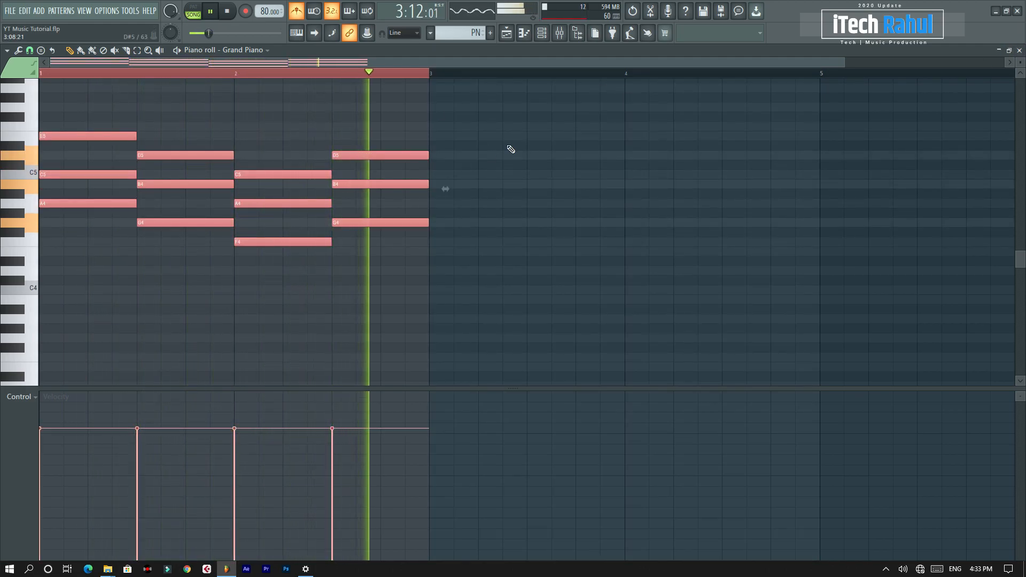
key(space)
drag(88, 151, 131, 187)
drag(171, 174, 197, 193)
drag(258, 190, 284, 211)
drag(357, 171, 370, 190)
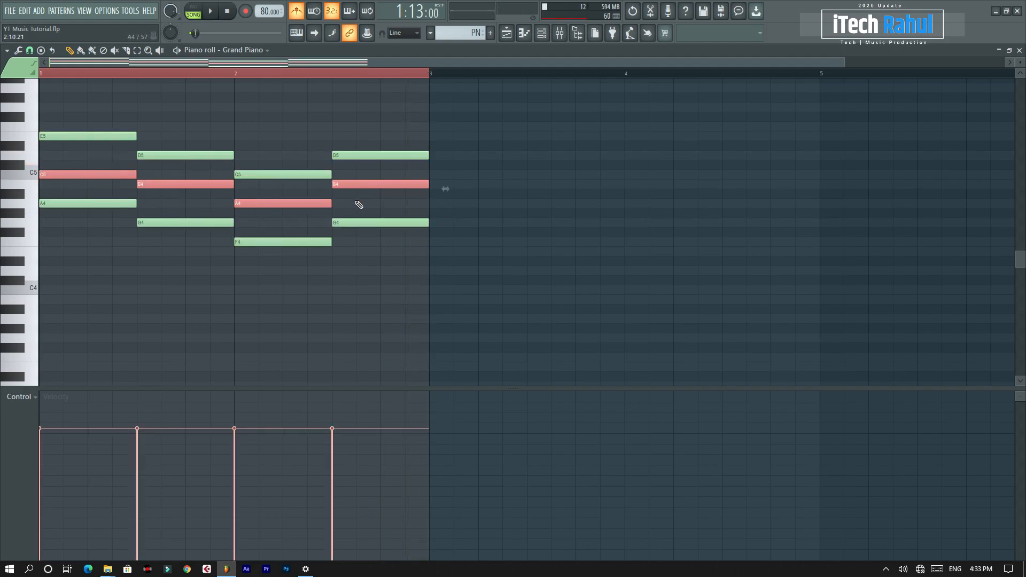
key(ctrl+Up)
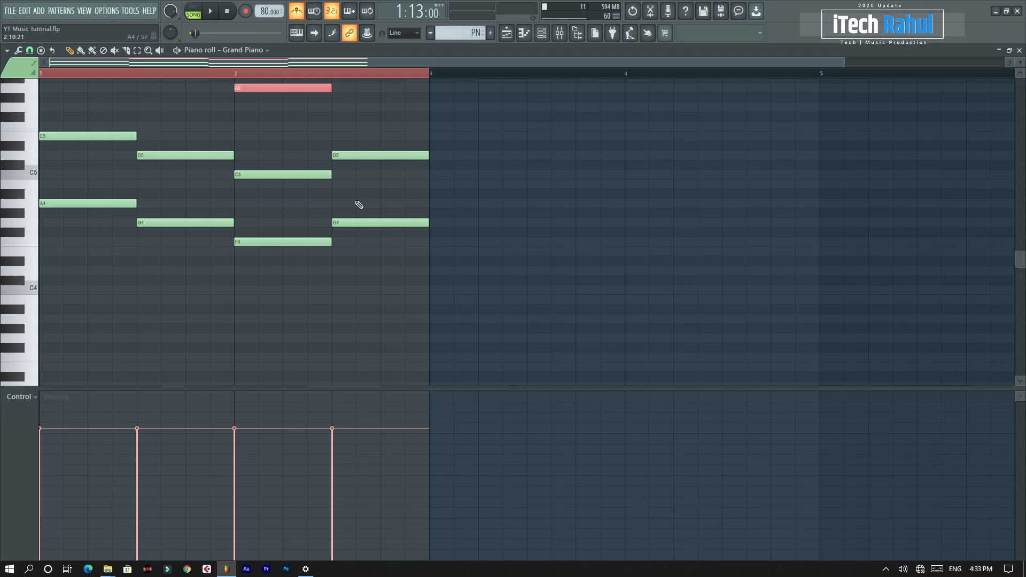
key(space)
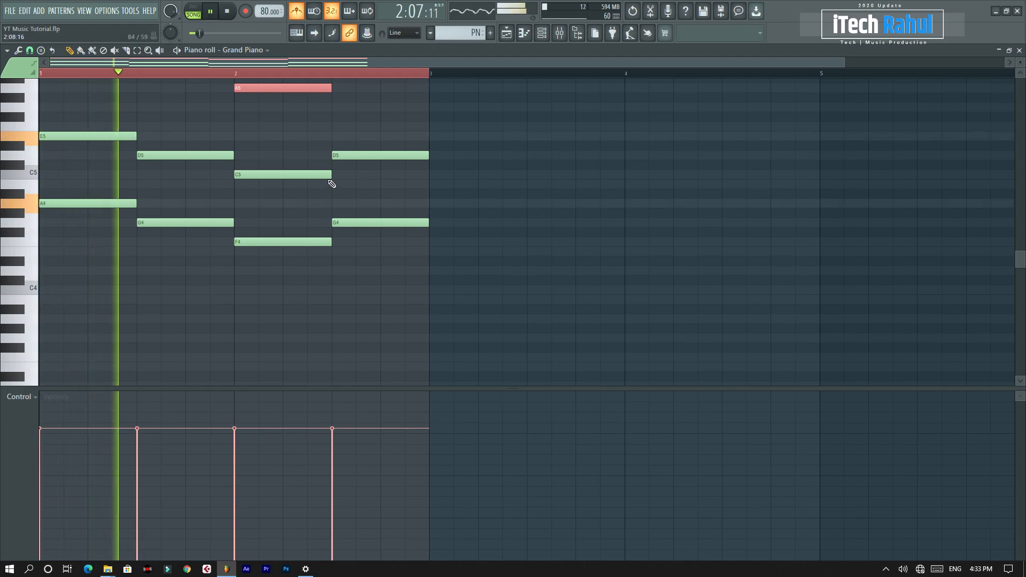
scroll(328, 155, up, 2)
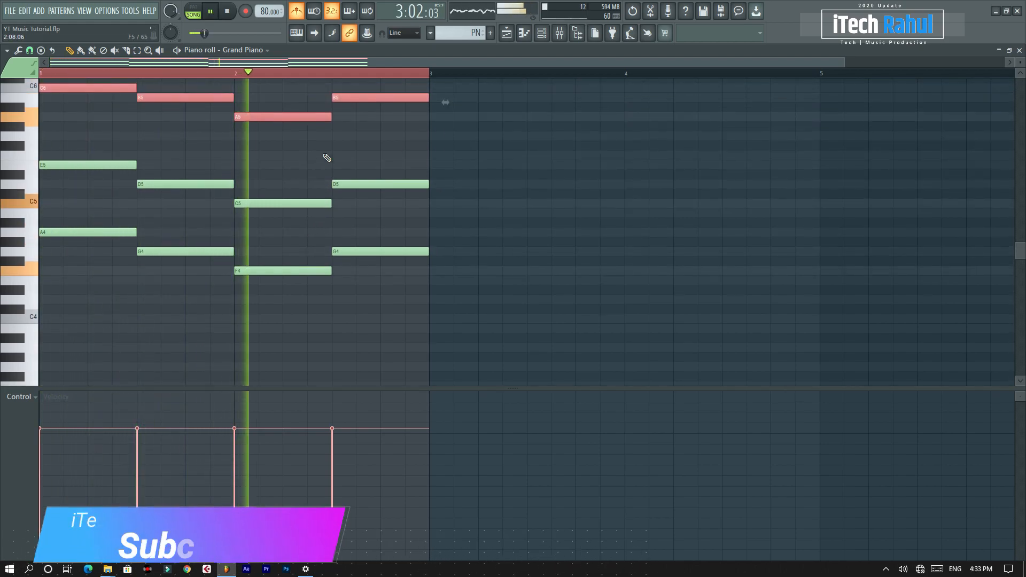
scroll(324, 163, up, 1)
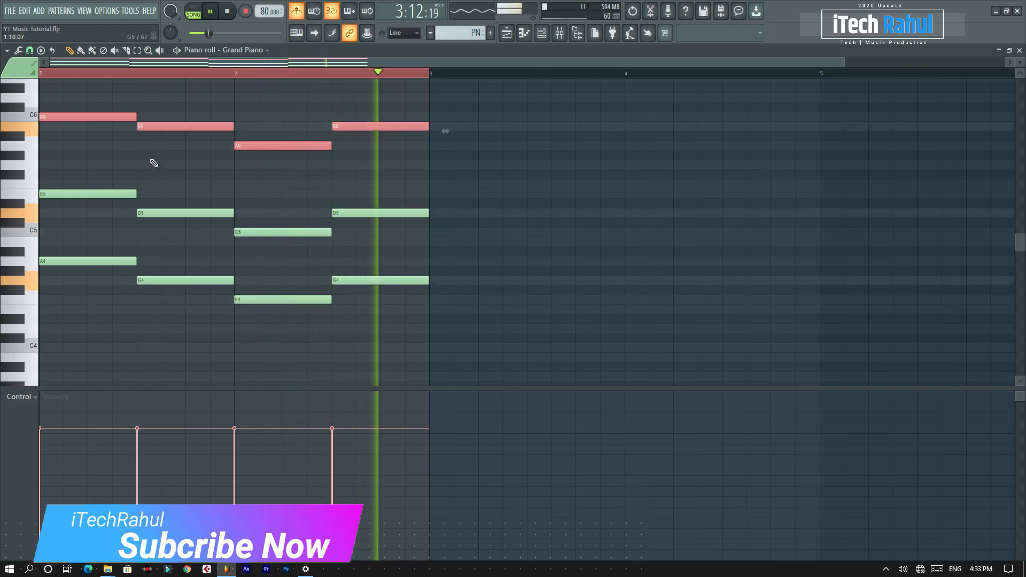
key(space)
Step: Lower the velocity of the chords' top notes slightly and the middle notes further, to about 52%, then play the result
mouse_move(100, 94)
mouse_down()
mouse_move(231, 170)
mouse_move(373, 179)
mouse_up()
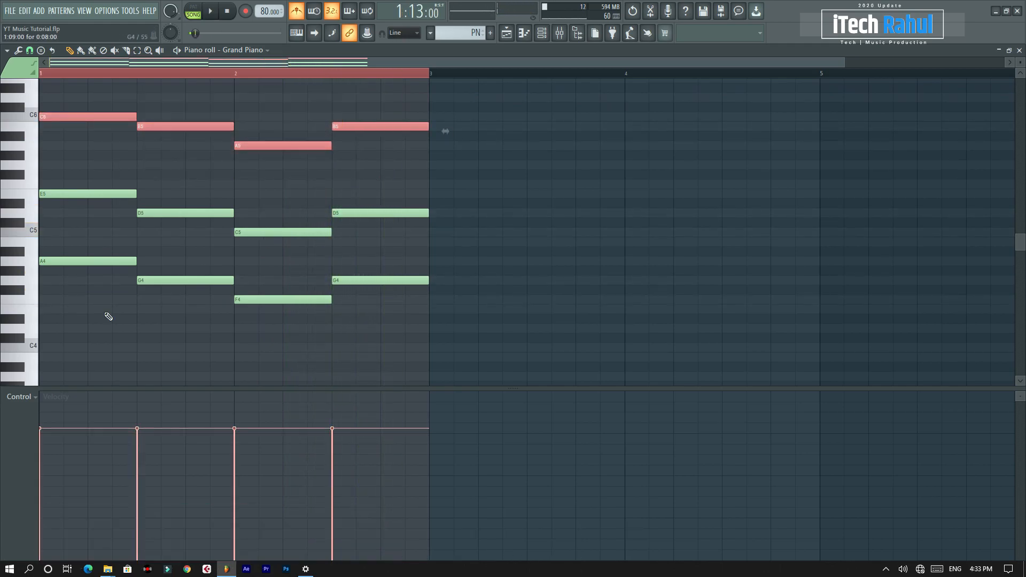
drag(40, 451, 361, 425)
drag(119, 152, 399, 255)
drag(46, 478, 408, 474)
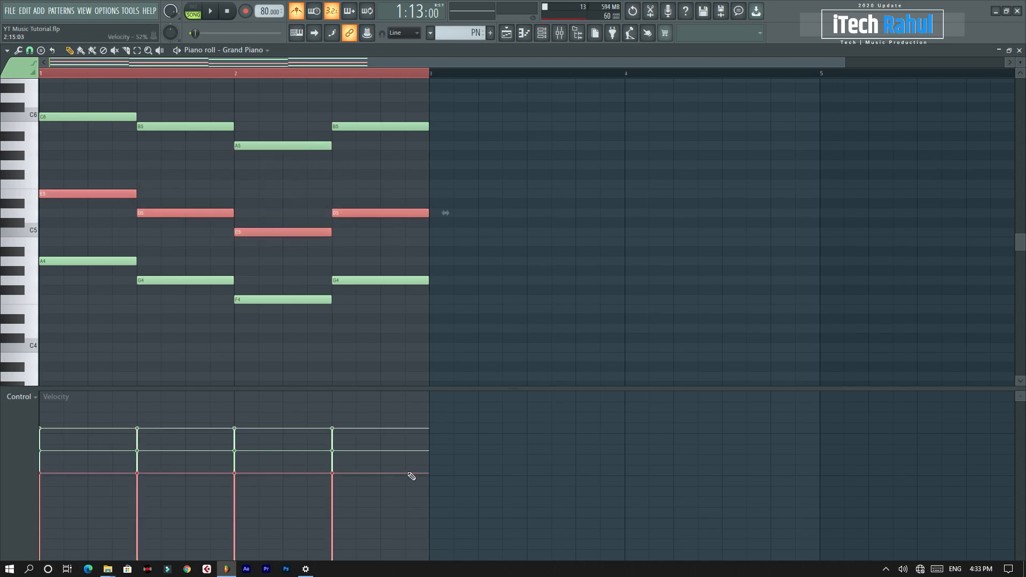
key(space)
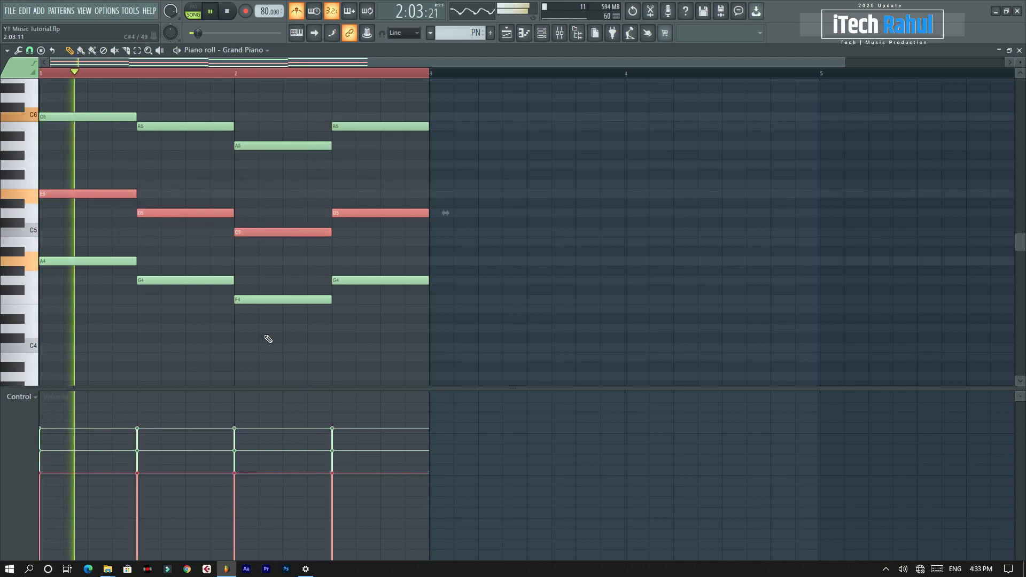
click(679, 190)
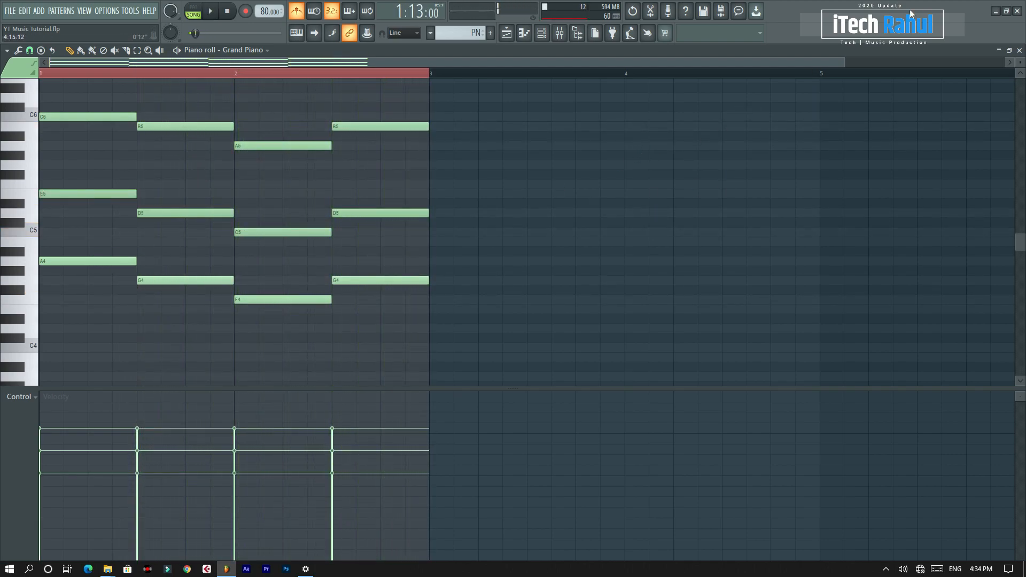
Step: Close the piano roll and set the playlist snap to Bar
click(1019, 50)
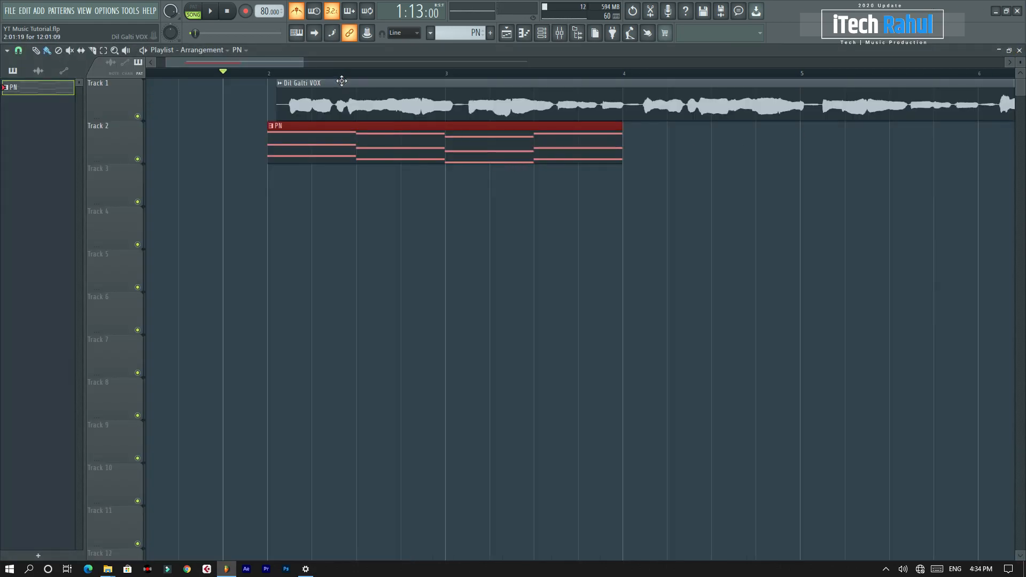
scroll(340, 73, down, 4)
scroll(173, 83, up, 3)
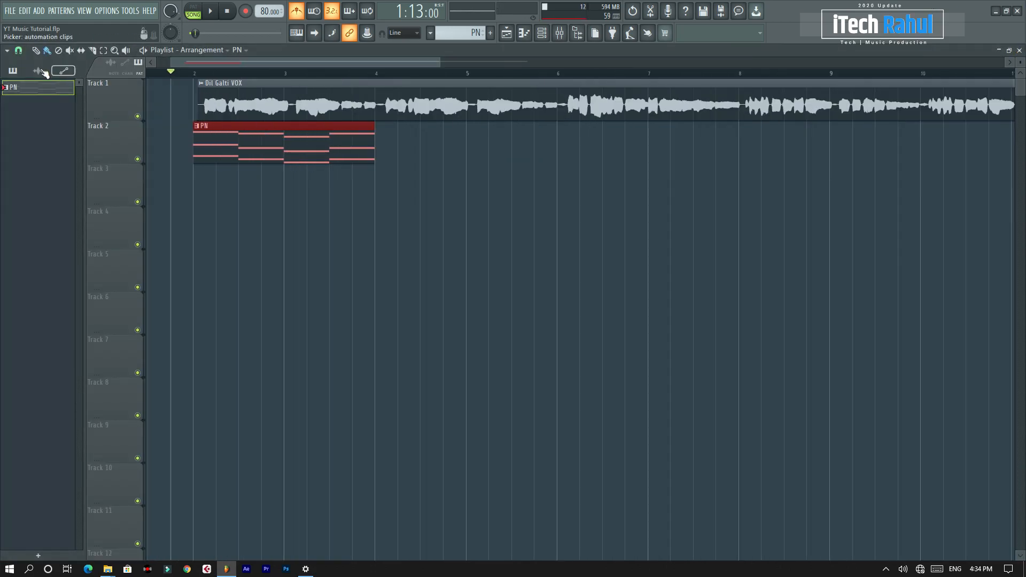
click(18, 50)
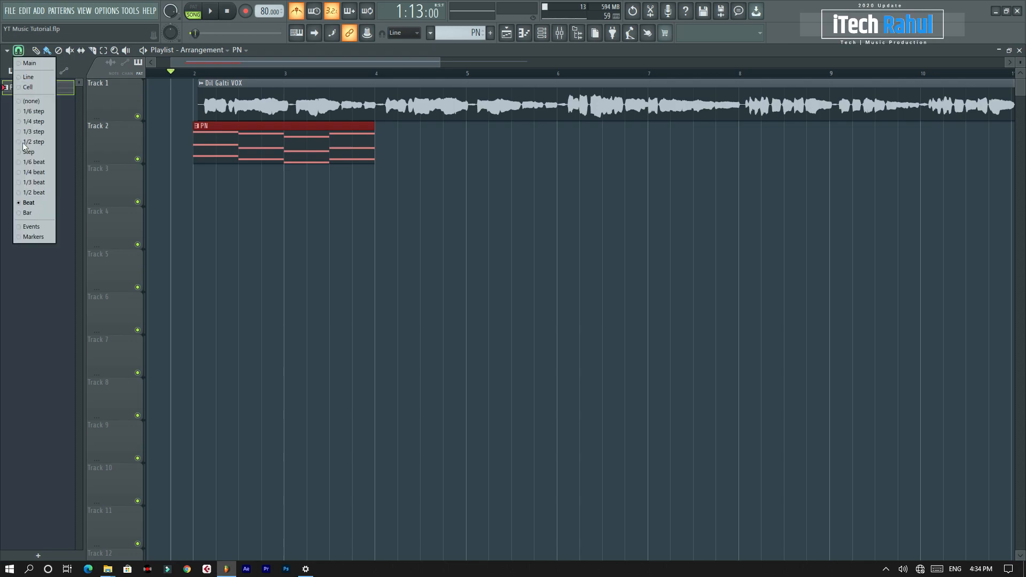
click(26, 213)
scroll(387, 74, down, 3)
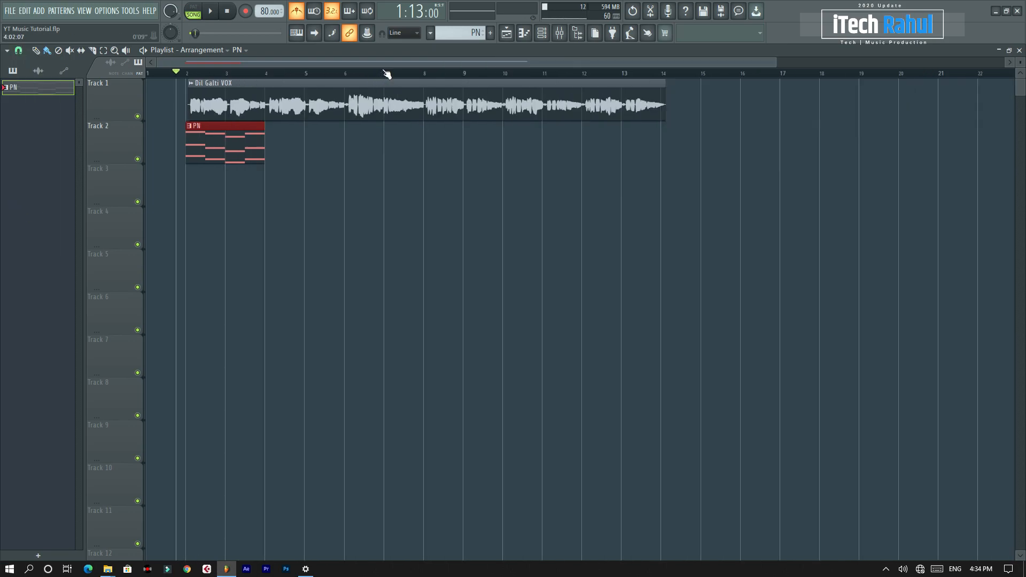
Step: Repeat the PN clip on Track 2 from bar 4 to bar 14 under the vocal and play the song from bar 6
drag(285, 139, 542, 117)
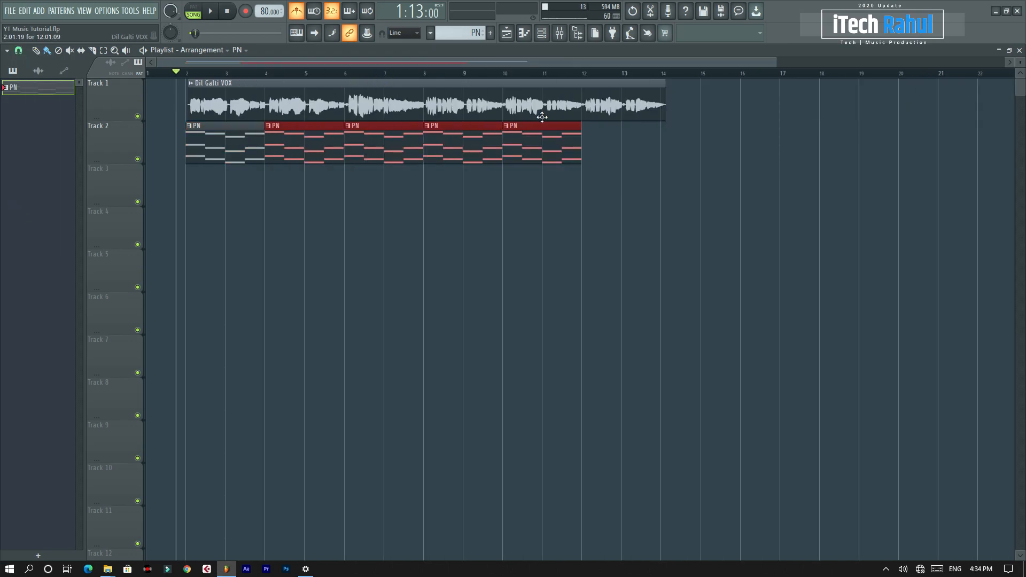
click(608, 141)
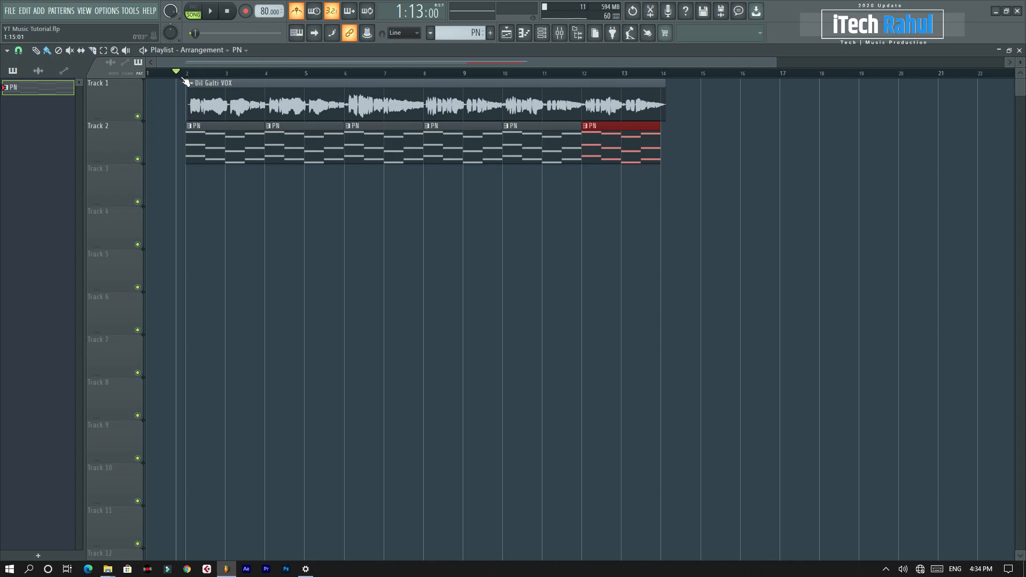
click(345, 72)
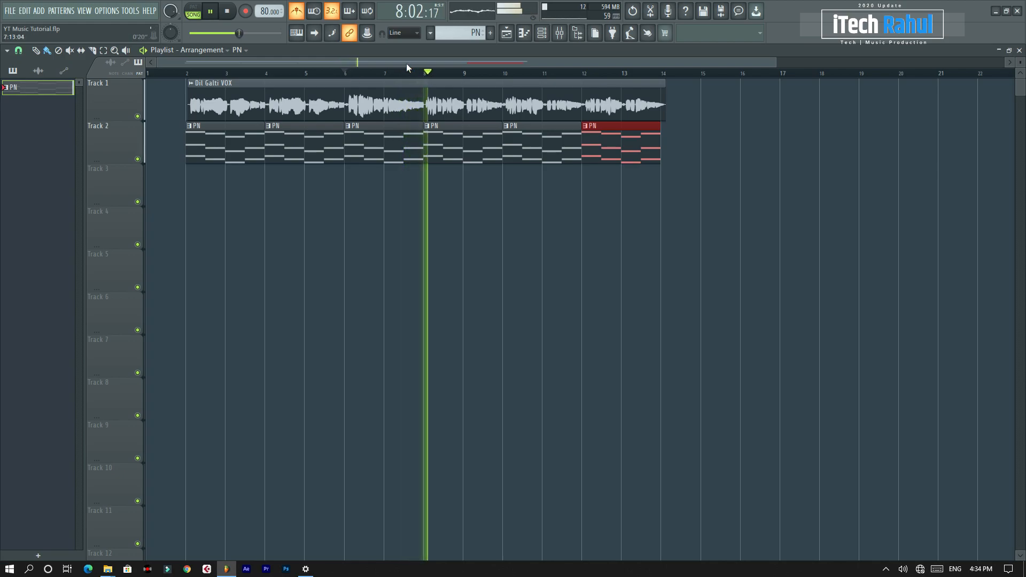
key(space)
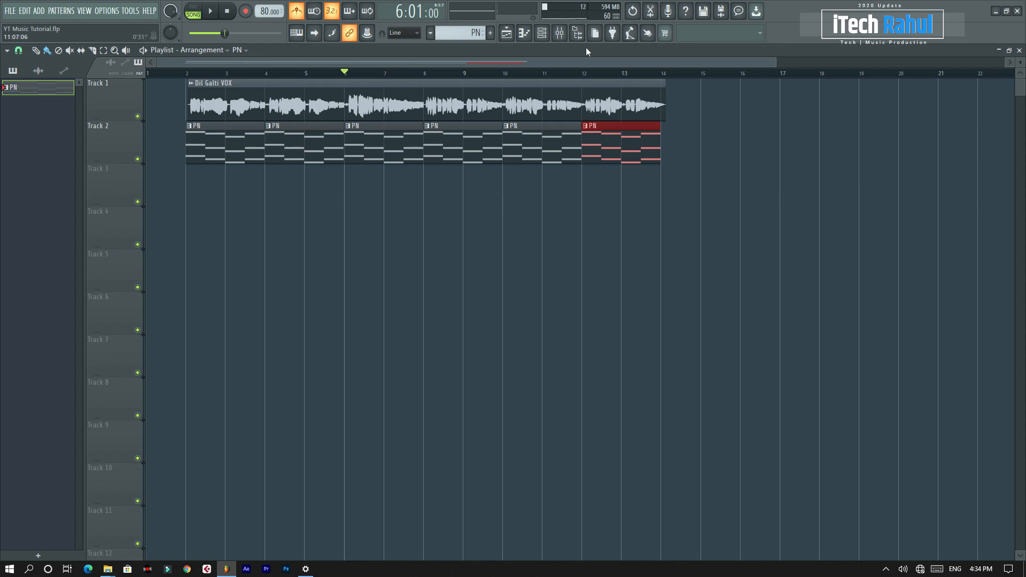
Step: Add Fruity Parametric EQ 2 to the first slot of the Grand Piano mixer track and load its HP LP preset
click(559, 32)
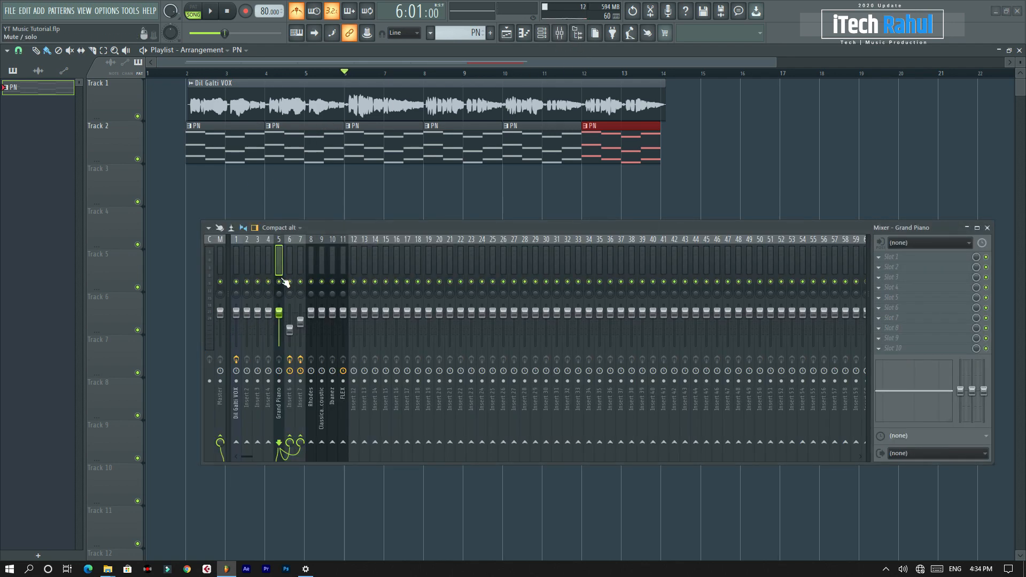
click(880, 267)
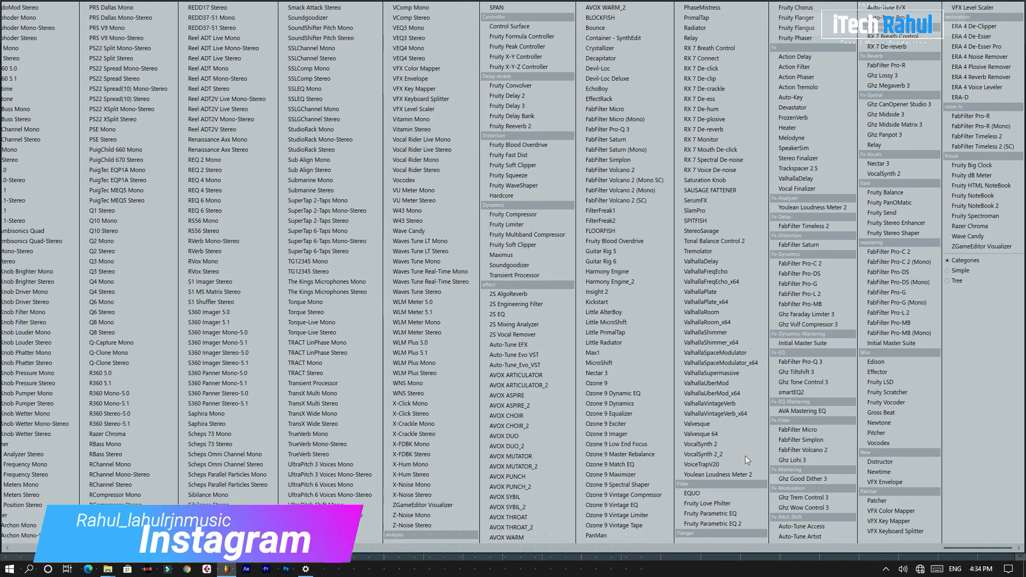
click(742, 522)
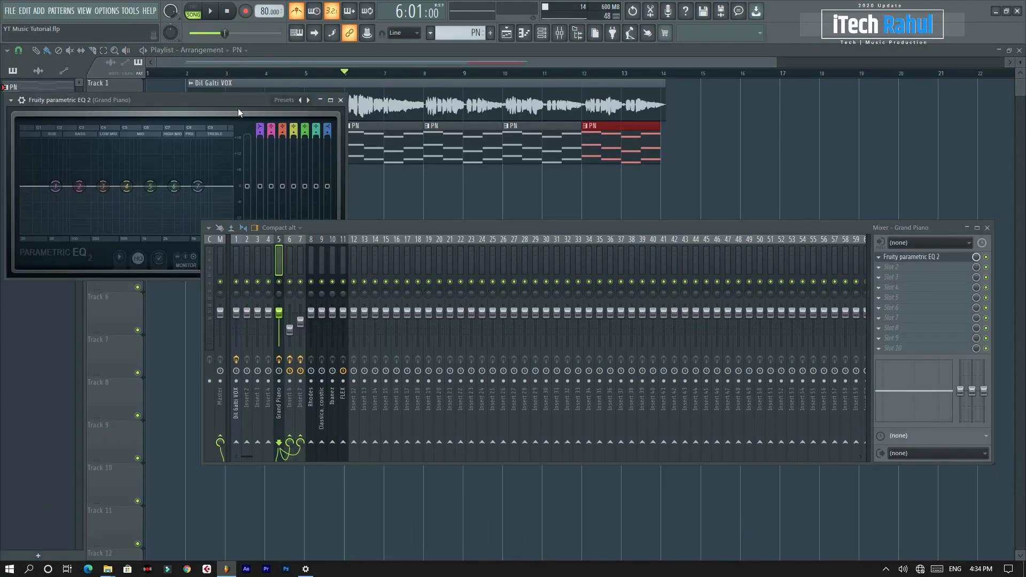
drag(236, 103, 611, 44)
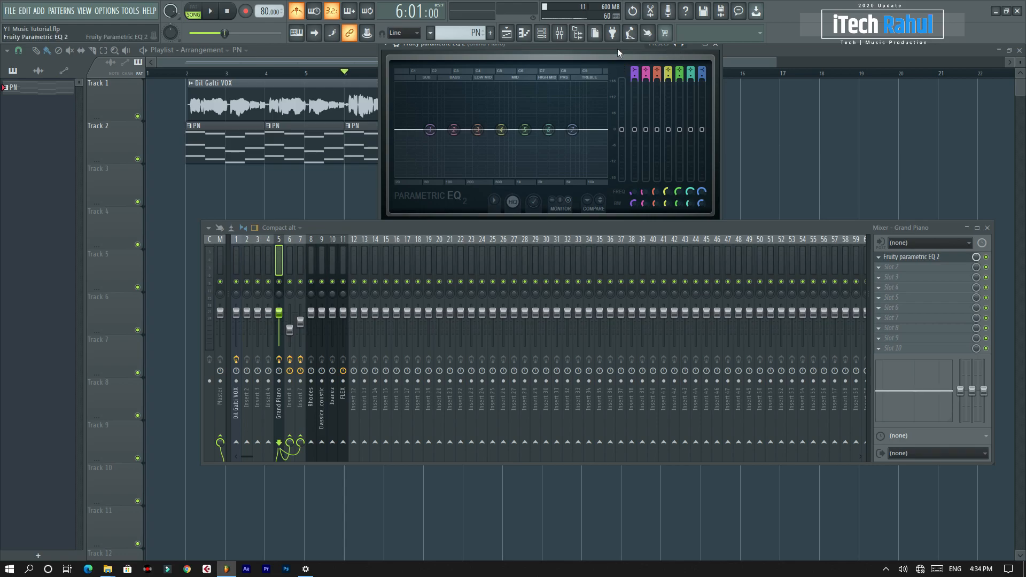
click(702, 58)
click(726, 76)
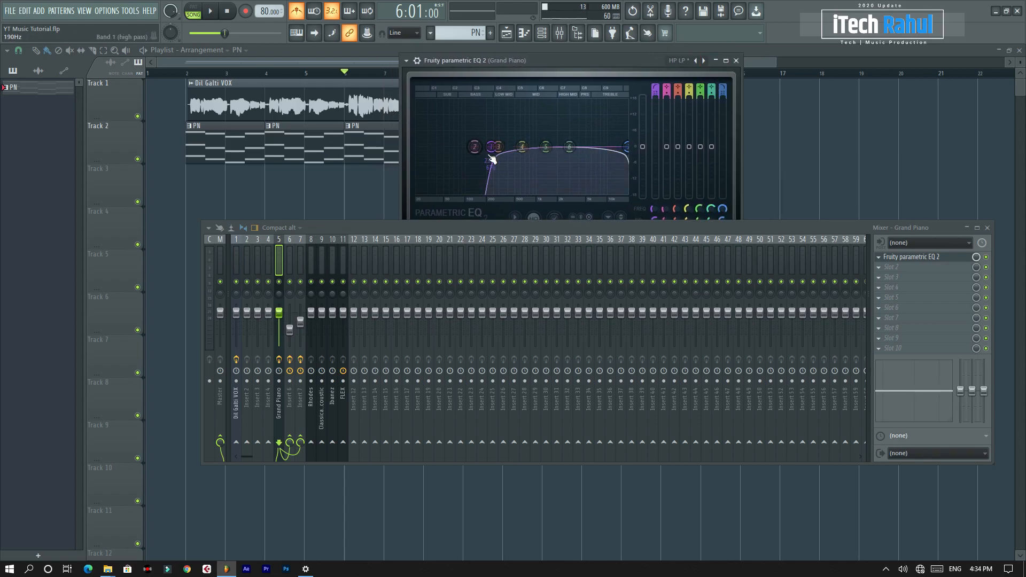
Step: Lower the EQ's band 1 high-pass cutoff to about 100 Hz and boost band 6 about 1.3 dB near 14 kHz
drag(482, 232, 483, 258)
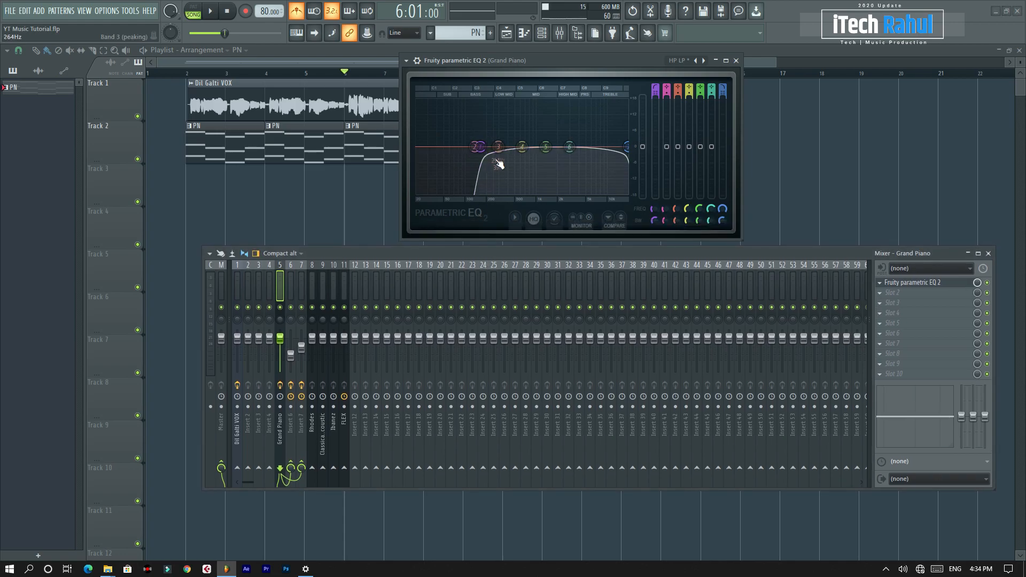
drag(483, 154, 473, 149)
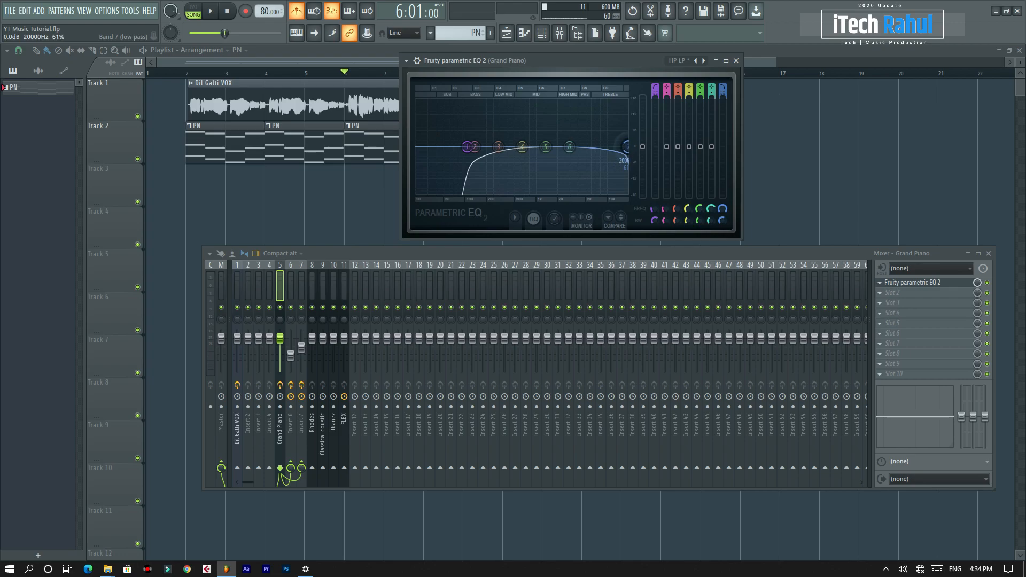
drag(569, 147, 617, 143)
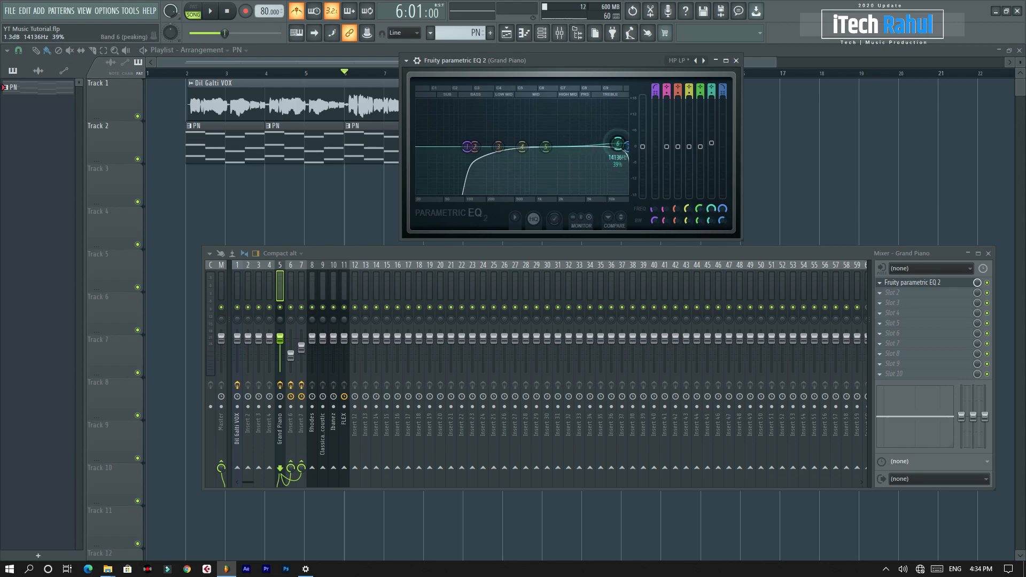
Step: Boost EQ band 5 slightly and adjust it to about 2.9 kHz while playing the song from bar 6
drag(546, 147, 584, 145)
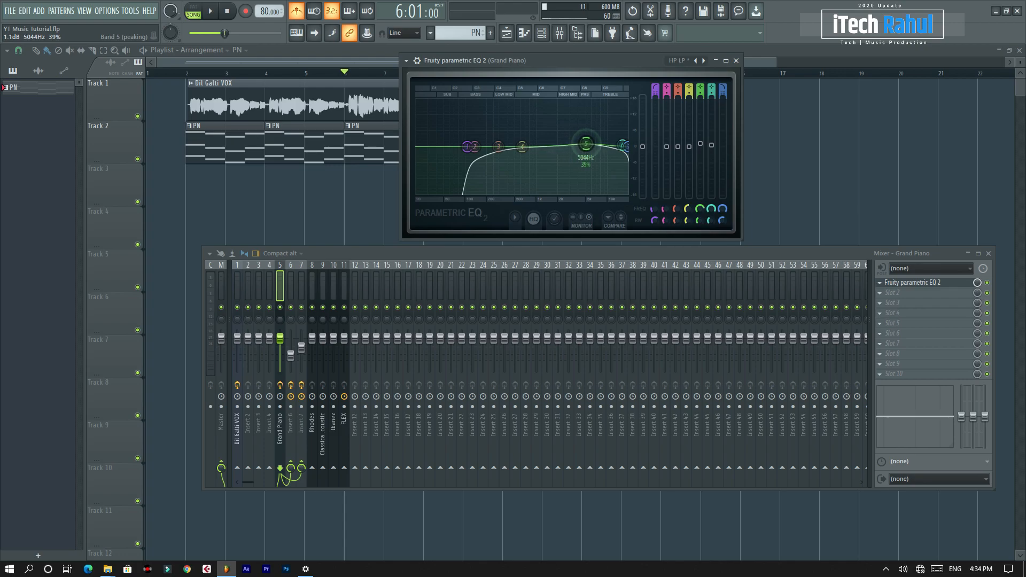
key(space)
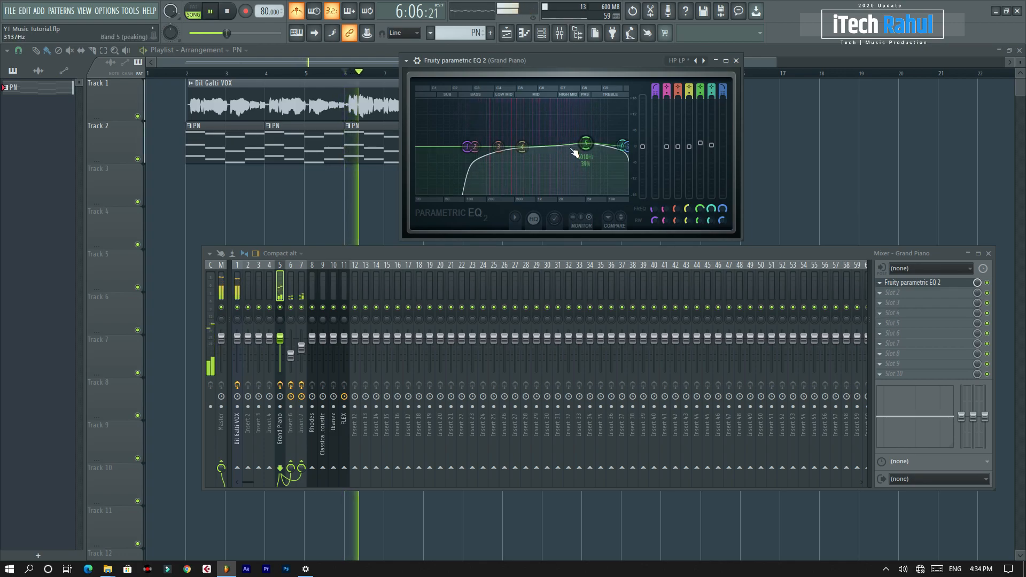
drag(584, 149, 563, 143)
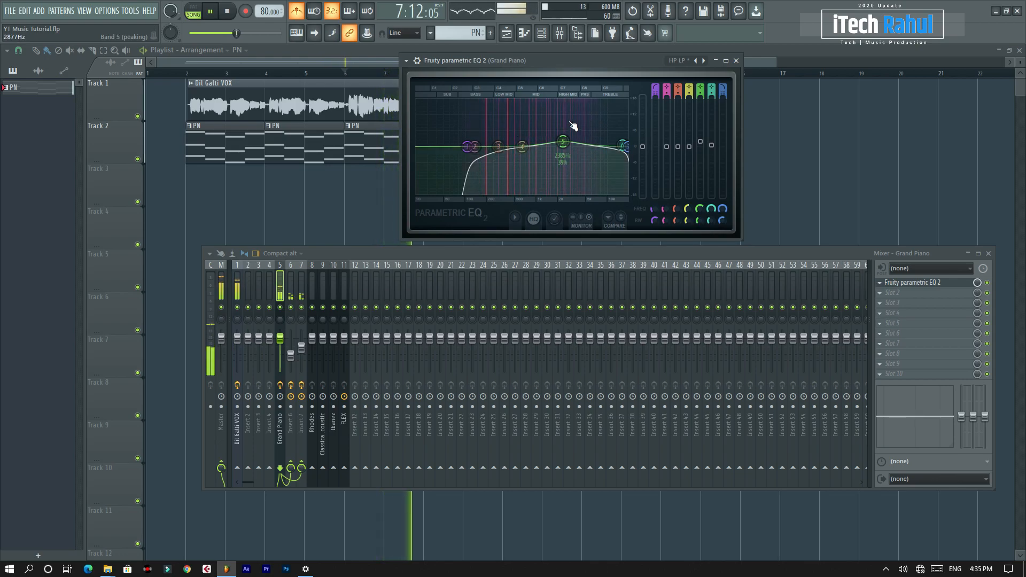
Step: Move EQ band 5 slightly higher in frequency, easing its boost a little, and stop playback
drag(563, 141, 566, 143)
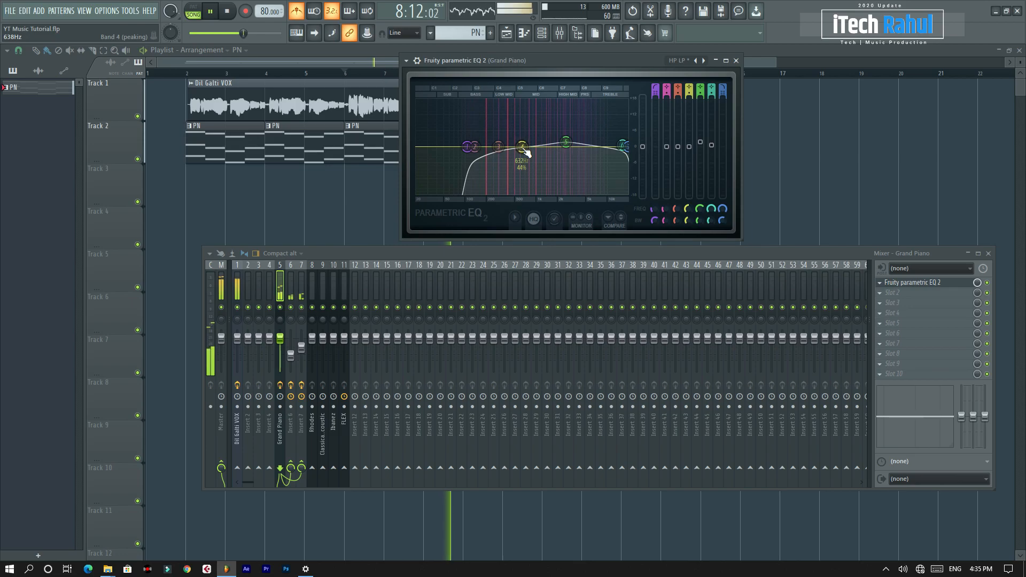
key(space)
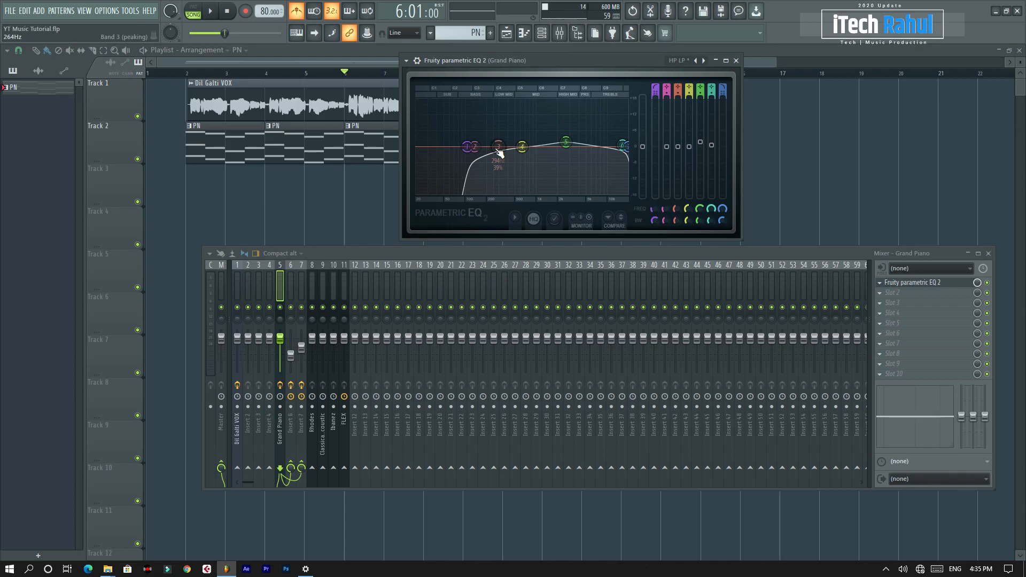
Step: Try cutting EQ band 3 by about 10.6 dB near 357 Hz while playing the song from bar 6
drag(498, 147, 503, 174)
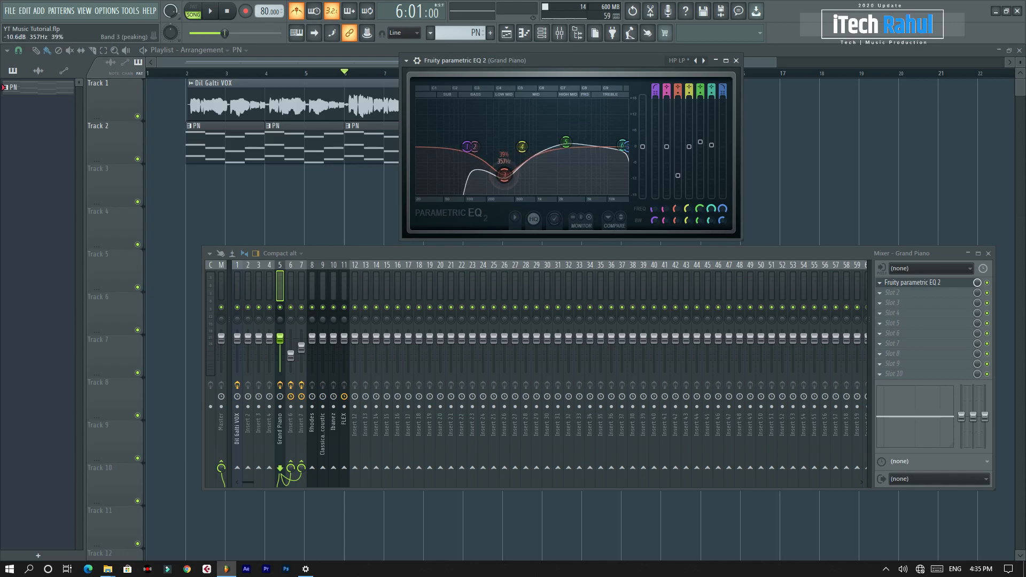
key(space)
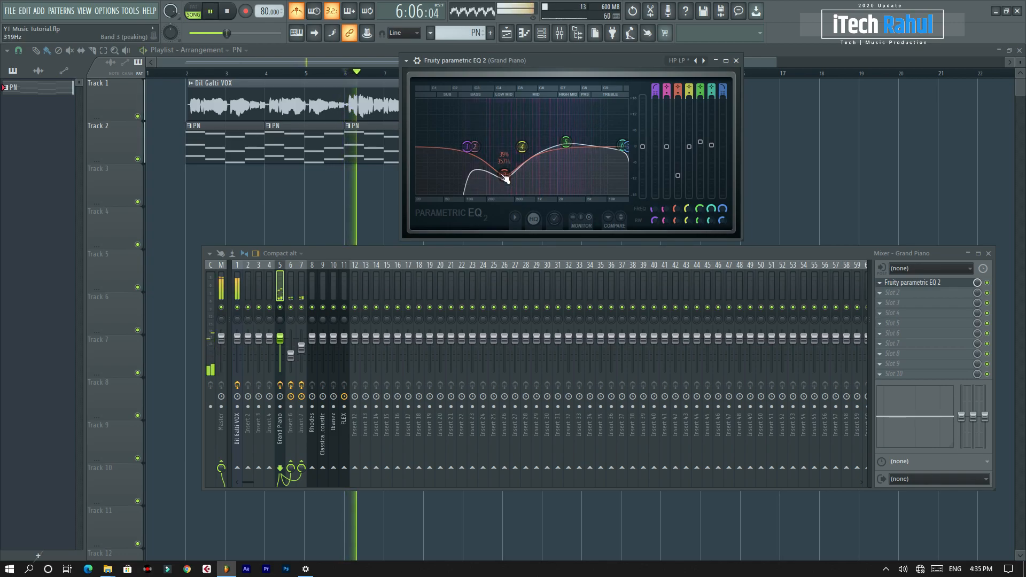
key(space)
Step: Set EQ band 3 to a boost of about 2.4 dB near 240 Hz, audition the song from bar 6 and close the EQ
drag(504, 174, 493, 141)
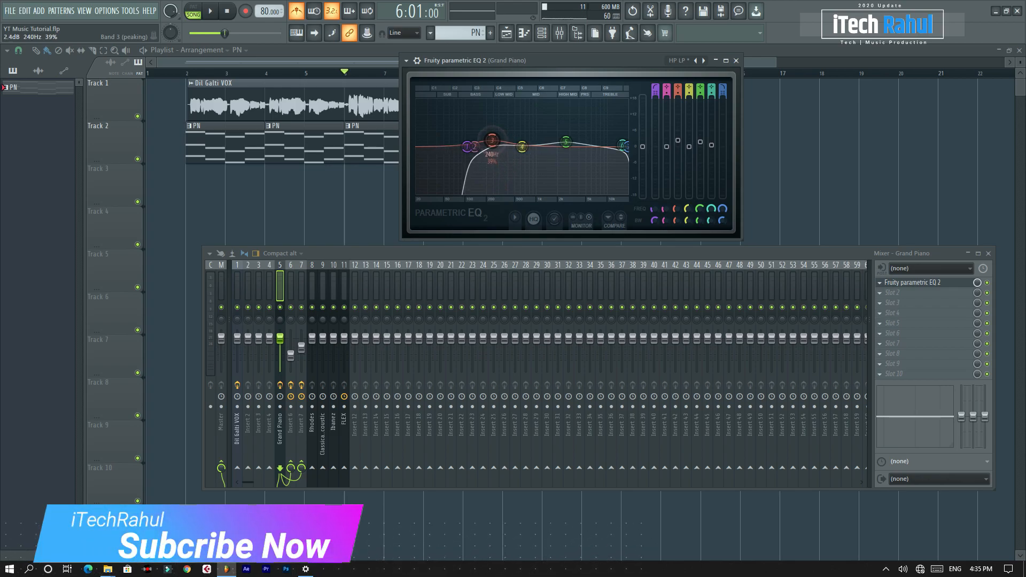
key(space)
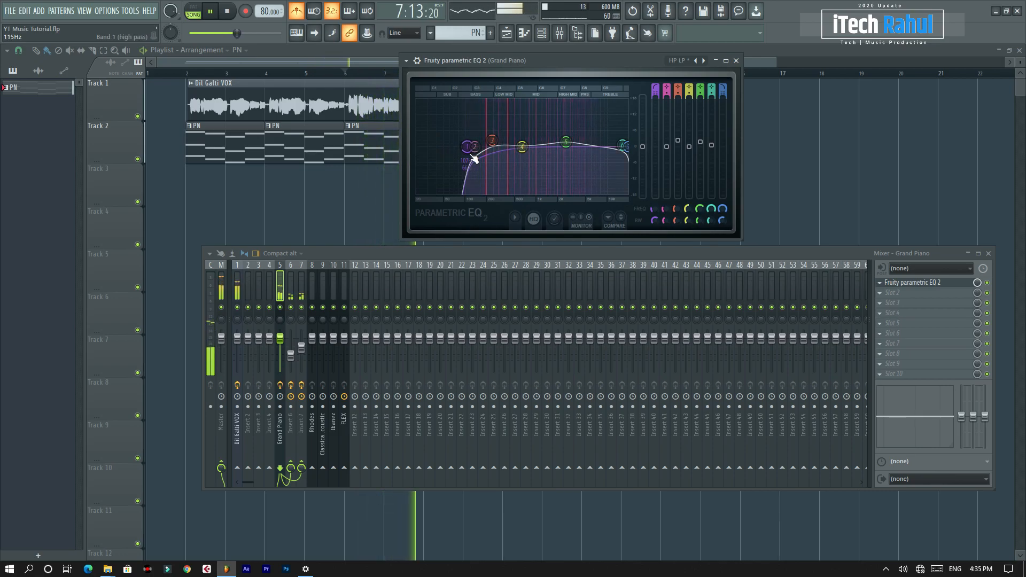
key(space)
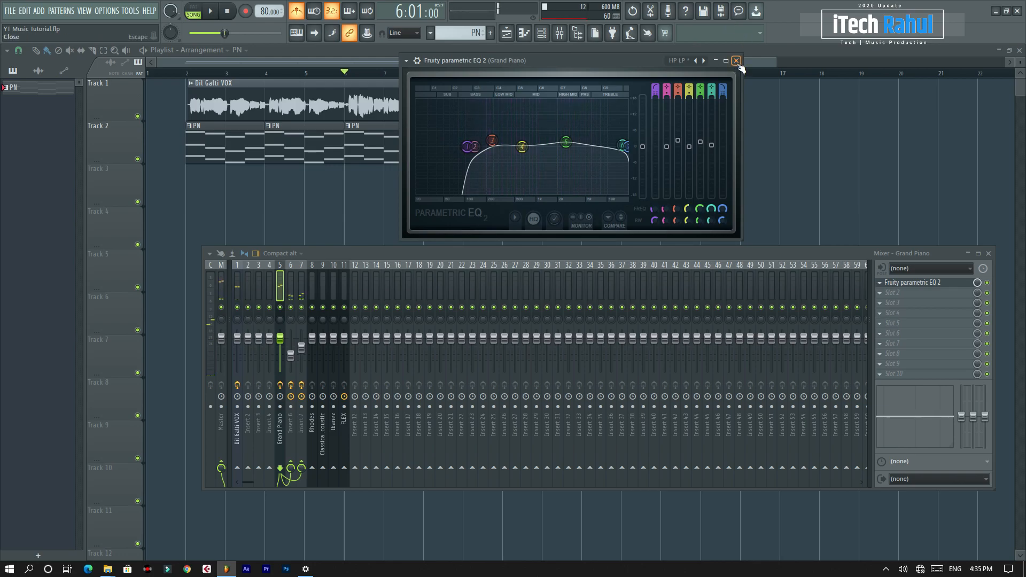
click(736, 61)
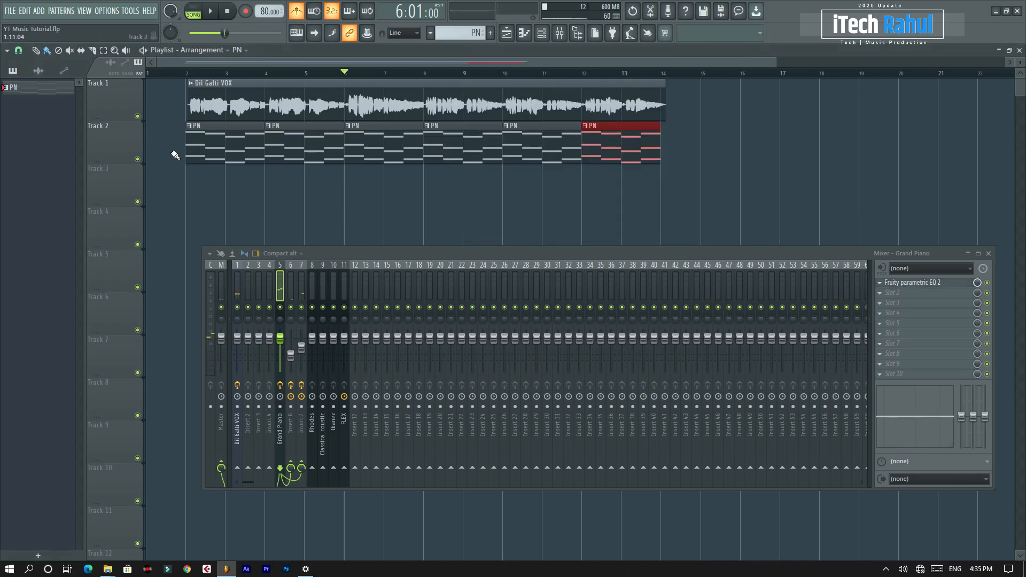
Step: Copy all the Grand Piano chord notes from the PN pattern and return to the playlist
scroll(187, 142, down, 1)
double_click(285, 115)
key(ctrl+a)
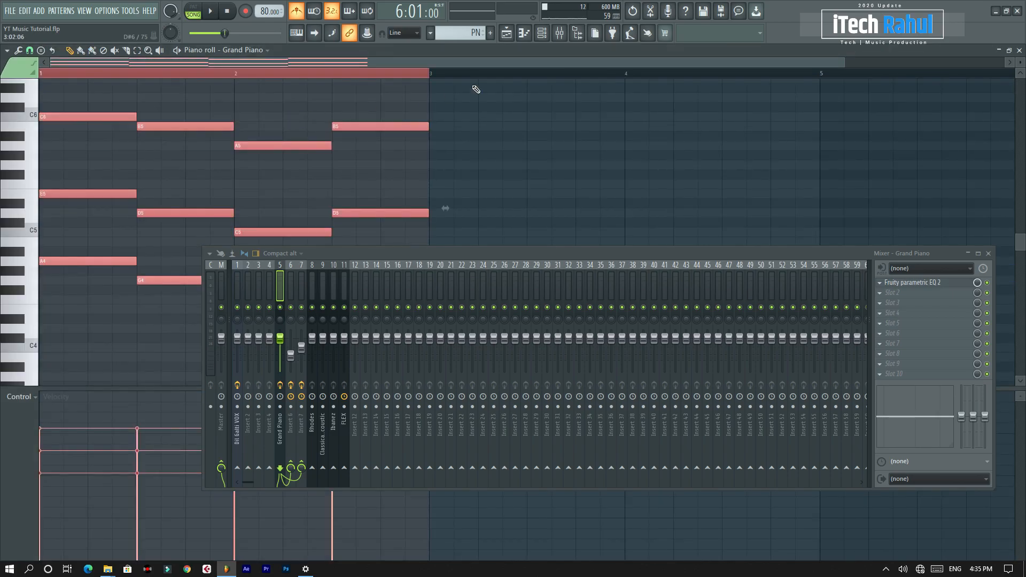
click(1019, 51)
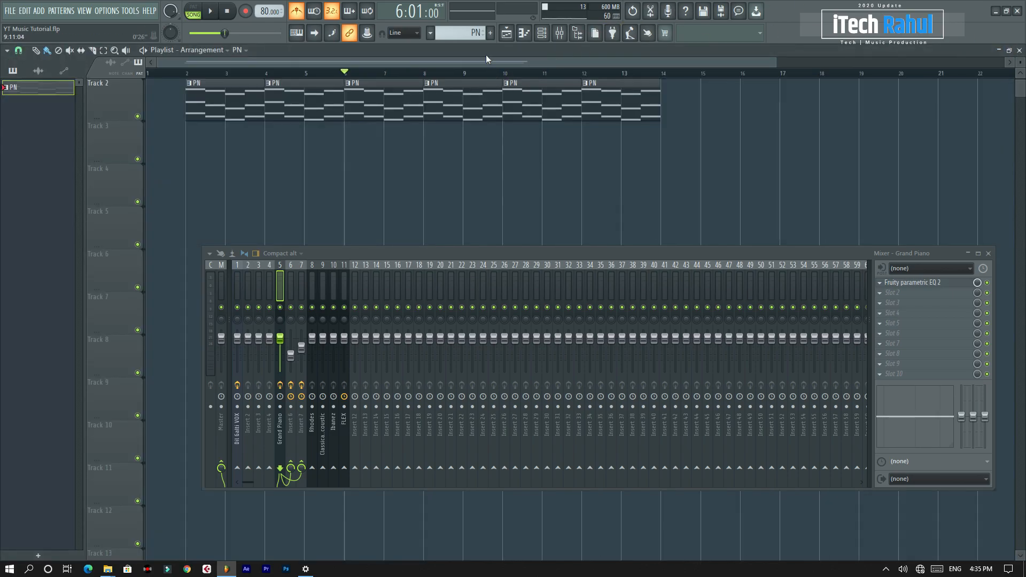
Step: Create a new pattern named GTR
click(490, 33)
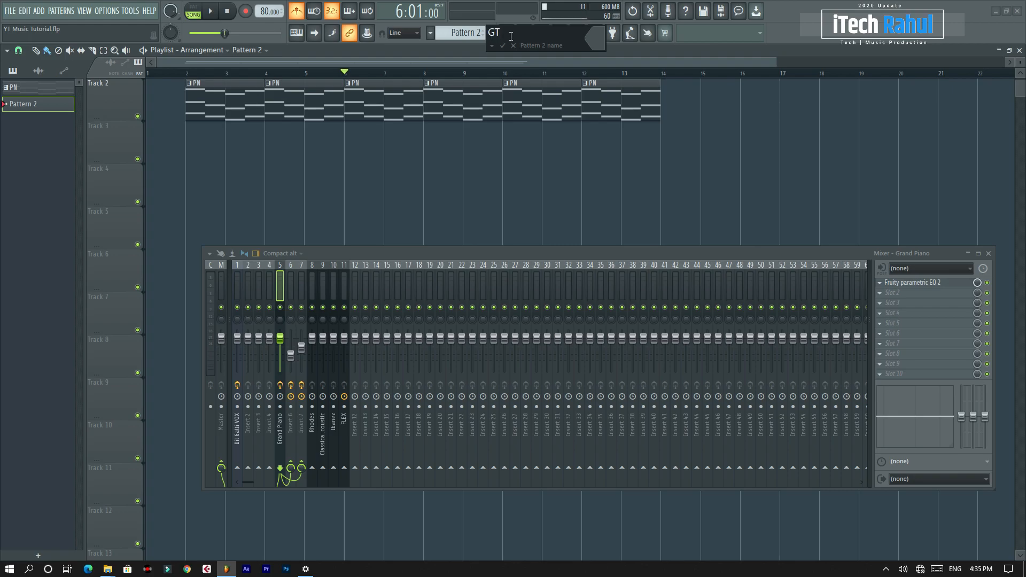
key(Return)
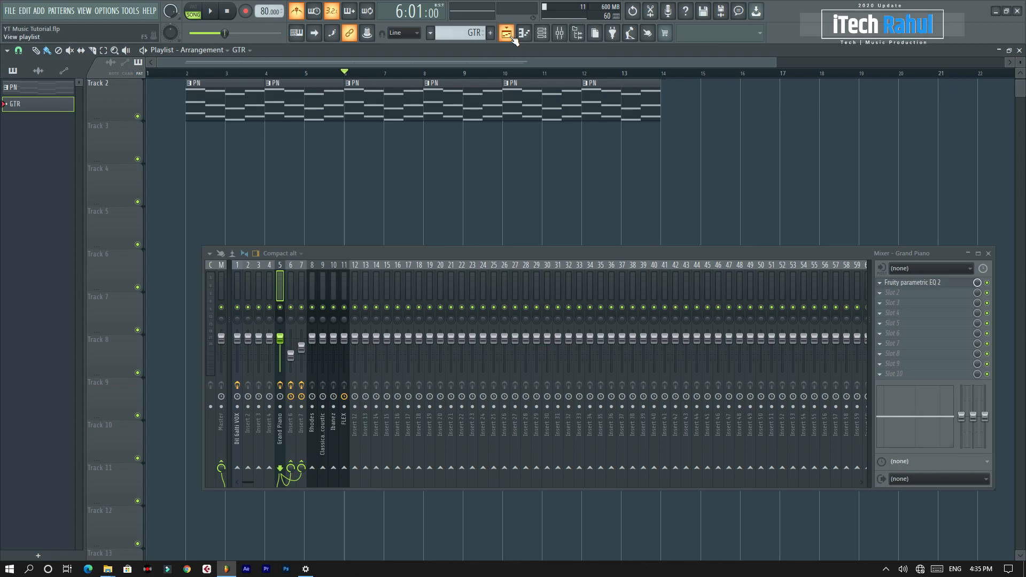
Step: Paste the copied chord notes into the Classical Acoustic channel's piano roll in the GTR pattern
drag(556, 250, 545, 217)
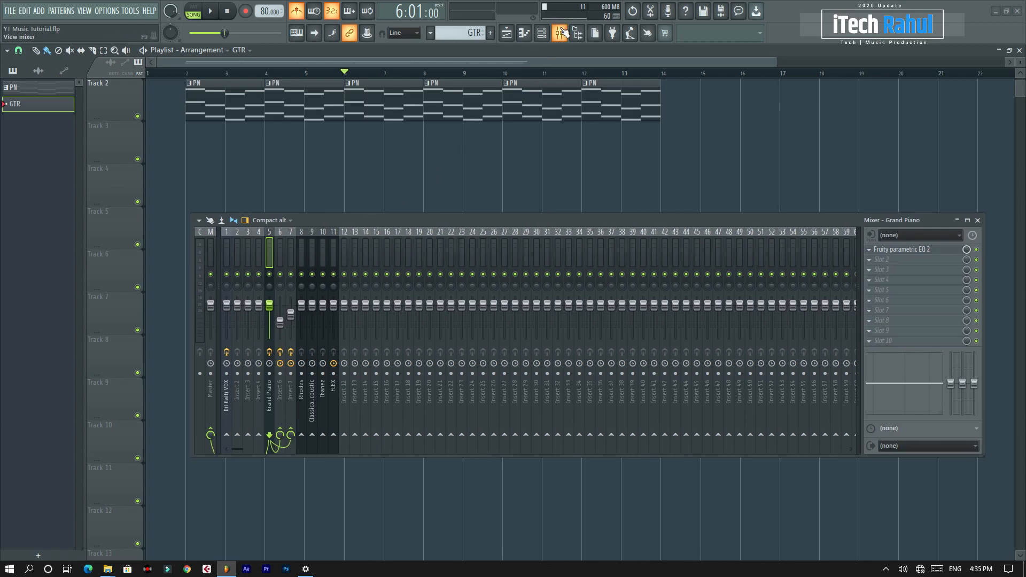
click(543, 34)
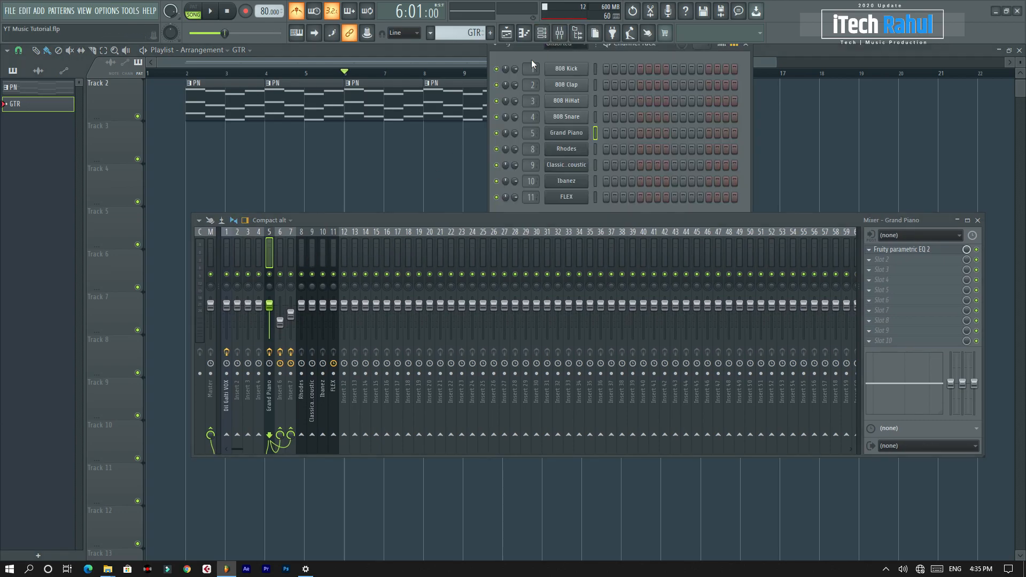
right_click(575, 172)
click(625, 162)
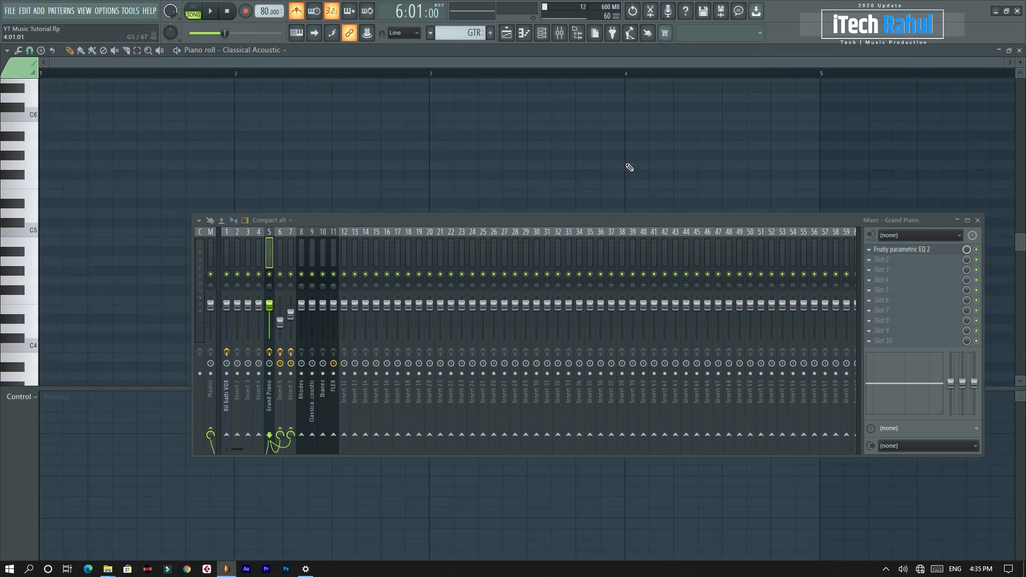
key(ctrl+v)
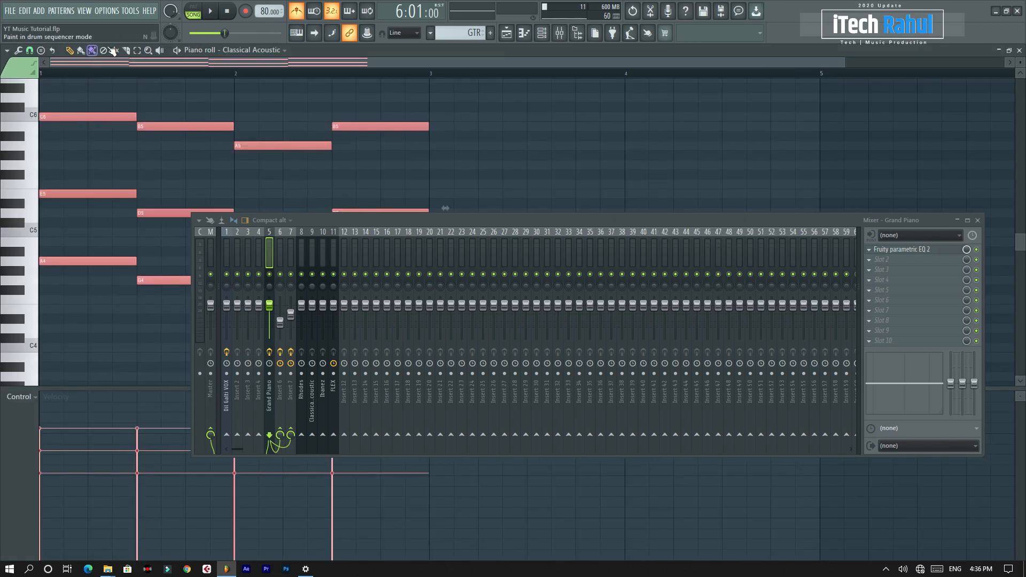
Step: Transpose the pasted guitar chords down one octave while playing the pattern, with the mixer closed
key(space)
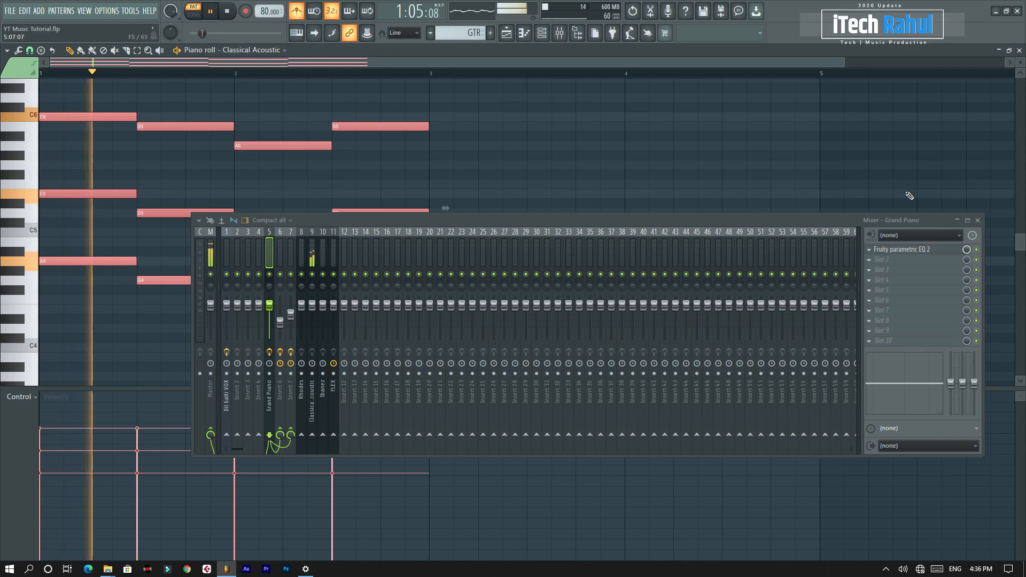
click(978, 221)
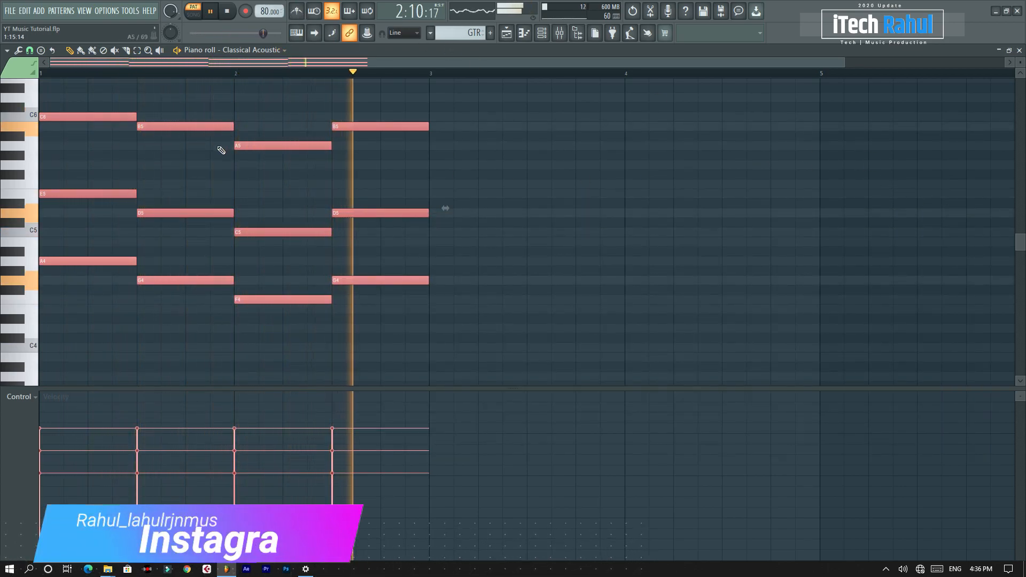
key(ctrl+Down)
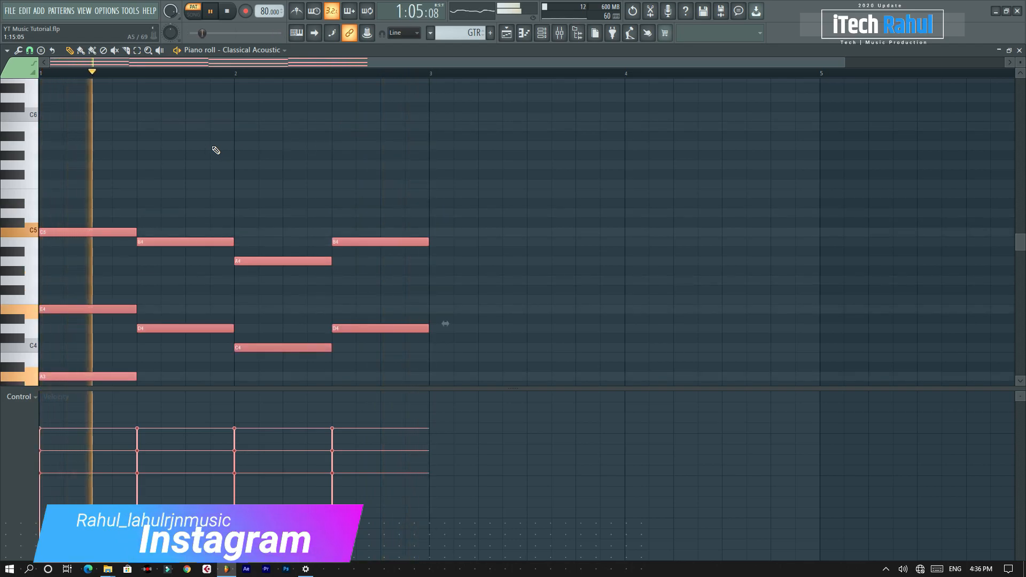
scroll(208, 158, down, 4)
scroll(67, 81, up, 5)
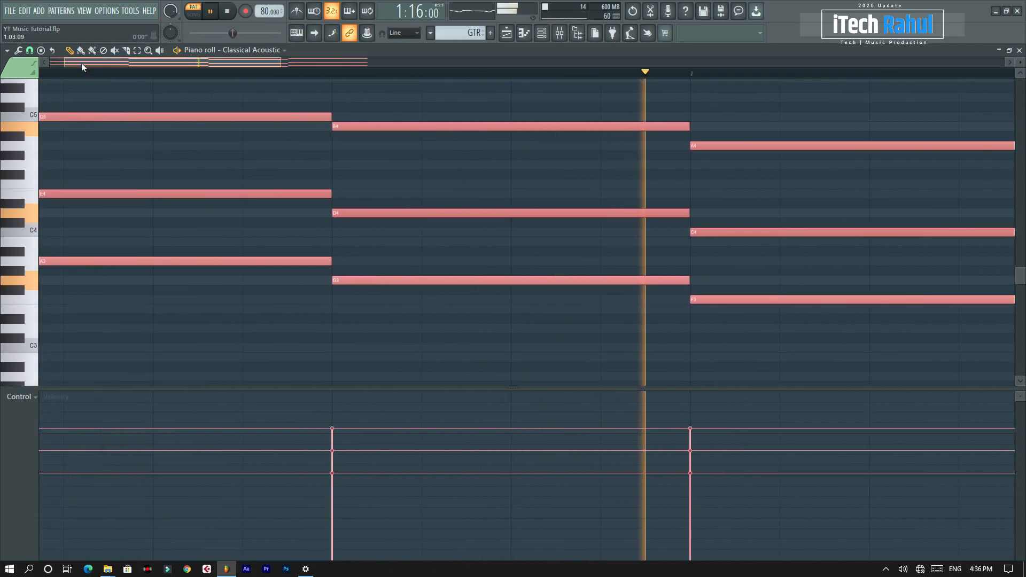
scroll(70, 76, down, 1)
key(space)
scroll(70, 77, down, 4)
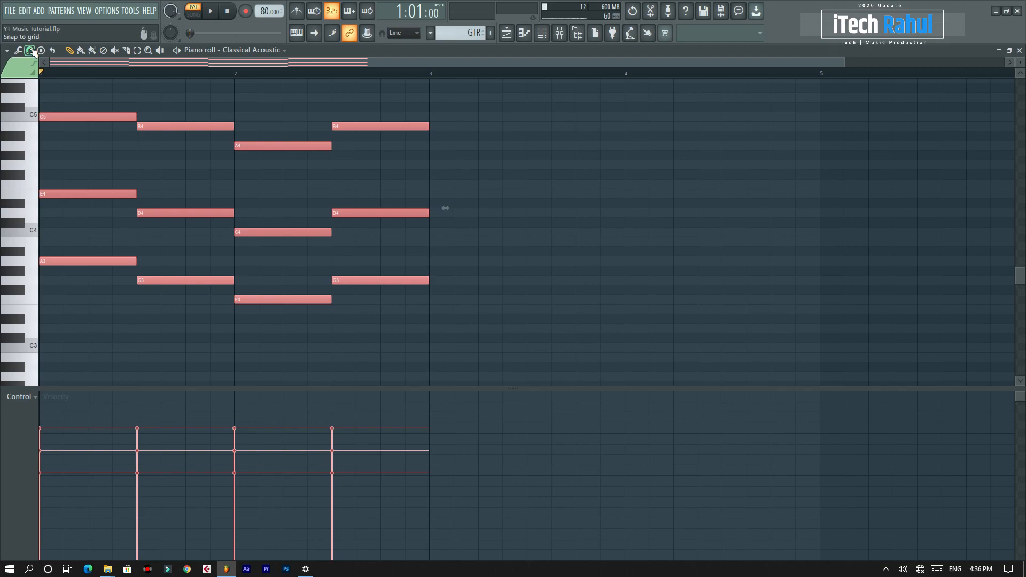
Step: Change the grid snap and stagger each chord, starting the middle notes one step late and the top notes two steps late, then audition it
click(32, 49)
click(54, 168)
scroll(59, 79, up, 2)
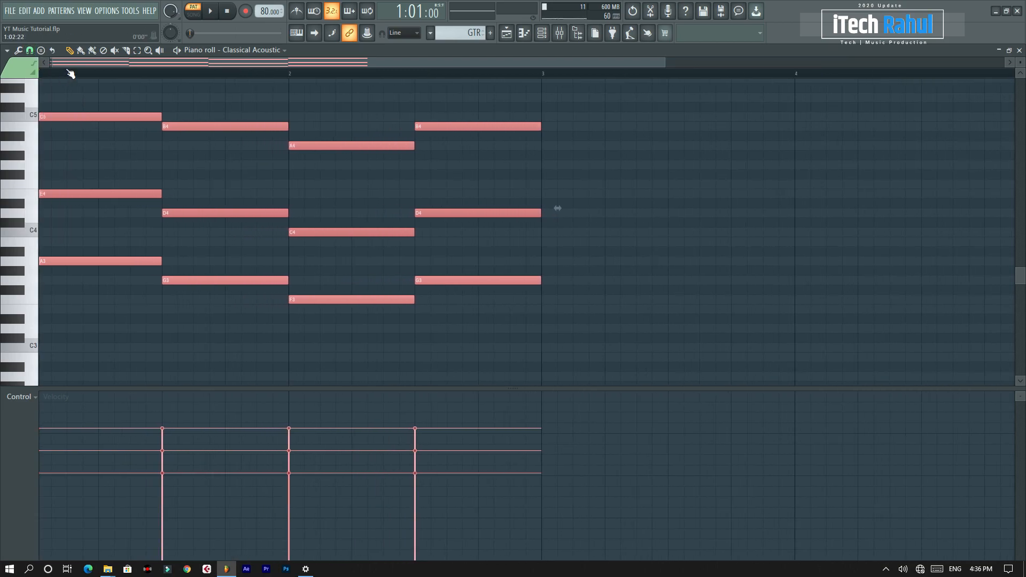
drag(150, 109, 548, 224)
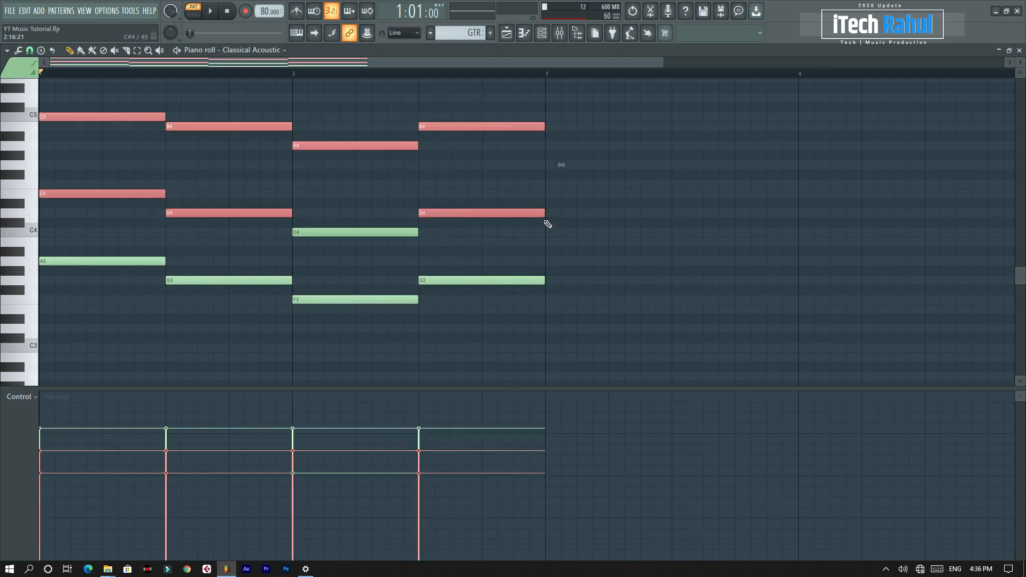
drag(106, 103, 451, 251)
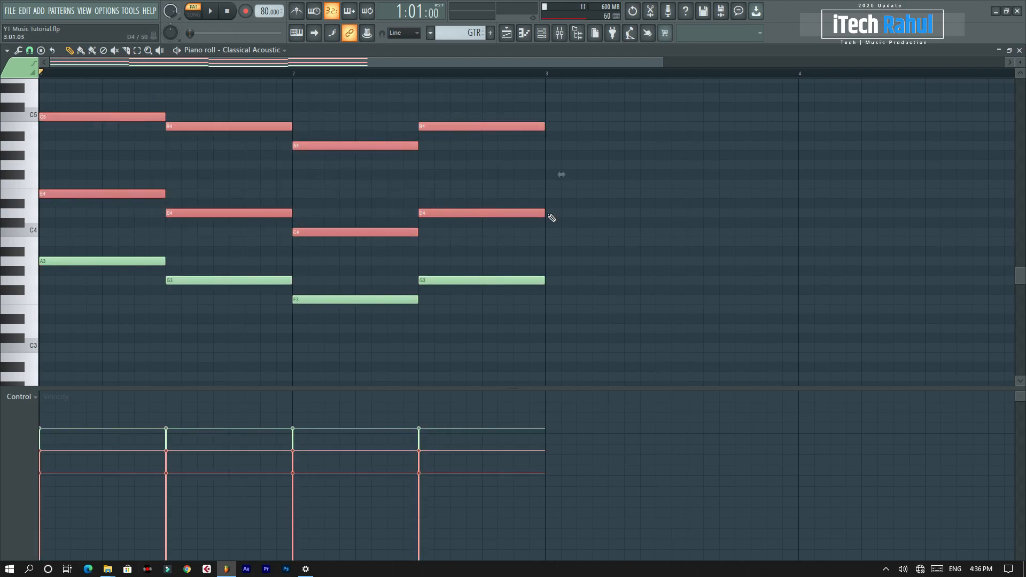
drag(543, 214, 532, 214)
drag(570, 117, 117, 182)
drag(166, 114, 155, 115)
key(space)
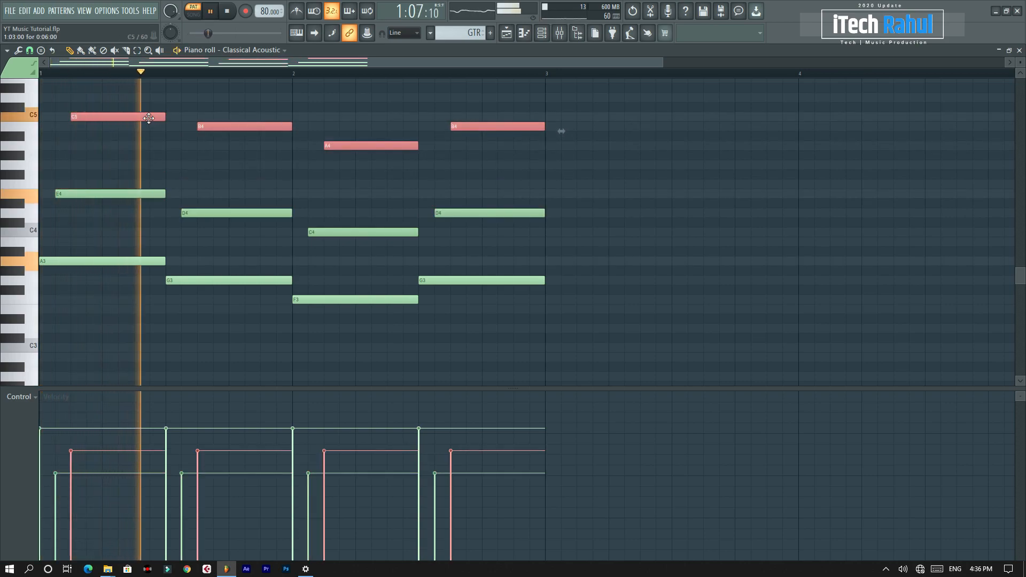
key(space)
Step: Duplicate the four top notes four semitones higher and one step later, and play the pattern
scroll(86, 123, up, 3)
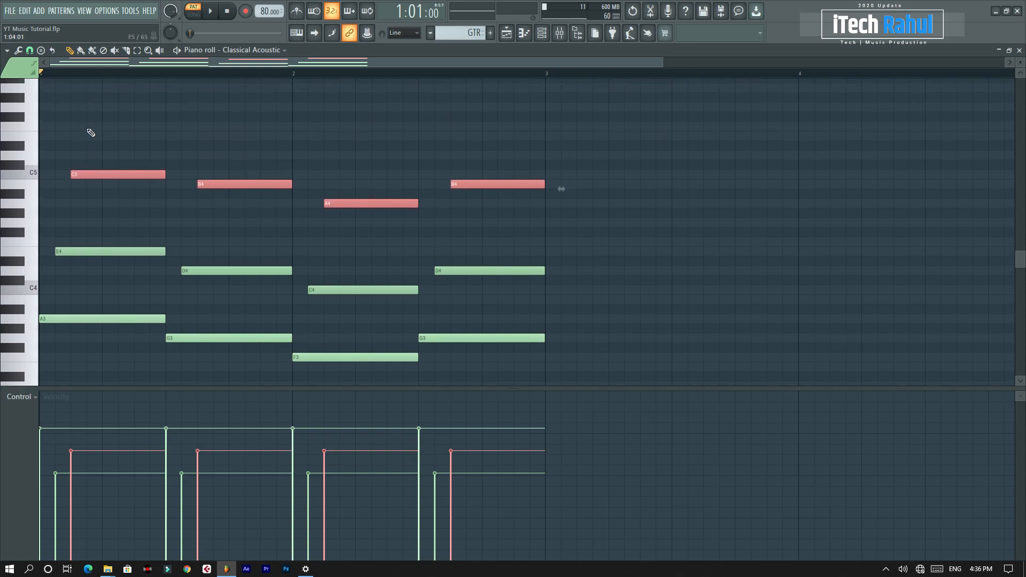
drag(88, 176, 110, 137)
key(space)
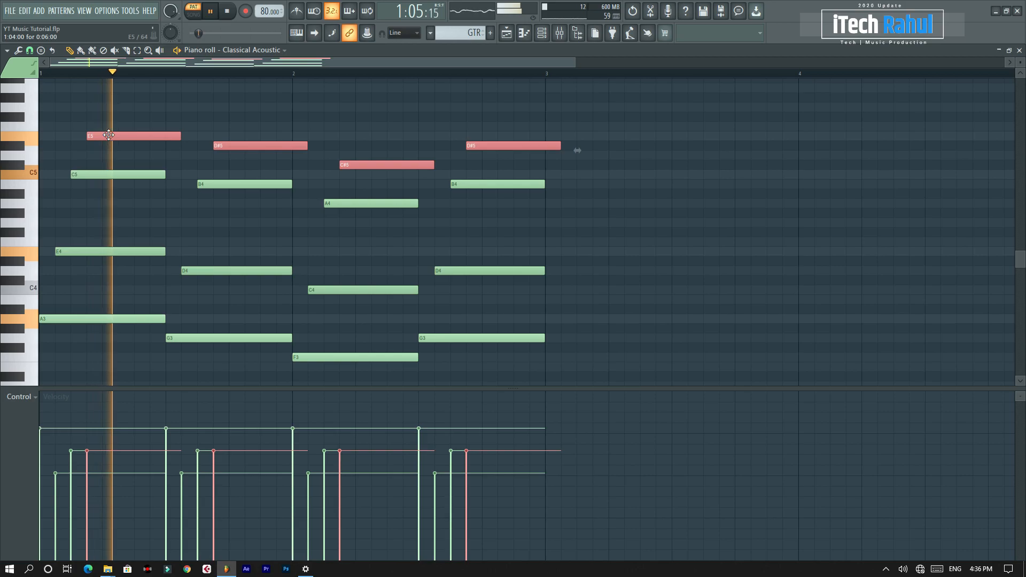
Step: Lower the last three duplicated top notes by one semitone to D5, C5 and D5 while auditioning the pattern
click(253, 125)
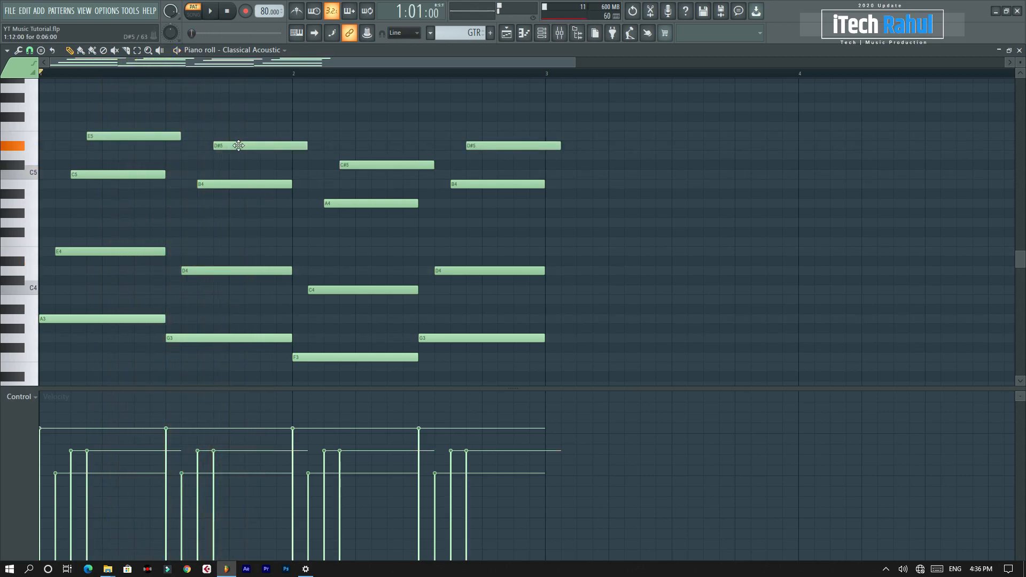
drag(236, 145, 245, 155)
drag(348, 165, 346, 175)
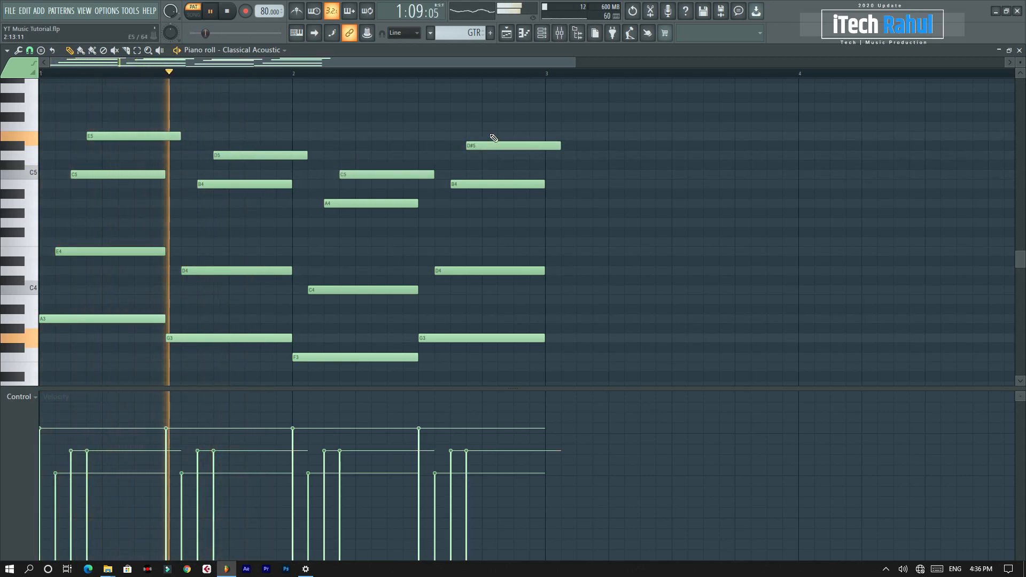
drag(490, 145, 485, 155)
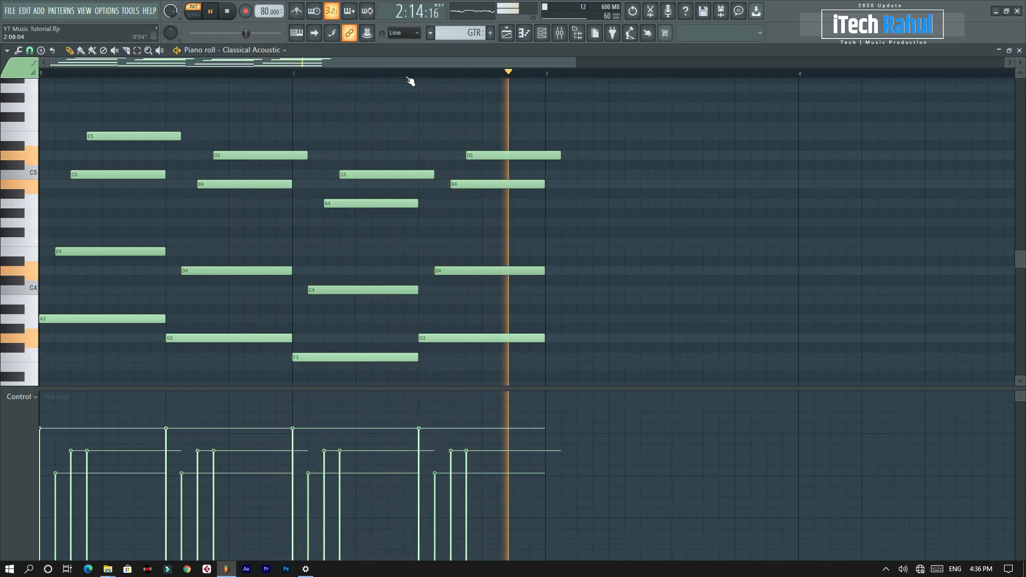
key(space)
Step: Shorten the added E5, D5, C5 and D5 notes so they end with their chords, and audition the pattern
drag(155, 113, 492, 168)
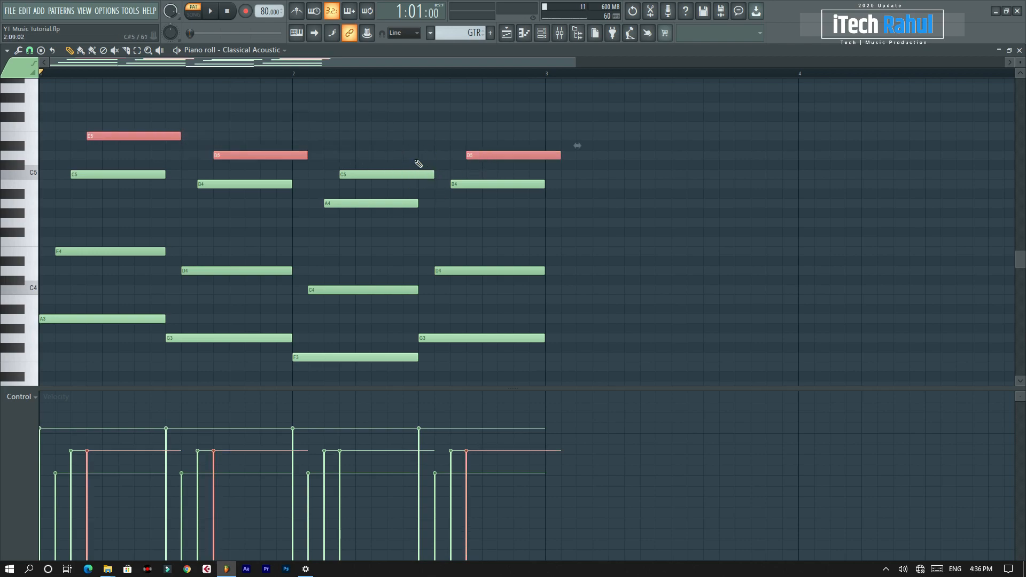
drag(340, 153, 419, 176)
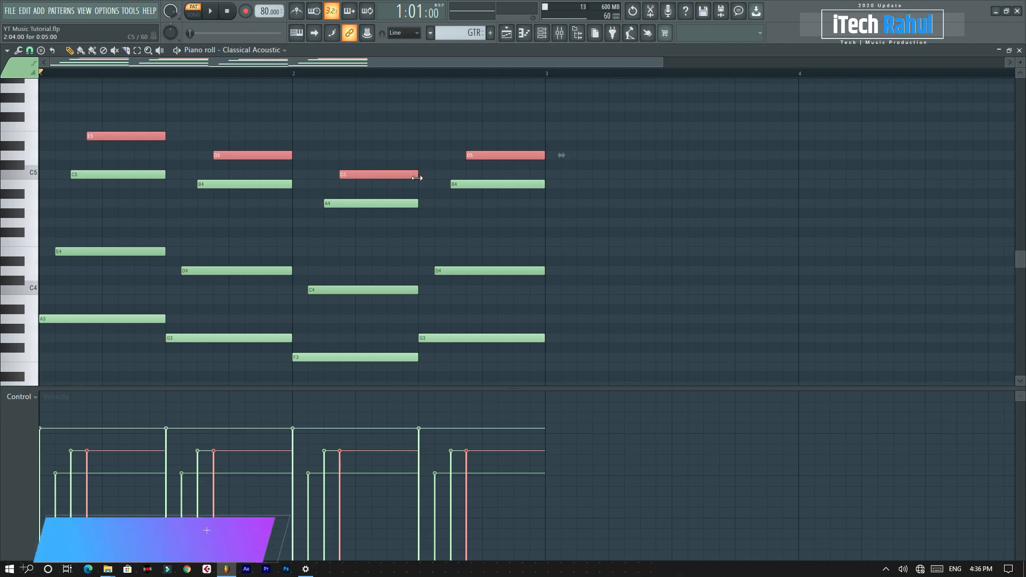
key(space)
key(space)
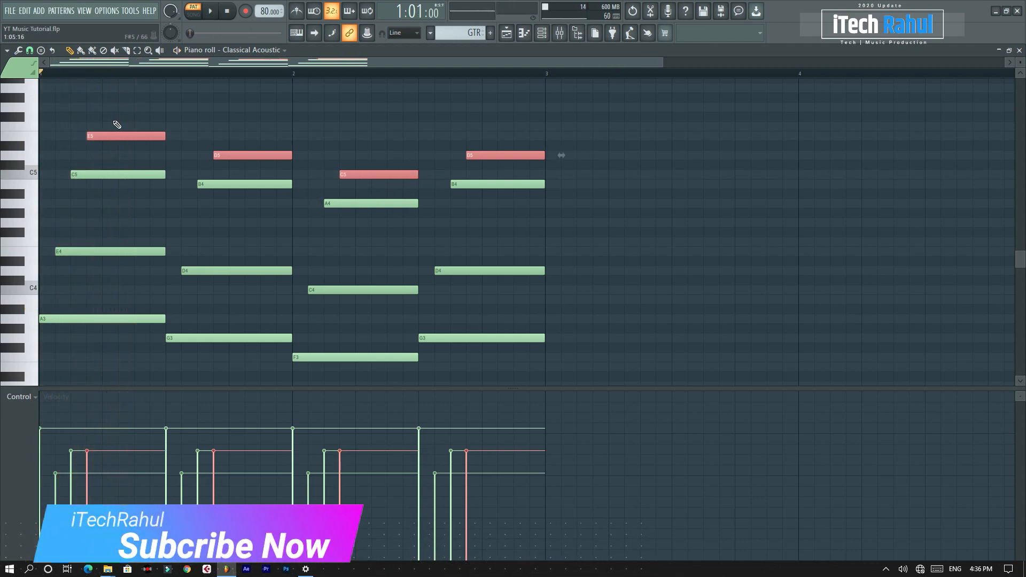
Step: Add short two-step notes B5, A5, G5 and A5 at the end of the four chords and play the pattern
scroll(123, 122, up, 1)
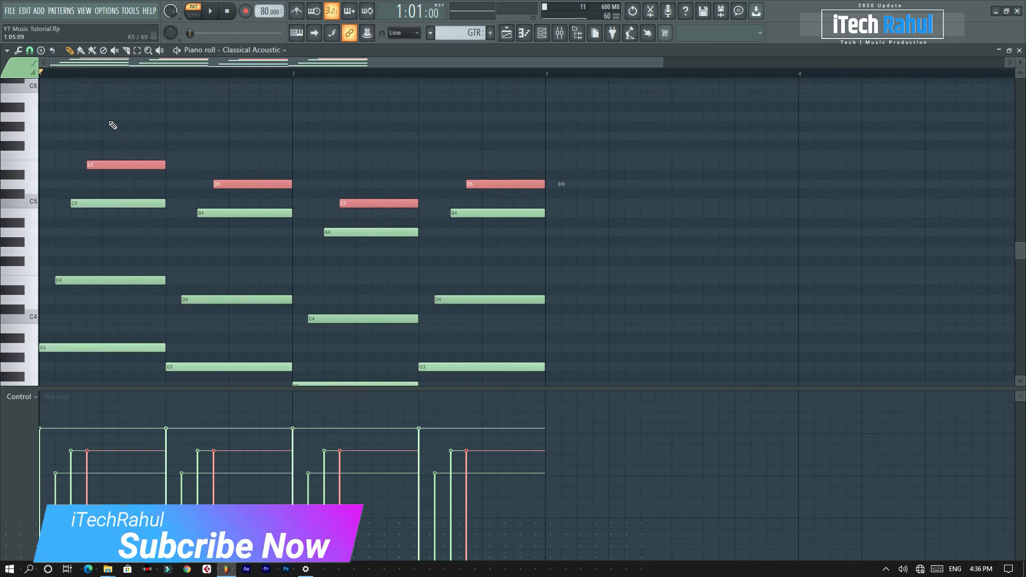
click(113, 125)
key(space)
click(516, 117)
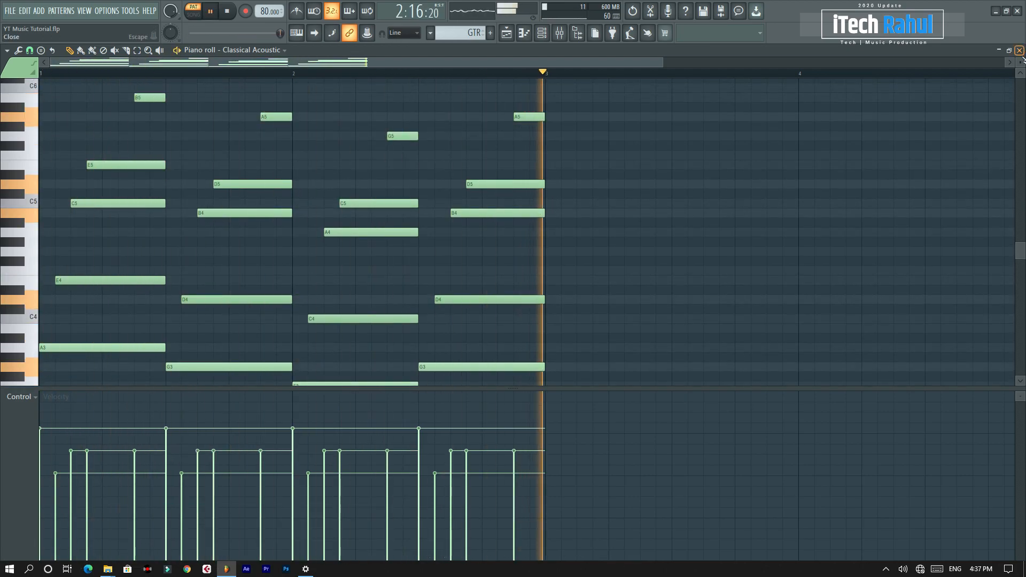
Step: Stop playback, close the piano roll and channel rack, and open the mixer
key(space)
click(1020, 50)
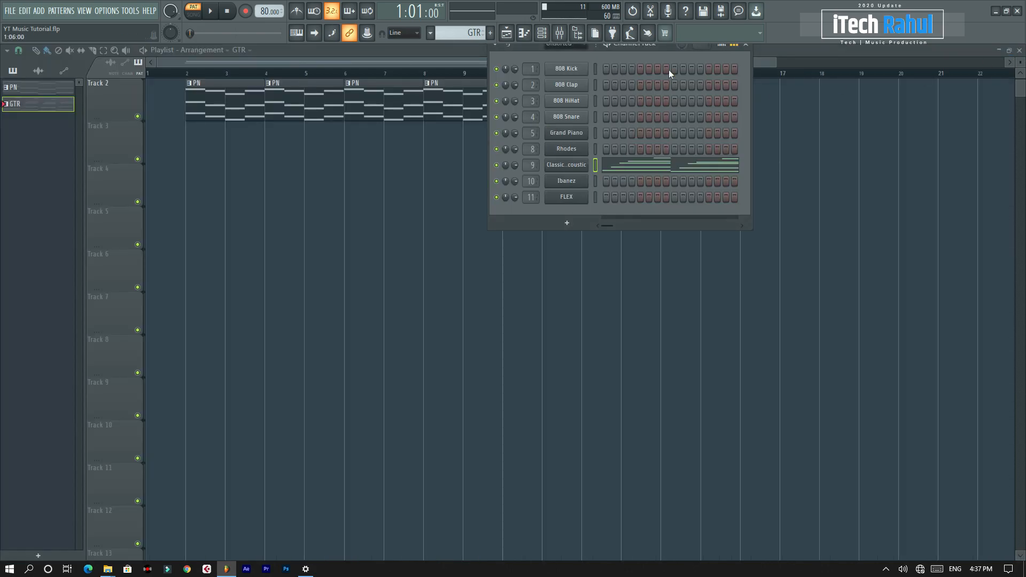
click(740, 45)
click(560, 34)
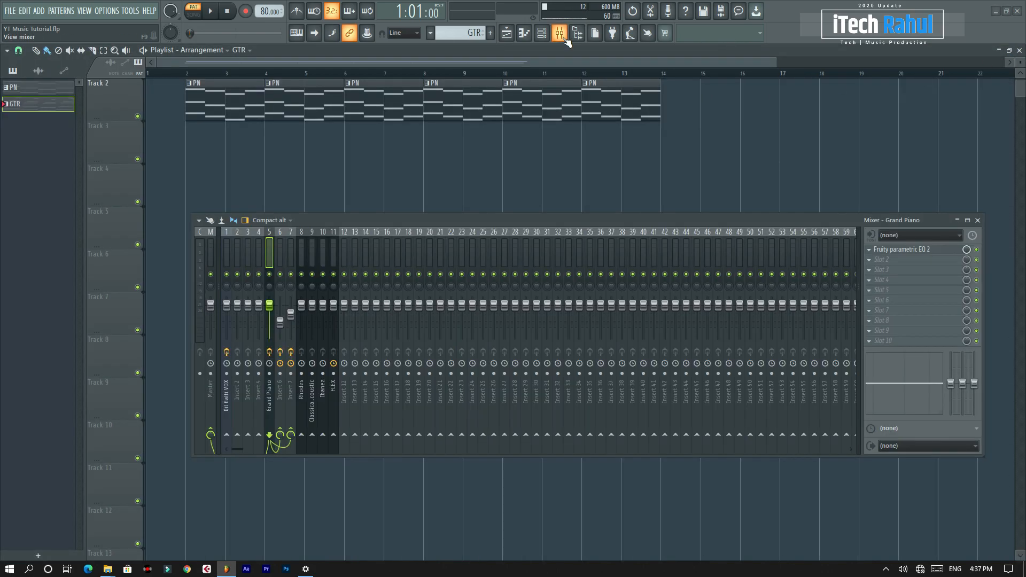
Step: Move the Ibanez and FLEX mixer tracks two positions over to inserts 12 and 13
key(space)
key(space)
drag(334, 257, 323, 259)
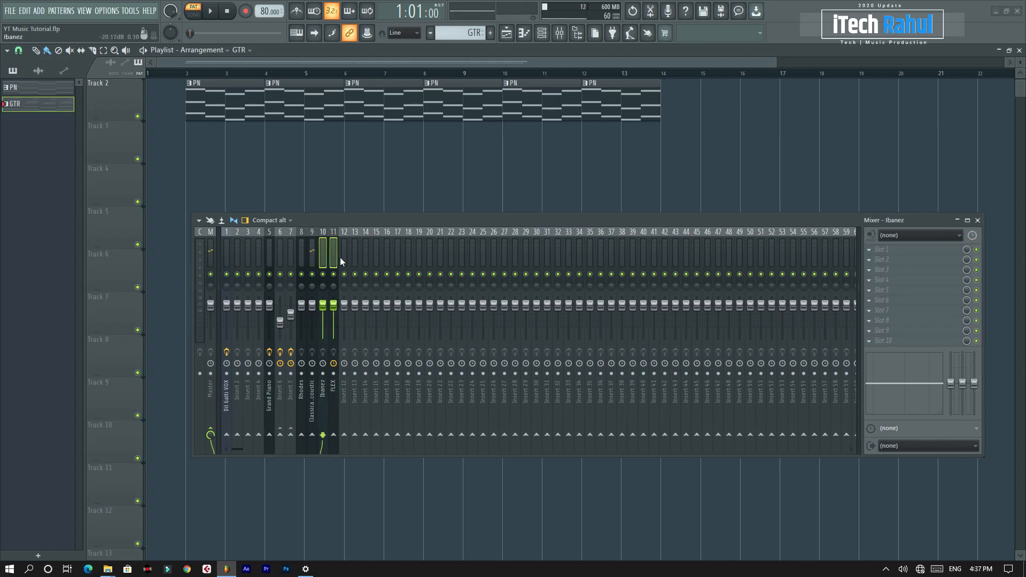
key(alt+Right)
key(alt+Right)
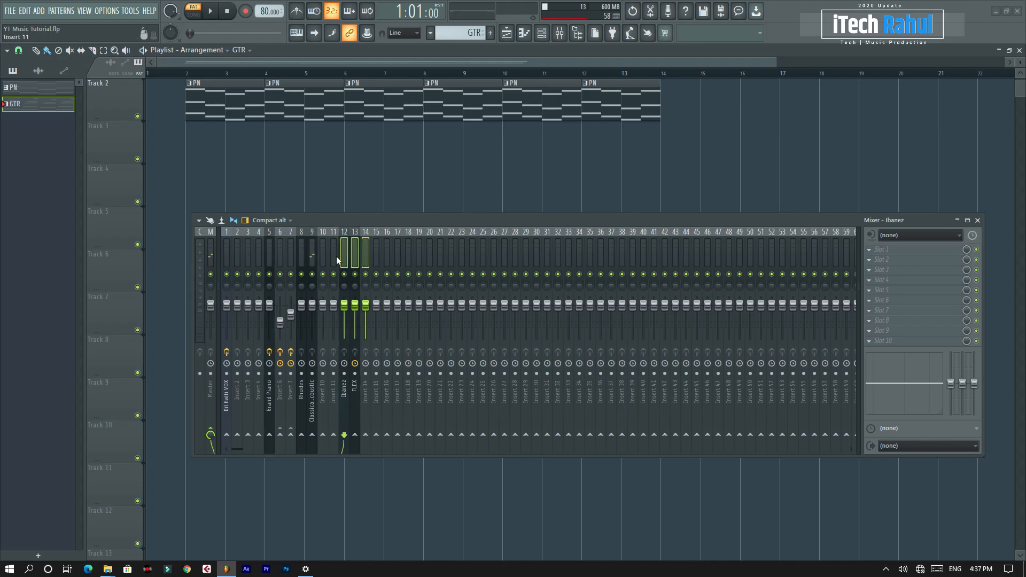
Step: Send the Classical Acoustic mixer track to inserts 10 and 11 with their faders lowered, and play the GTR pattern
click(328, 253)
right_click(328, 253)
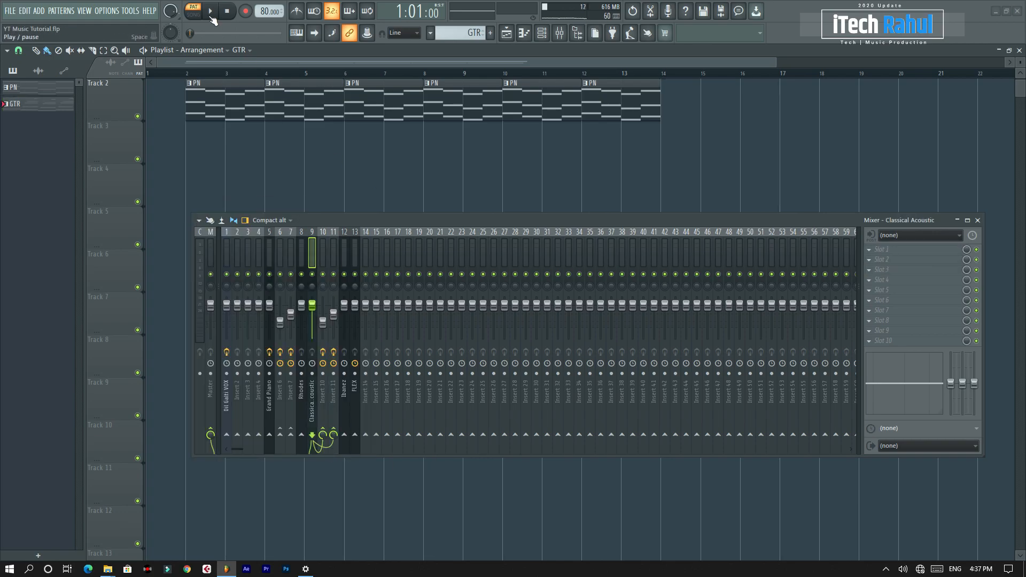
click(211, 12)
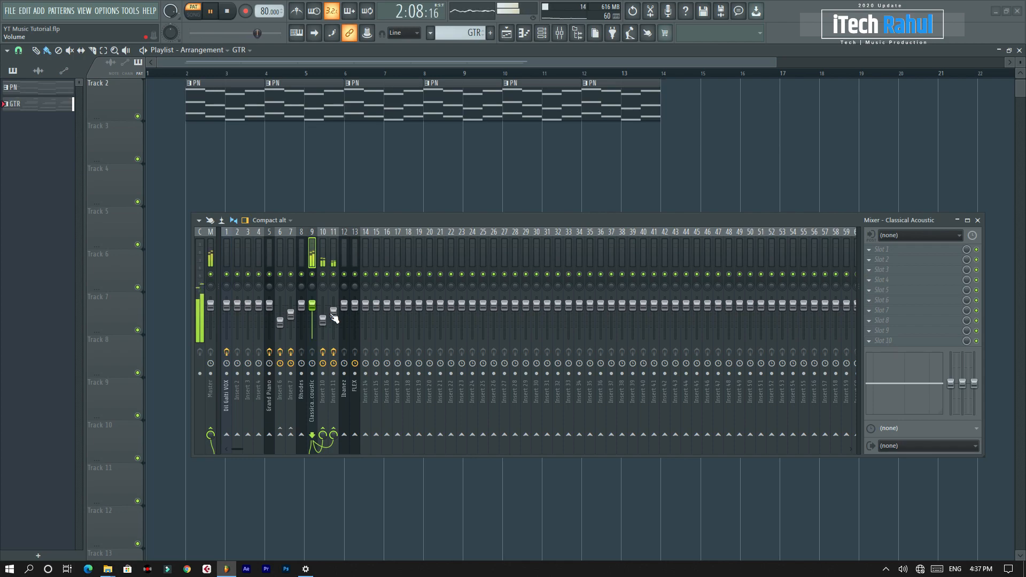
Step: Add Fruity Parametric EQ 2 to the Classical Acoustic track's first effect slot and load its HP LP preset
click(870, 255)
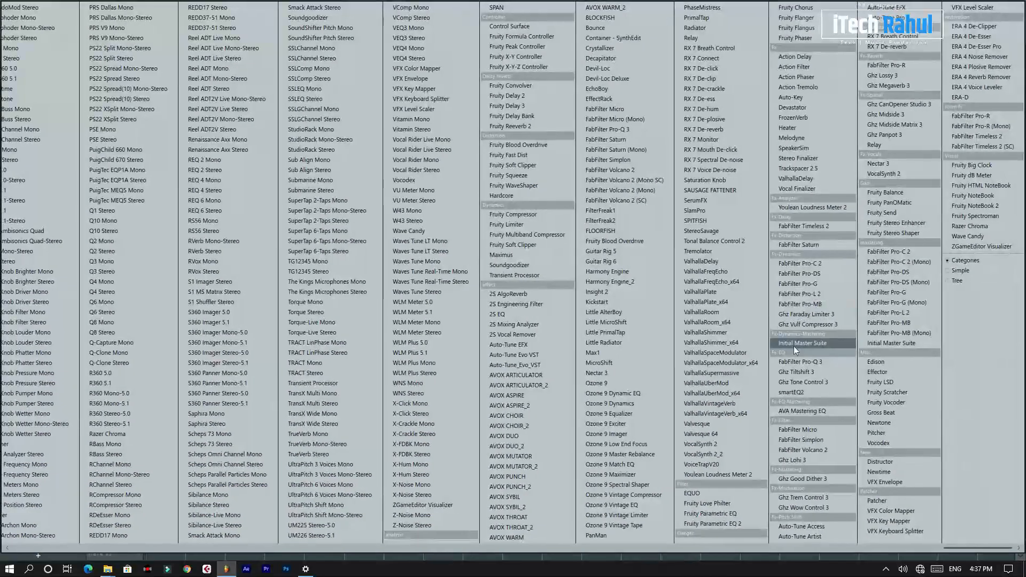
click(716, 525)
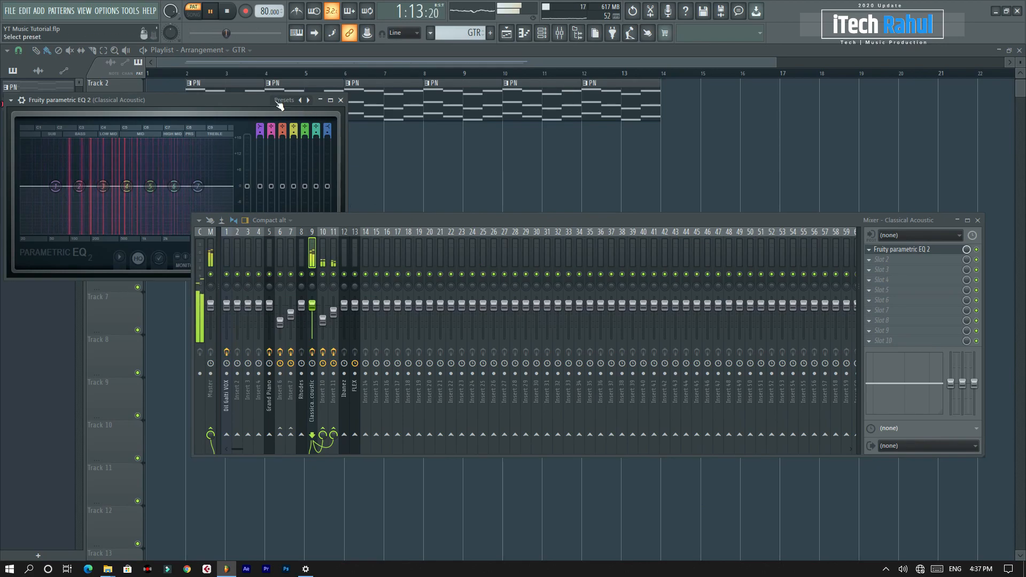
drag(282, 94, 668, 47)
click(704, 46)
click(722, 86)
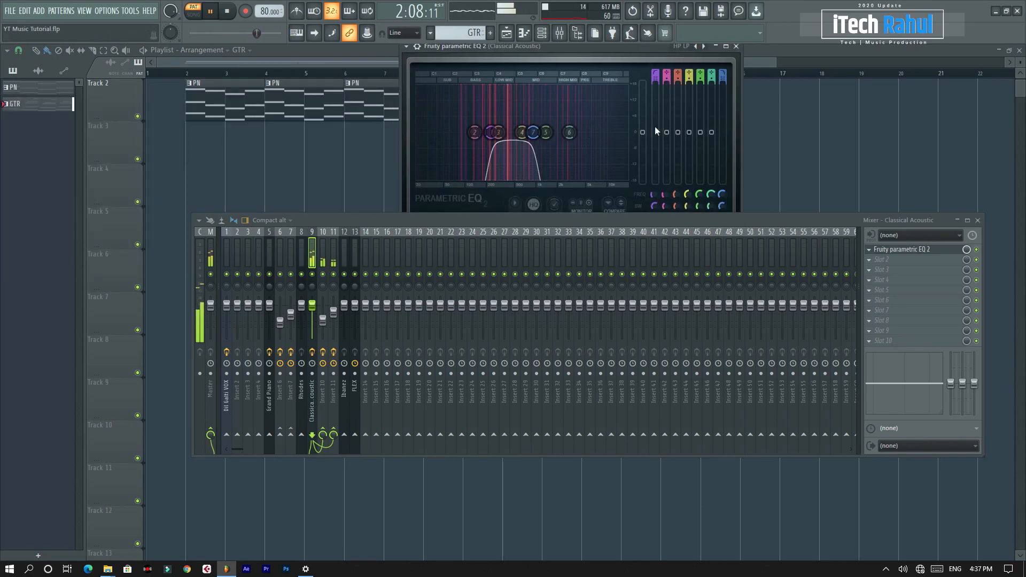
Step: Widen the guitar EQ's passband with the high-pass below 88 Hz and the low-pass at the highest frequencies, slightly boosting bands 3, 5 and 6
drag(590, 235, 533, 305)
drag(534, 132, 627, 132)
drag(491, 133, 481, 138)
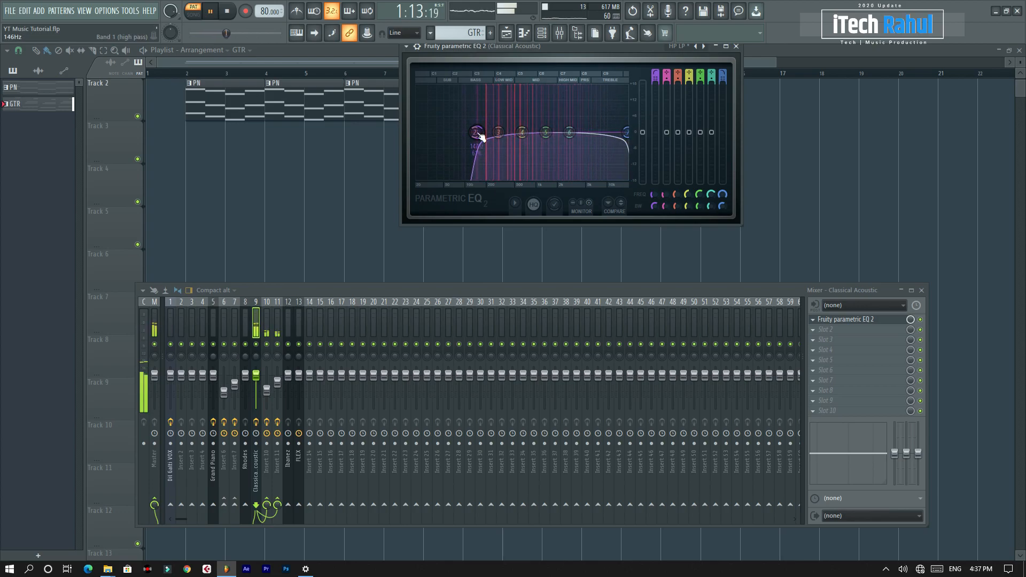
scroll(485, 141, up, 3)
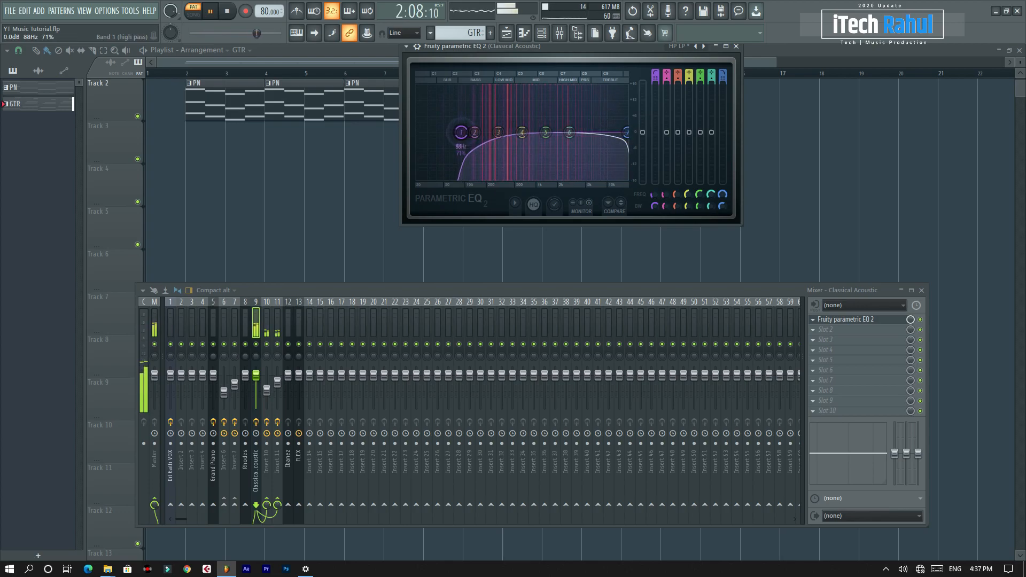
drag(453, 132, 451, 132)
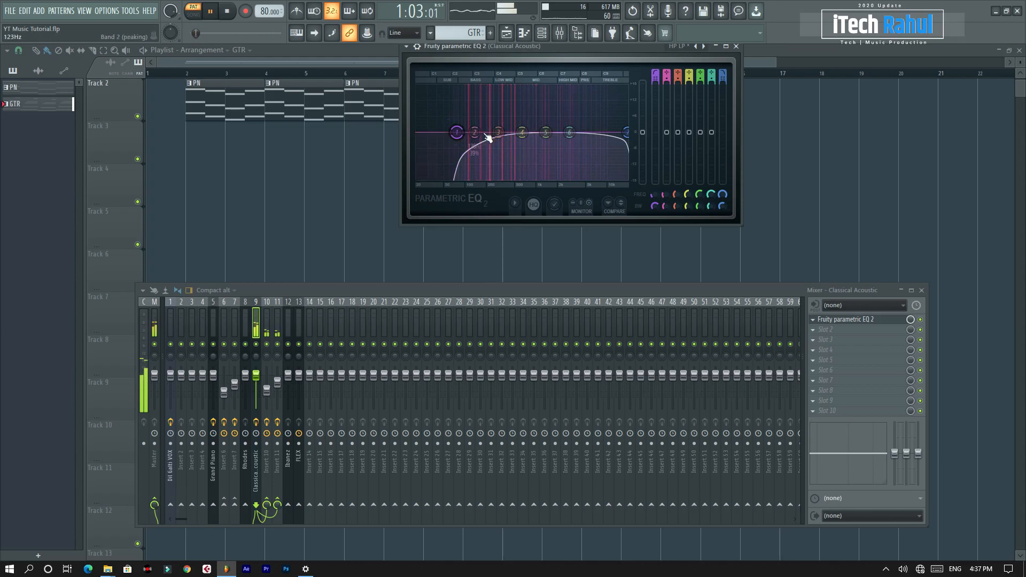
drag(554, 136, 607, 127)
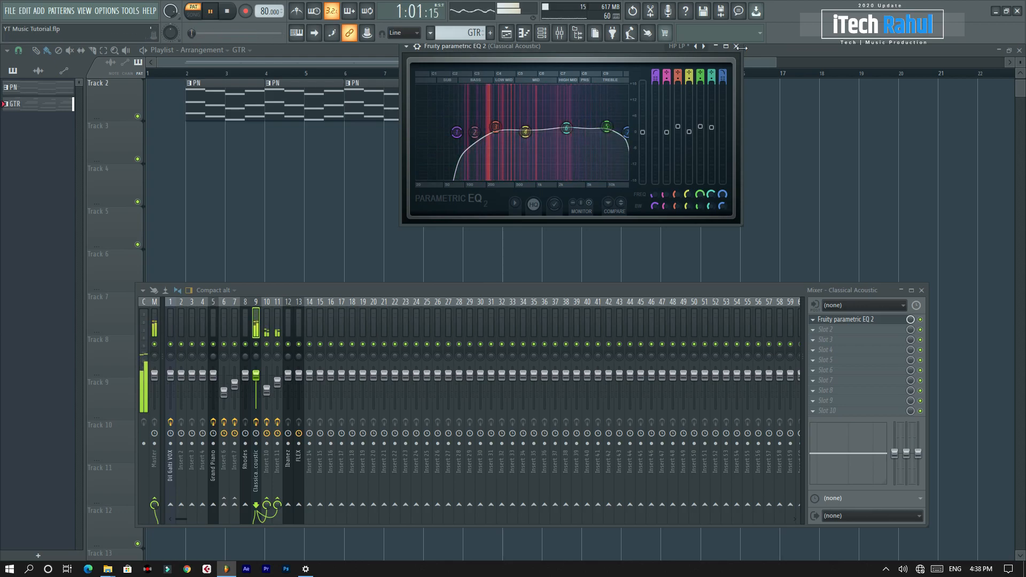
Step: Close the equalizer and pan the Grand Piano, Classical Acoustic and Insert 10 tracks off-center while auditioning the pattern
key(space)
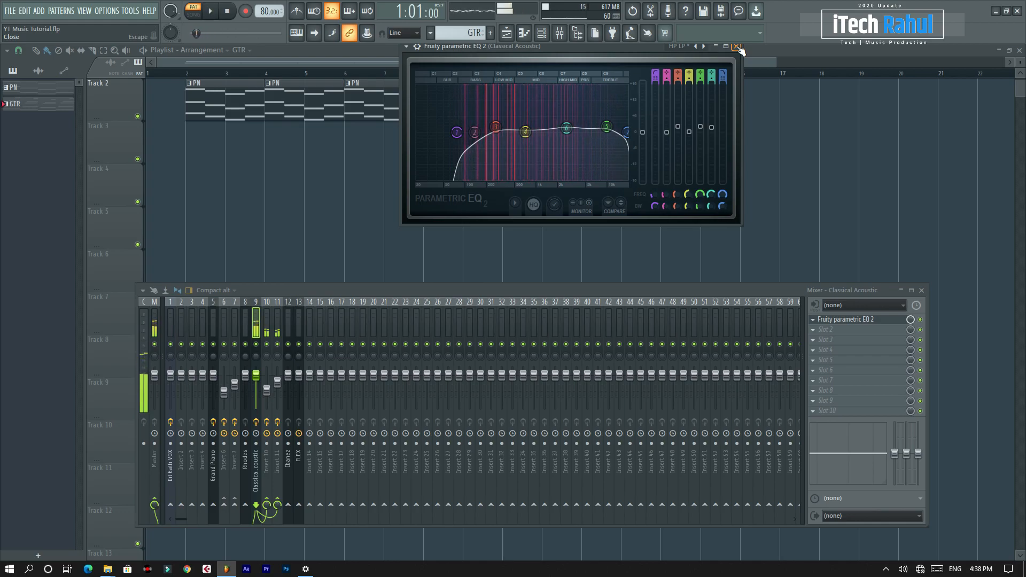
click(737, 47)
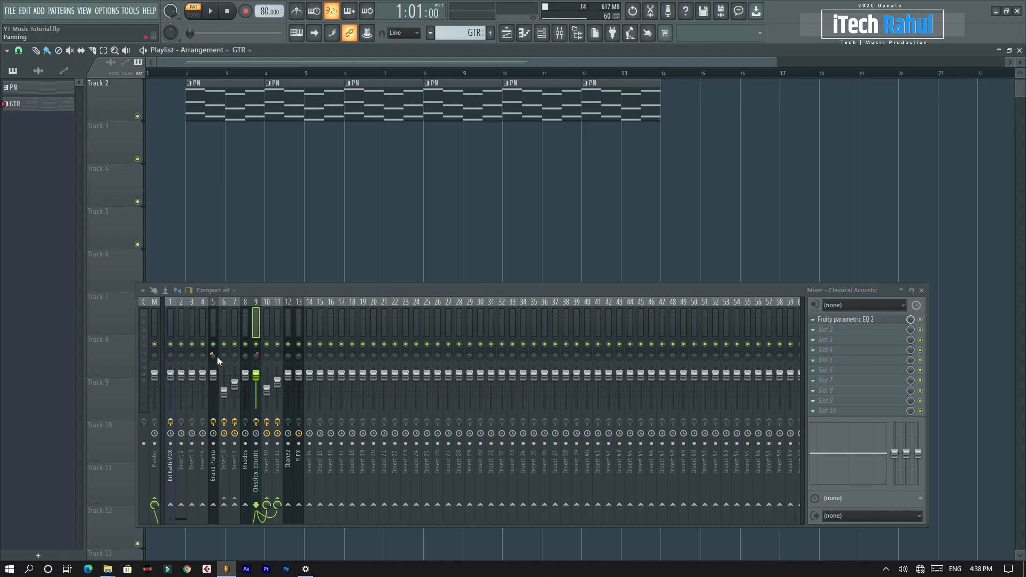
key(space)
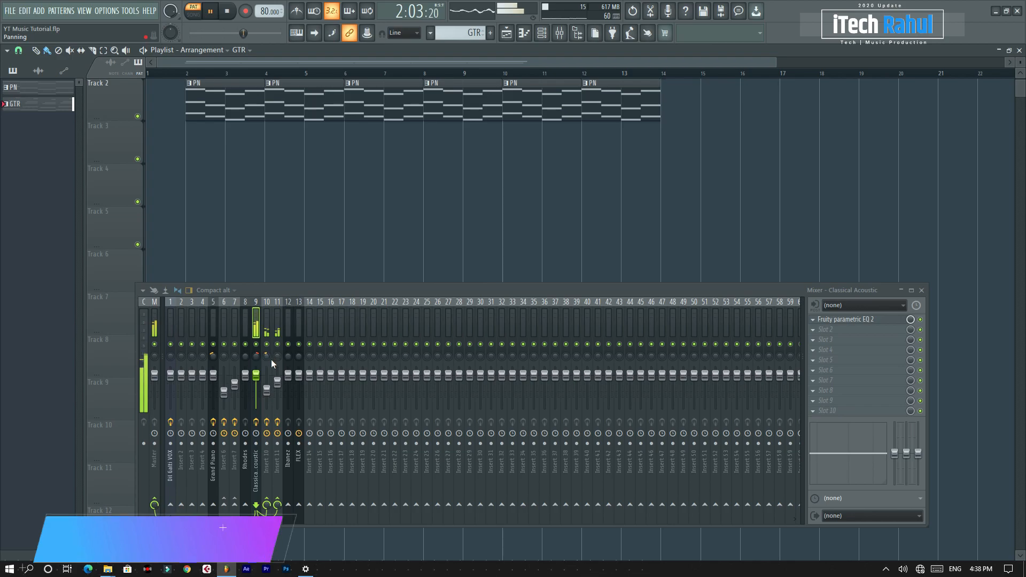
key(space)
Step: Place six GTR pattern clips back to back on Track 3, aligned beneath the PN clips
click(203, 145)
click(272, 142)
click(390, 141)
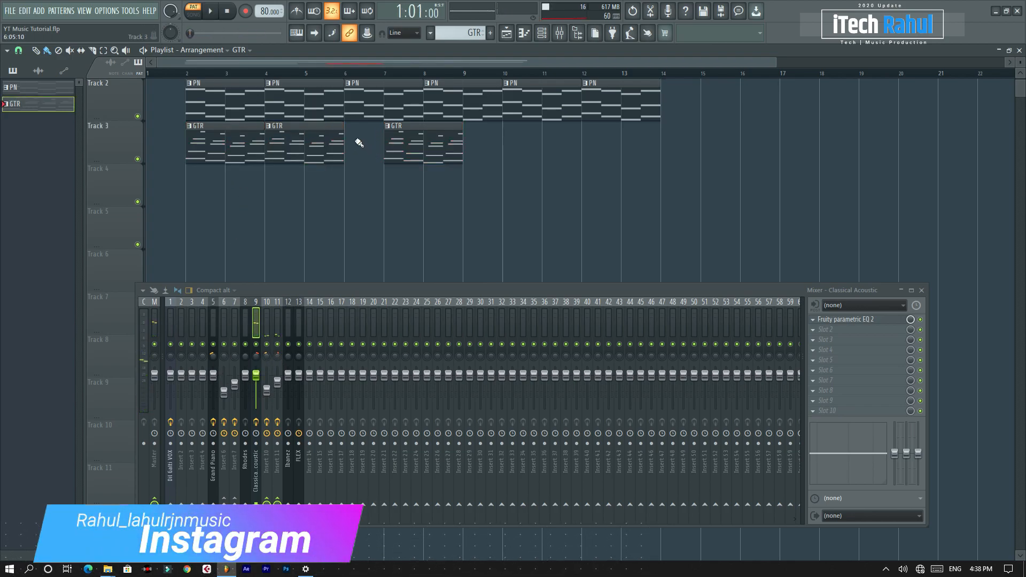
drag(428, 135, 392, 135)
click(443, 138)
click(529, 154)
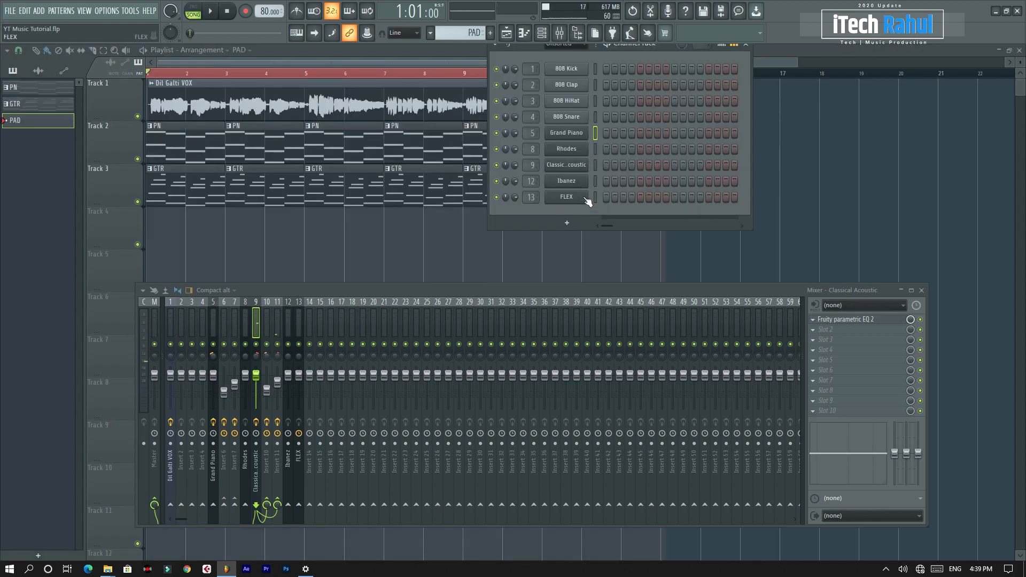
Step: Paste the copied notes into the FLEX channel of the PAD pattern and switch playback to pattern mode
right_click(587, 199)
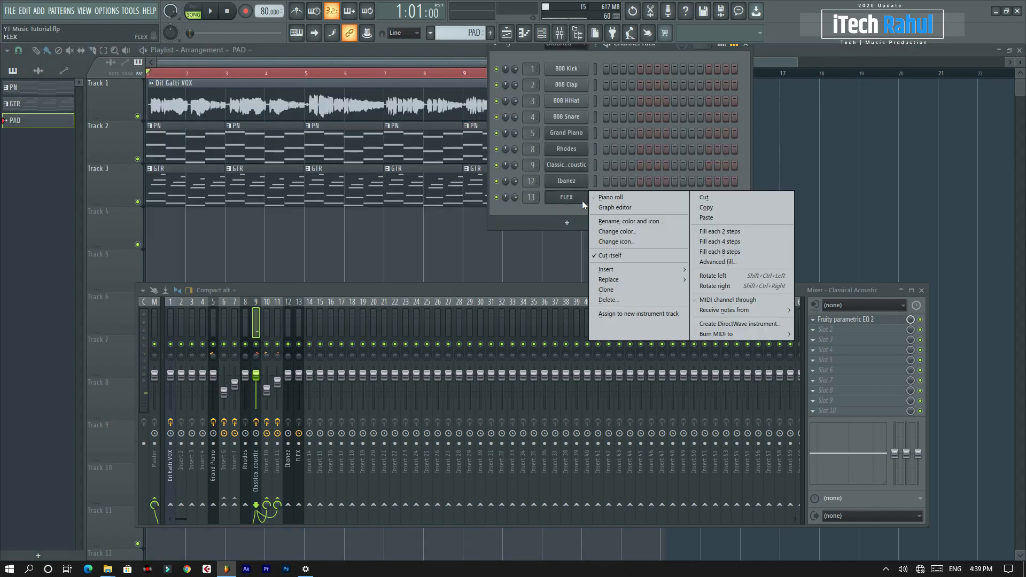
click(710, 219)
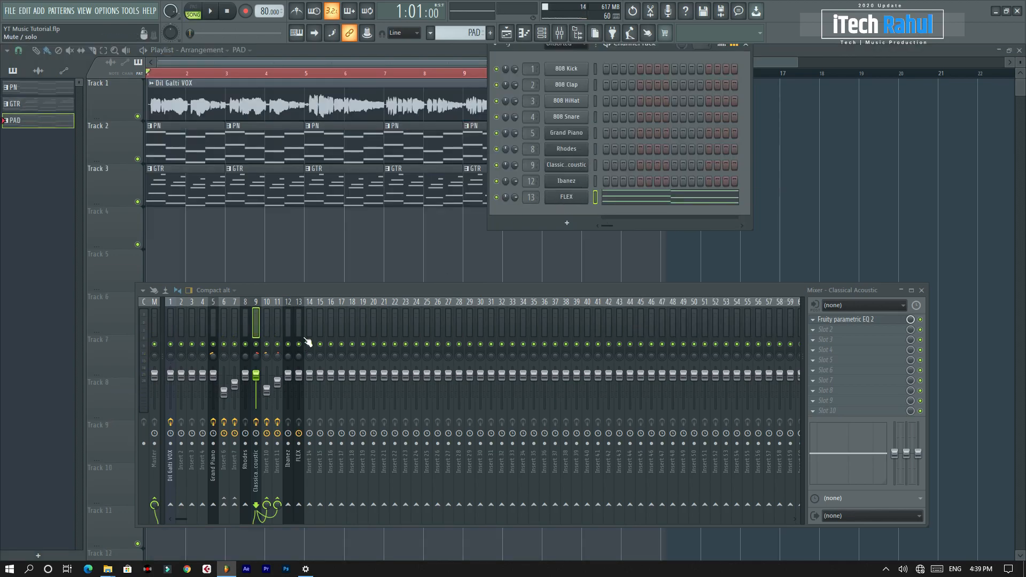
key(space)
key(space)
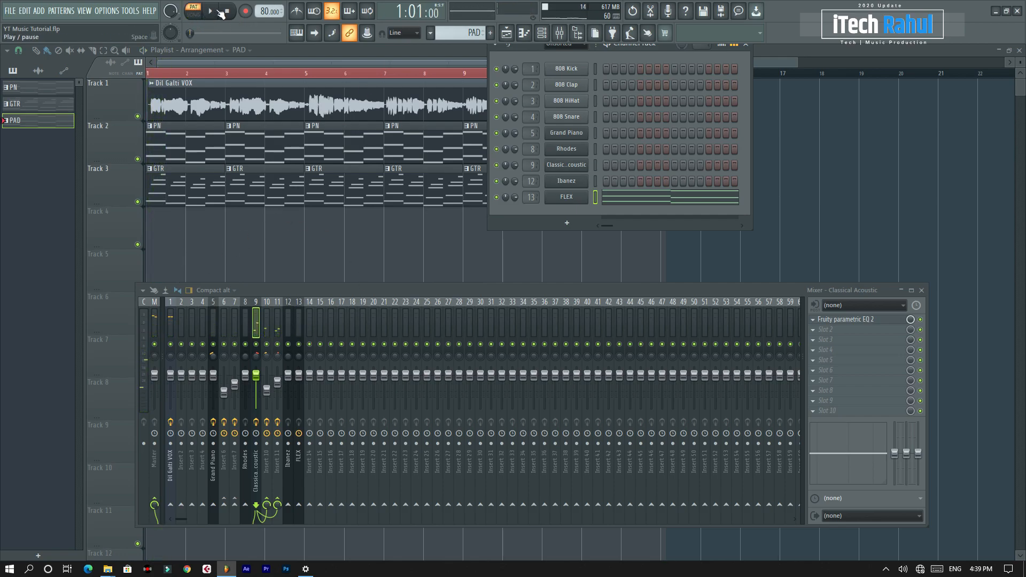
Step: Select the FLEX mixer track, and transpose all the FLEX channel's notes down one octave in the piano roll
click(308, 327)
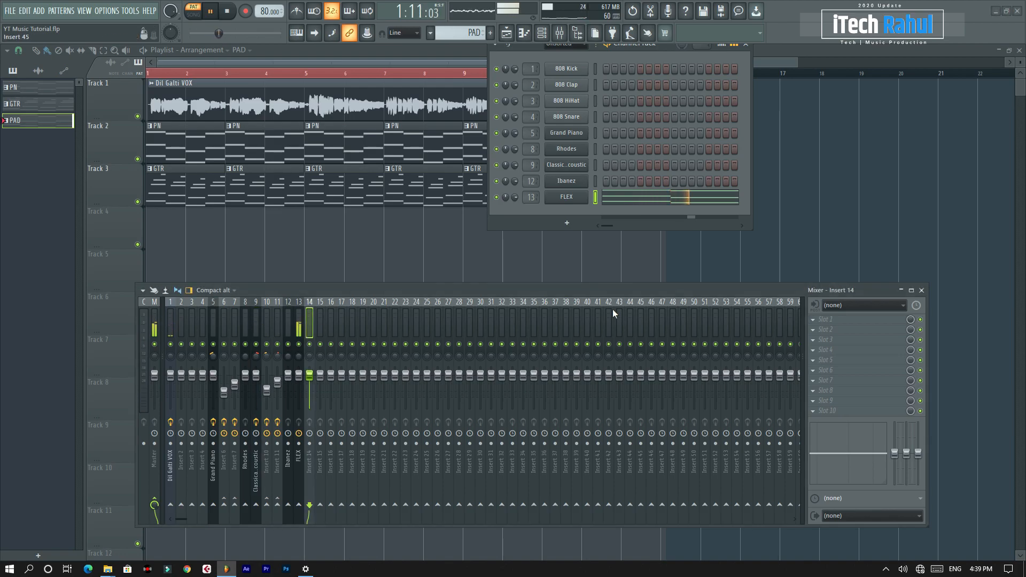
key(Left)
click(628, 197)
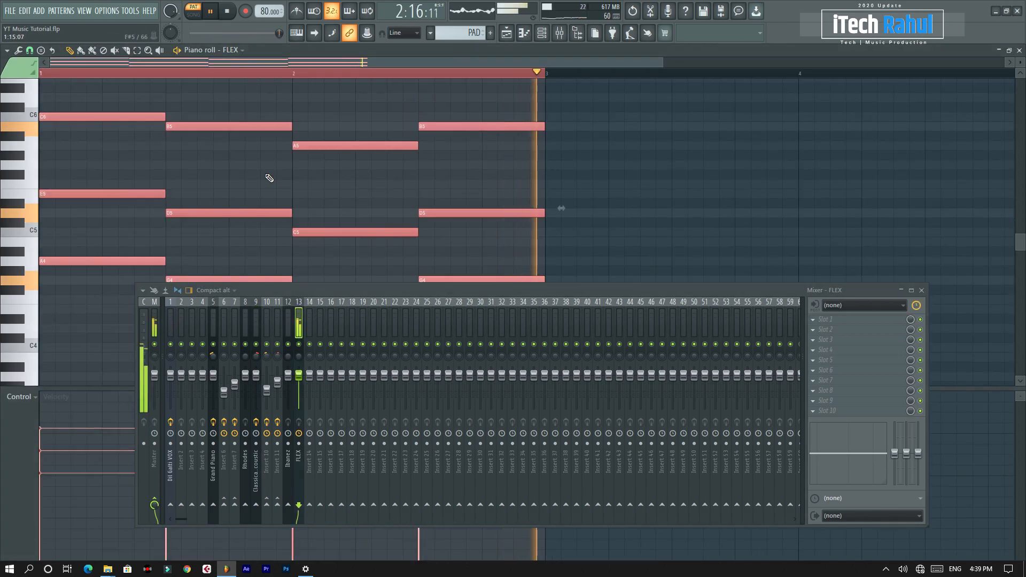
key(space)
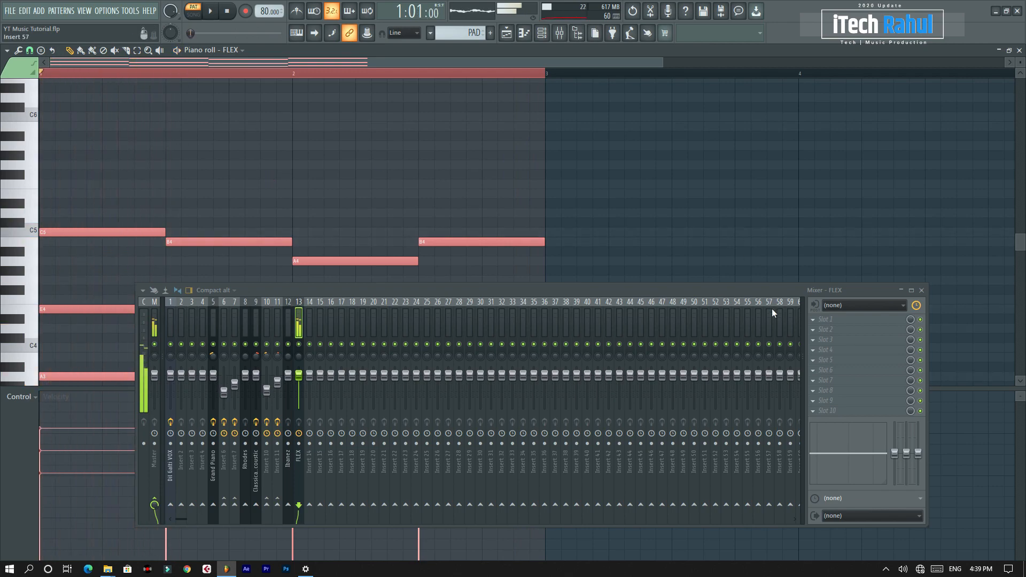
Step: Add Fruity Parametric EQ 2 to the FLEX track's first effect slot and load its HP LP preset
click(814, 322)
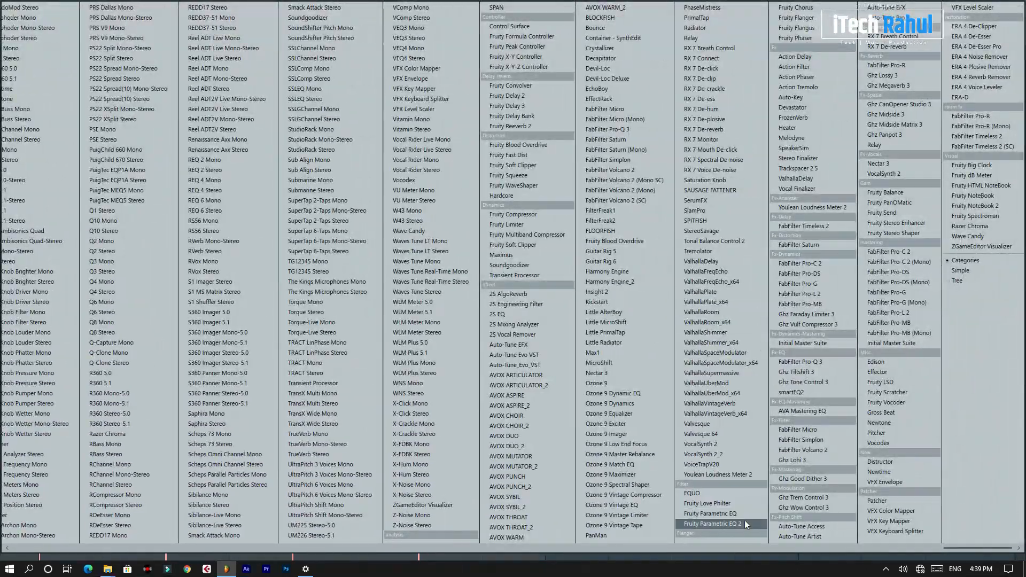
click(746, 524)
click(359, 160)
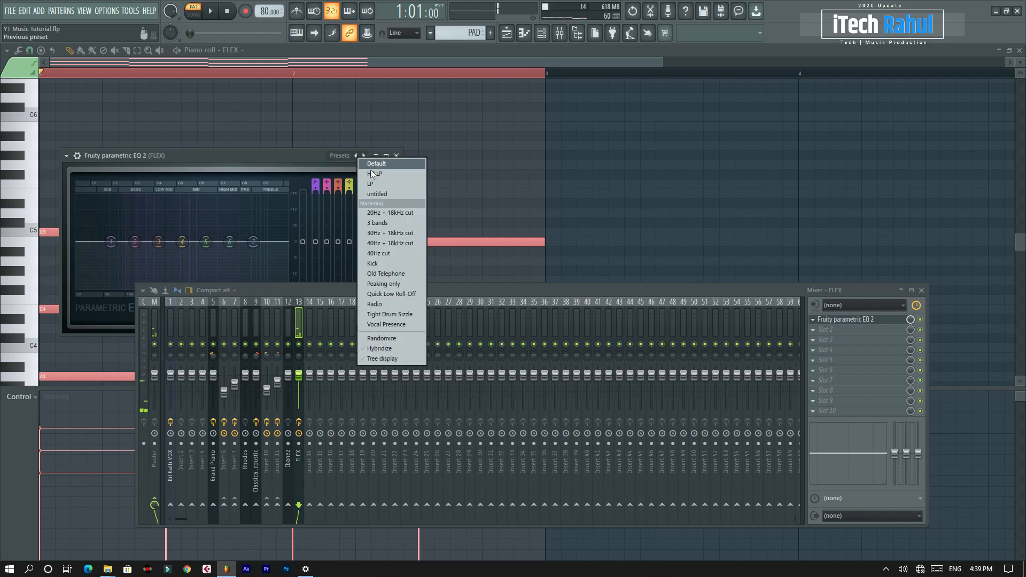
click(378, 179)
Step: Shift the FLEX equalizer's high-pass and low-pass bands lower in frequency and raise band 4 to boost the low mids
drag(282, 165, 422, 109)
key(space)
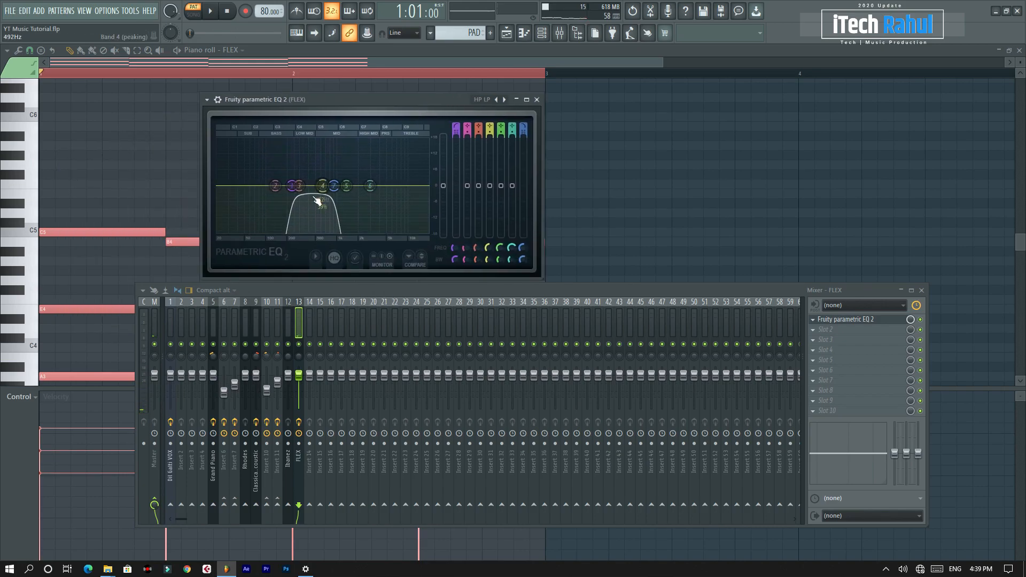
mouse_move(322, 185)
mouse_down()
mouse_move(311, 173)
mouse_move(322, 186)
mouse_up()
drag(311, 174, 302, 175)
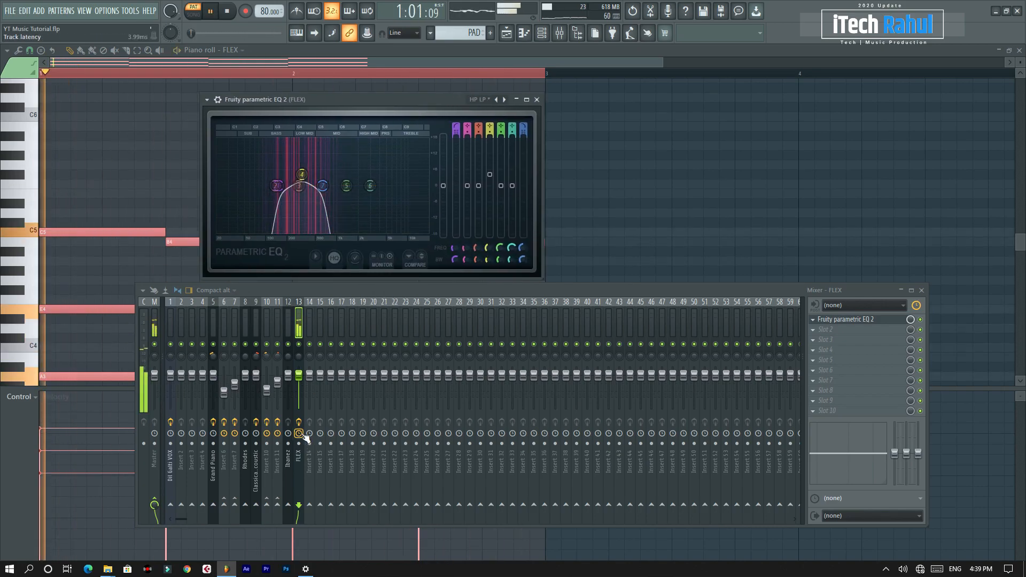
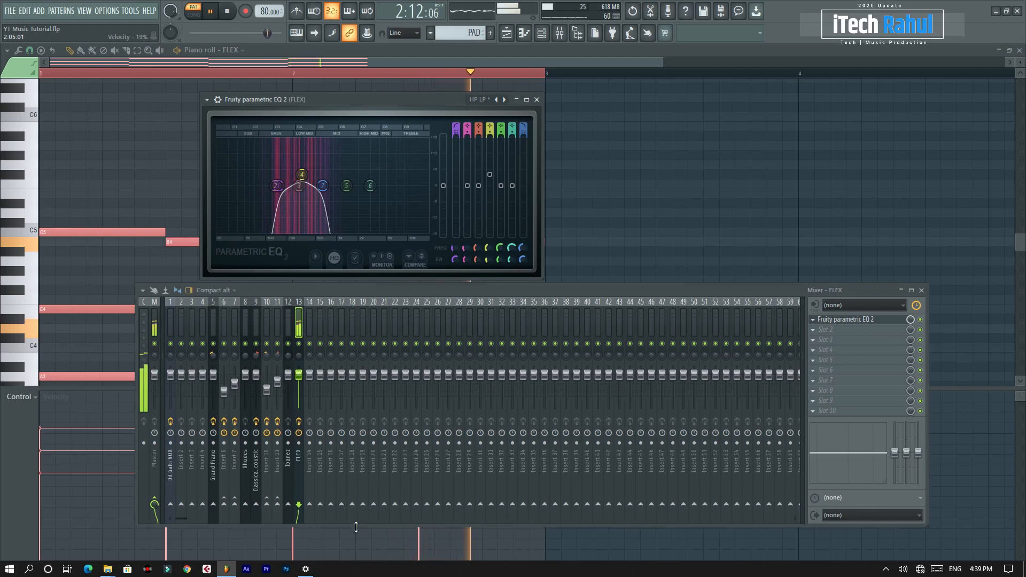
Step: Enlarge the mixer, set the Grand Piano volume to 62% with FLEX slightly lowered, and close the piano roll
drag(356, 528, 354, 560)
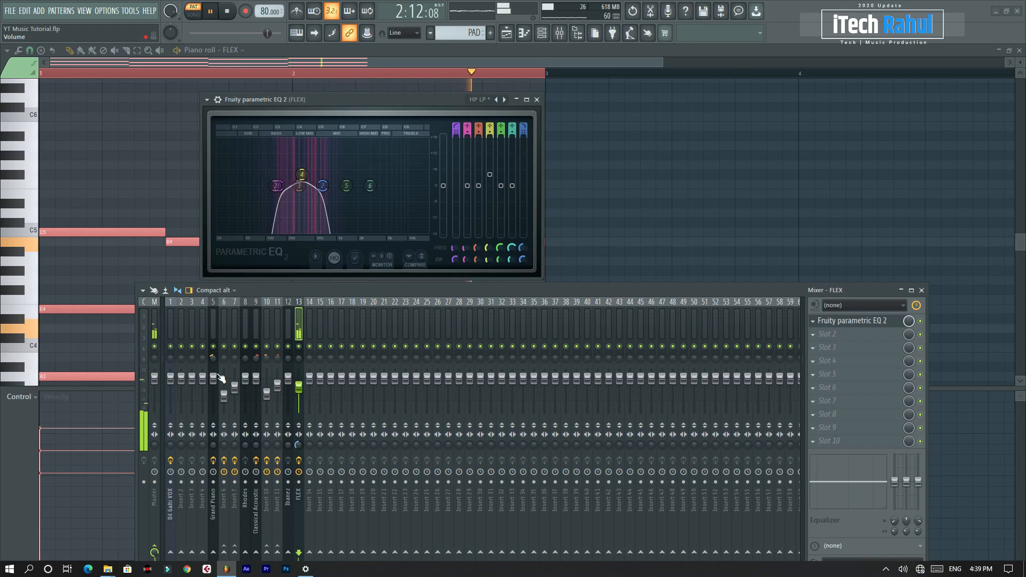
drag(214, 381, 214, 393)
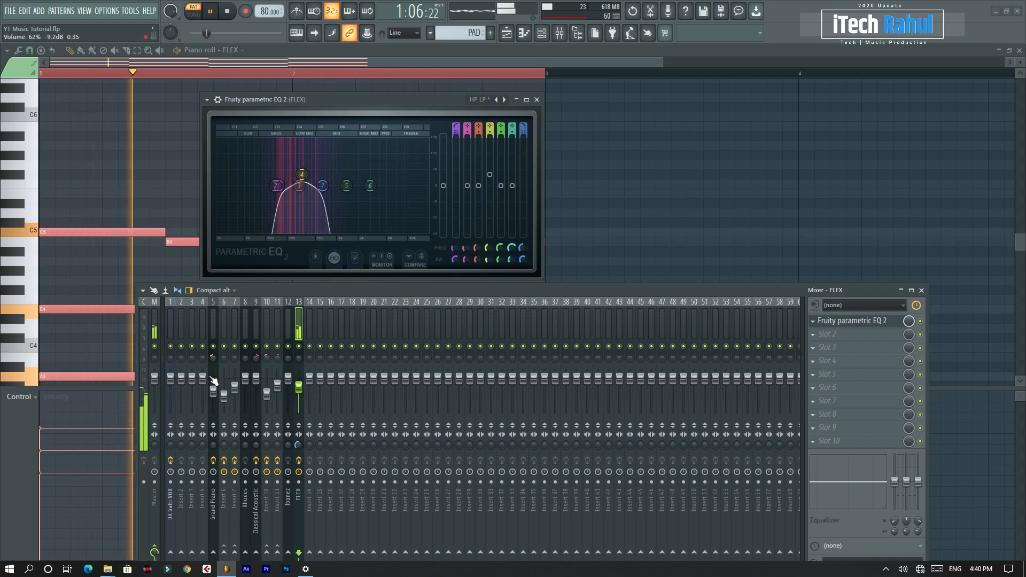
click(1019, 50)
Step: Place four PAD clips back to back on Track 4 from bar 5 to bar 13
click(620, 243)
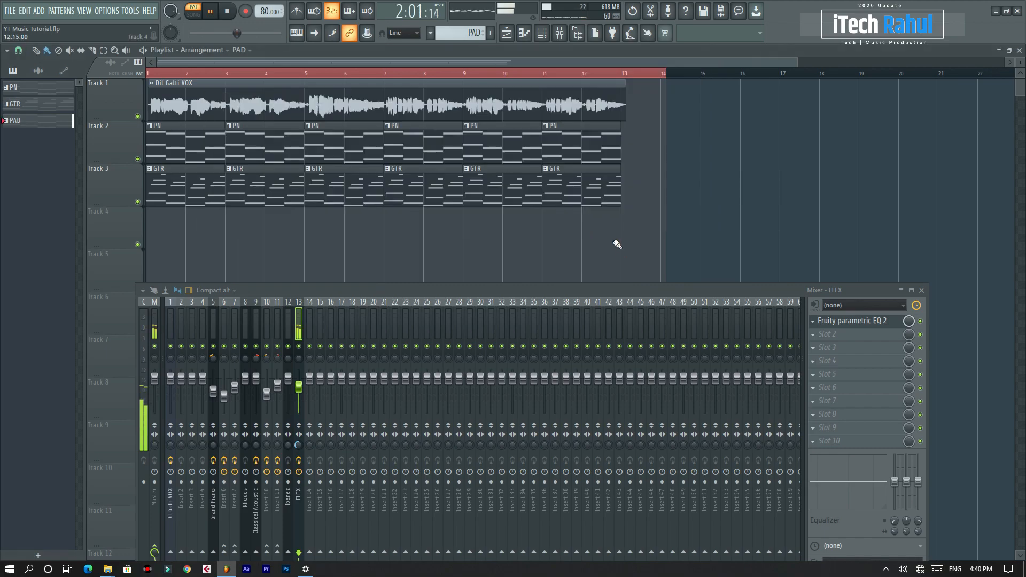
drag(230, 225, 155, 225)
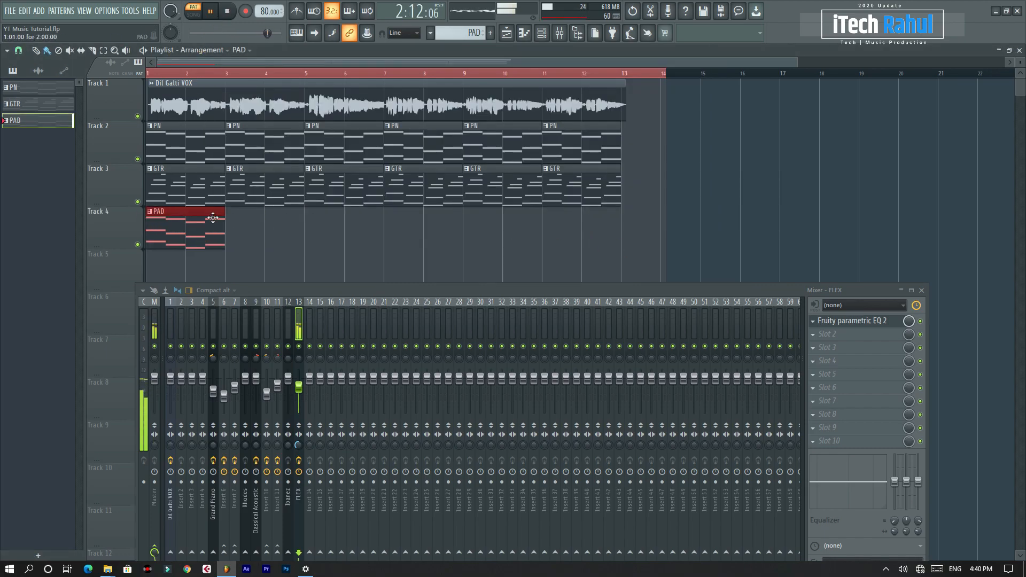
drag(241, 229, 348, 241)
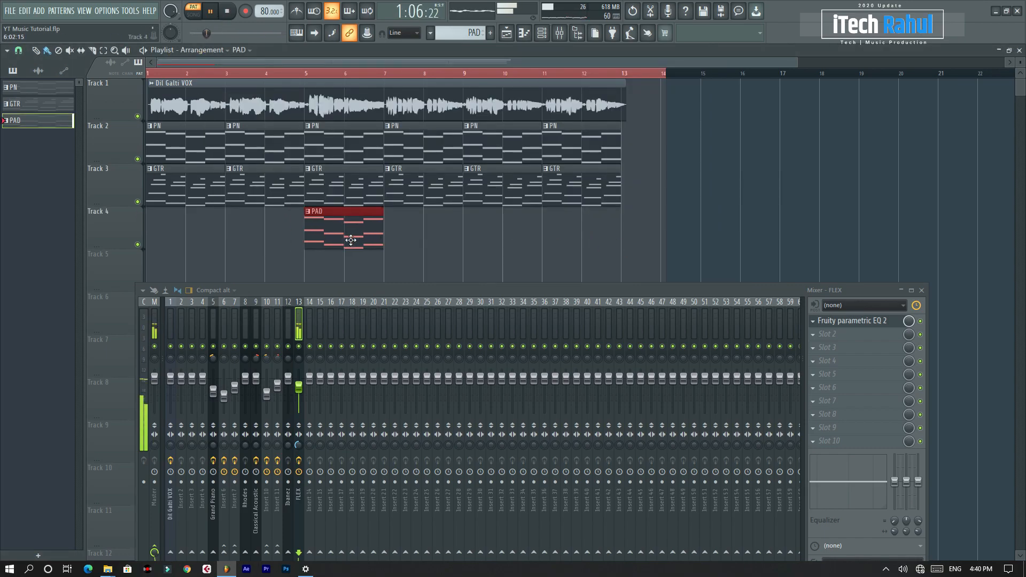
drag(418, 228, 558, 227)
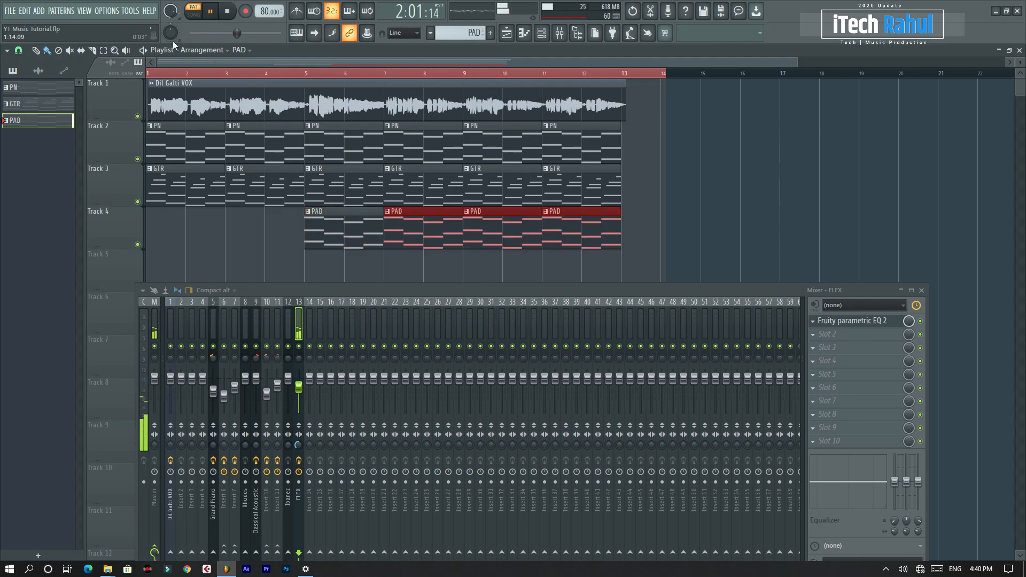
Step: Play the arrangement and review the PN pattern's Grand Piano notes in the piano roll
key(space)
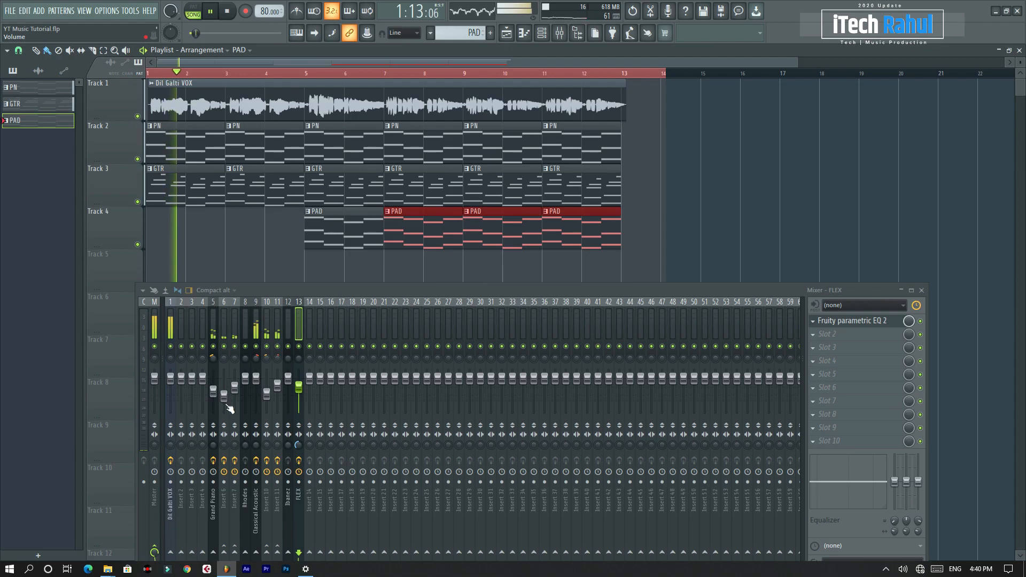
double_click(211, 137)
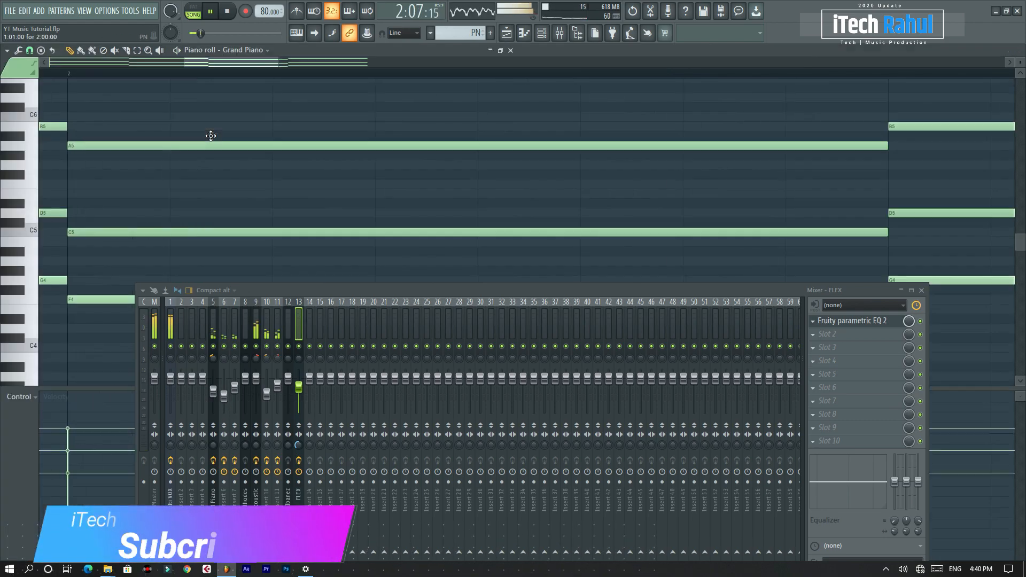
key(ctrl+a)
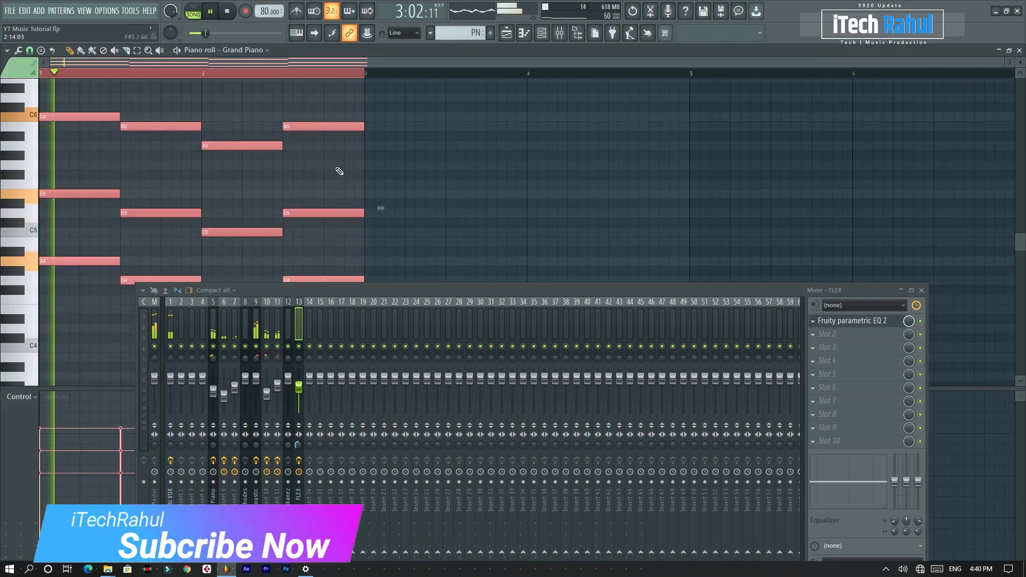
click(1019, 50)
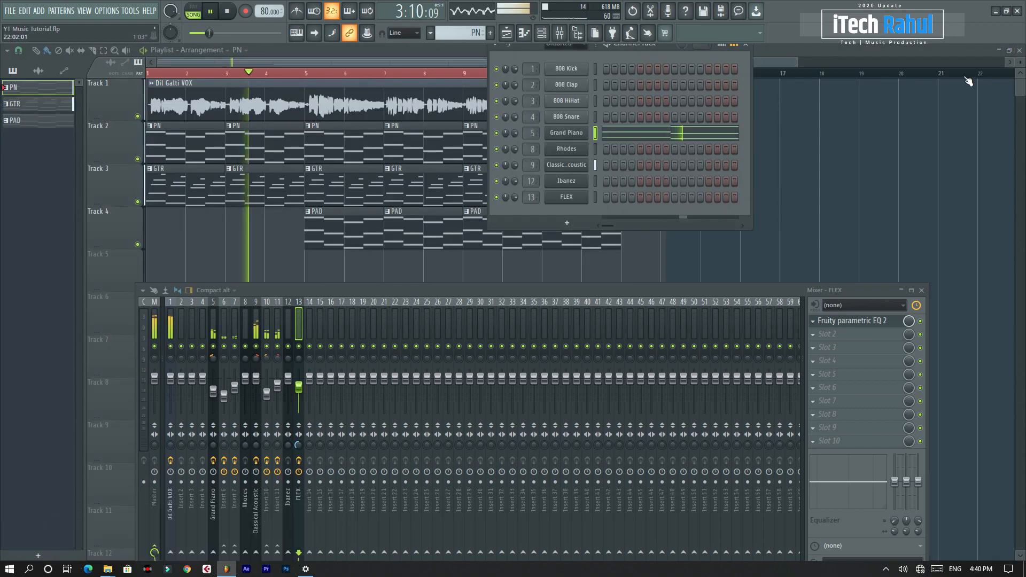
Step: Split each Grand Piano chord in the PN pattern into two equal halves and slightly raise the Grand Piano's mixer level
click(642, 140)
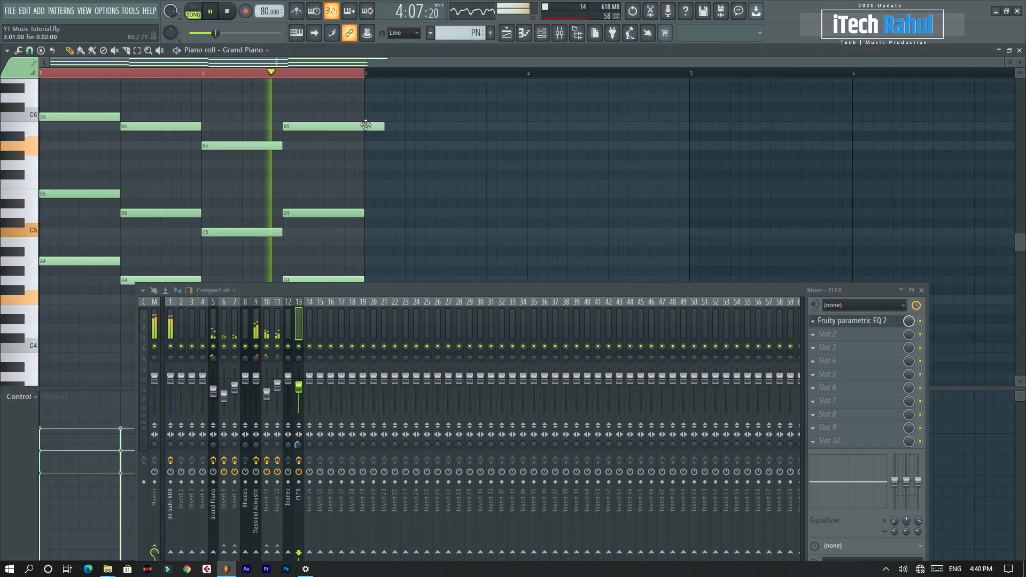
mouse_move(365, 125)
mouse_down()
mouse_move(324, 126)
mouse_move(358, 131)
mouse_up()
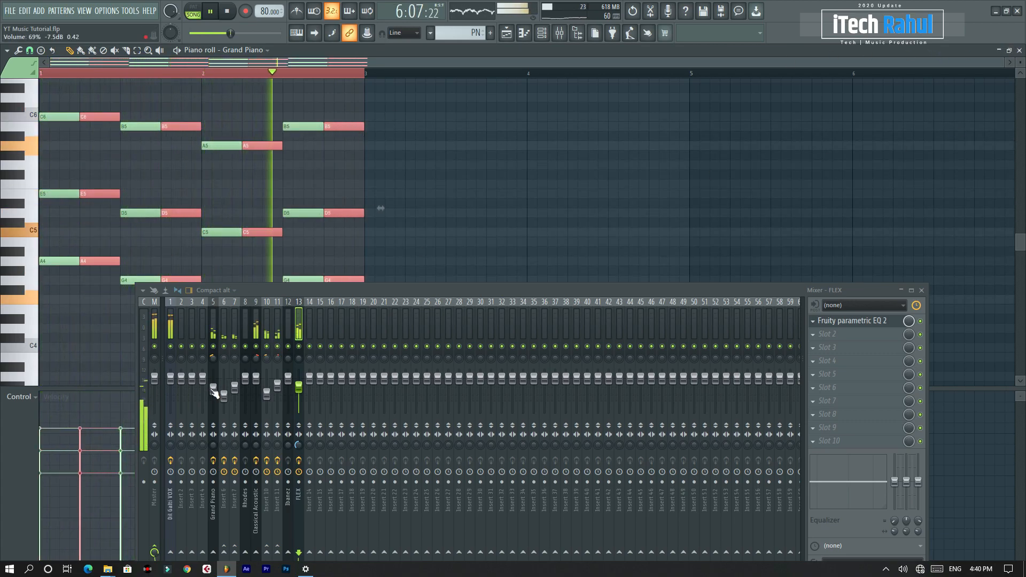
click(1019, 50)
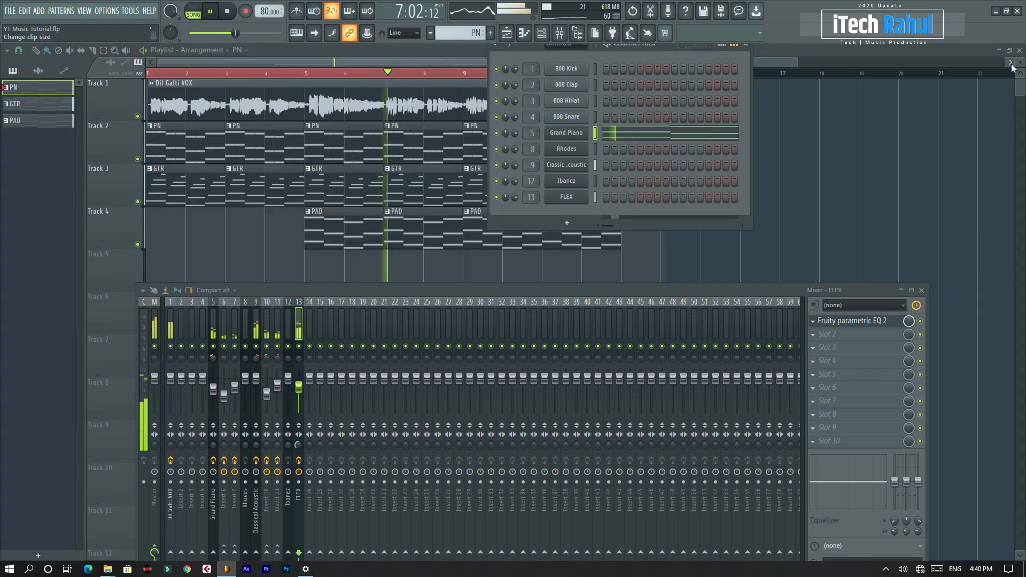
click(748, 44)
key(space)
Step: Create a new pattern named OTHER and paste the Grand Piano chords into its Rhodes channel
click(490, 33)
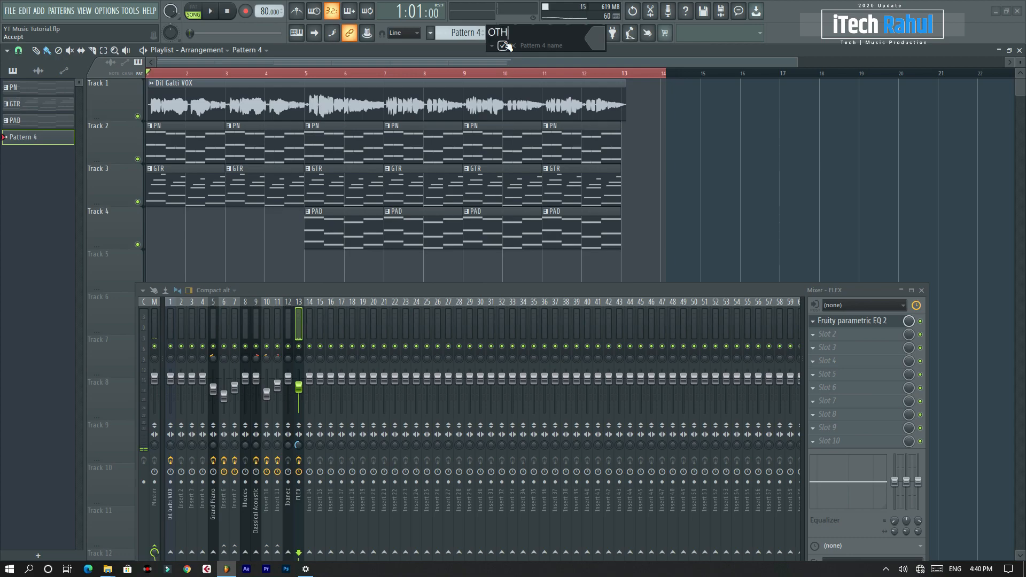
text(OTHER)
click(505, 45)
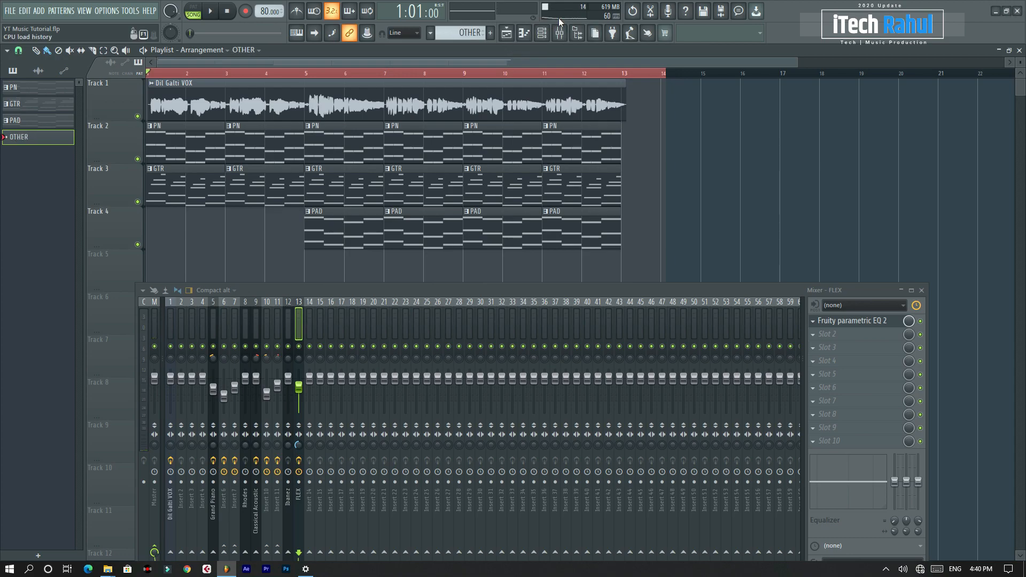
click(542, 33)
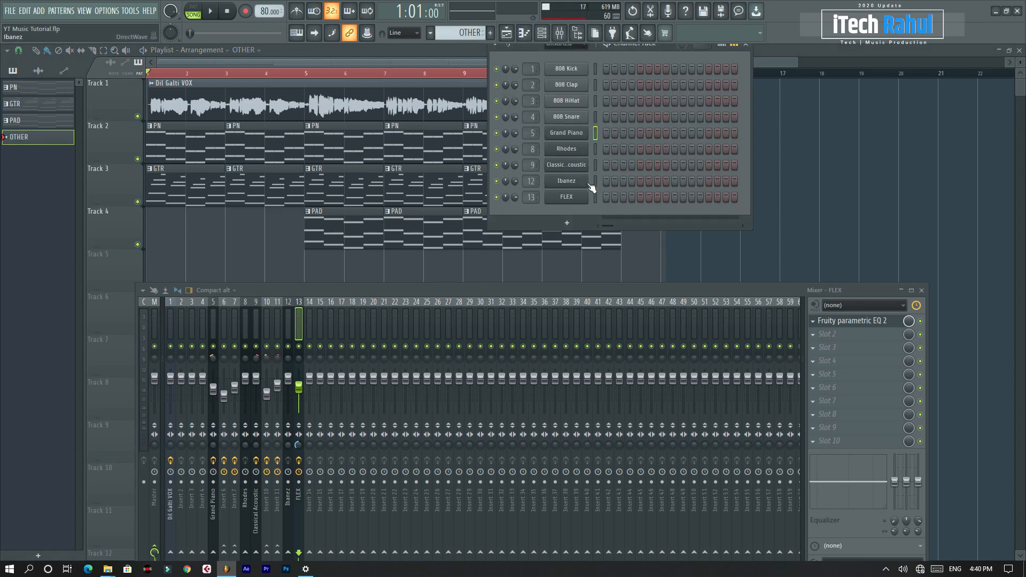
right_click(585, 150)
click(736, 169)
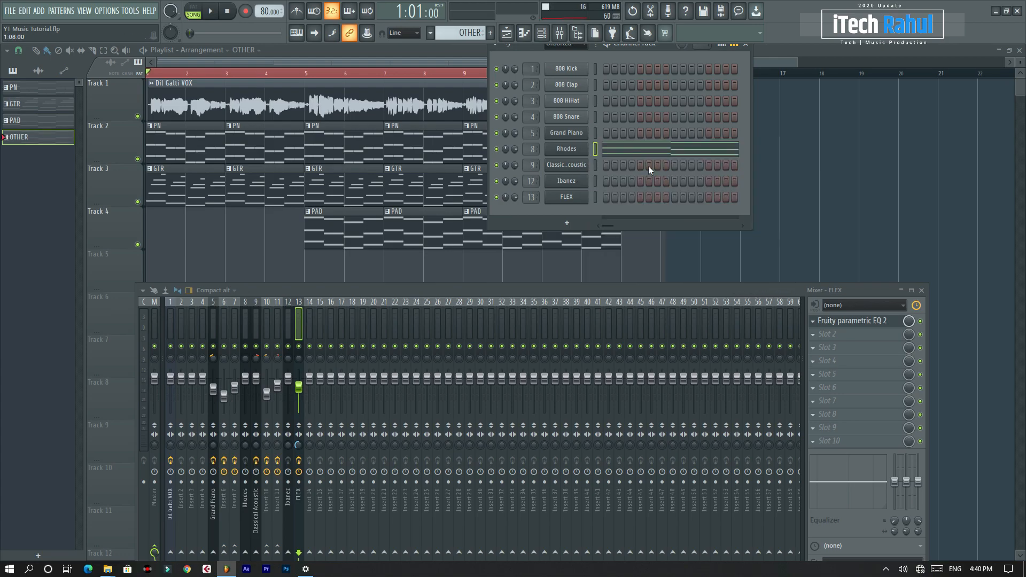
Step: Play the OTHER pattern and load Fruity Parametric EQ 2 with the HP LP preset in the Rhodes track's first effect slot
click(213, 11)
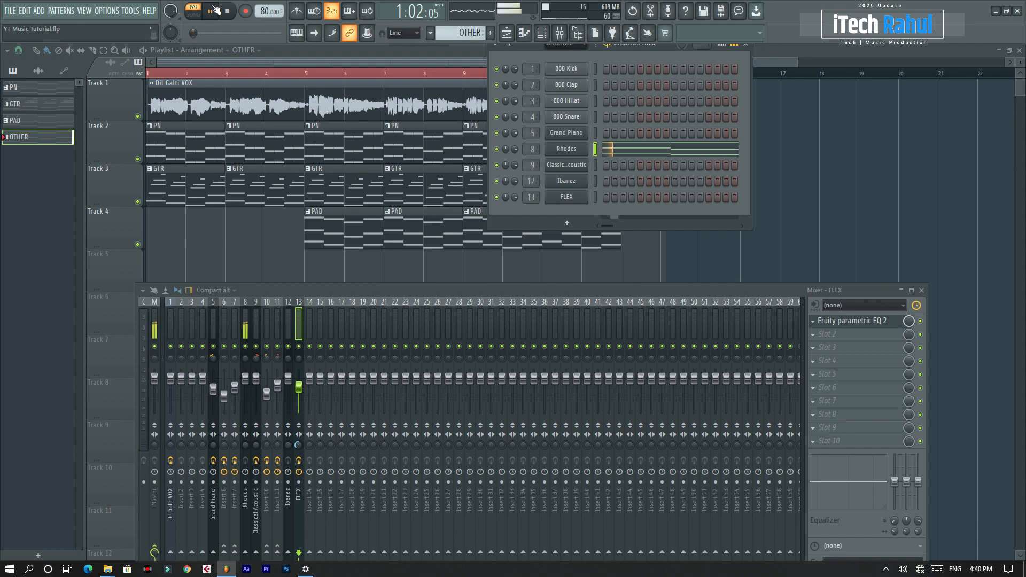
click(247, 332)
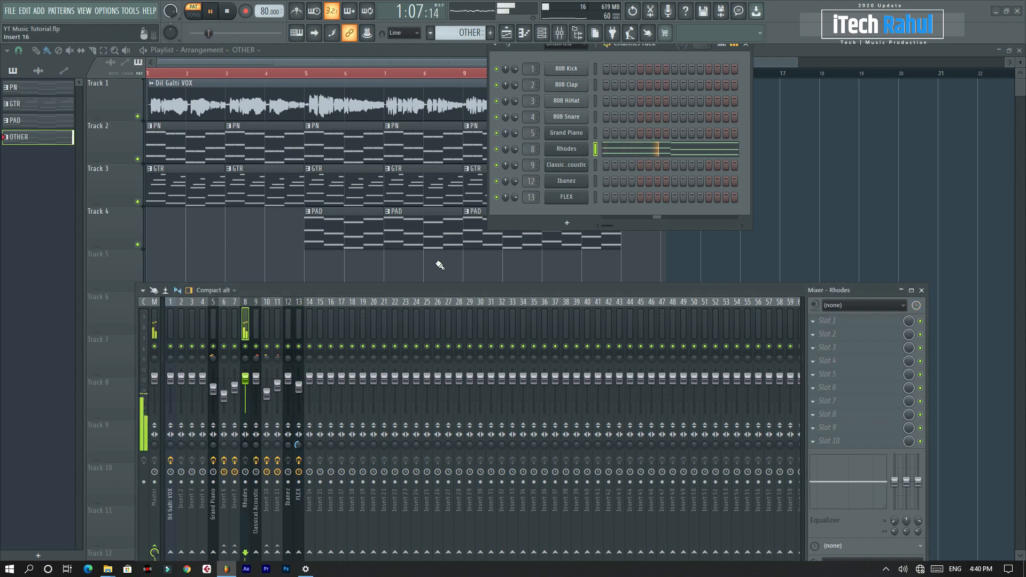
click(817, 323)
click(726, 524)
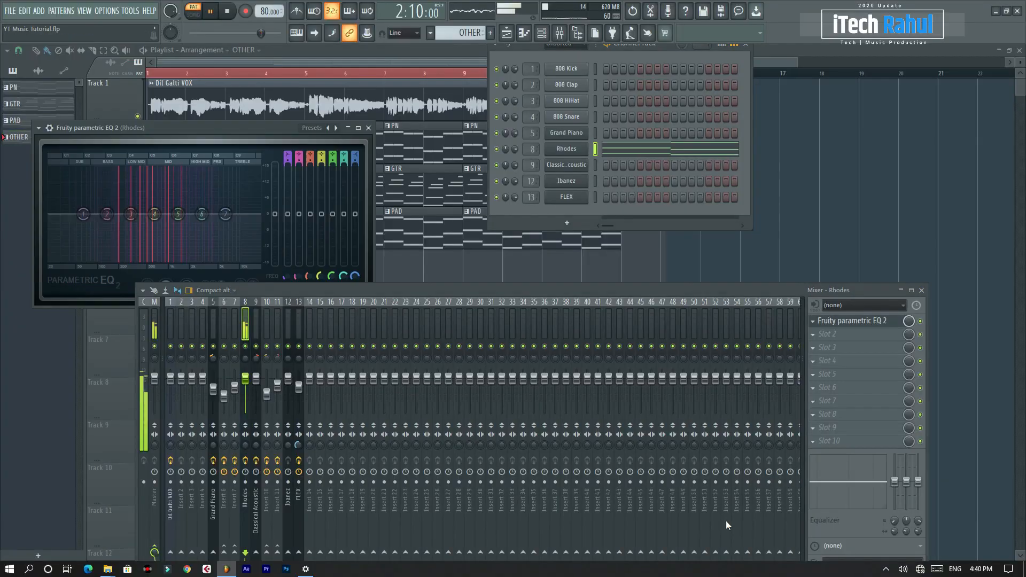
right_click(336, 129)
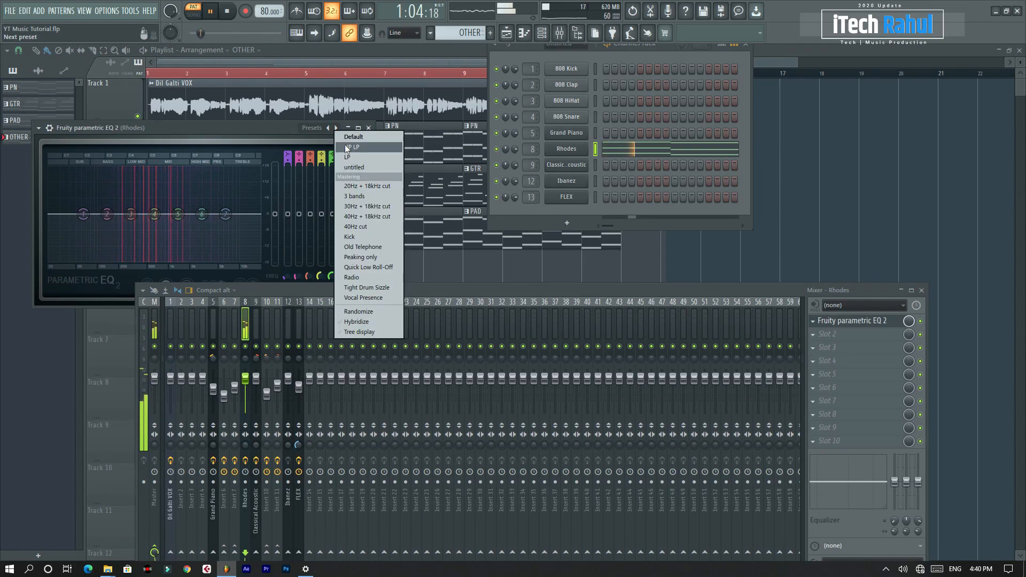
click(349, 176)
Step: Narrow the Rhodes equalizer's high-pass and low-pass bands around the mids, raise band 4 near 550 Hz, and audition the result
drag(155, 214, 146, 198)
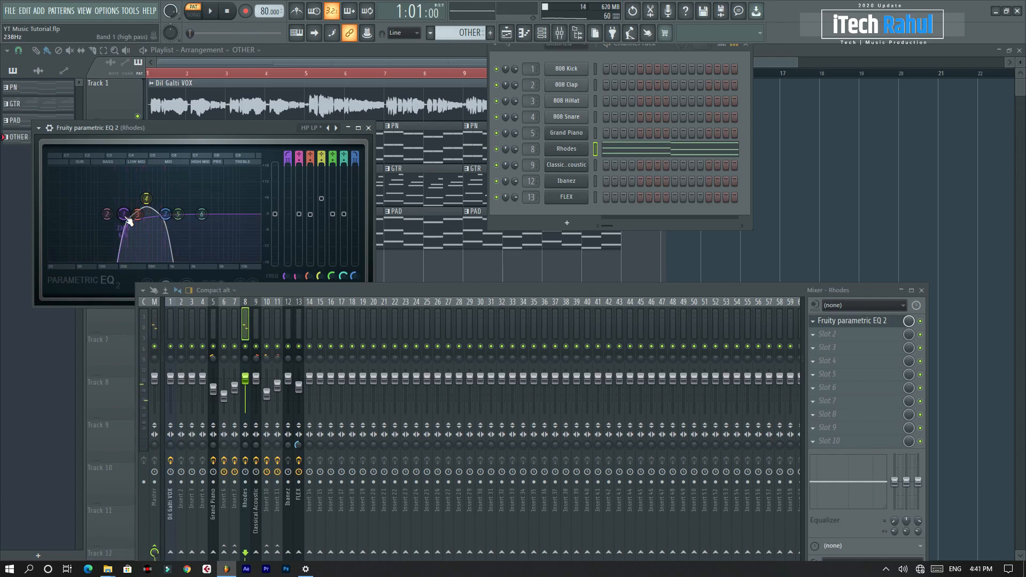
drag(124, 214, 156, 201)
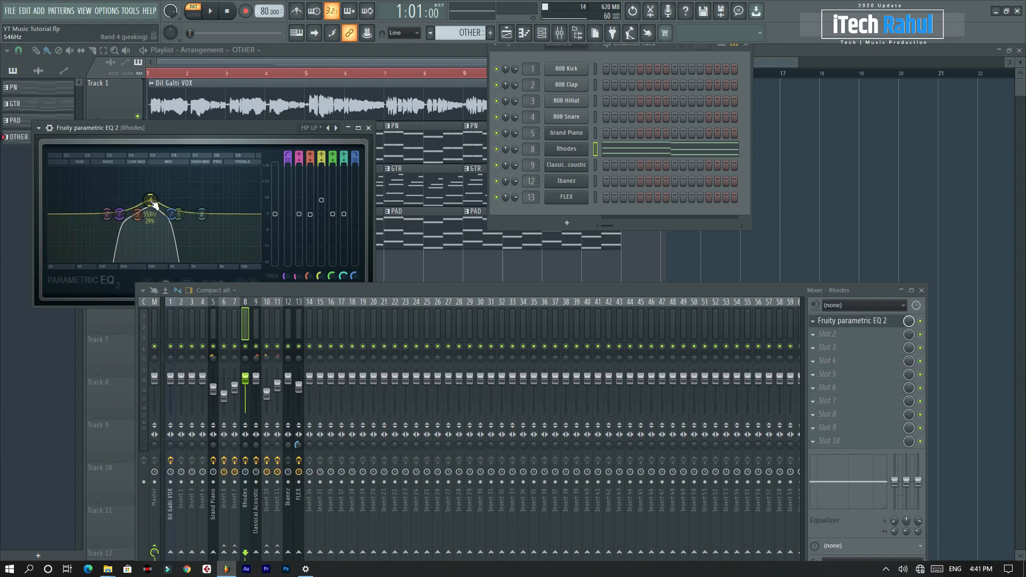
key(space)
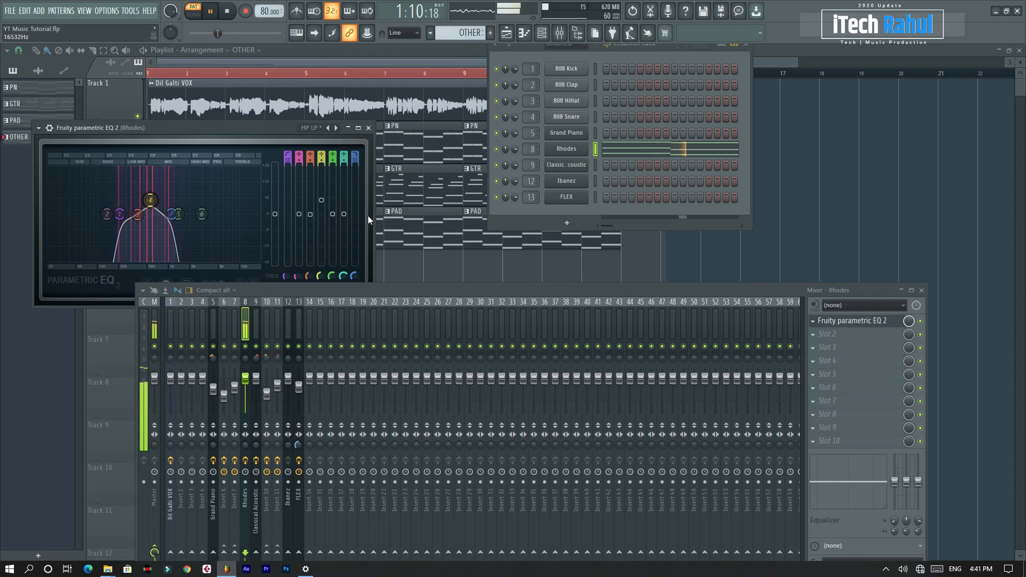
right_click(553, 268)
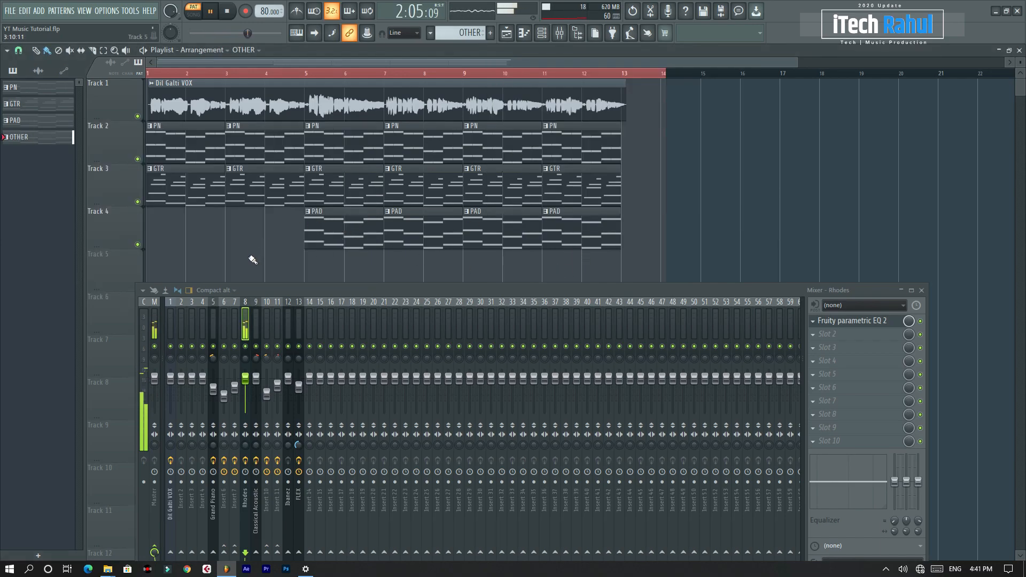
Step: Place four OTHER clips back to back on Track 5 from bar 5 to bar 13
click(269, 262)
scroll(270, 264, down, 2)
drag(284, 185, 161, 181)
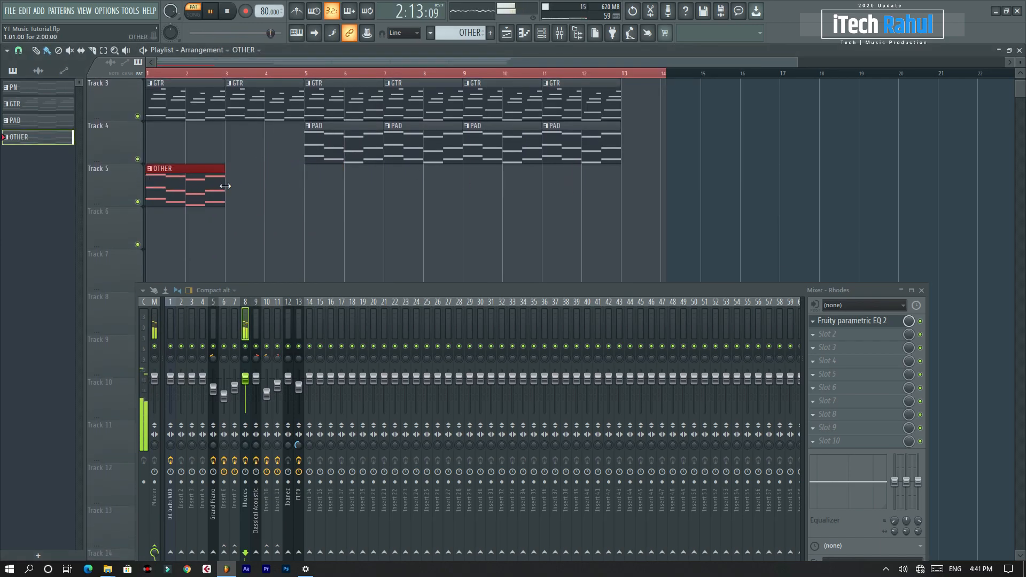
click(304, 191)
right_click(222, 199)
click(398, 187)
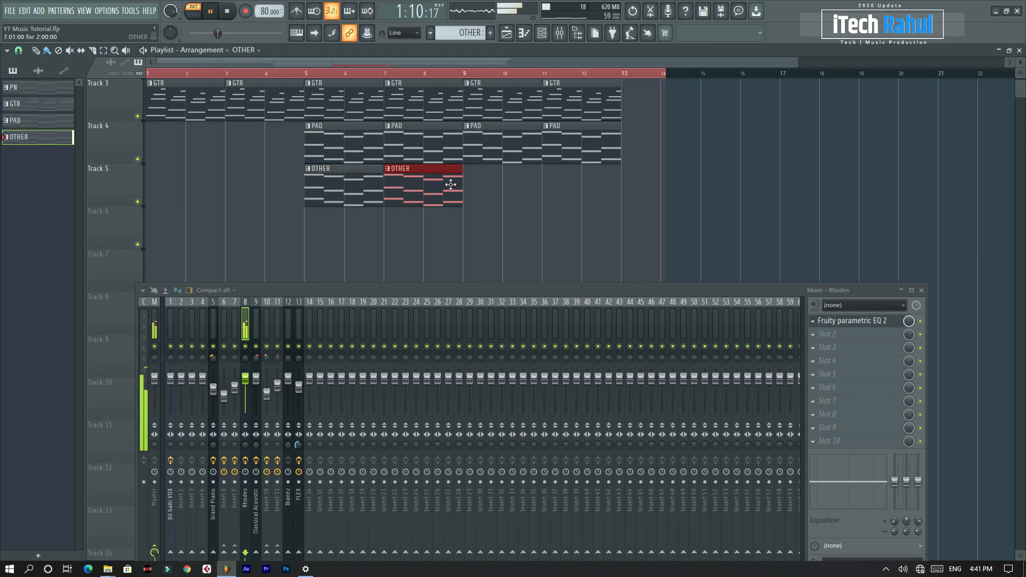
click(479, 187)
click(594, 187)
drag(604, 187, 564, 187)
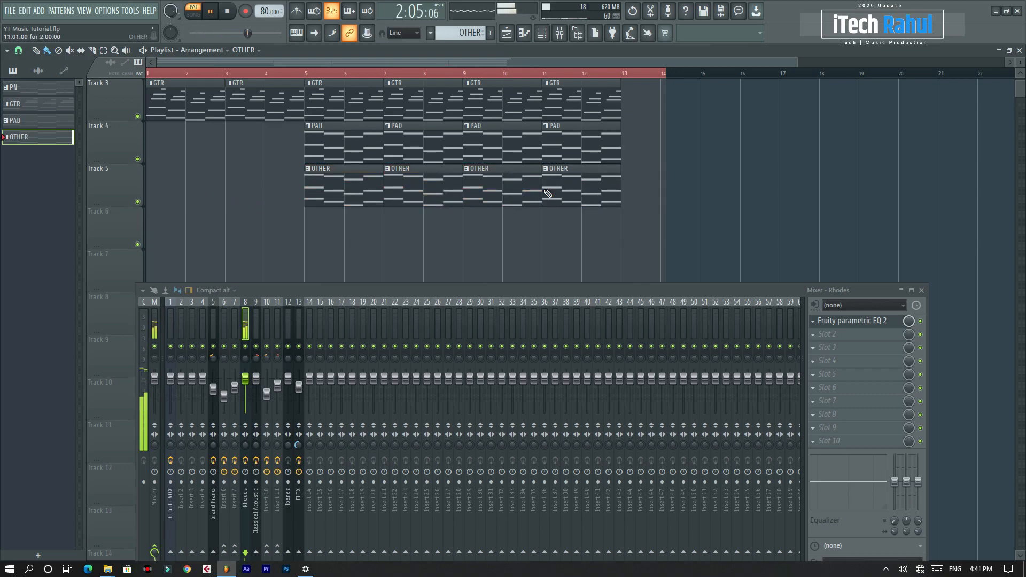
Step: Lower the Rhodes mixer level, switch playback to song mode, and close the piano roll, channel rack and mixer
double_click(551, 193)
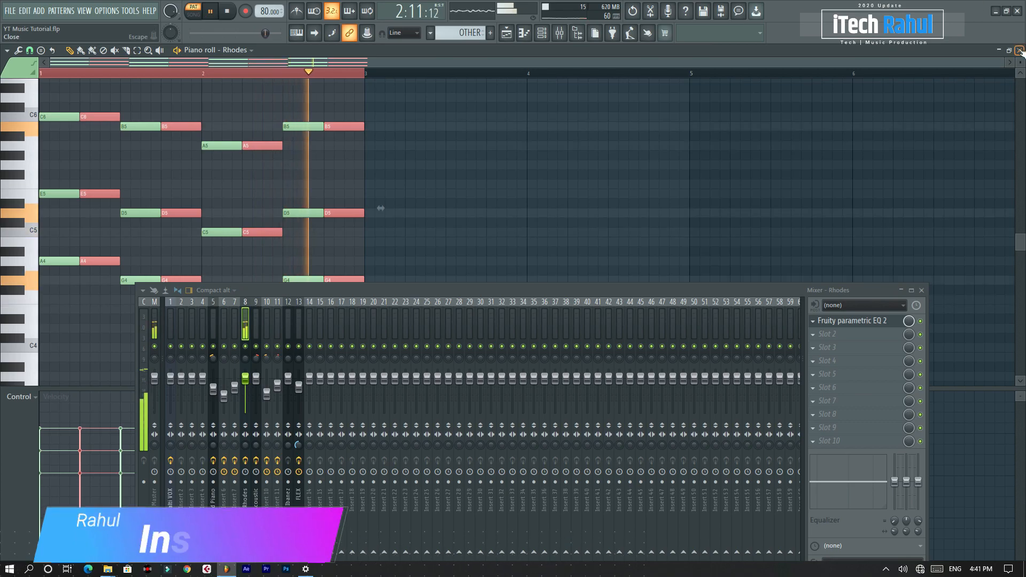
key(F7)
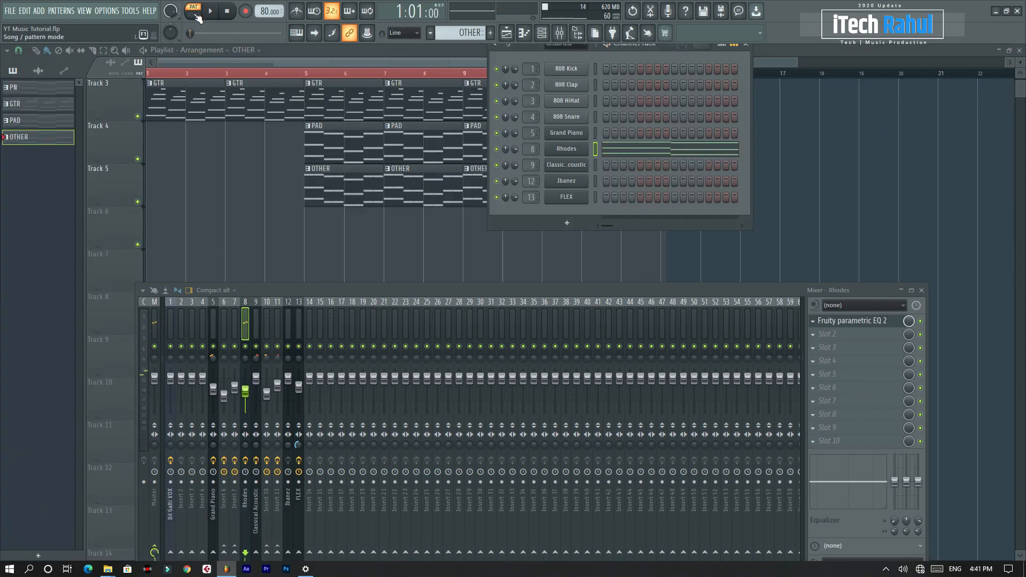
click(746, 46)
scroll(432, 164, up, 2)
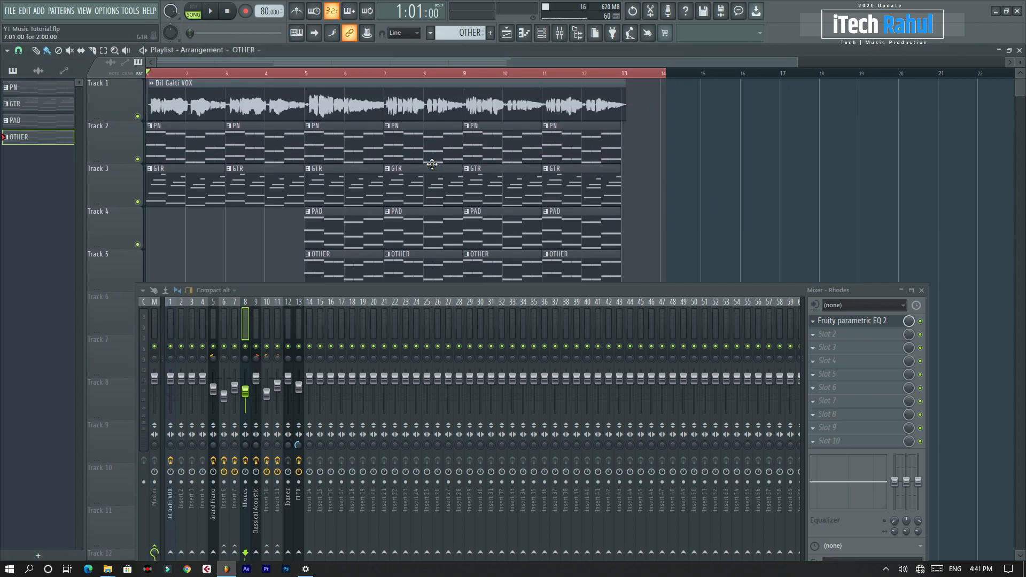
click(922, 290)
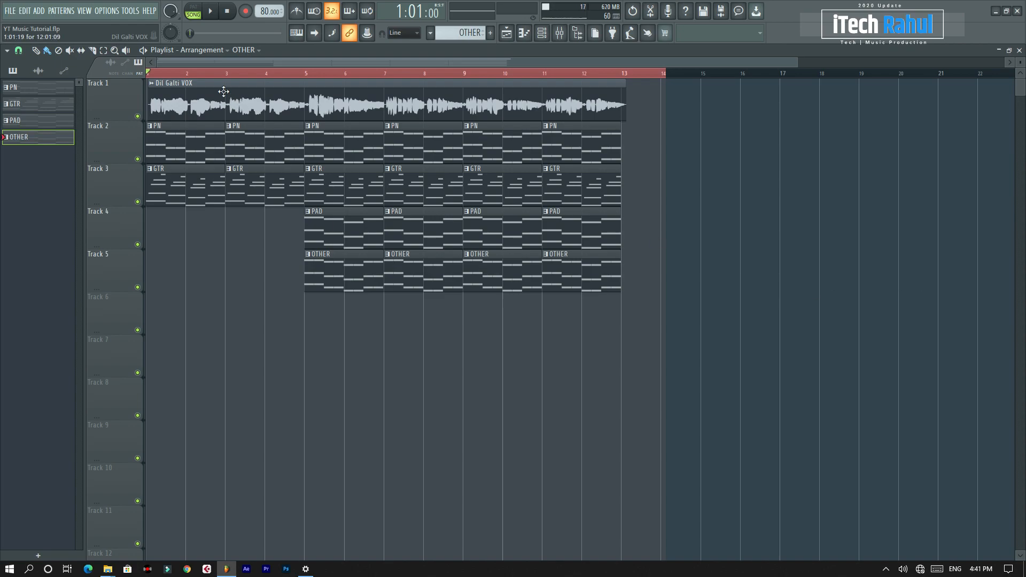
Step: Play the song from several positions, set the Rhodes volume to 50%, and move the mixer down to uncover Track 5
click(210, 10)
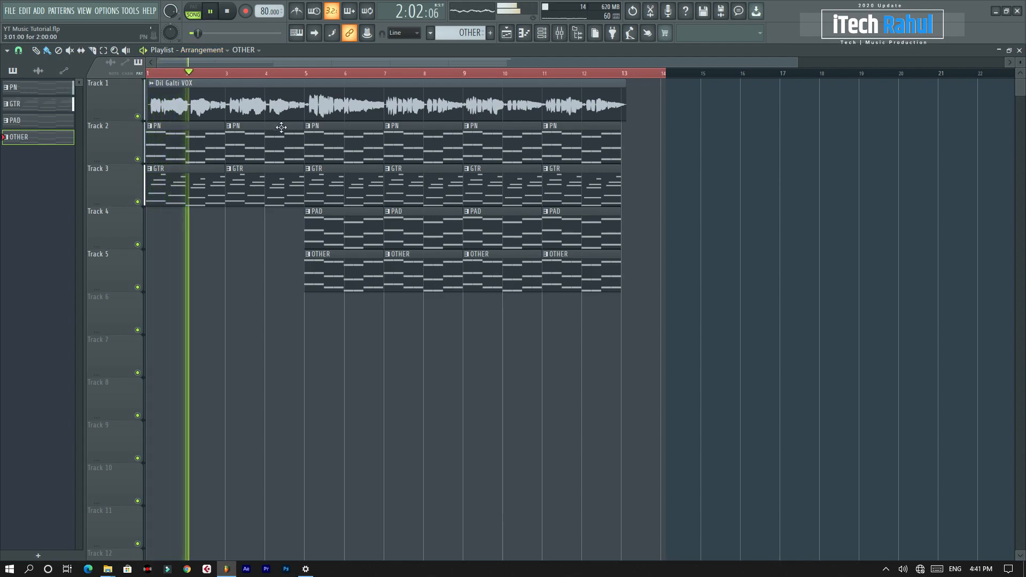
click(226, 69)
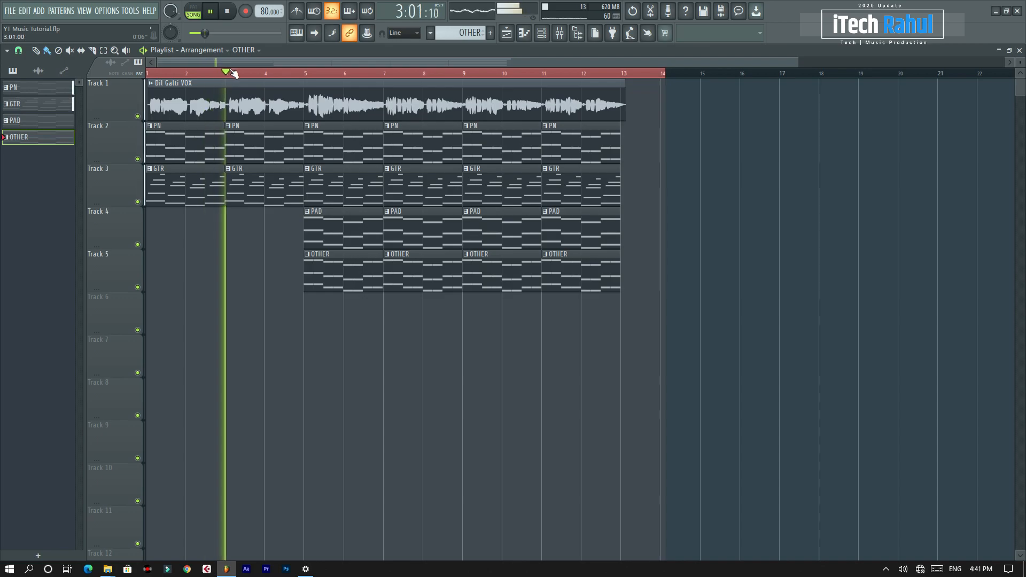
click(263, 73)
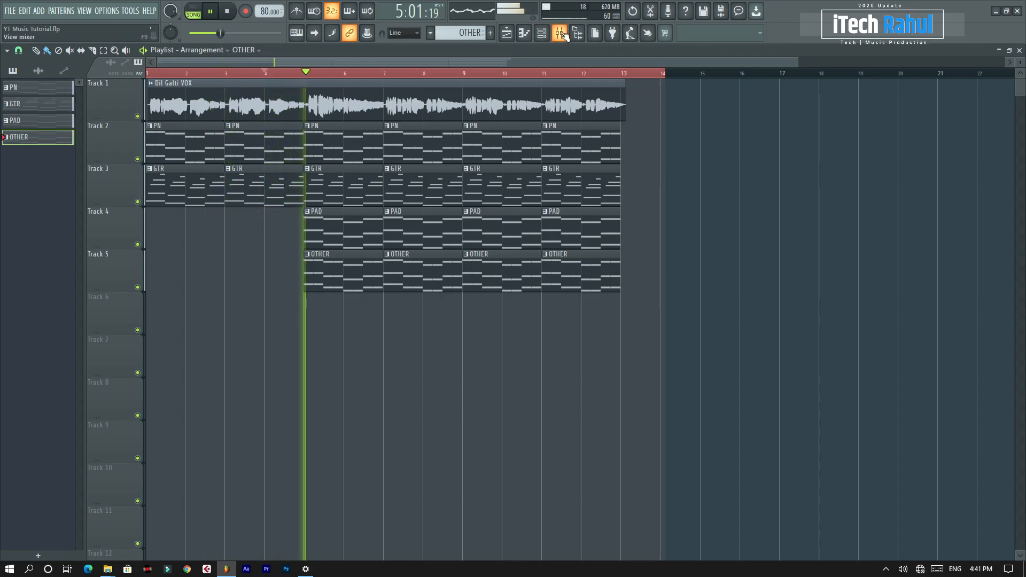
key(F9)
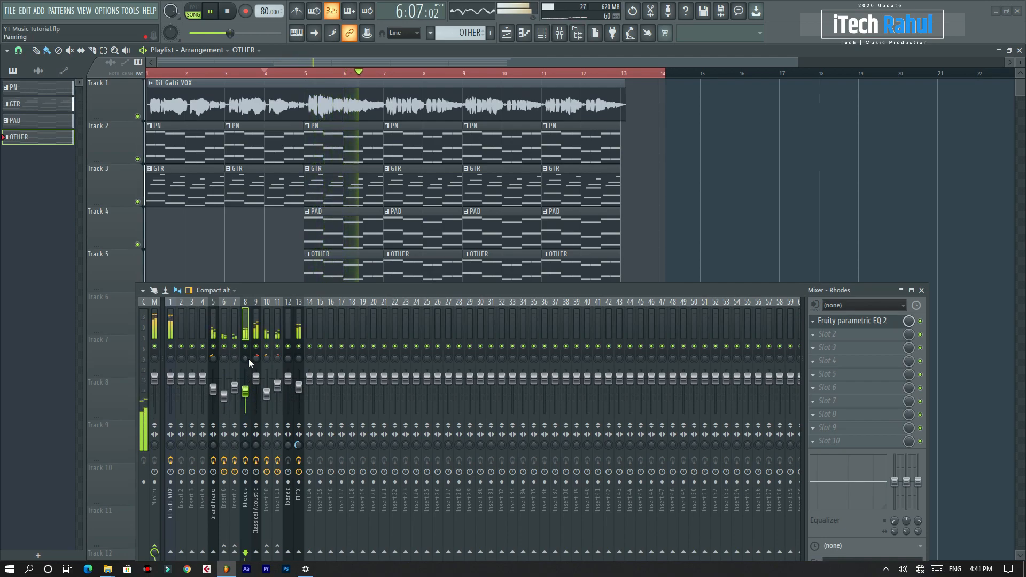
scroll(245, 380, down, 2)
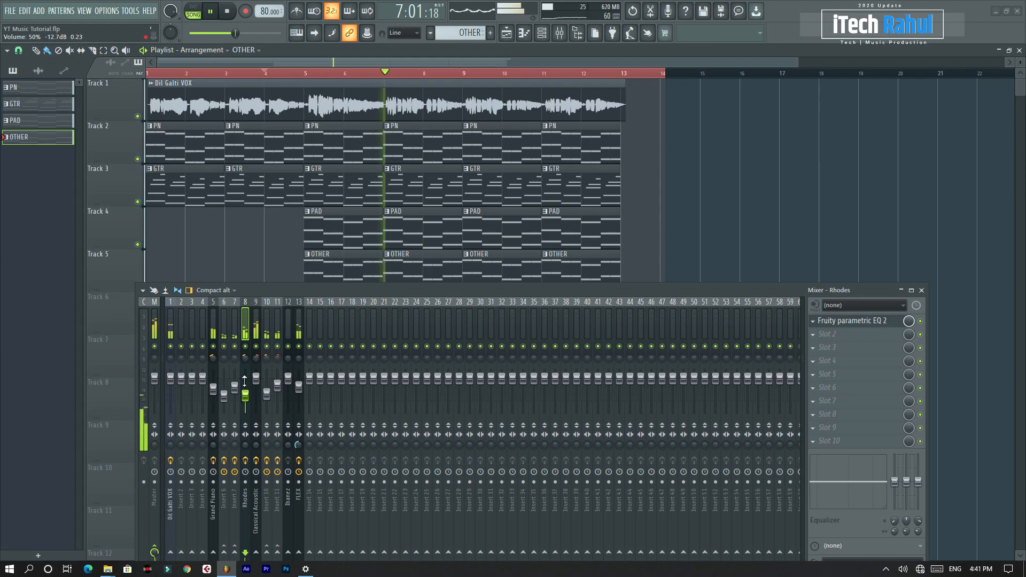
drag(512, 296, 519, 319)
Step: Try the song without the two OTHER clips from bar 9 to bar 13 on Track 5, and put them back
right_click(504, 288)
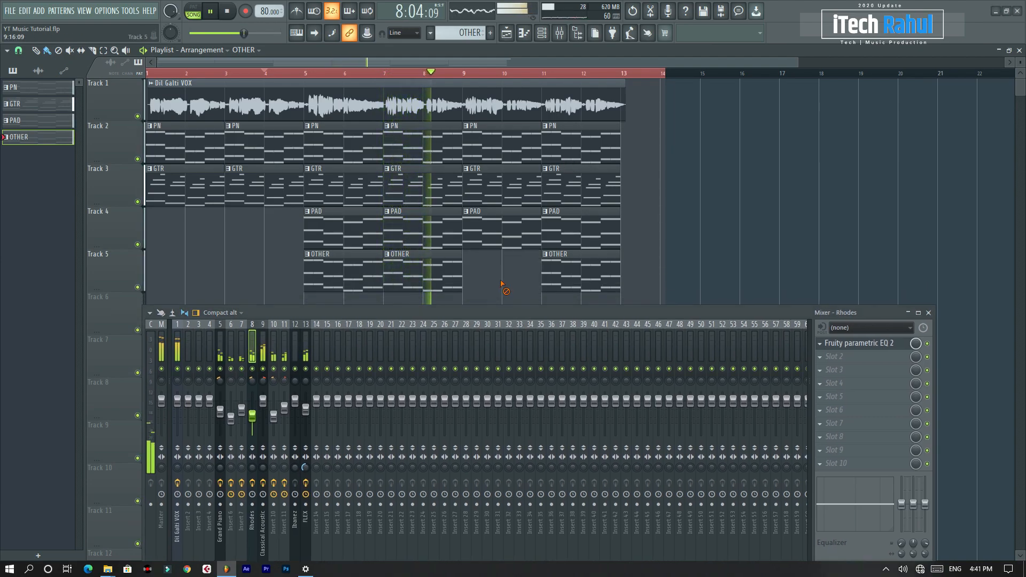
right_click(550, 289)
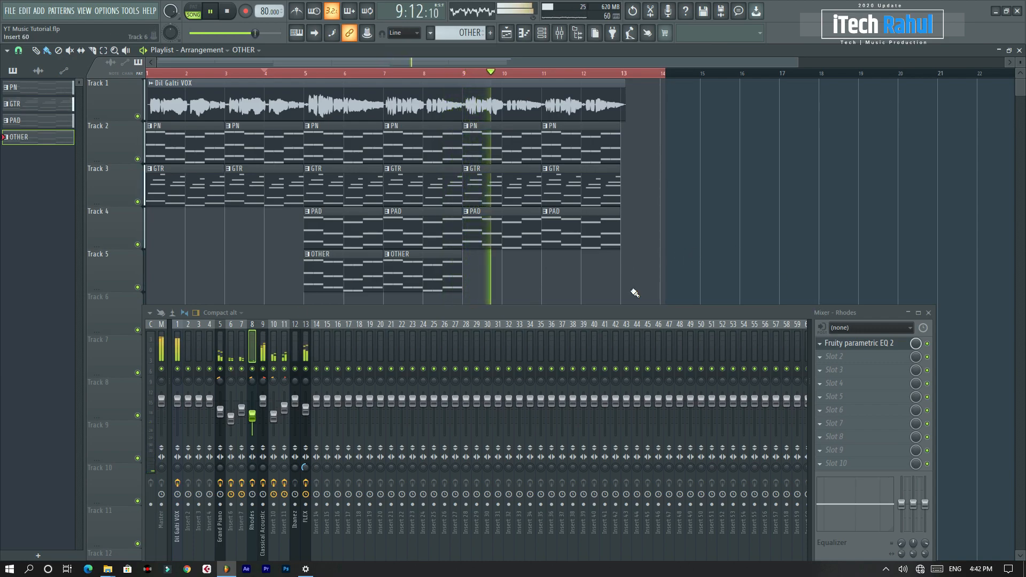
click(499, 268)
click(550, 265)
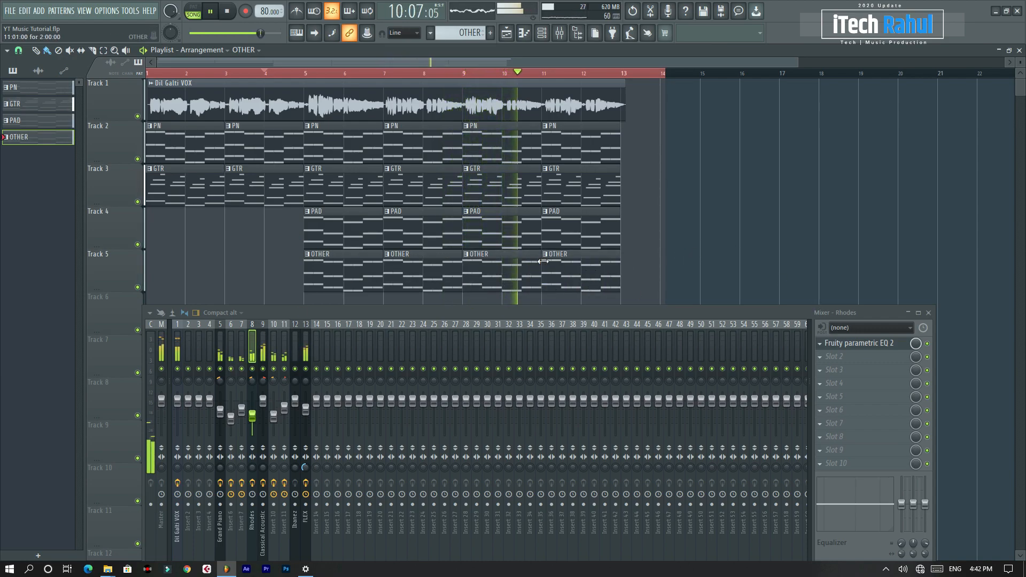
Step: Delete the two PAD clips from bar 9 to bar 13 on Track 4 and play the song from bar 9
right_click(512, 231)
right_click(577, 228)
click(463, 73)
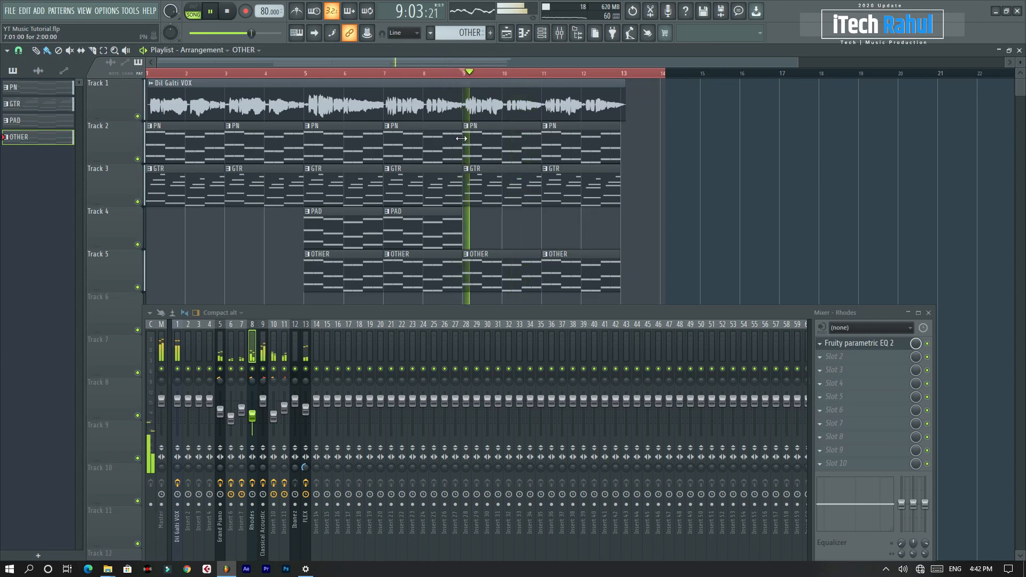
Step: Stop playback and create a new pattern named BS
key(F9)
key(space)
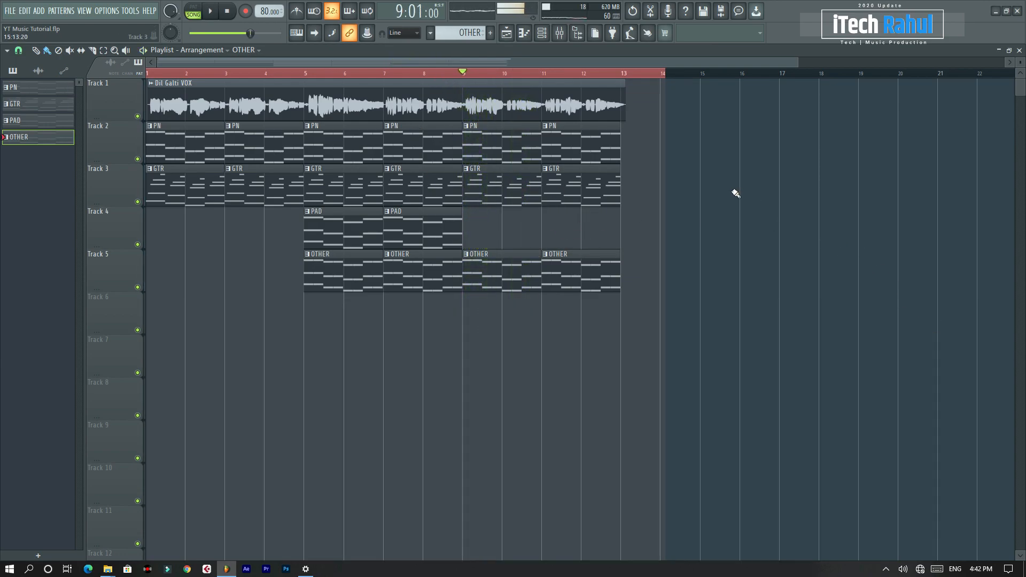
click(559, 35)
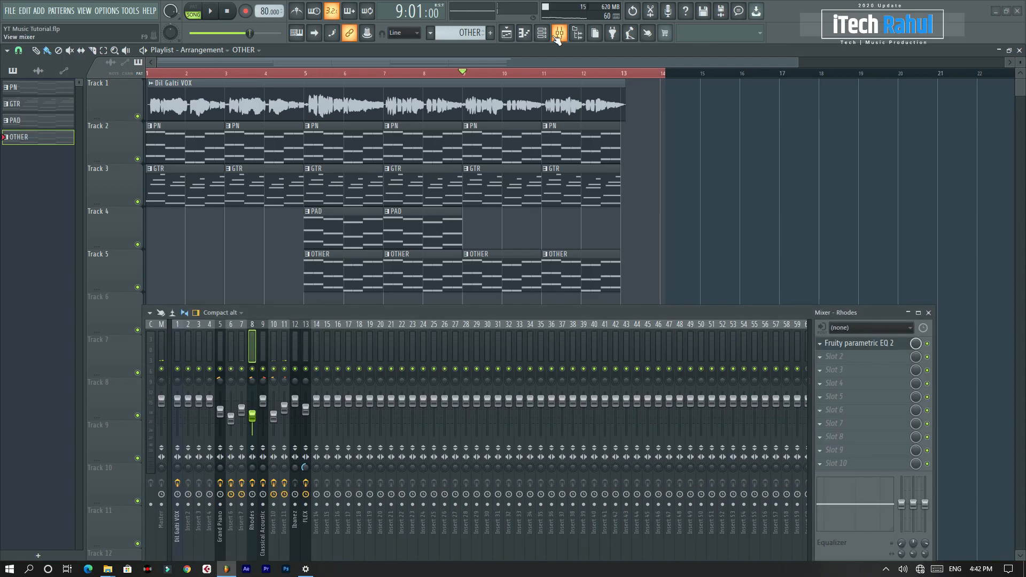
click(540, 33)
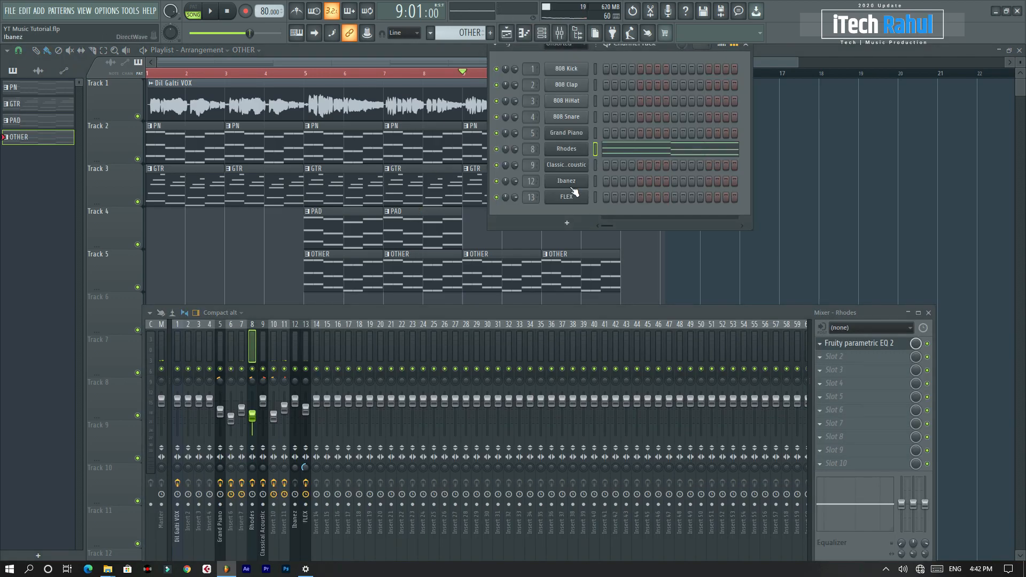
click(489, 34)
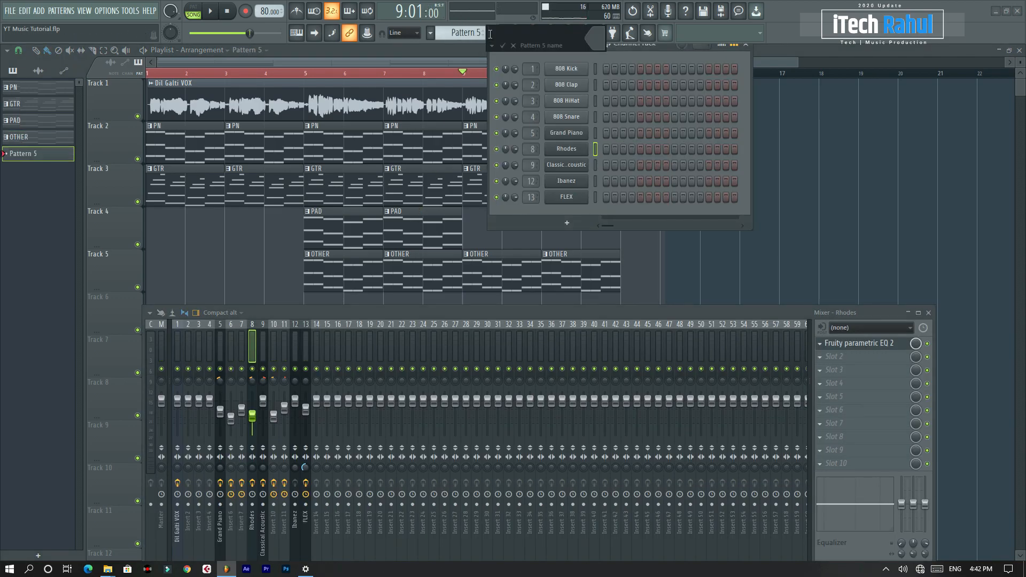
text(BS)
key(Return)
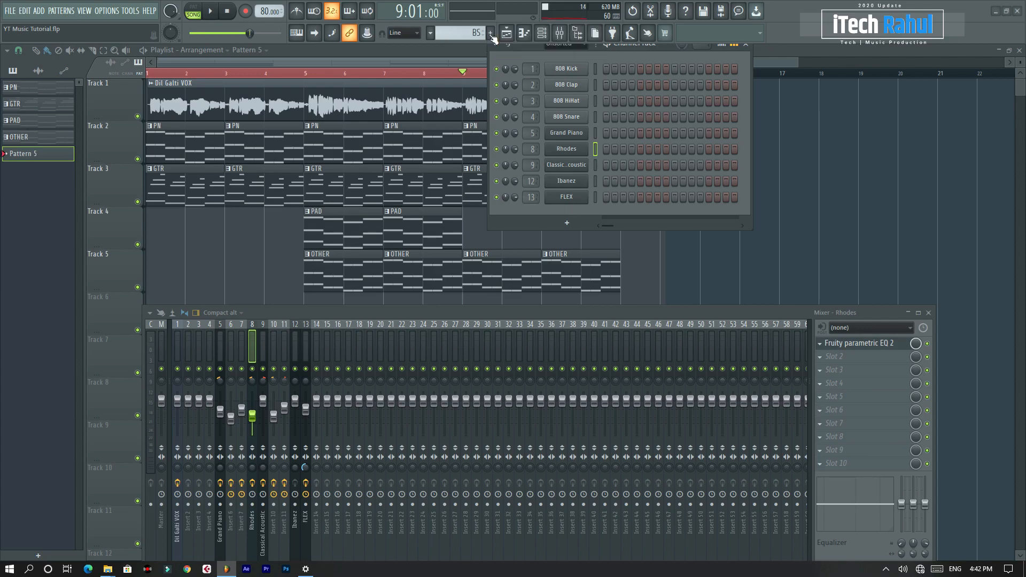
Step: Place a BS clip on Track 6 of the playlist and move it to the start of bar 1
key(F6)
scroll(344, 183, down, 3)
click(318, 188)
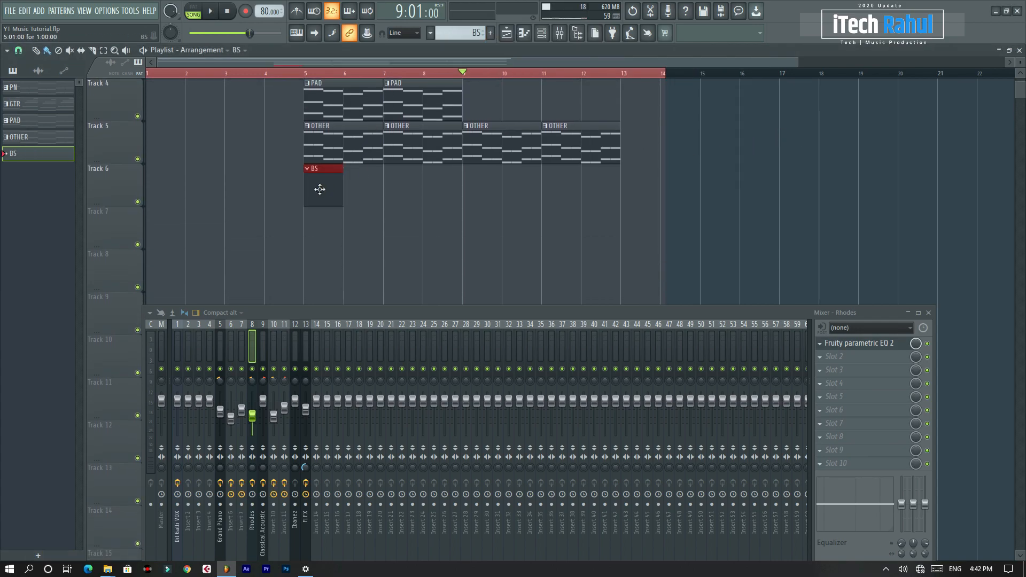
drag(319, 189, 167, 202)
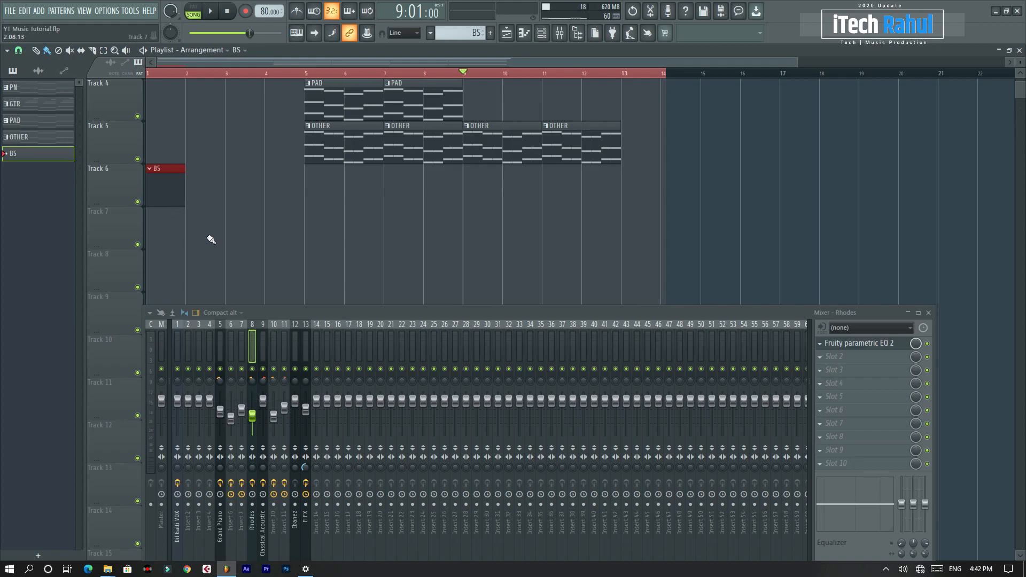
Step: Open the piano roll of the Ibanez channel for the BS pattern
key(F6)
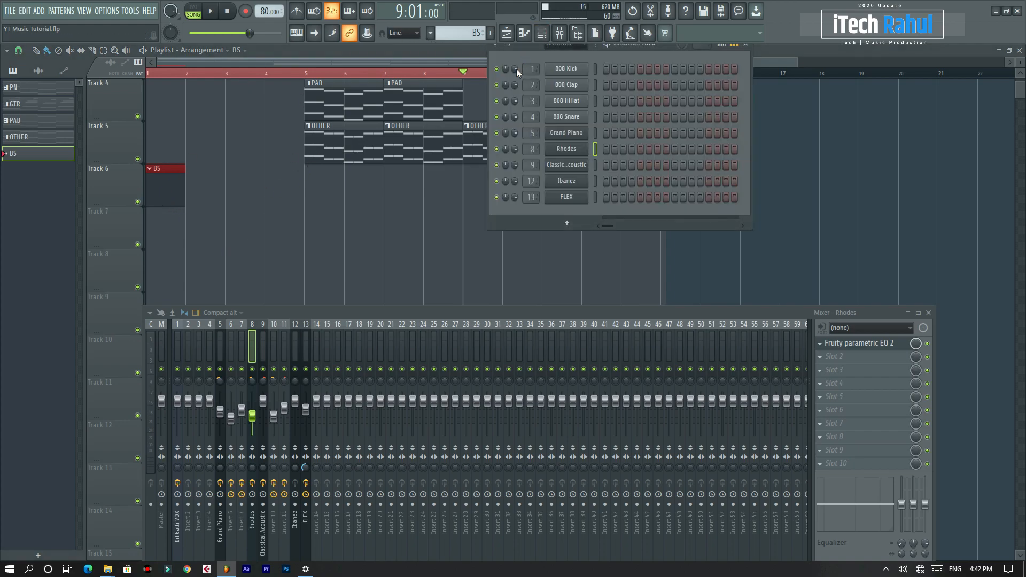
right_click(567, 181)
right_click(564, 184)
click(620, 192)
right_click(585, 183)
click(593, 178)
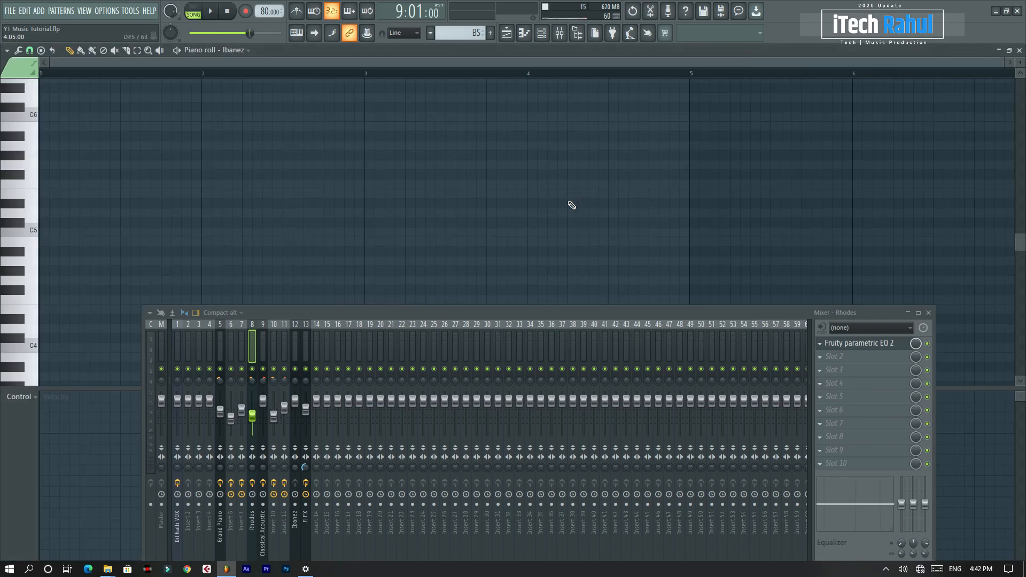
click(233, 159)
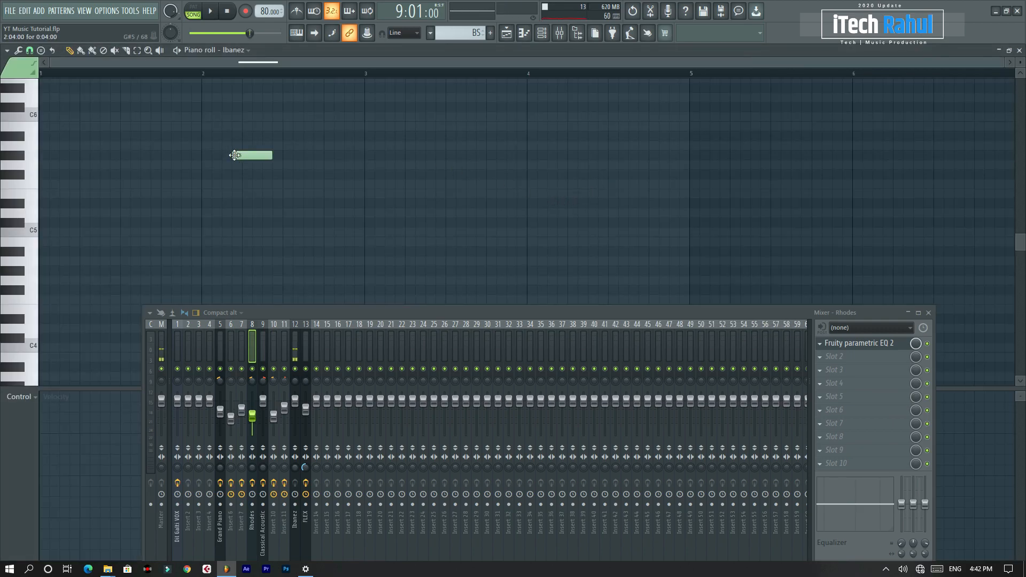
ctrl+right_click(245, 160)
drag(681, 193, 489, 248)
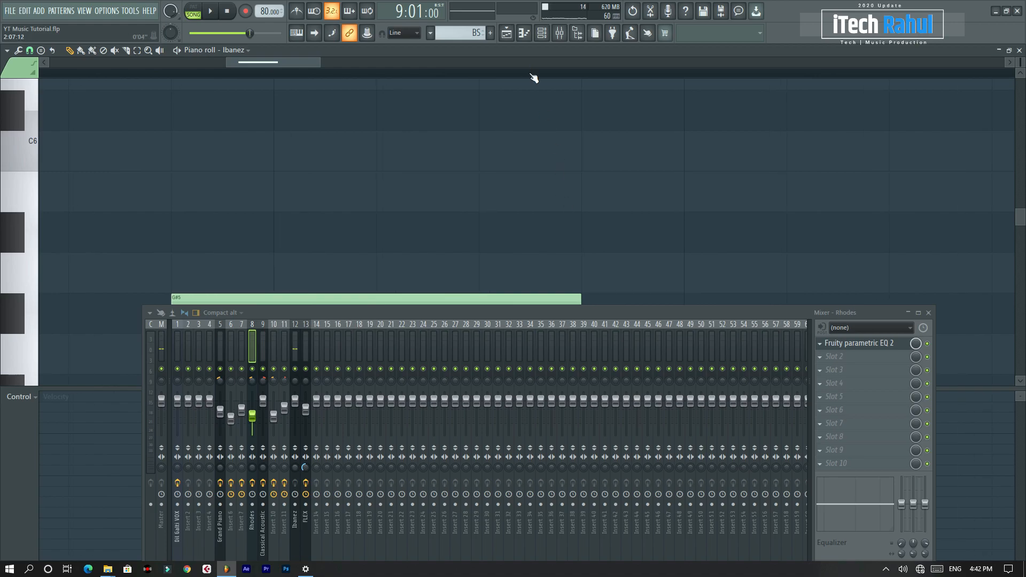
scroll(533, 75, down, 5)
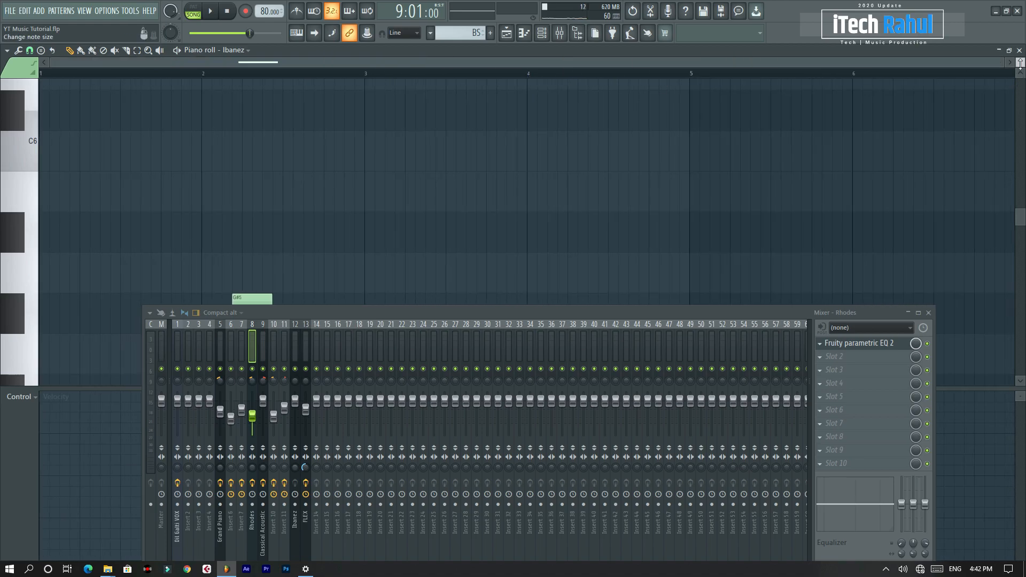
scroll(1020, 62, up, 3)
scroll(265, 119, down, 6)
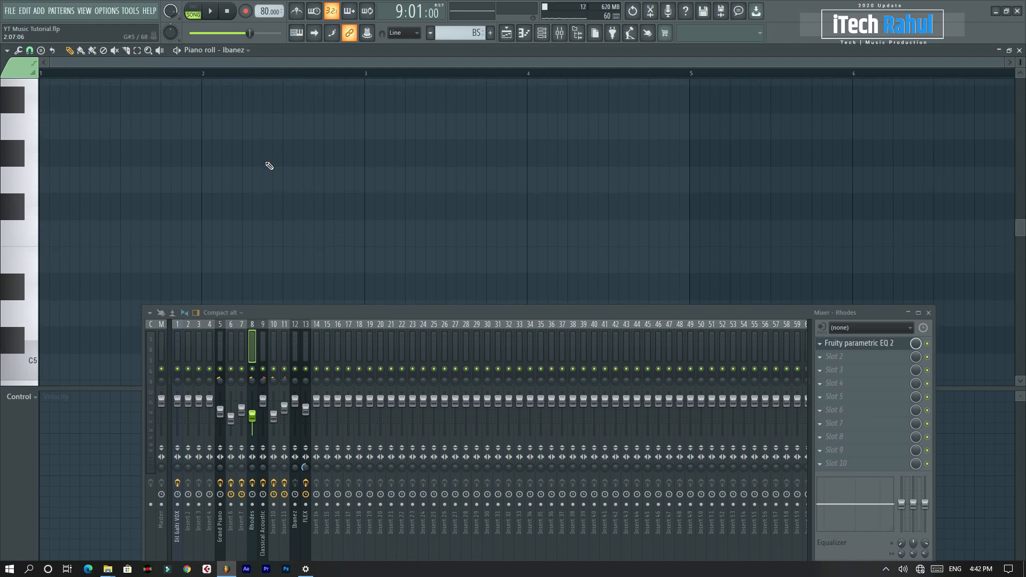
Step: Fill bars 1 and 2 with four half-bar Ibanez notes and lower them an octave to A4, G4, F4 and G4
click(929, 312)
scroll(909, 258, down, 9)
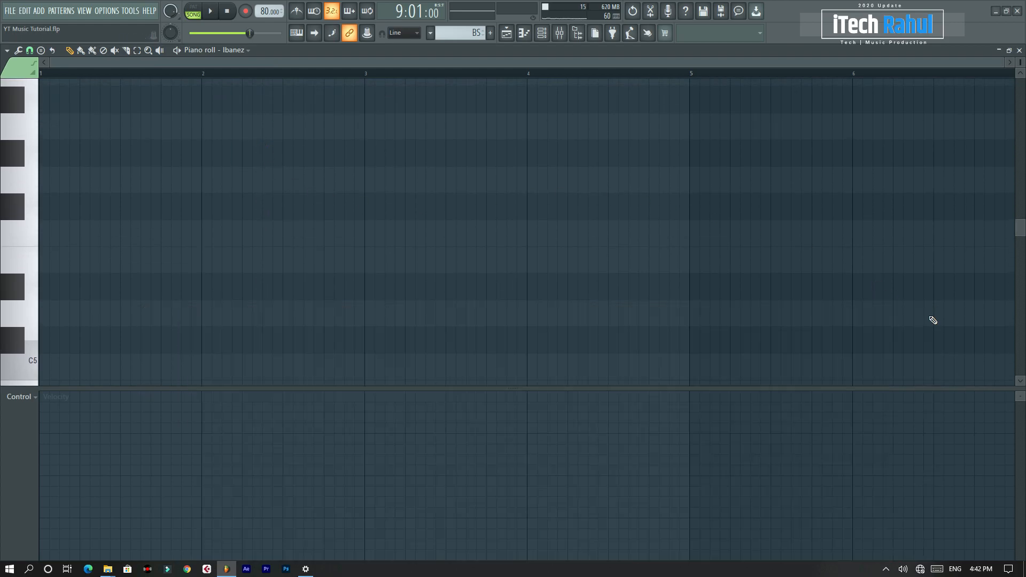
scroll(1021, 63, down, 1)
scroll(982, 75, up, 2)
scroll(1022, 70, down, 5)
scroll(1021, 70, down, 6)
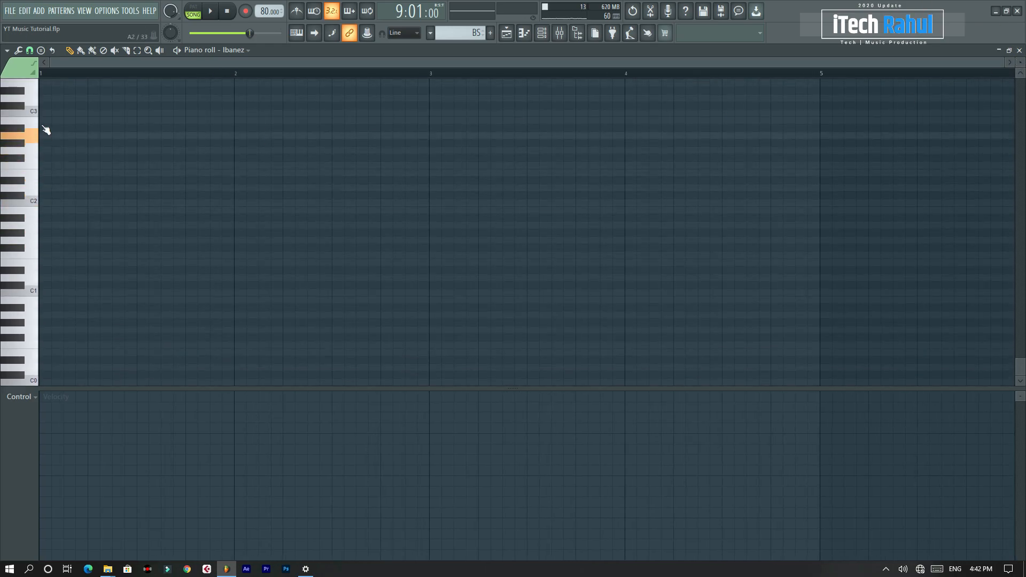
scroll(32, 142, up, 10)
scroll(22, 145, up, 5)
drag(24, 203, 27, 135)
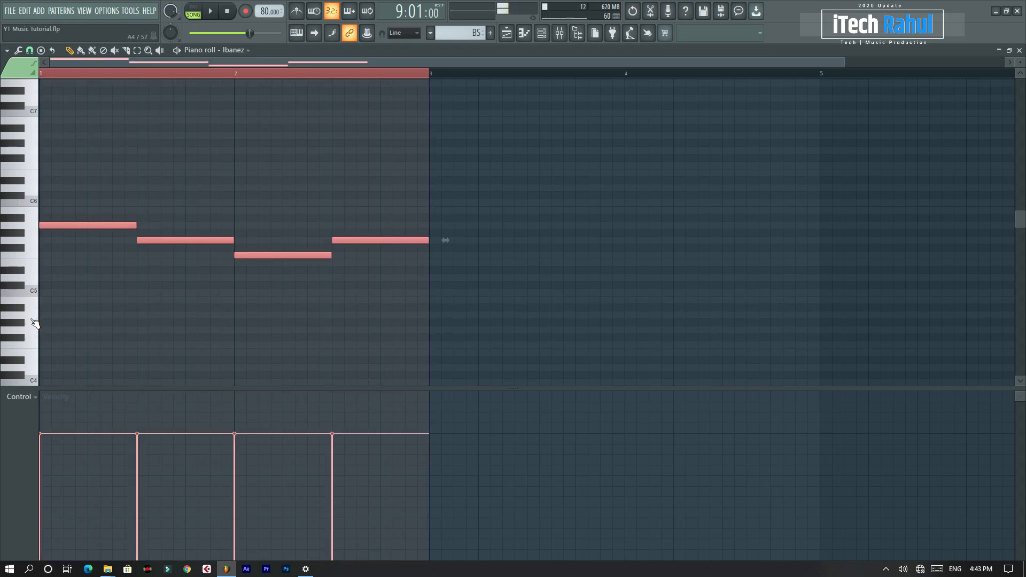
key(ctrl+Down)
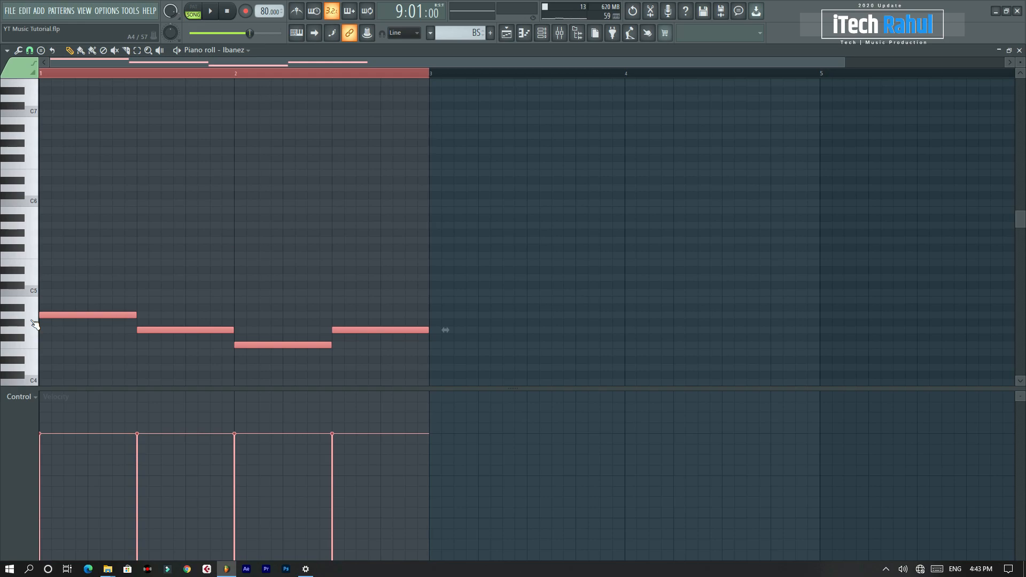
Step: Close the piano roll and repeat the BS clip back to back along Track 6 up to bar 13
click(1020, 50)
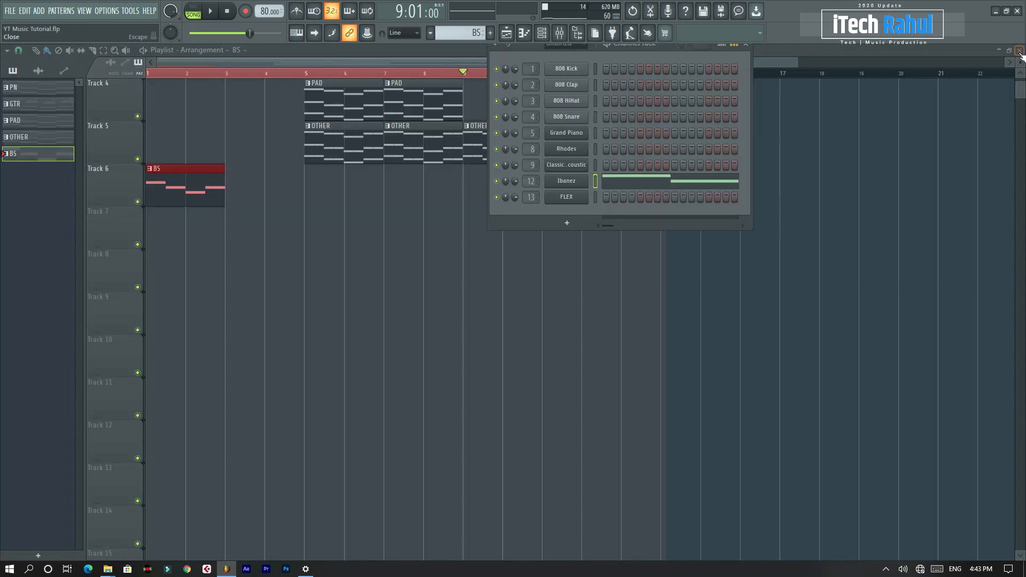
click(255, 194)
drag(263, 183, 223, 183)
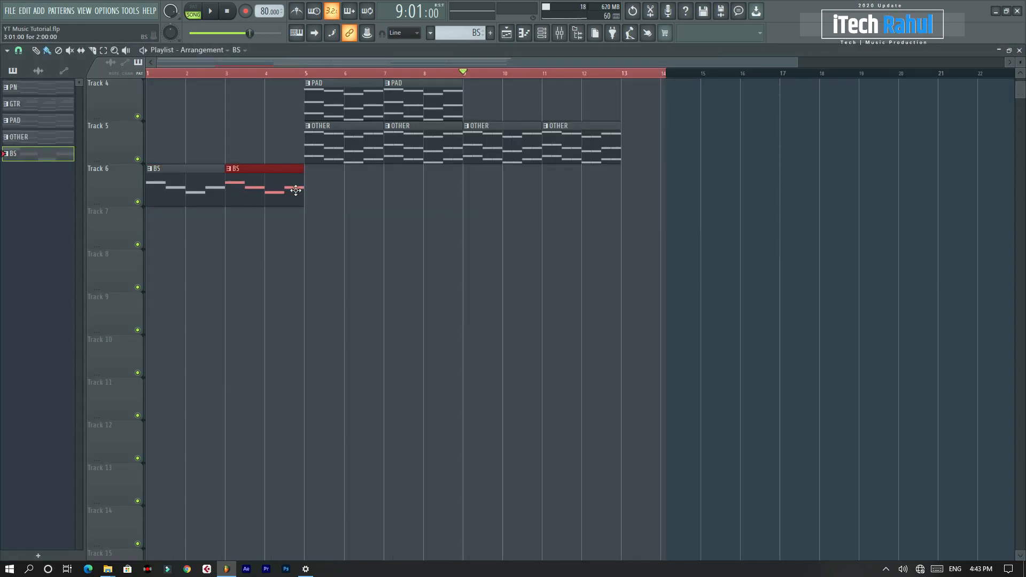
click(307, 184)
click(386, 184)
click(470, 191)
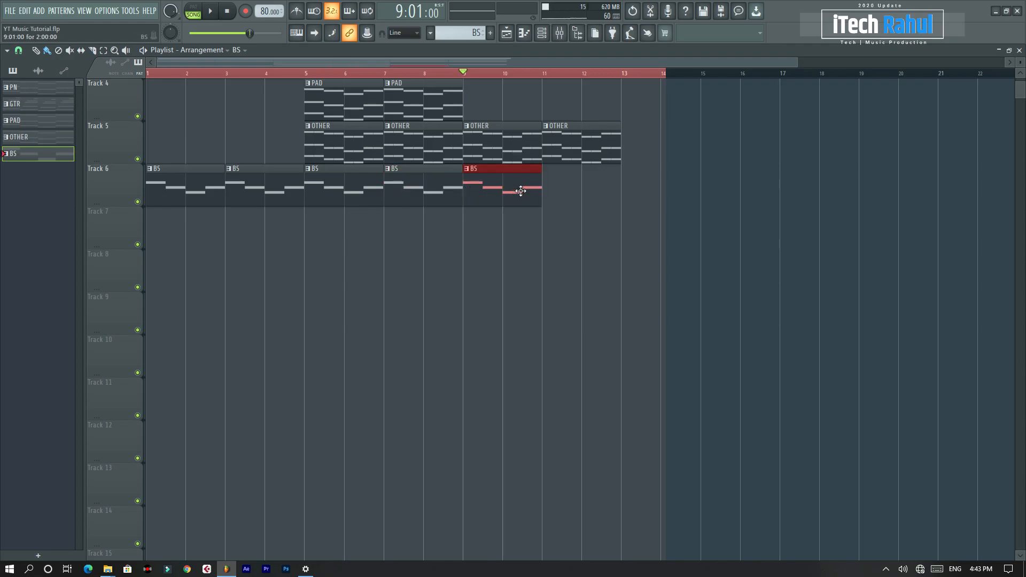
click(555, 188)
Step: Show the mixer, then solo Track 6 and play it from bar 9
click(559, 32)
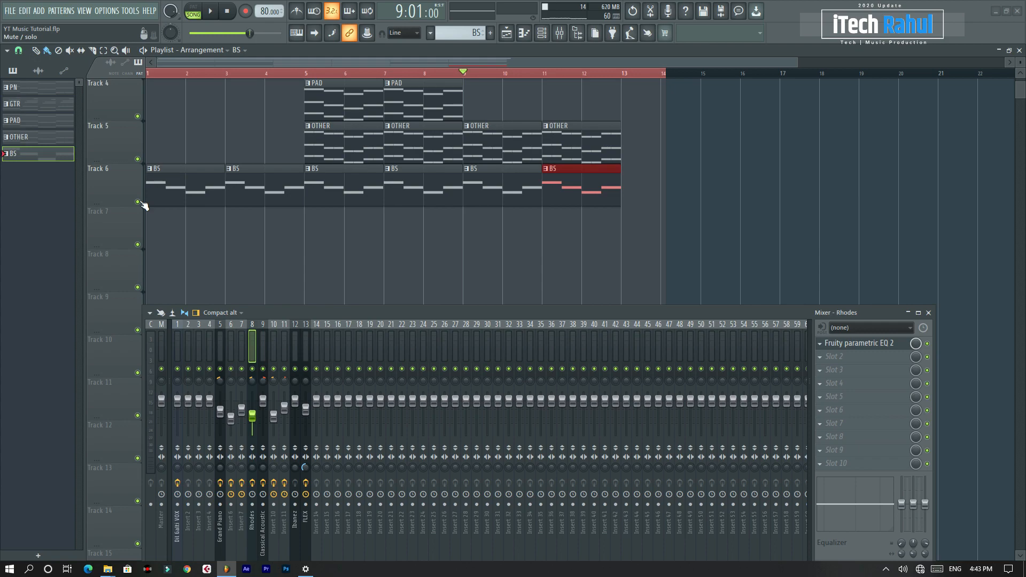
right_click(138, 202)
key(space)
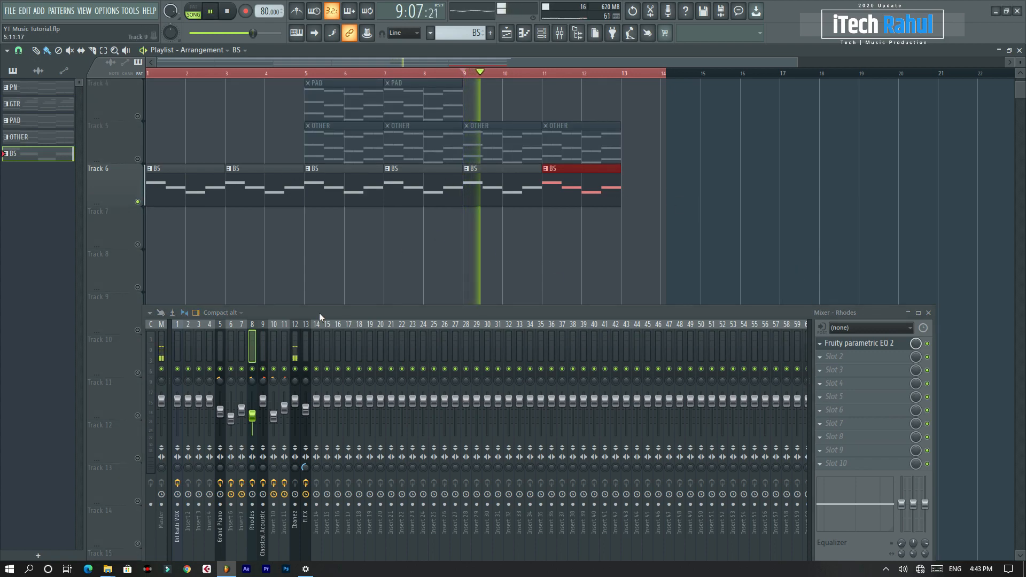
Step: Add Fruity parametric EQ 2 to the Ibanez mixer insert and load its HP LP preset
click(295, 349)
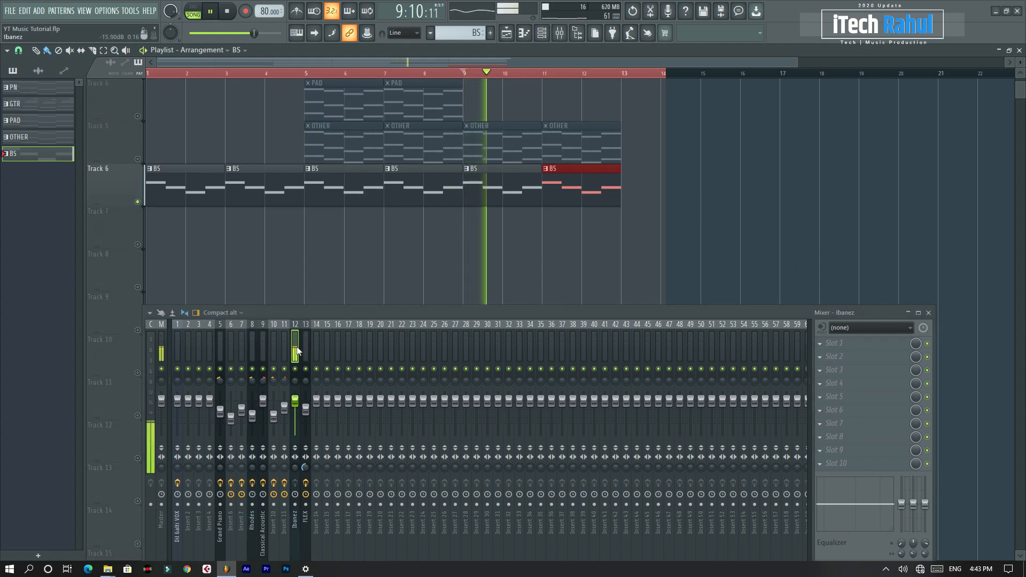
click(824, 348)
click(725, 524)
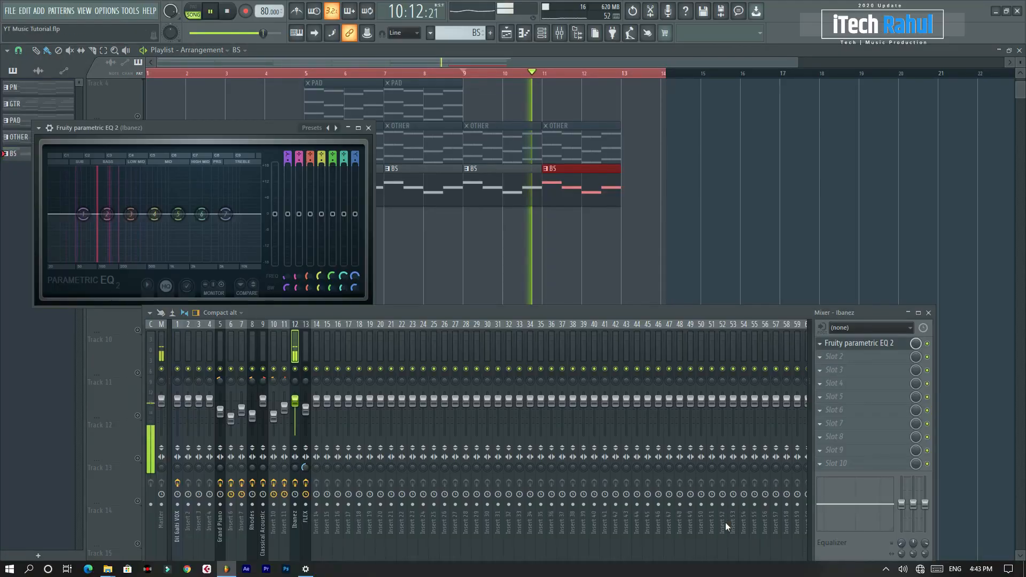
click(335, 128)
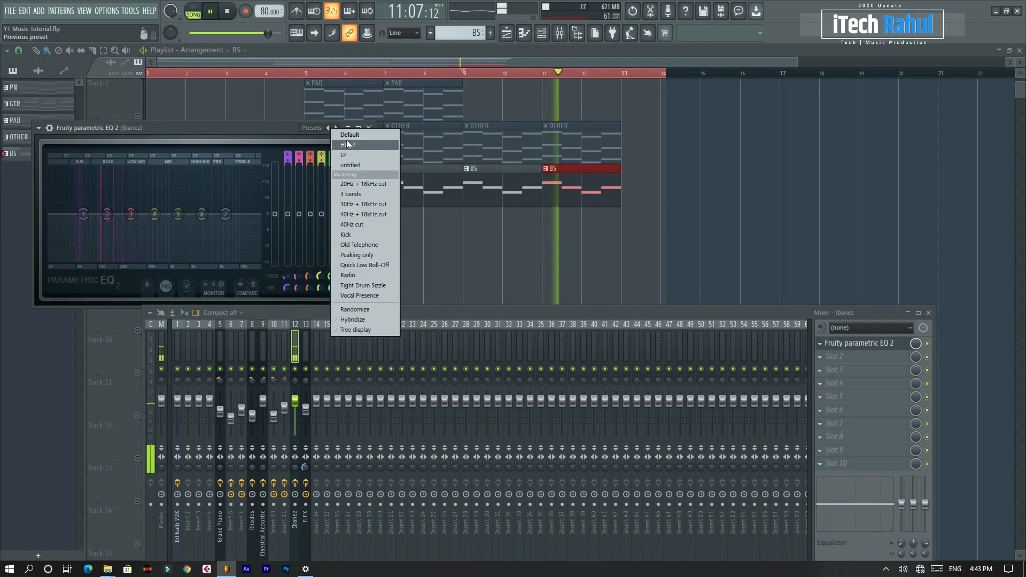
click(347, 144)
Step: Shape the Ibanez EQ with a very low high-pass, a low-pass at about 2892 Hz and a band 2 boost at about 139 Hz
drag(233, 125, 384, 109)
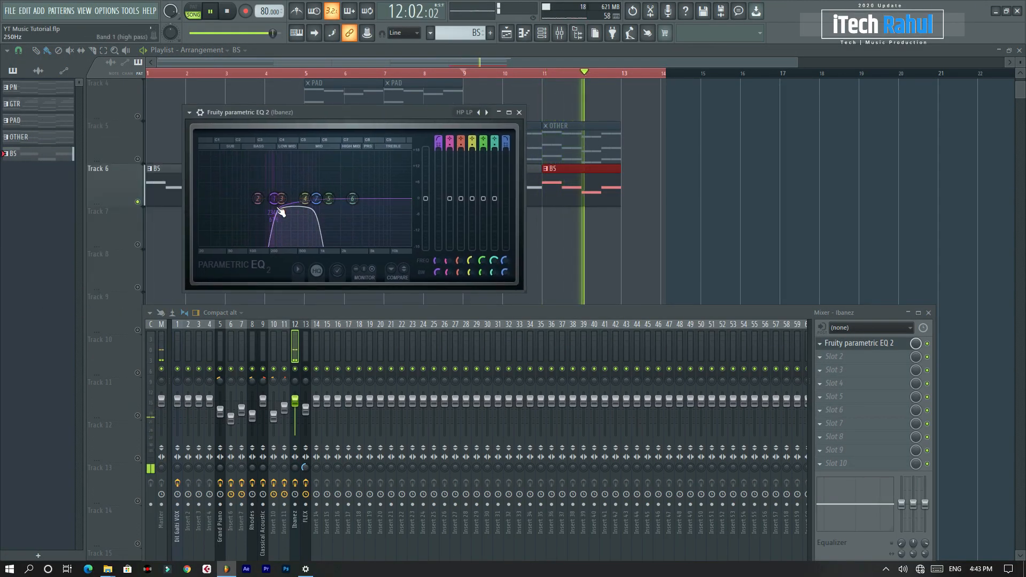
drag(274, 199, 200, 199)
drag(316, 203, 356, 203)
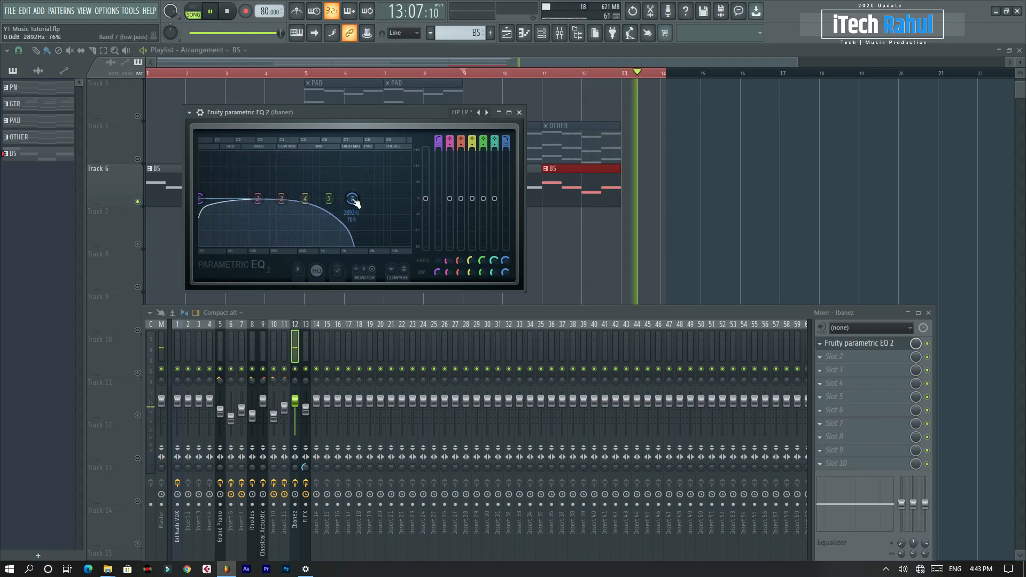
scroll(357, 203, down, 3)
drag(204, 207, 251, 184)
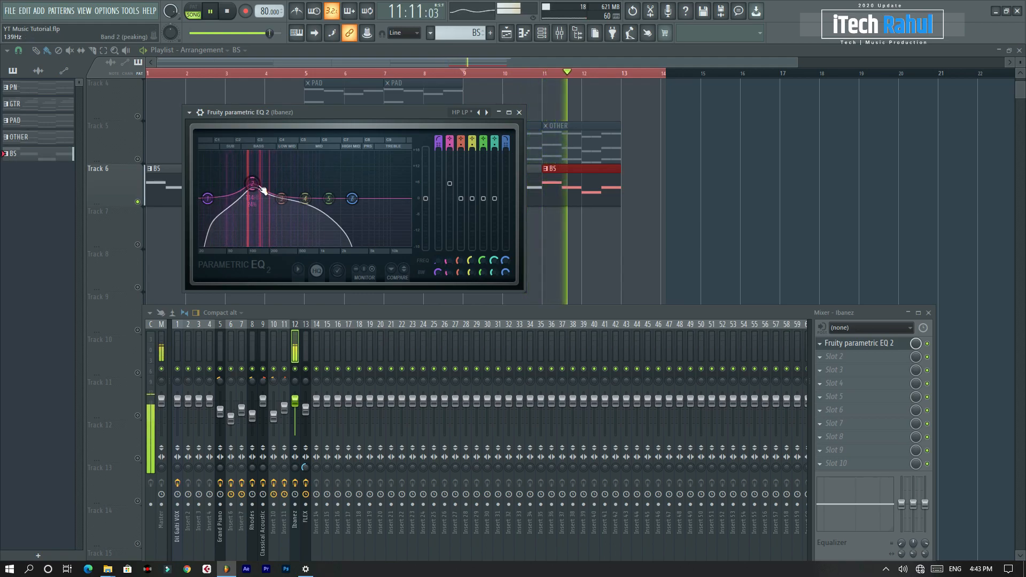
click(519, 112)
Step: Open the BS clip's notes in the piano roll without the mixer and stop playback
double_click(212, 198)
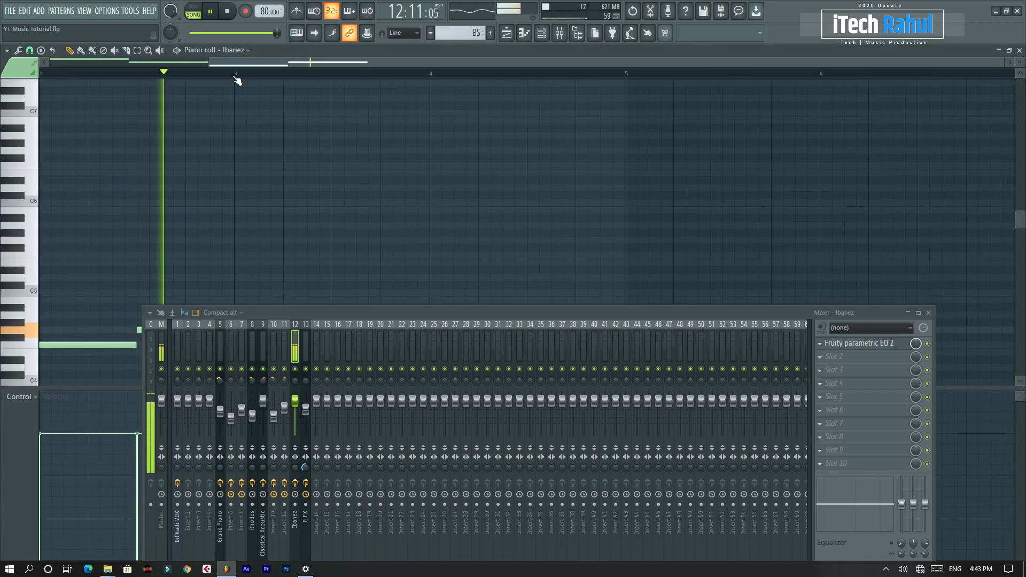
click(929, 312)
scroll(557, 260, down, 3)
drag(214, 63, 58, 63)
key(space)
scroll(152, 77, up, 4)
scroll(152, 76, up, 4)
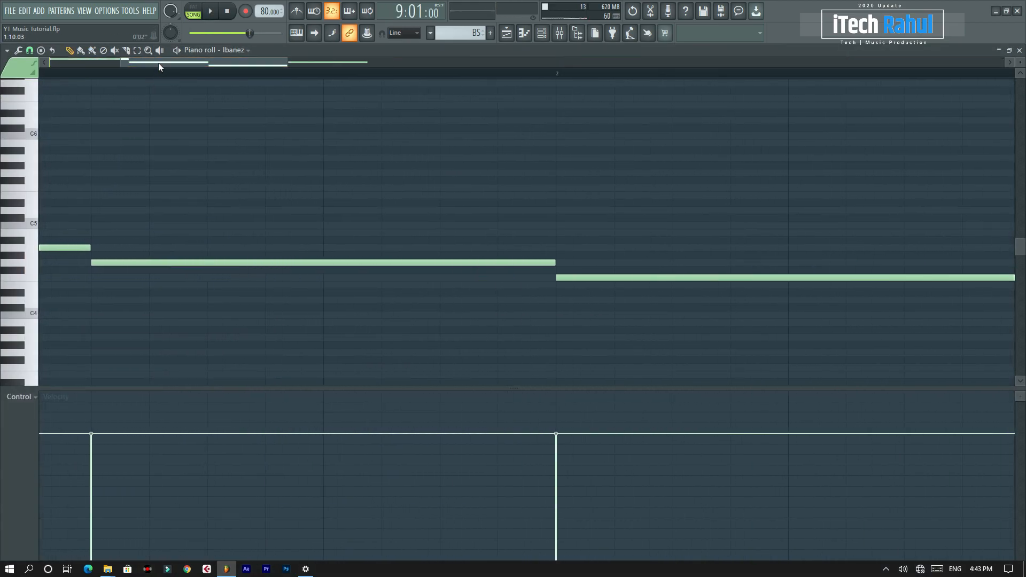
drag(158, 64, 77, 63)
scroll(77, 75, down, 3)
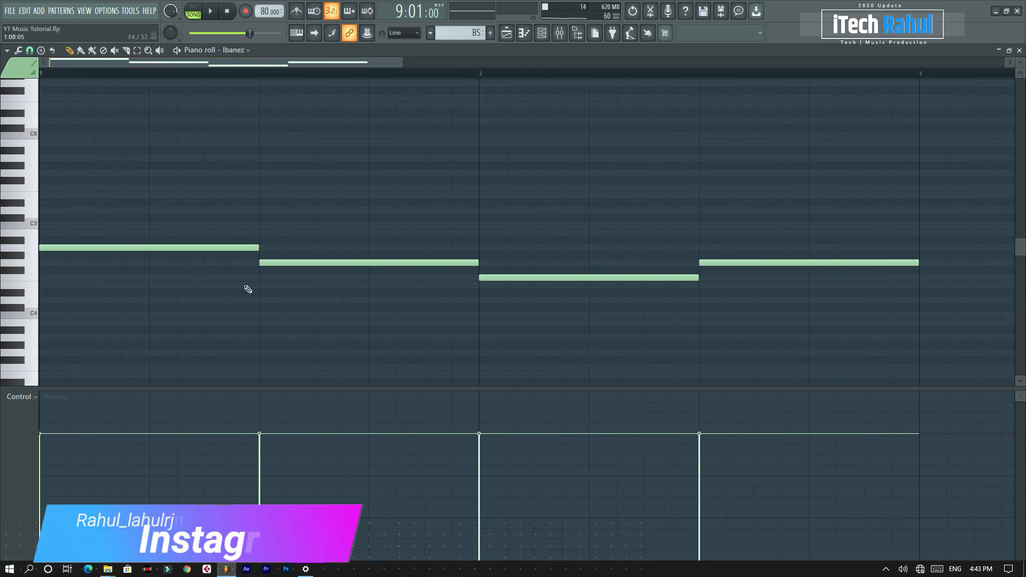
Step: Break the half-bar A4 note into three short notes of two, one and two steps, playing them to check the rhythm
drag(258, 249, 98, 265)
click(127, 248)
click(210, 248)
key(space)
drag(175, 248, 148, 248)
mouse_move(220, 248)
mouse_down()
mouse_move(192, 248)
mouse_move(207, 248)
mouse_up()
key(space)
key(space)
drag(231, 248, 259, 248)
Step: Break each G4 note into two two-step notes and the F4 note into notes of two, one and two steps
drag(477, 263, 313, 263)
click(432, 263)
drag(697, 278, 533, 278)
click(652, 277)
drag(918, 263, 753, 263)
click(876, 263)
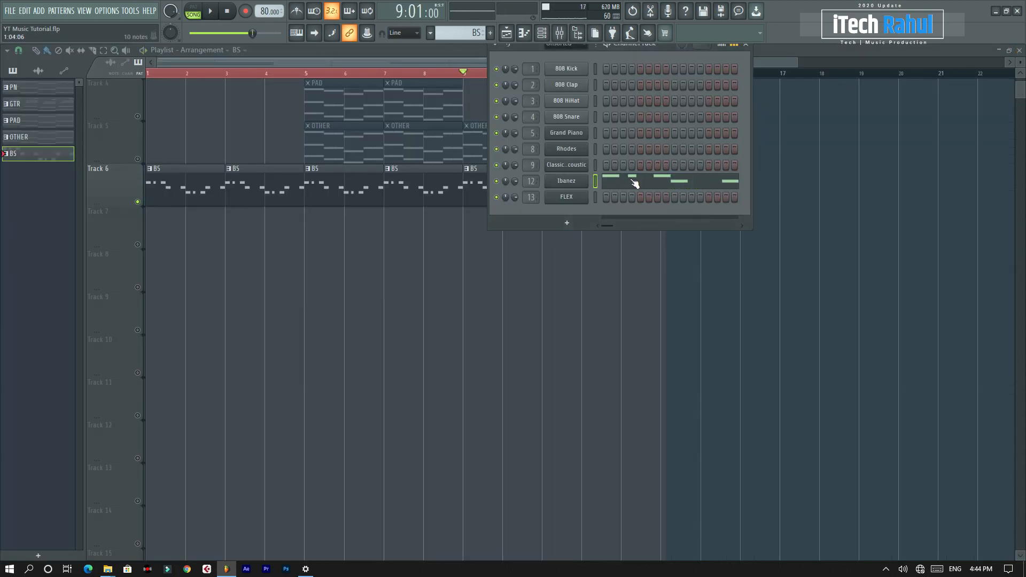
Step: Add a two-step slide note at A5 above the third A4 note in the Ibanez piano roll and play it
click(635, 184)
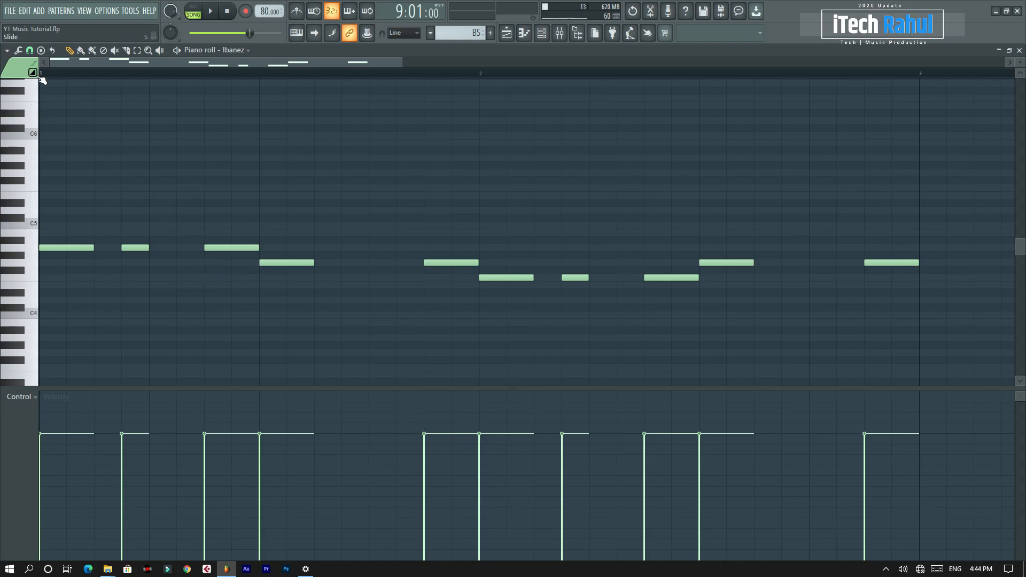
click(205, 159)
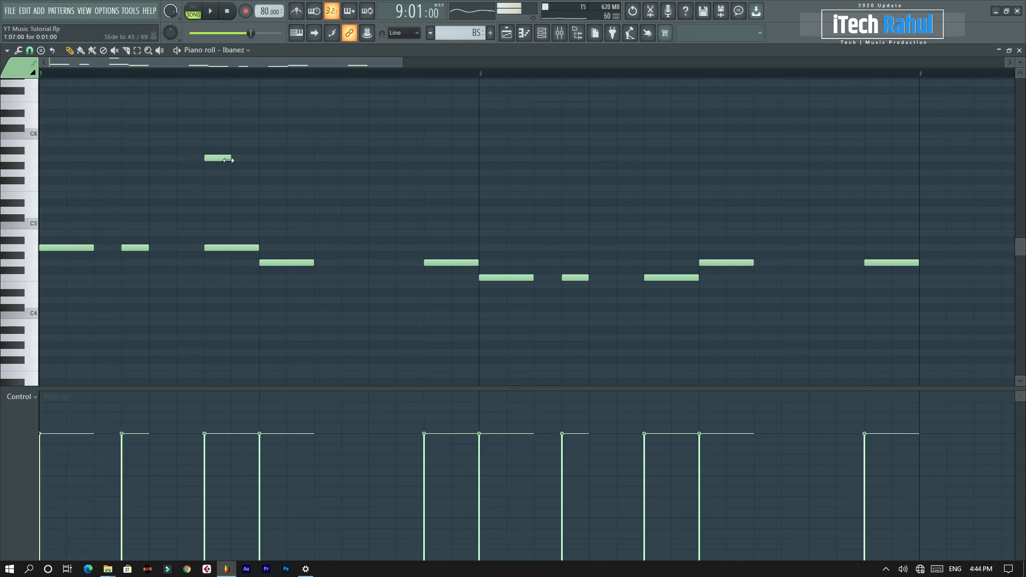
key(space)
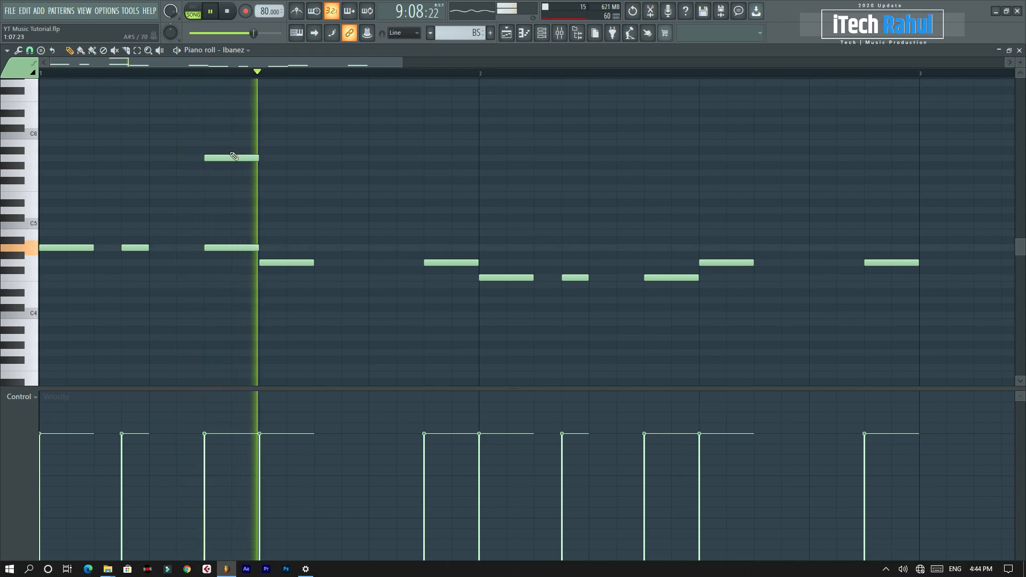
Step: Move the A5 slide note to C4 beneath the last F4 note, play it and close the piano roll
key(space)
drag(241, 157, 692, 316)
key(space)
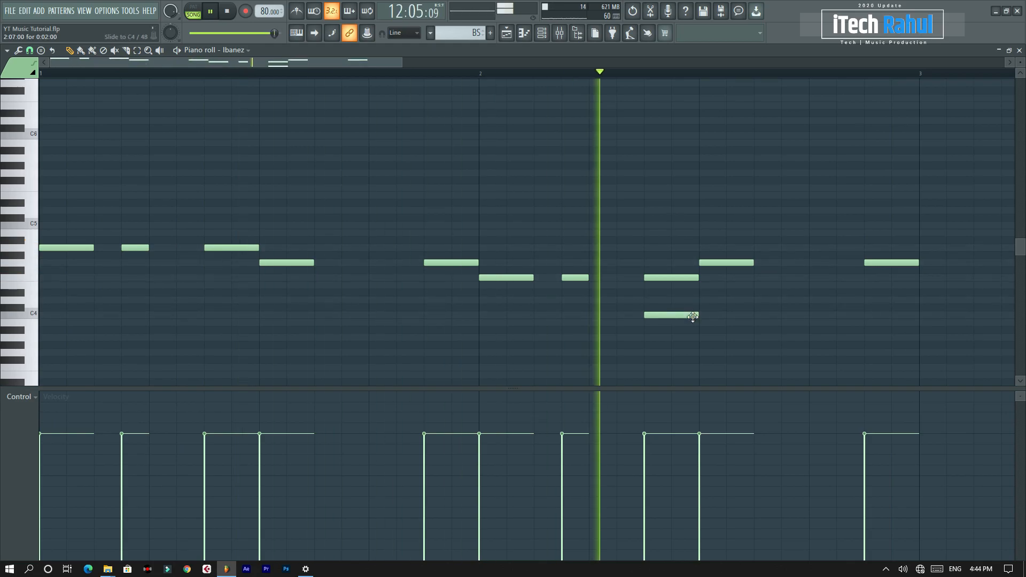
key(space)
click(1020, 51)
Step: Unmute all playlist tracks besides the bass and play the full arrangement from bar 1 while checking the mixer levels
click(177, 190)
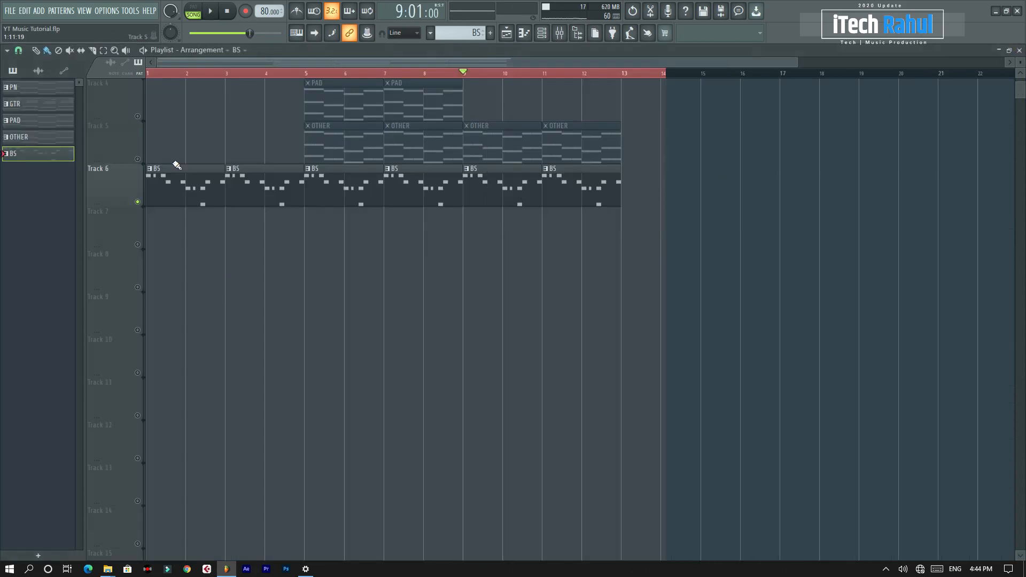
click(139, 117)
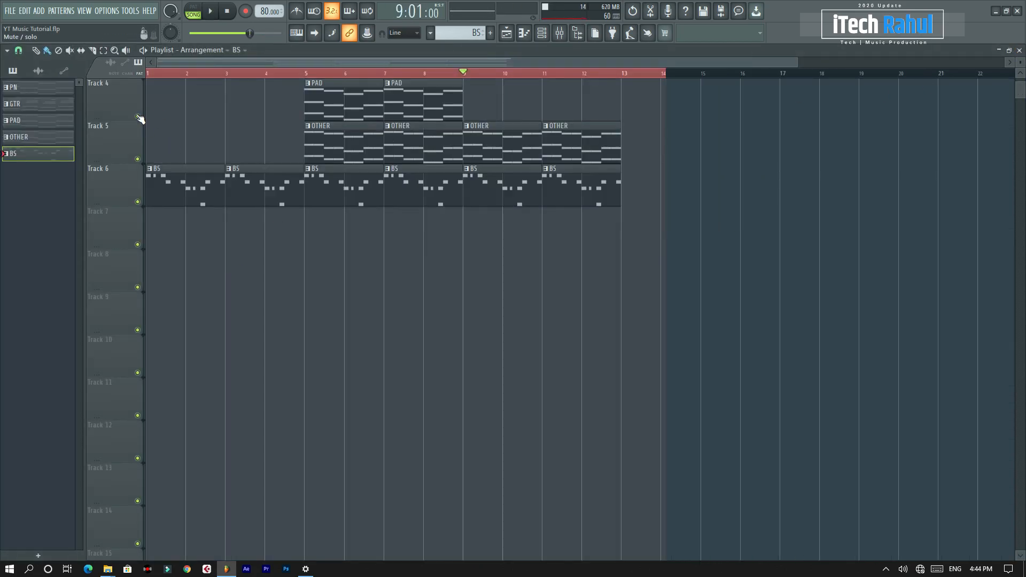
click(220, 12)
scroll(287, 191, up, 1)
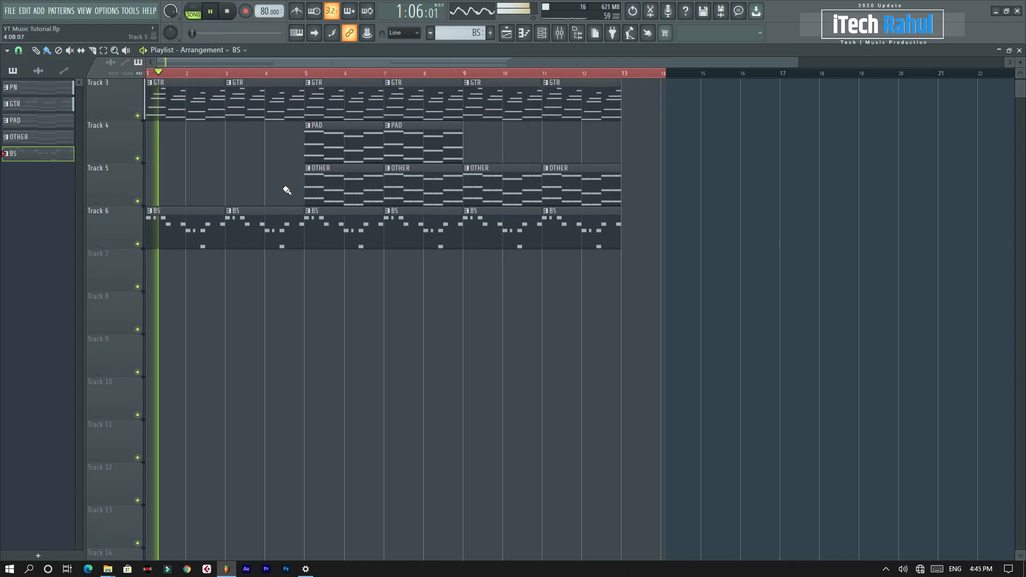
click(560, 34)
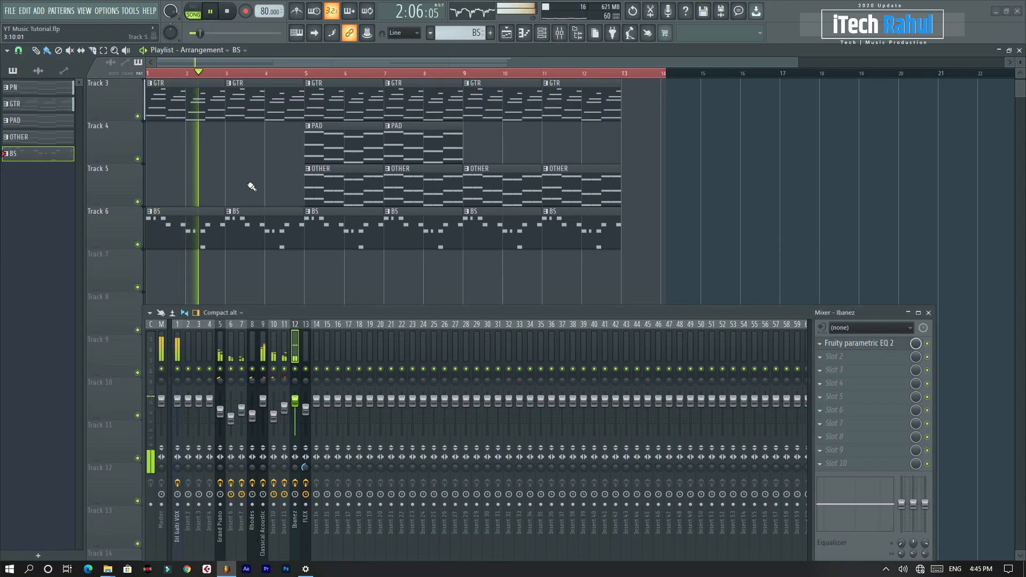
click(928, 313)
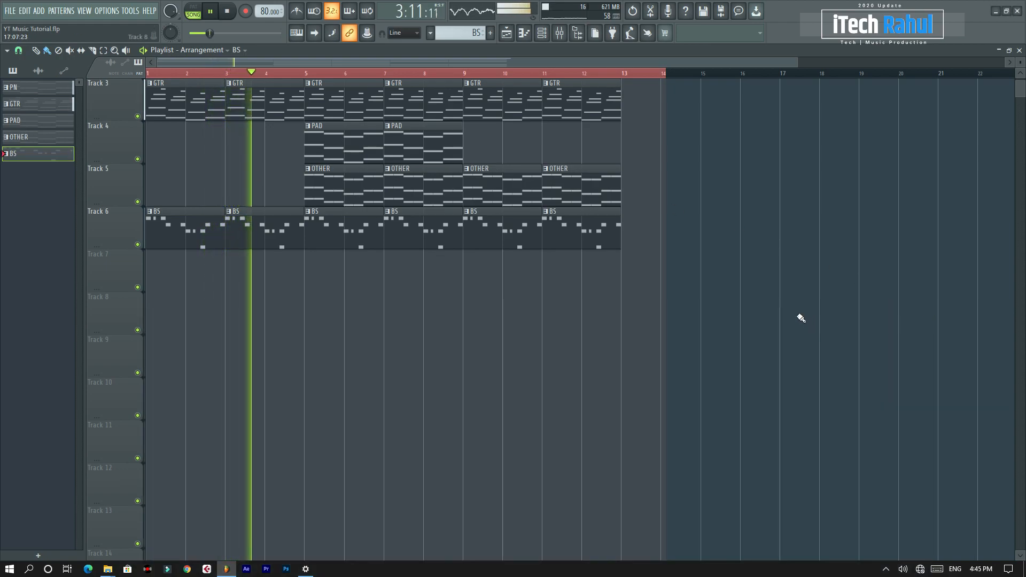
key(space)
Step: Make the BS clip at bar 3 unique as BS #2, delete the first BS clip and move BS #2 to bar 1
click(229, 212)
click(253, 282)
right_click(182, 230)
drag(250, 228, 172, 228)
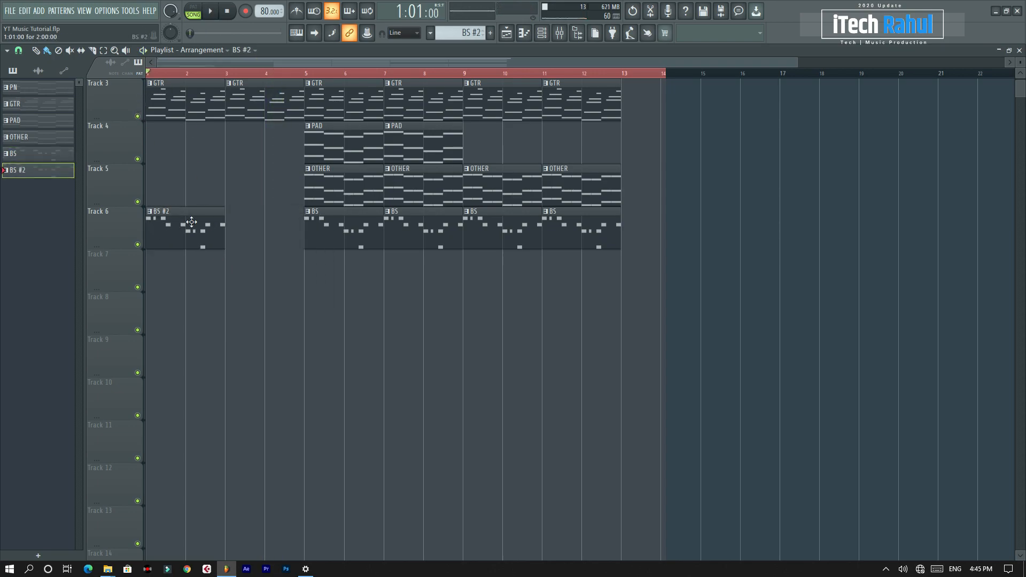
Step: Thin BS #2 to one A4, G4, F4 and G4 note on successive half bars and lengthen each to half a bar
double_click(191, 220)
scroll(272, 75, down, 4)
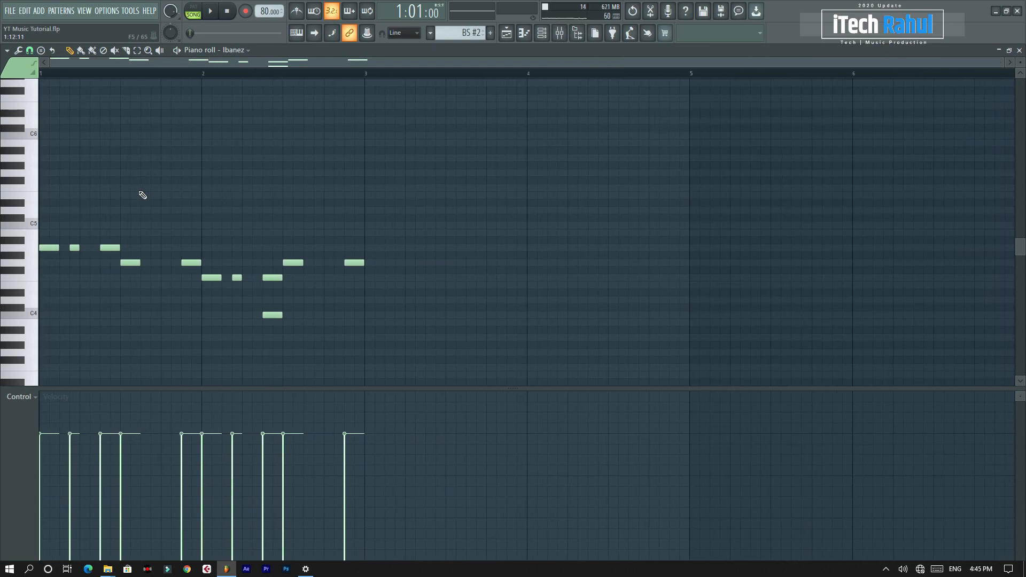
right_click(110, 248)
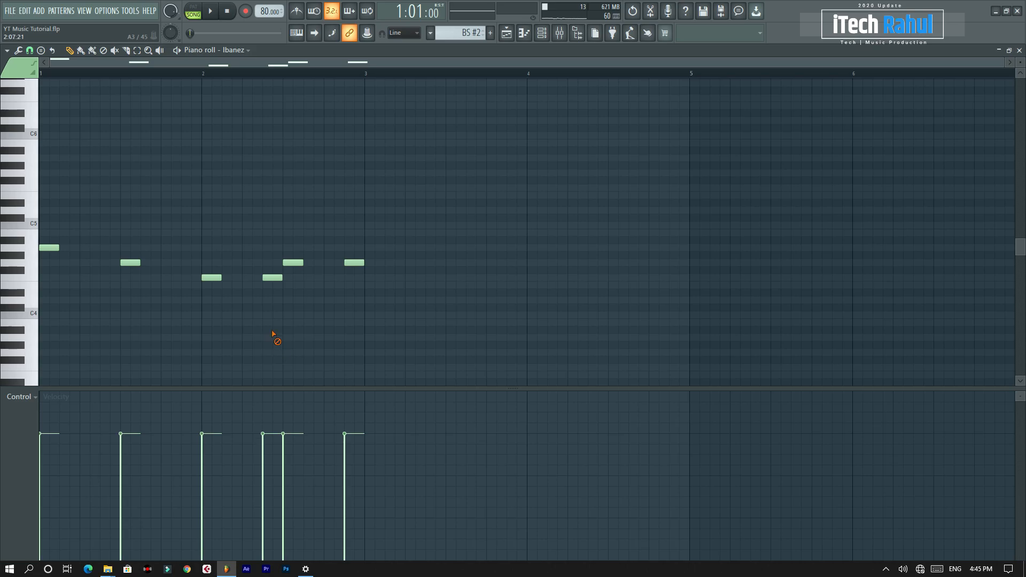
key(ctrl+a)
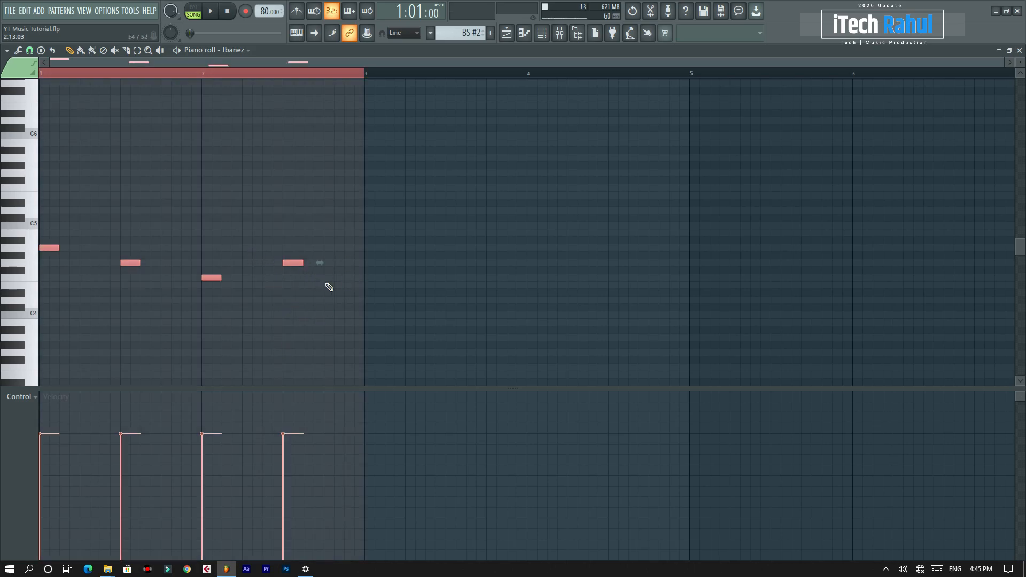
drag(303, 262, 363, 269)
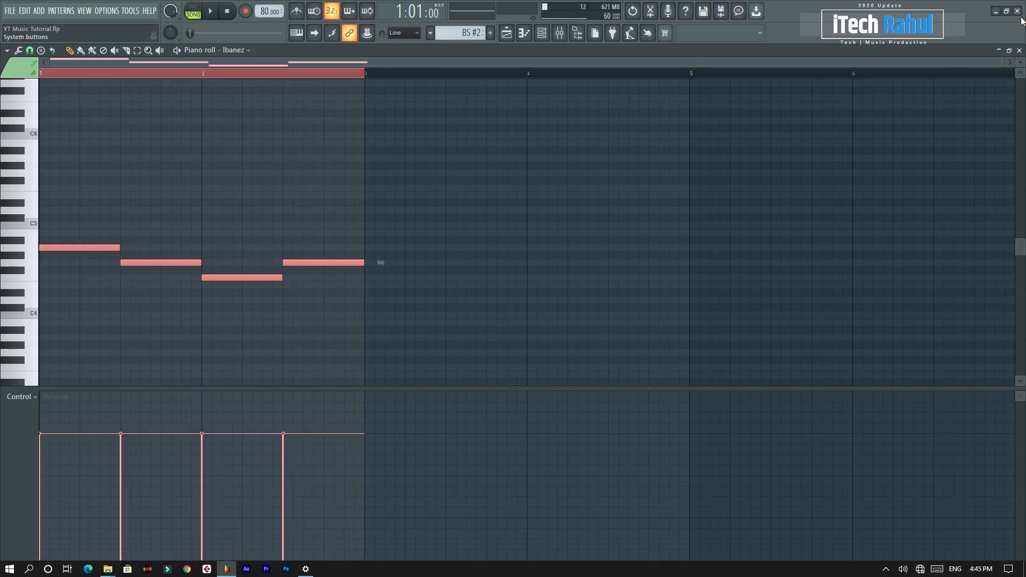
Step: Return to the playlist and place a second BS #2 clip at bar 3 on Track 6
click(1020, 51)
click(293, 314)
click(231, 220)
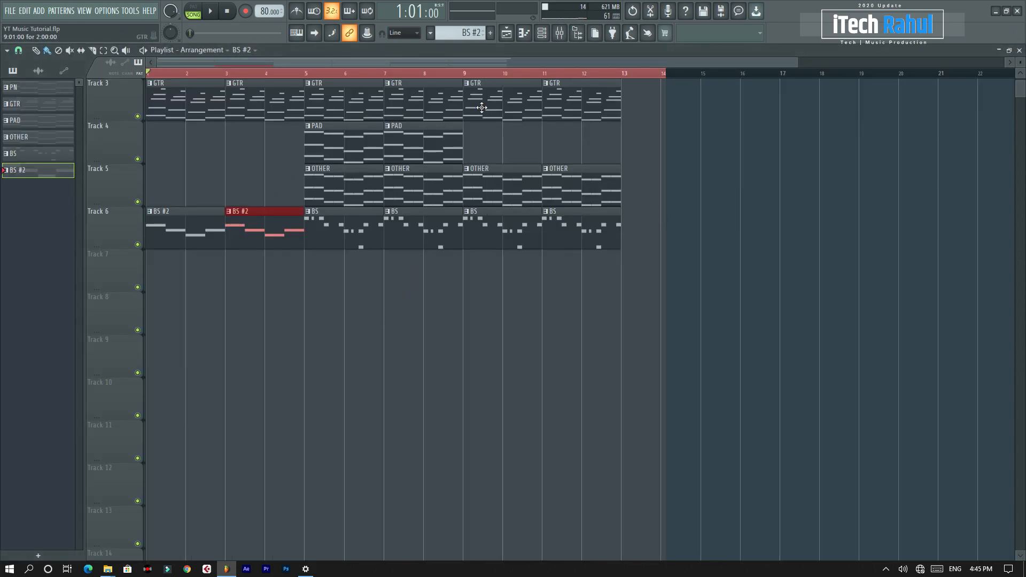
Step: Audition the 808 Kick, 808 Clap, 808 HiHat and 808 Snare samples in the channel rack
click(551, 34)
click(568, 72)
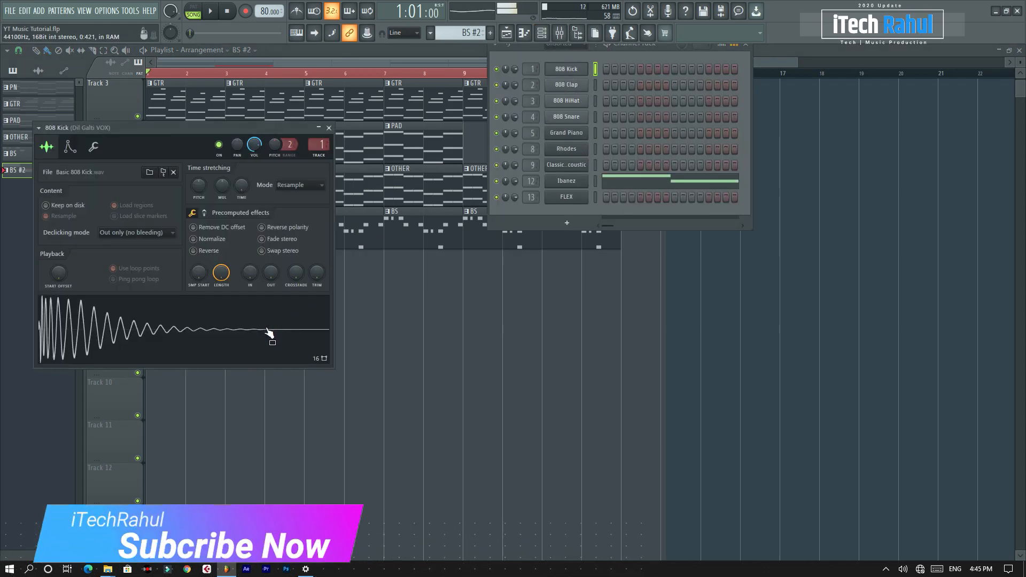
click(571, 86)
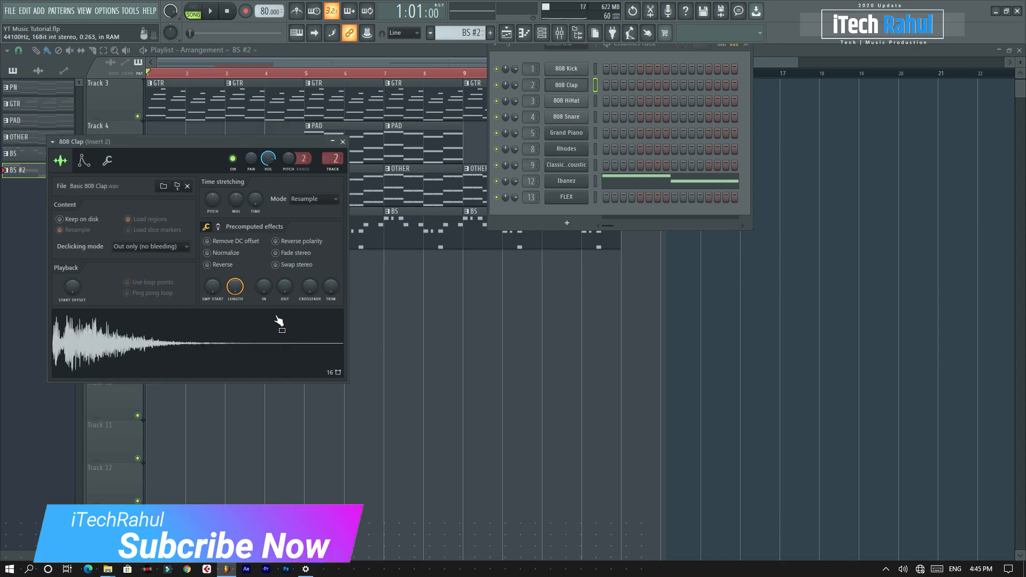
click(569, 101)
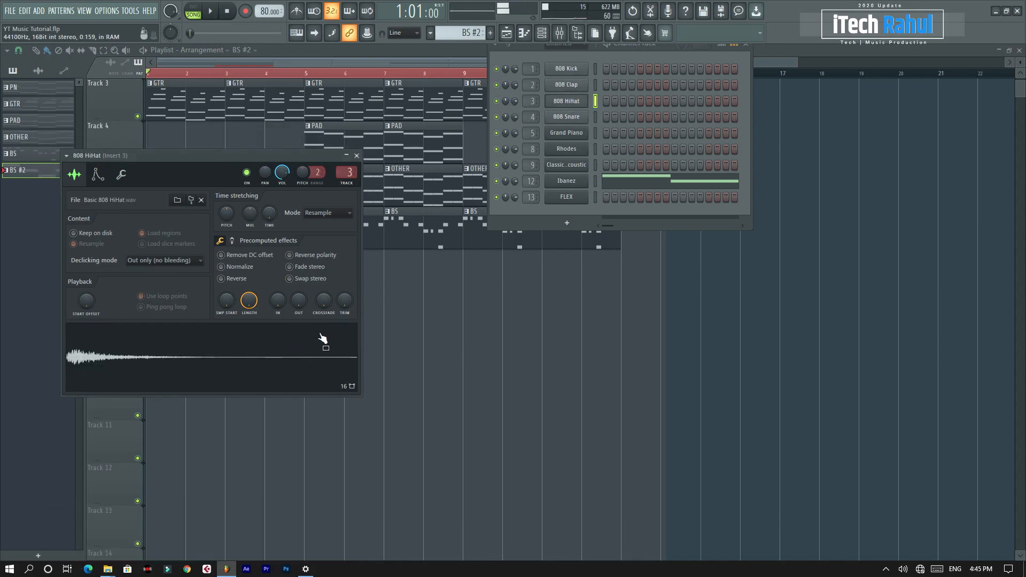
click(573, 116)
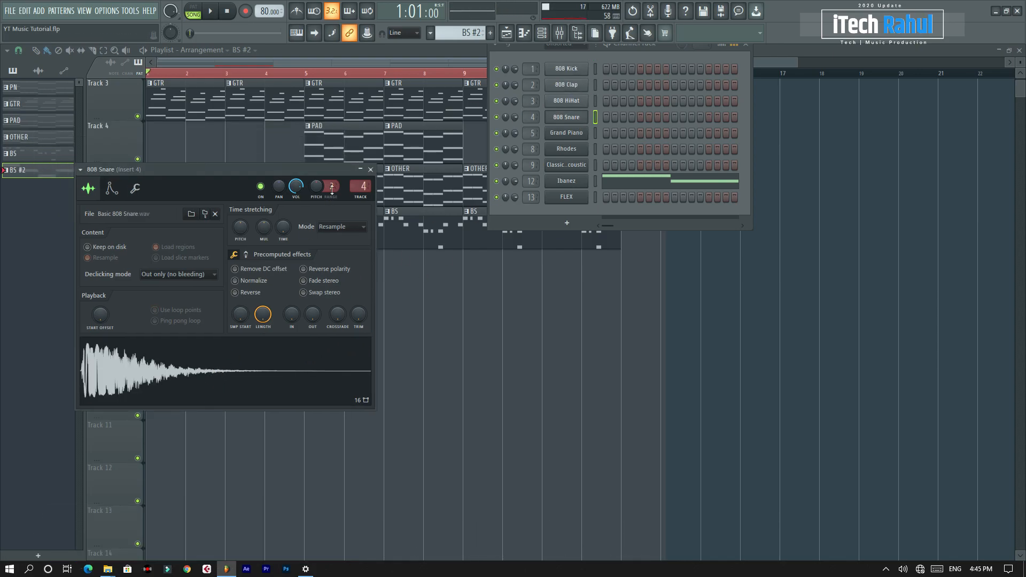
click(370, 170)
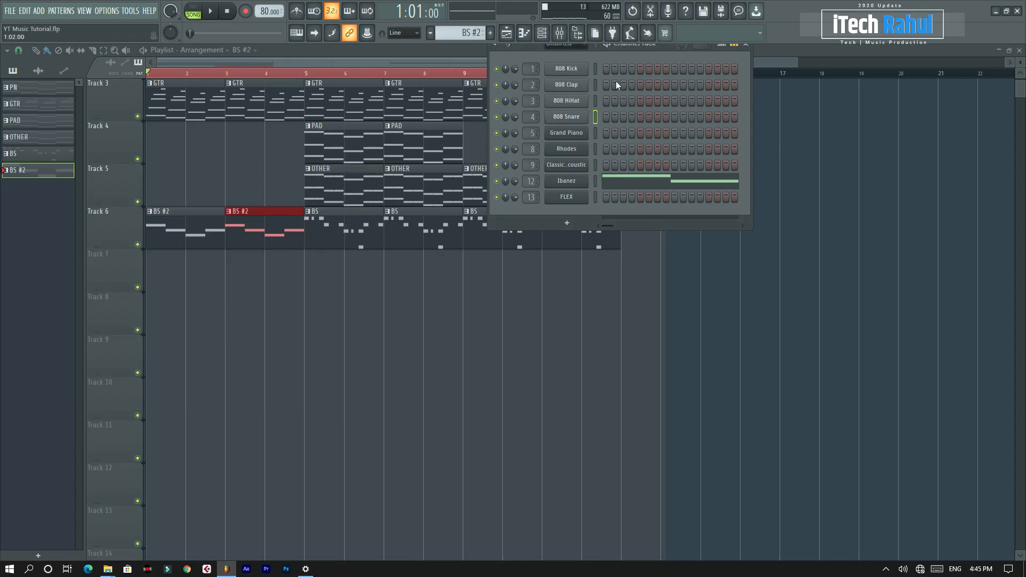
Step: Create a BEAT pattern with an 808 Kick on the first step and place it at bar 5 on Track 7
click(492, 33)
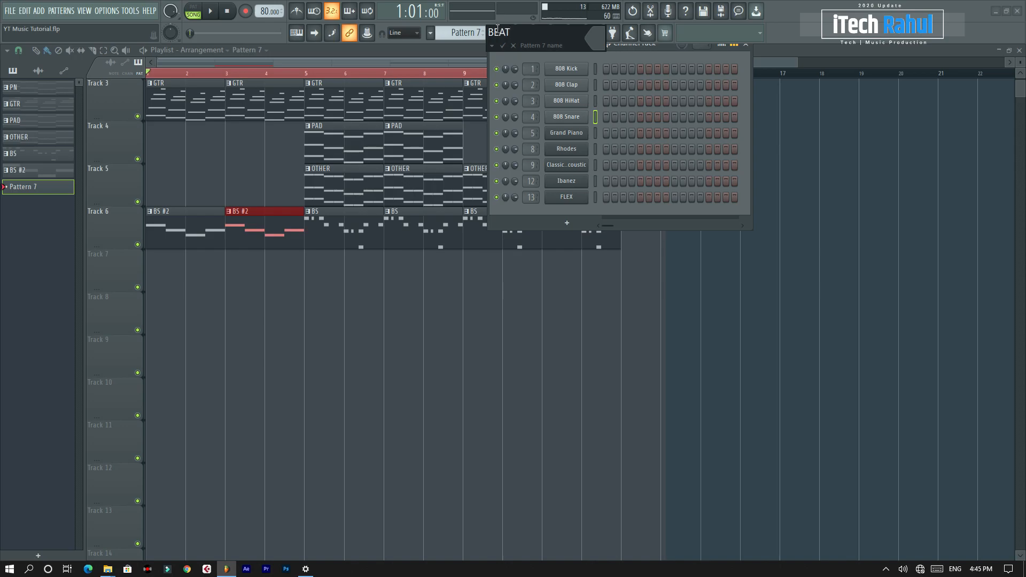
key(Return)
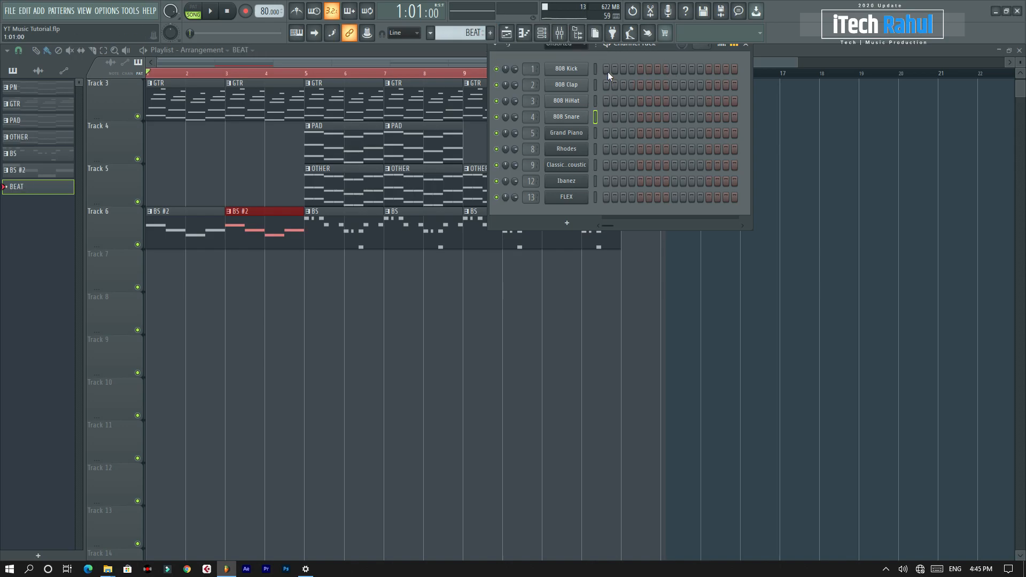
click(298, 270)
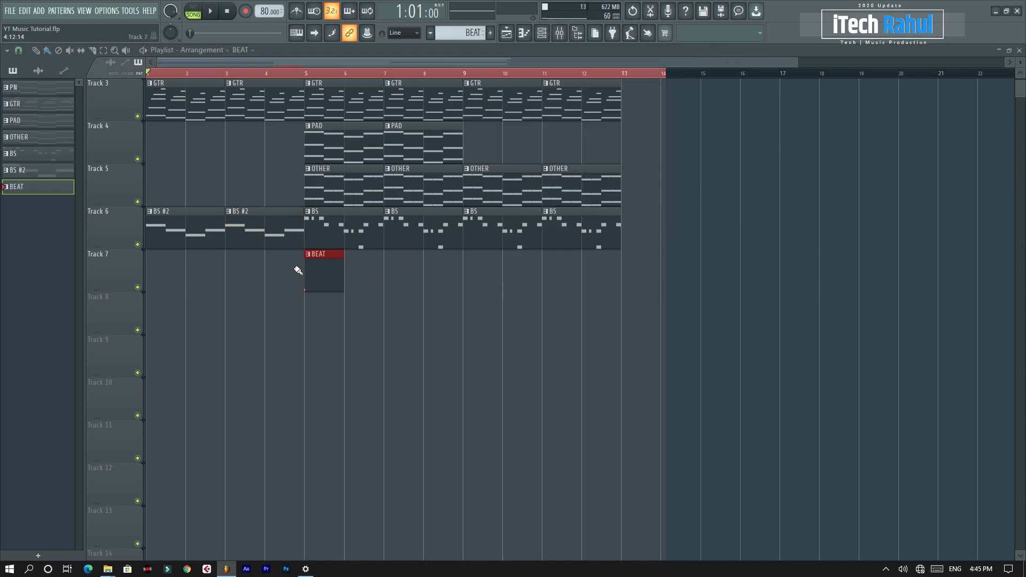
Step: Play the arrangement from bar 4 into the BEAT clip while checking the mixer levels
click(266, 73)
scroll(265, 73, up, 5)
key(space)
key(F9)
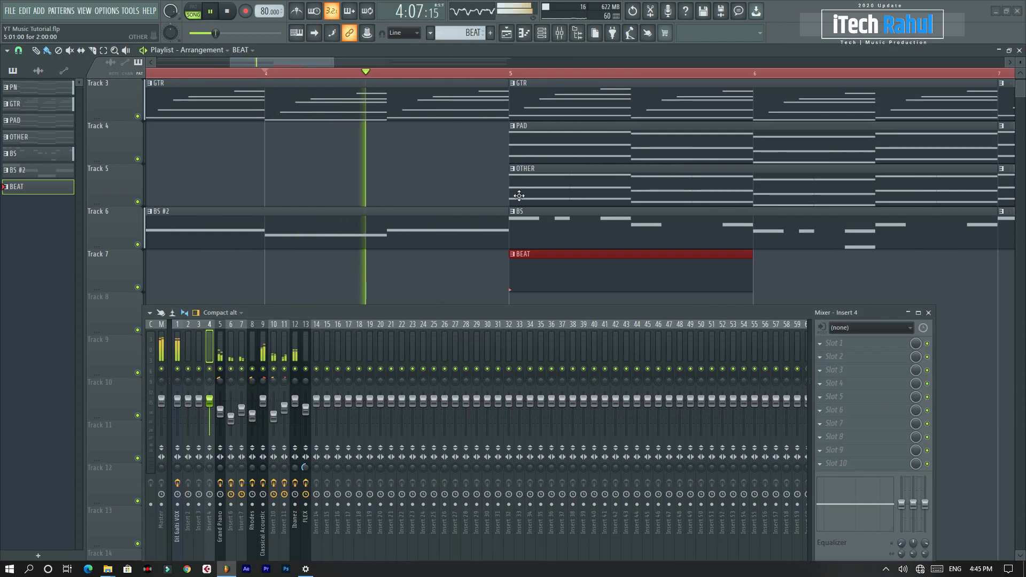
click(562, 37)
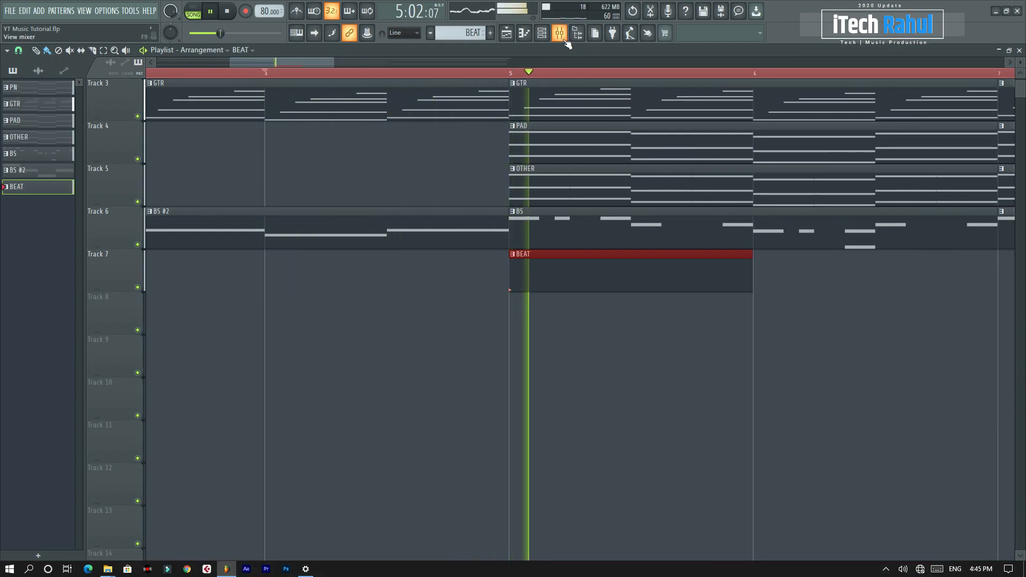
click(565, 40)
key(space)
Step: Route the four 808 drum channels to consecutive mixer tracks starting at track 14, play the transition and close the channel rack
click(537, 37)
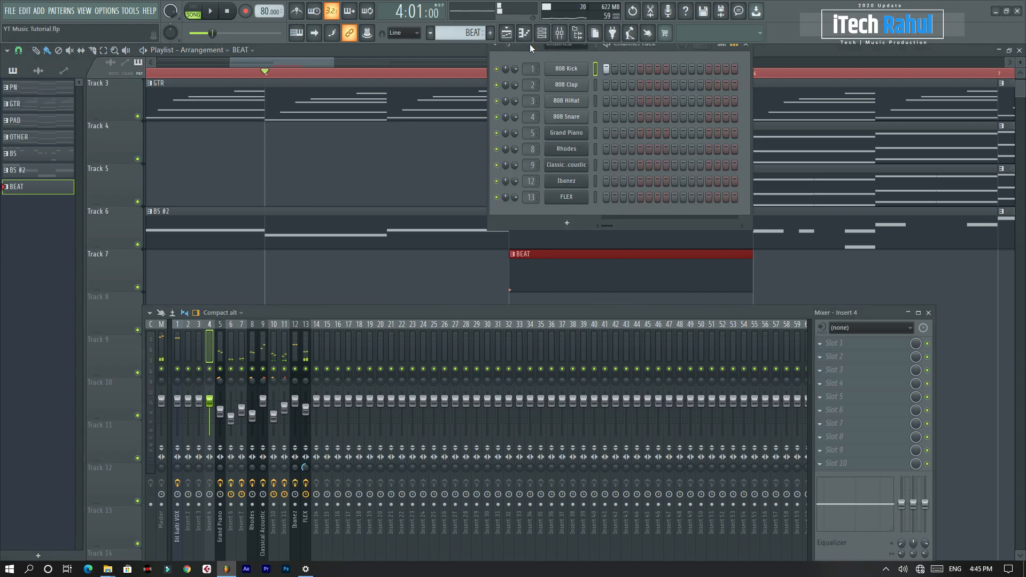
key(ctrl+a)
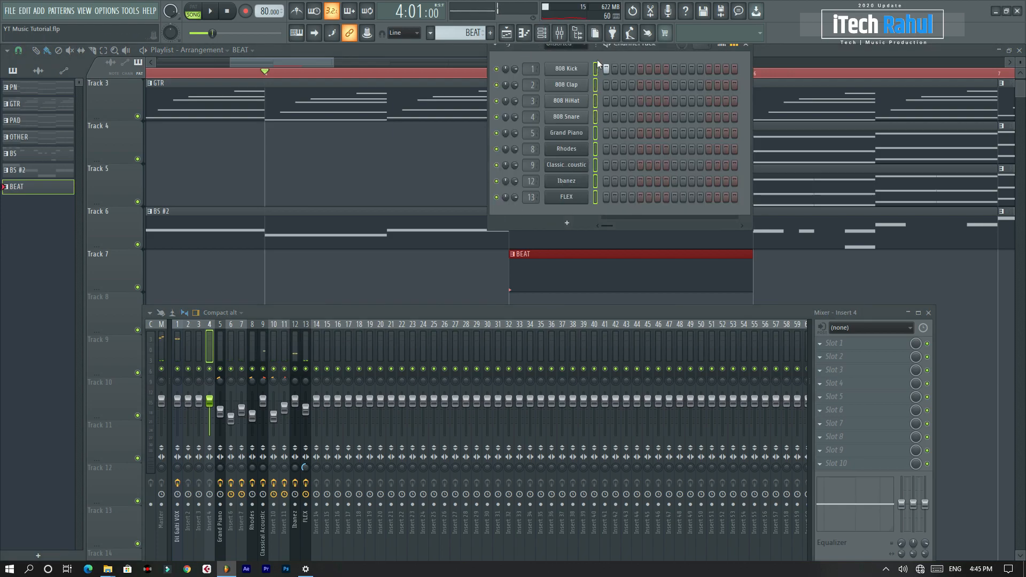
right_click(316, 353)
mouse_move(352, 370)
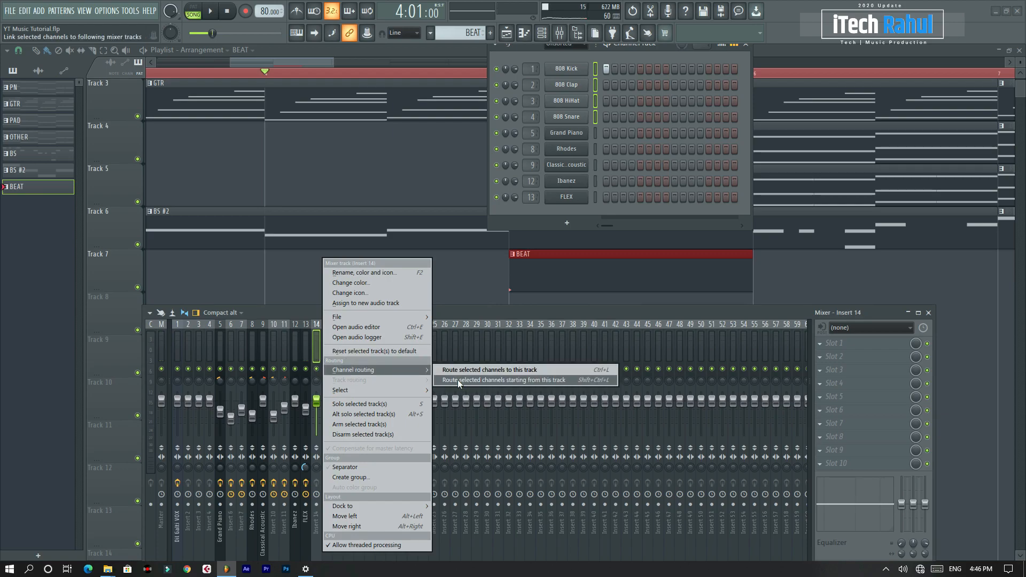
click(457, 380)
key(space)
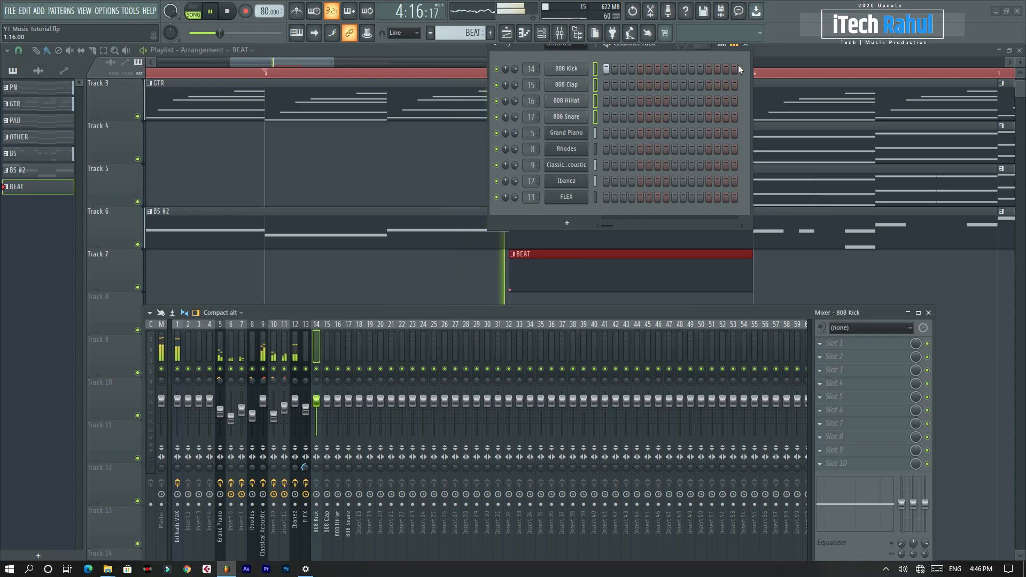
key(space)
click(747, 47)
Step: Replace the BS clip at bar 5 with BS #2, move the BEAT clip to bar 7 and play the section
scroll(526, 72, down, 5)
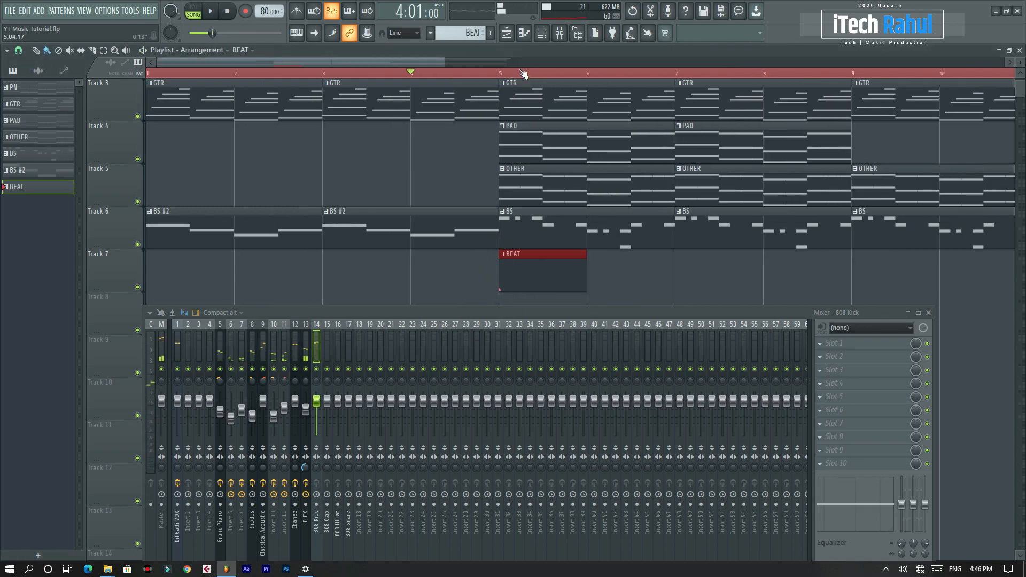
scroll(171, 74, up, 4)
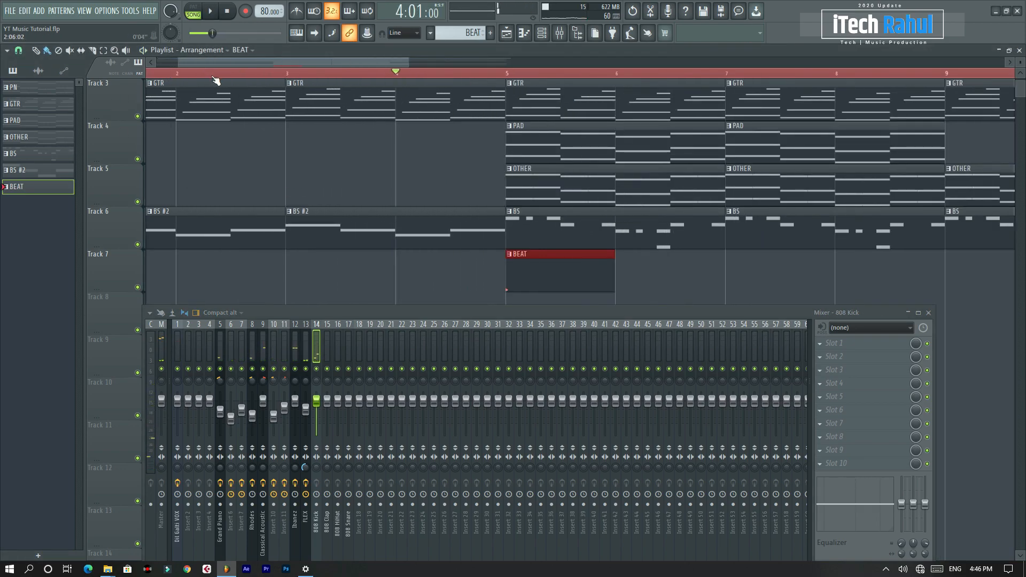
scroll(216, 79, down, 4)
right_click(289, 231)
click(257, 225)
click(286, 231)
drag(293, 283, 350, 267)
key(space)
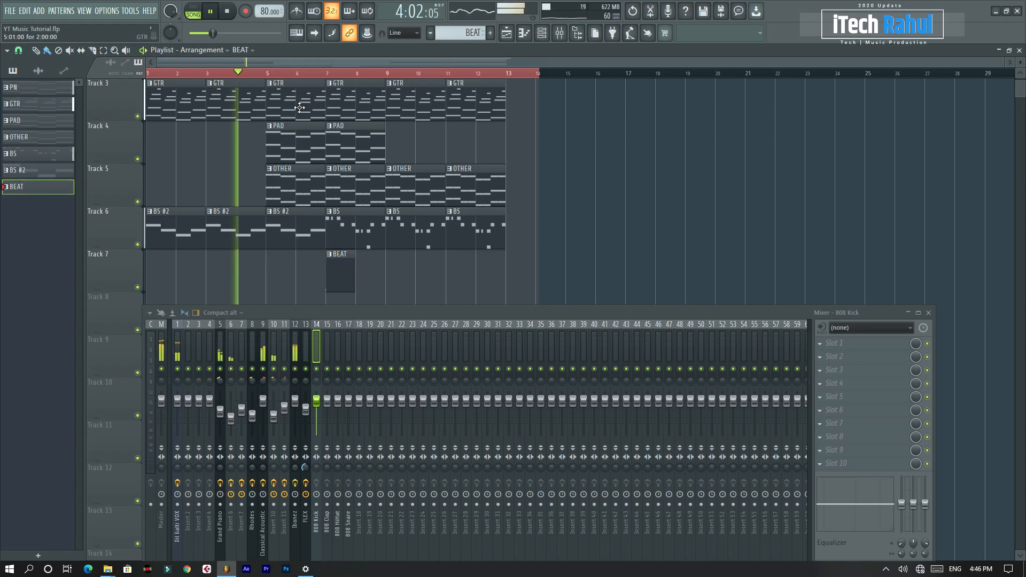
scroll(307, 77, up, 6)
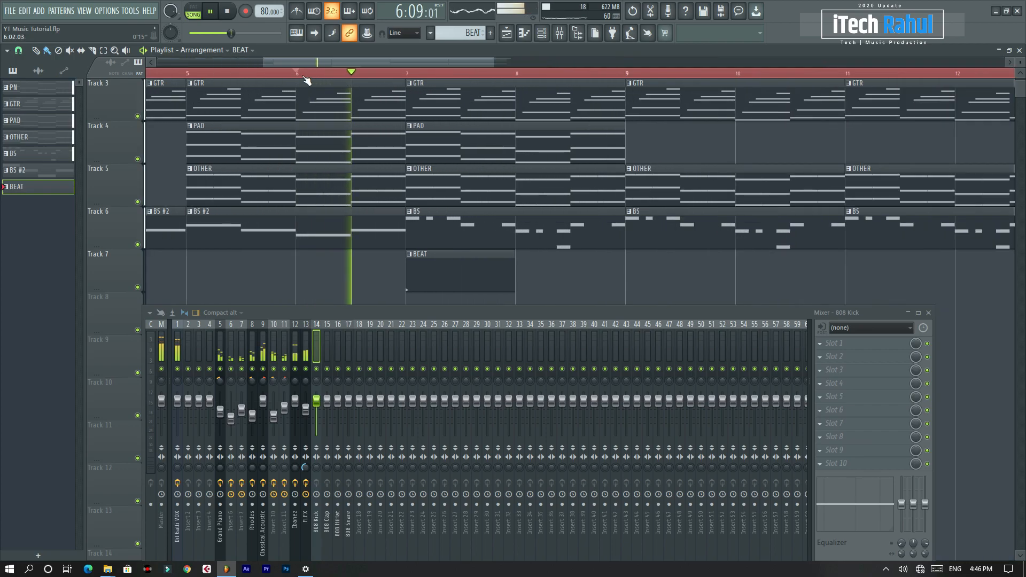
key(space)
Step: Sidechain the 808 Kick mixer track to the Ibanez bass track, checking the playing levels first
scroll(438, 236, down, 2)
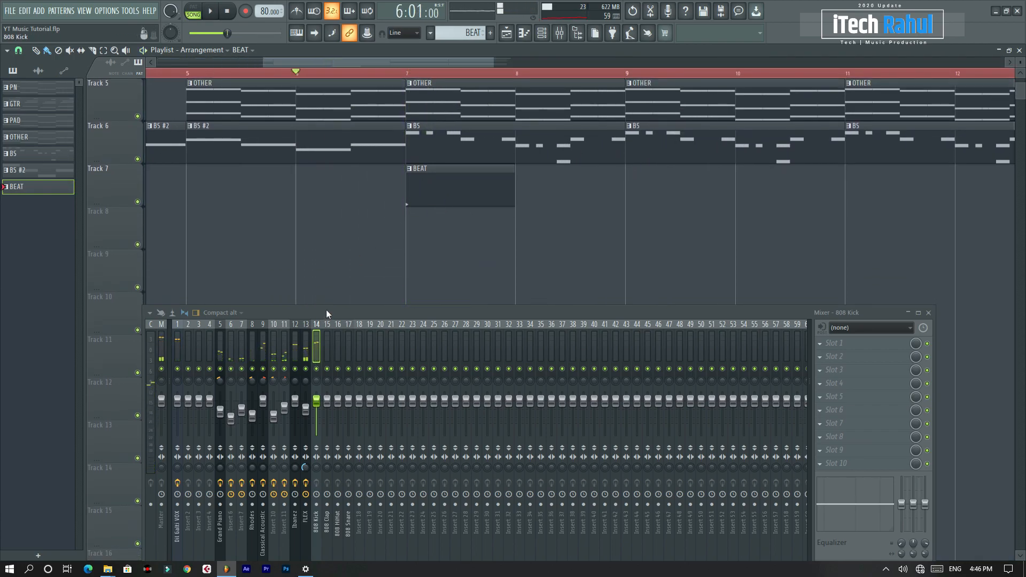
drag(327, 313, 336, 190)
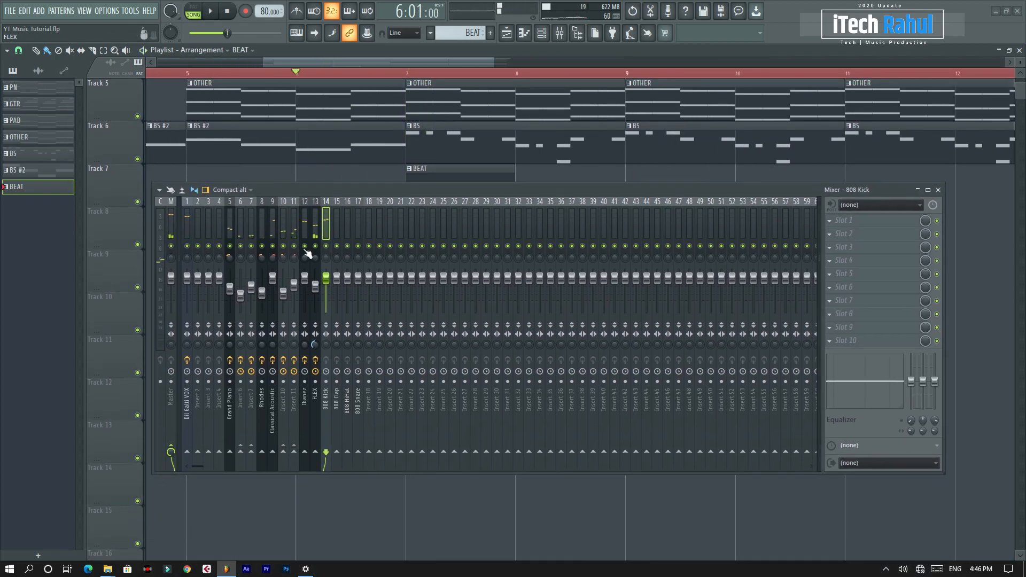
key(space)
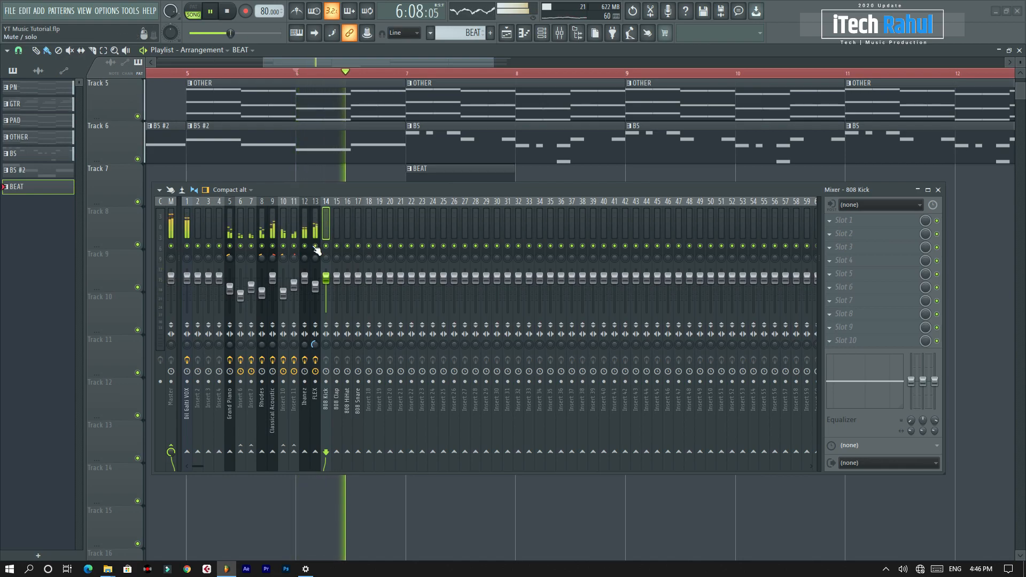
key(space)
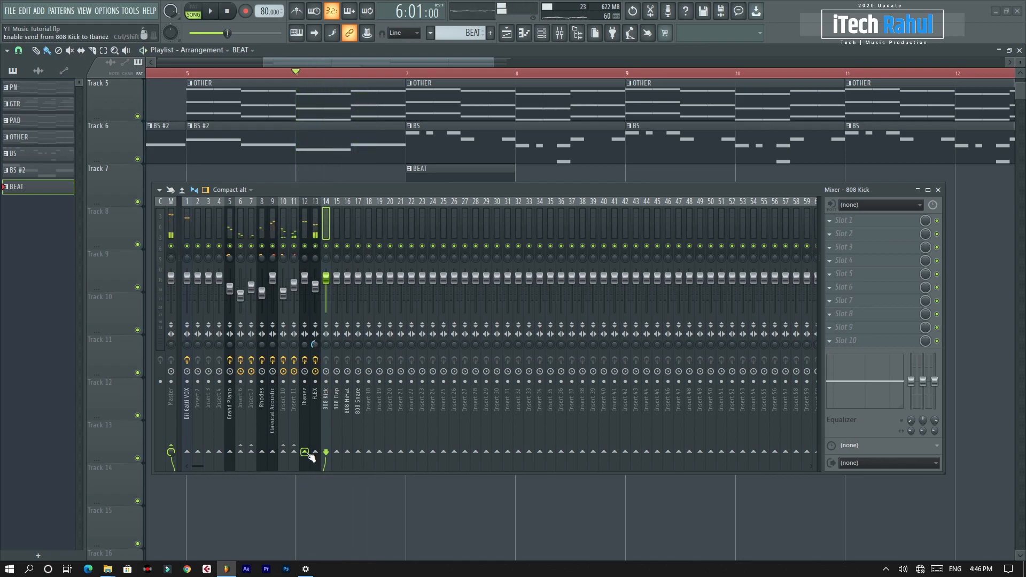
right_click(306, 451)
click(337, 482)
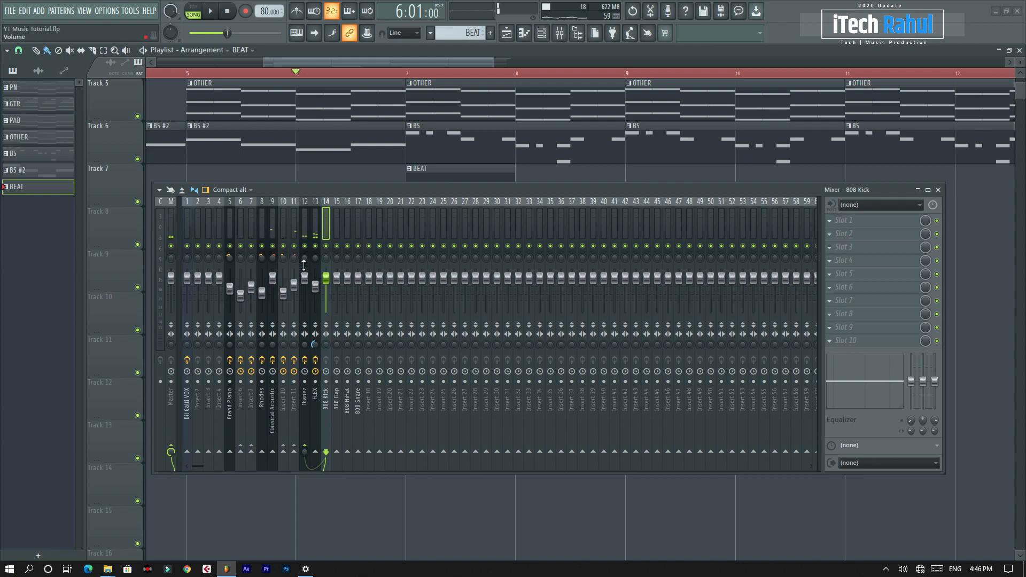
Step: Insert Fruity Limiter on the FLEX mixer track and check its available sidechain sources
click(312, 231)
click(832, 235)
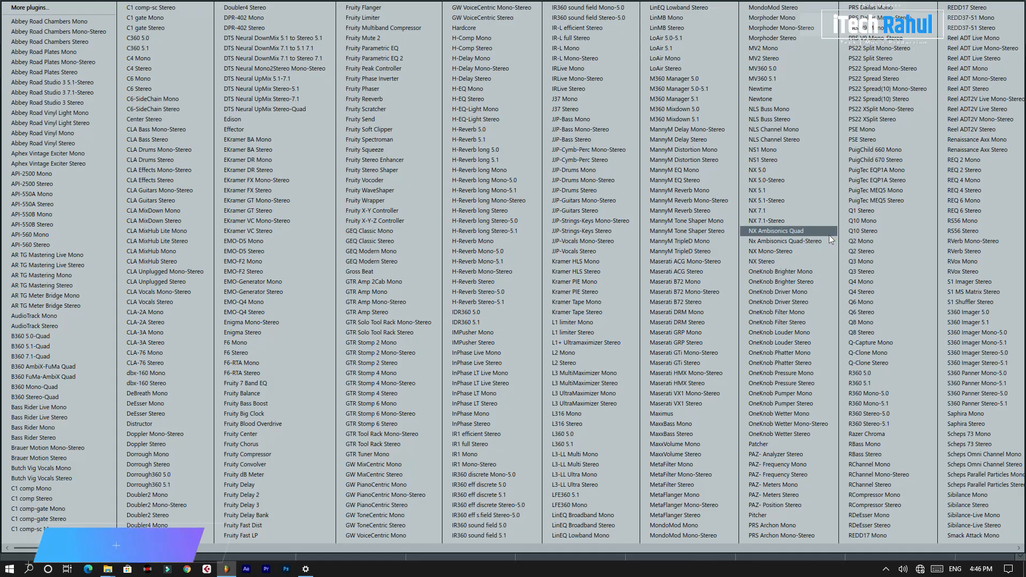
click(362, 17)
drag(292, 190, 250, 370)
click(275, 325)
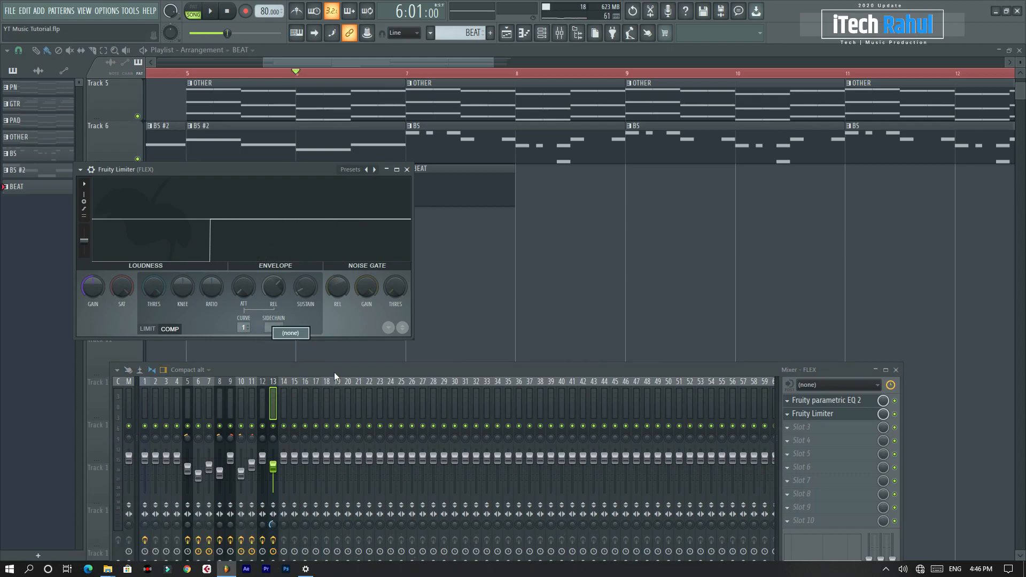
Step: Insert Fruity Limiter on the Ibanez track and set up its compressor with sidechain input 1, a lowered threshold and 25% knee
drag(335, 372, 318, 217)
click(248, 242)
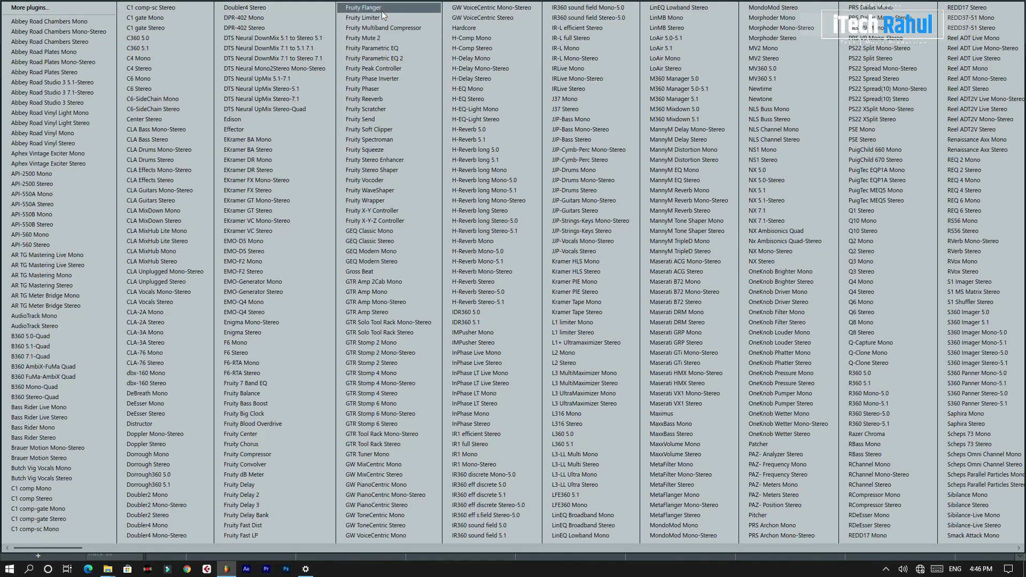
click(382, 17)
drag(307, 214, 223, 341)
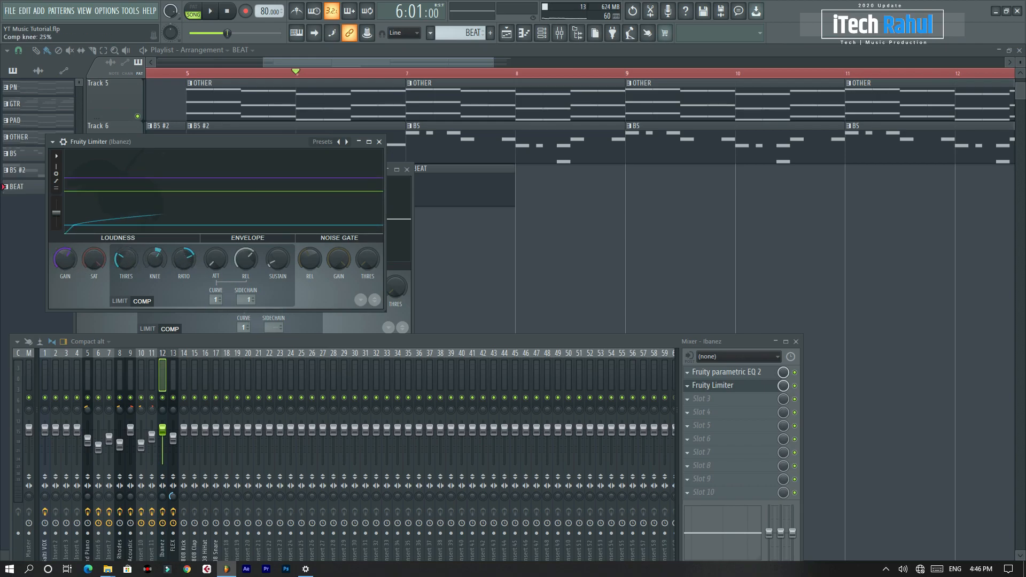
Step: Play into the beat, fine-tune the Ibanez limiter's compressor threshold and close the FLEX limiter
key(space)
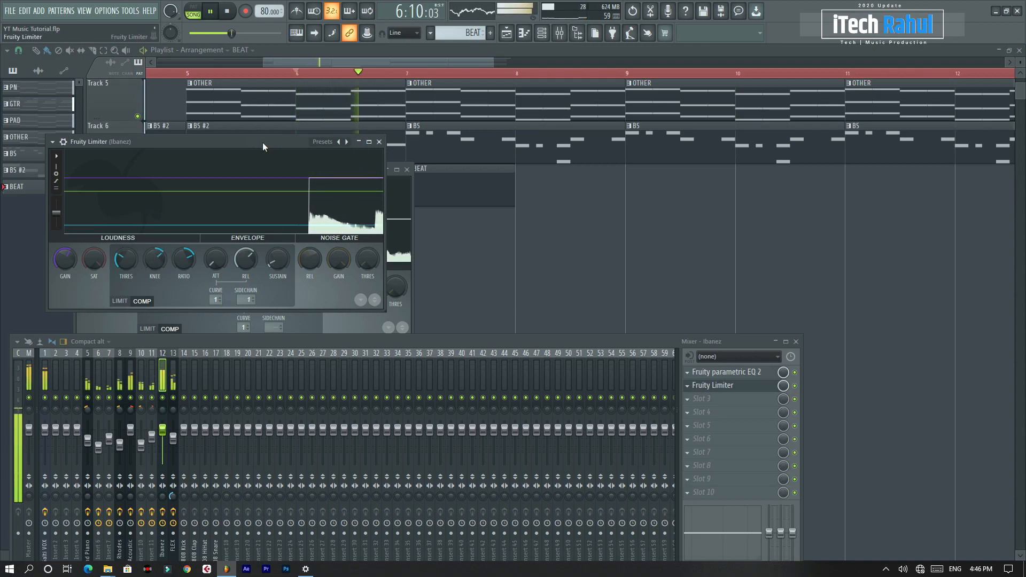
drag(270, 139, 665, 120)
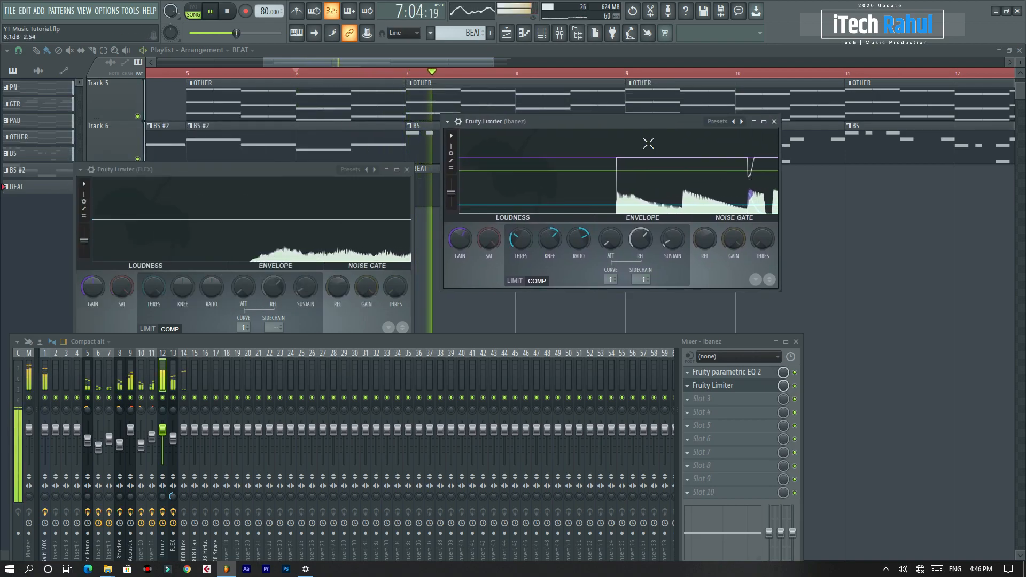
mouse_move(521, 245)
mouse_down()
mouse_move(579, 240)
mouse_move(521, 243)
mouse_up()
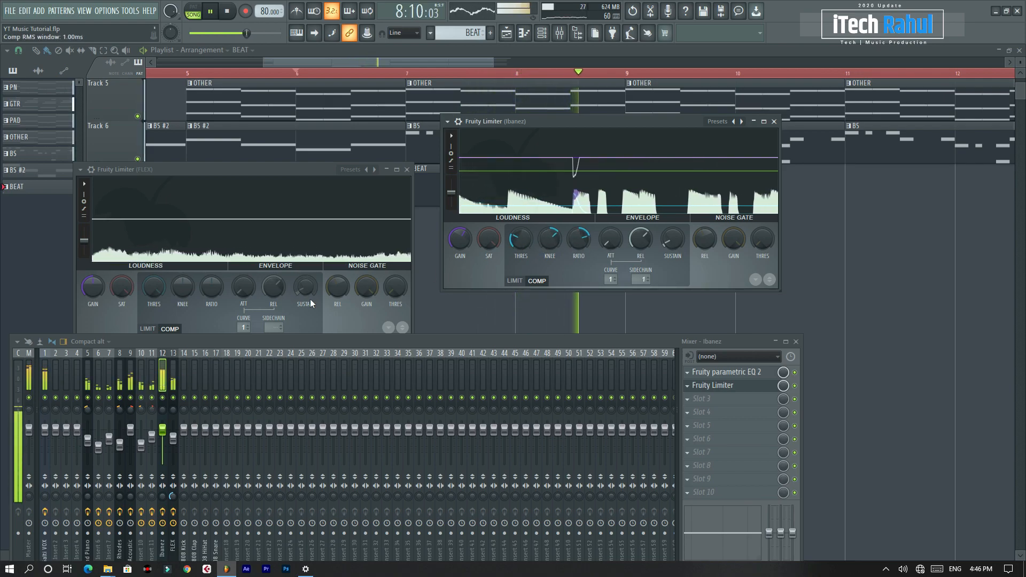
click(407, 169)
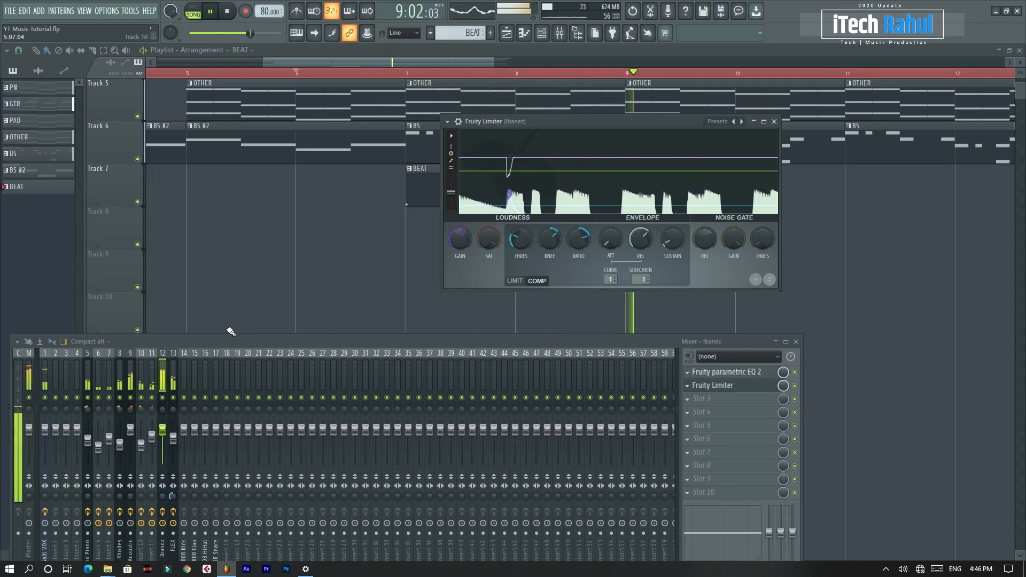
Step: Insert Fruity parametric EQ 2 on the 808 Kick track and load its HP LP preset
click(188, 380)
click(690, 378)
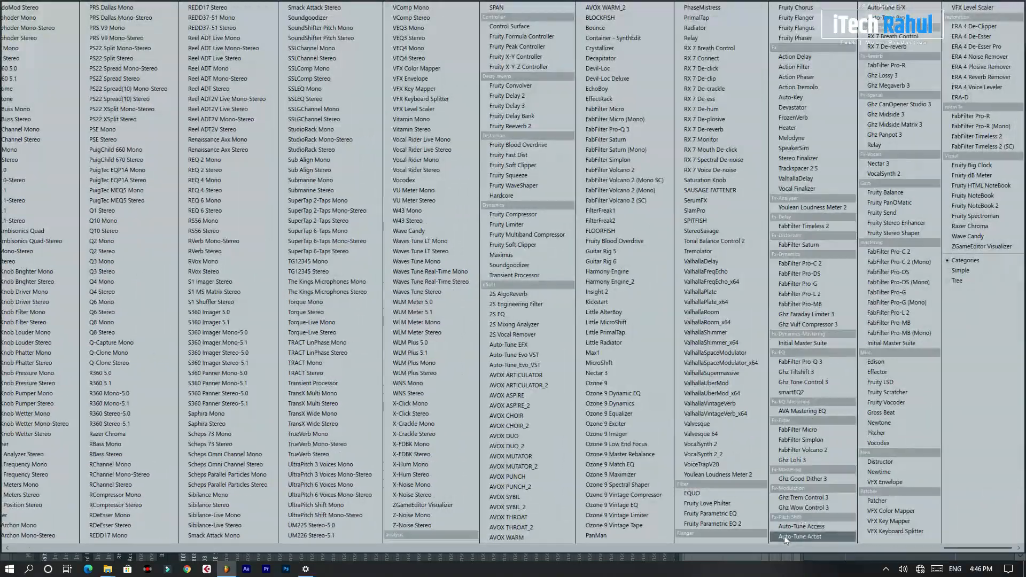
click(730, 526)
click(337, 129)
click(358, 144)
Step: Shape the 808 Kick EQ by lowering the high-pass cutoff, boosting the low bass and raising the low-pass cutoff
drag(121, 214, 49, 214)
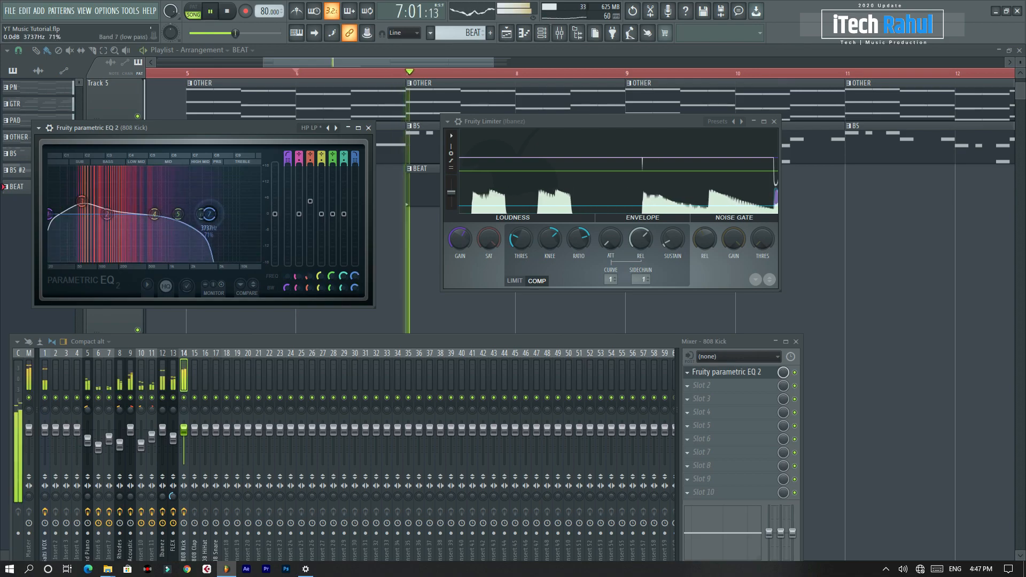
key(space)
drag(109, 206, 93, 202)
key(space)
drag(155, 214, 225, 214)
click(369, 128)
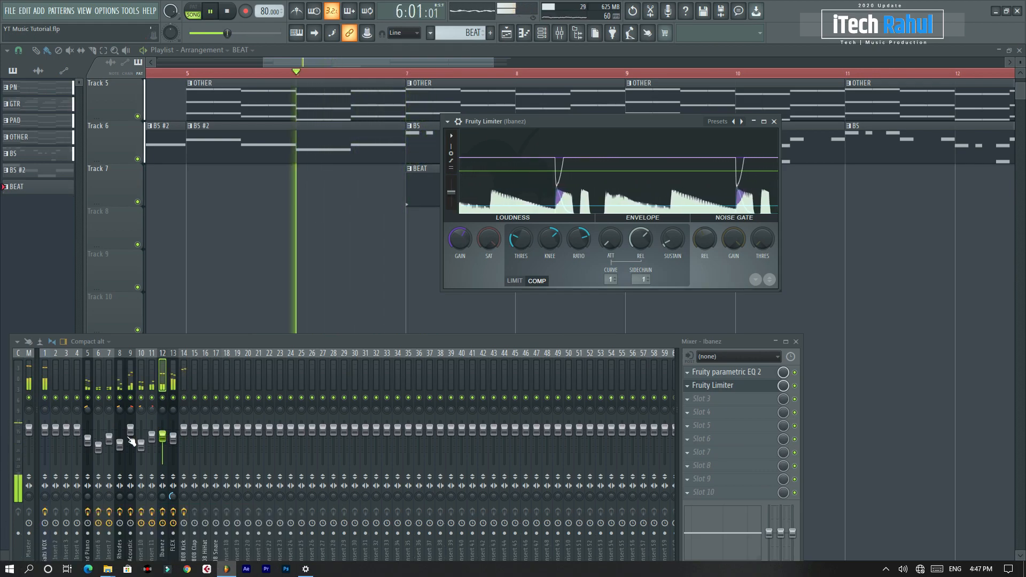
Step: Lower the Classical Acoustic mixer track to 75% (-6.0 dB) and close the Ibanez limiter
drag(124, 421, 125, 436)
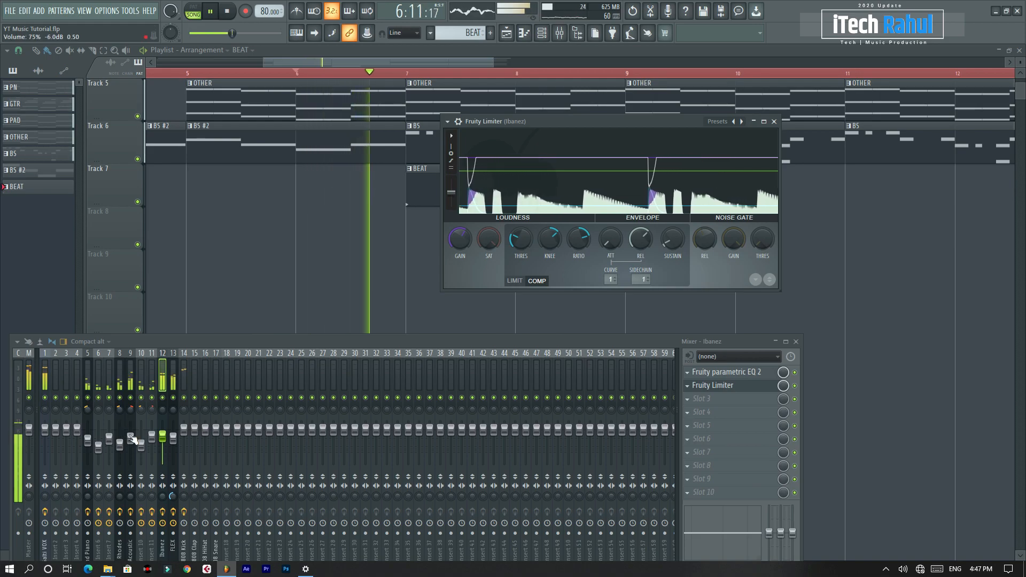
click(774, 122)
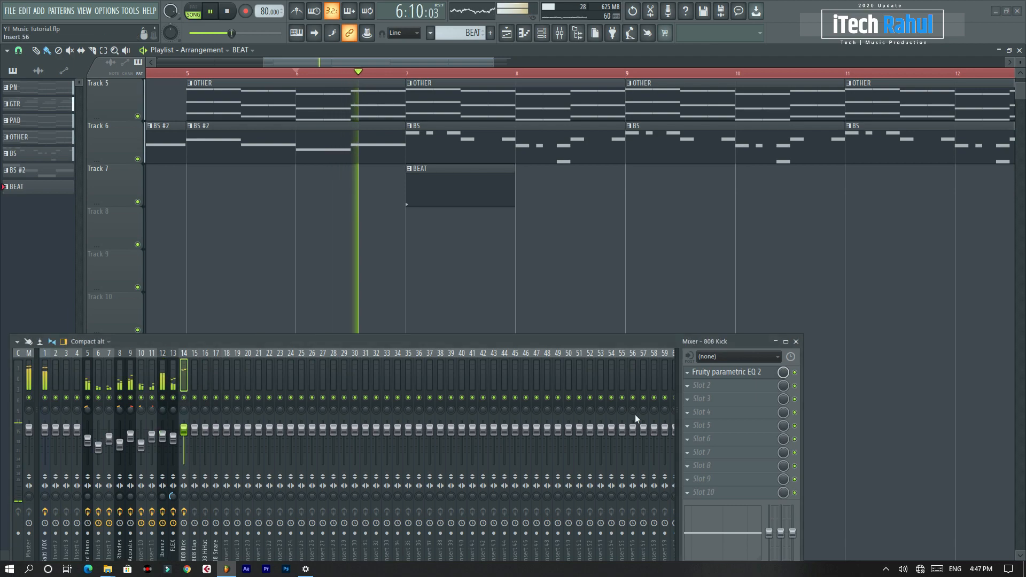
Step: Insert Fruity Limiter on the 808 Kick track with about 6.1 dB gain and a compressor threshold around -5.3 dB, and stop playback
click(700, 398)
scroll(767, 266, up, 7)
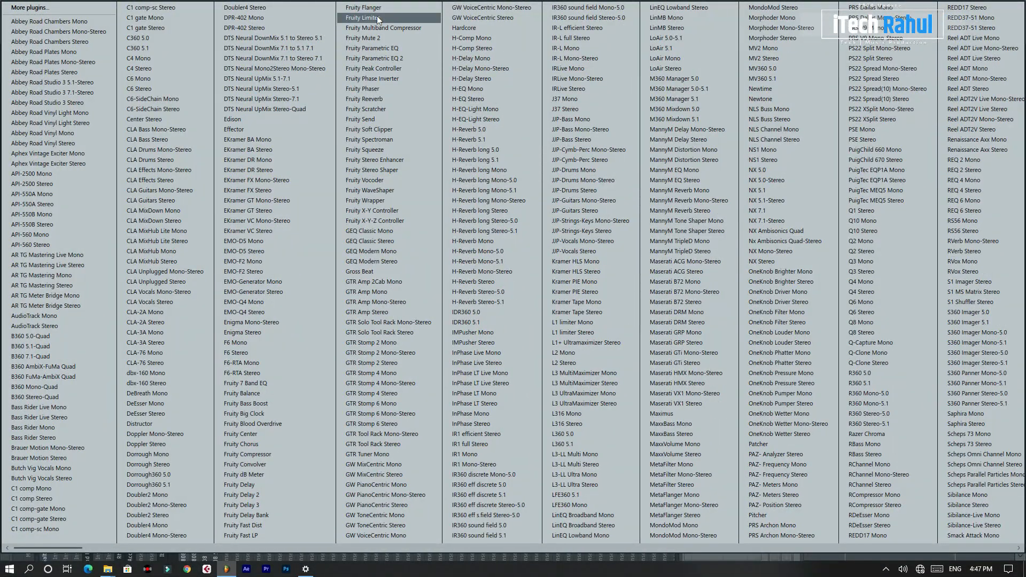
click(378, 20)
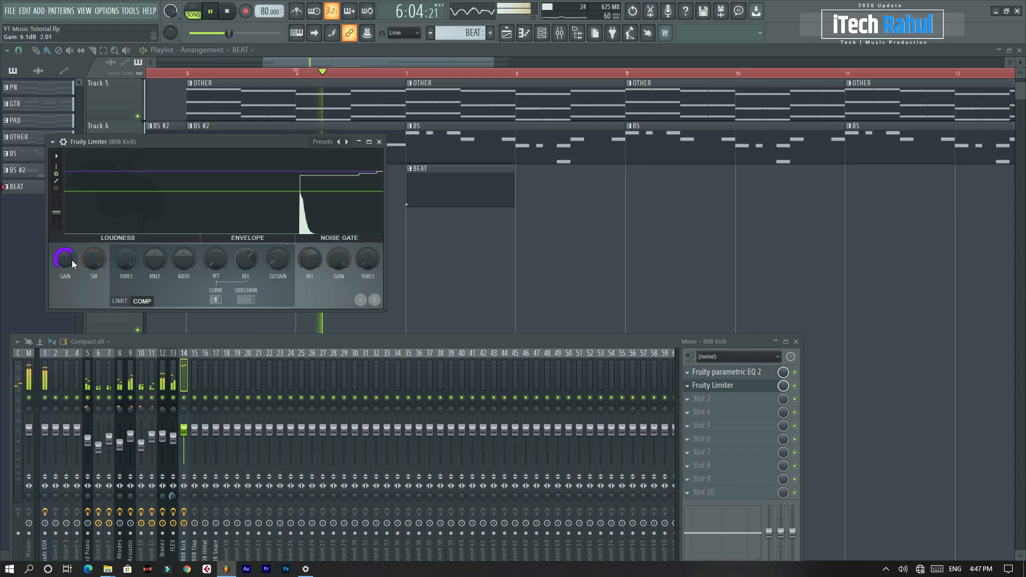
drag(133, 264, 133, 283)
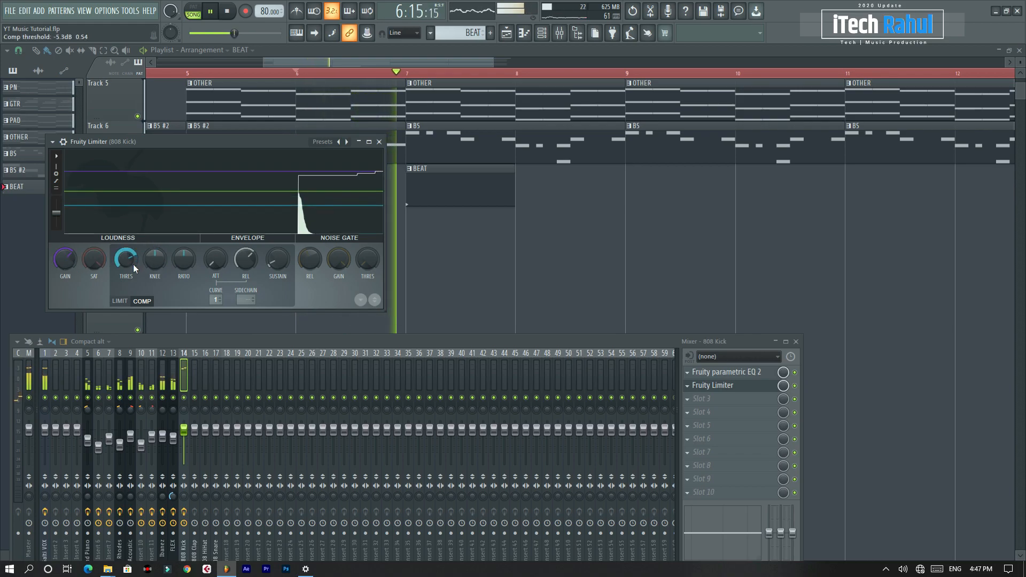
click(379, 141)
key(space)
Step: Add an 808 Clap hit on step 5 of BEAT and set a finer playlist snap to start playback late in bar 6
click(540, 34)
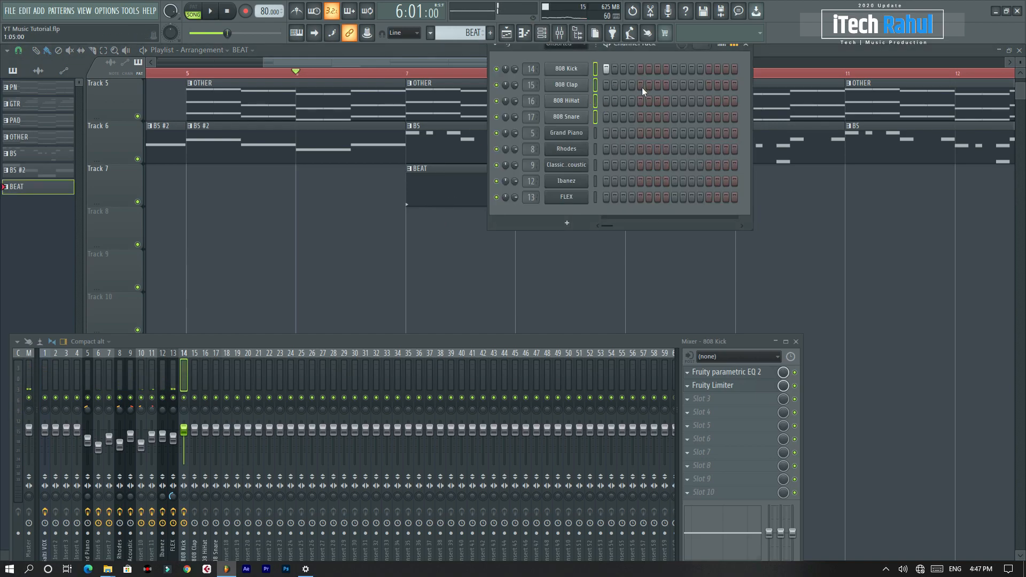
key(space)
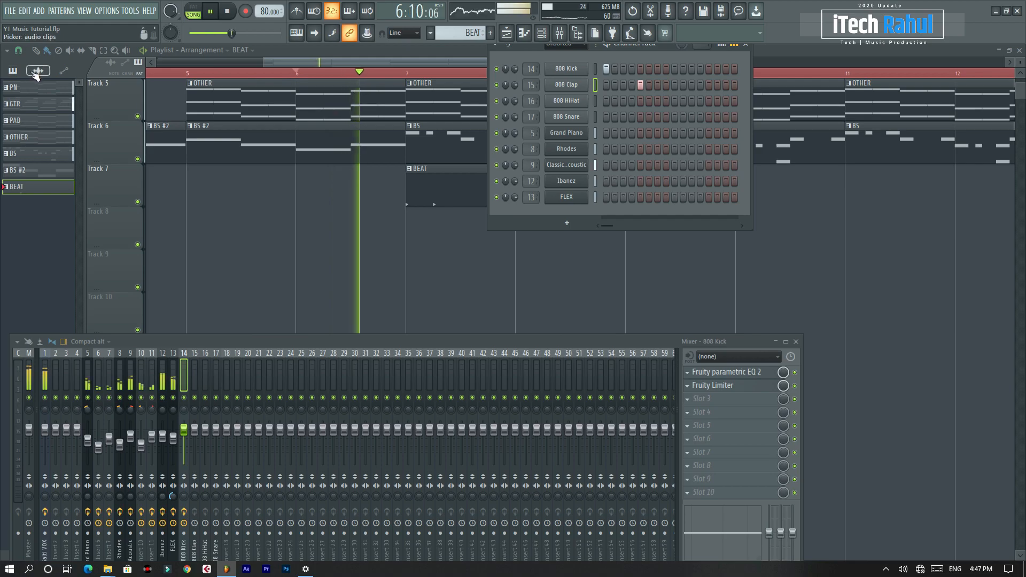
click(19, 50)
click(32, 172)
click(364, 73)
Step: Extend BEAT to 32 steps with kicks on 1, 7, 9, 17, 23, 25, 27 and 31, claps every eight from 5 and hi-hats every eight from 4
click(541, 33)
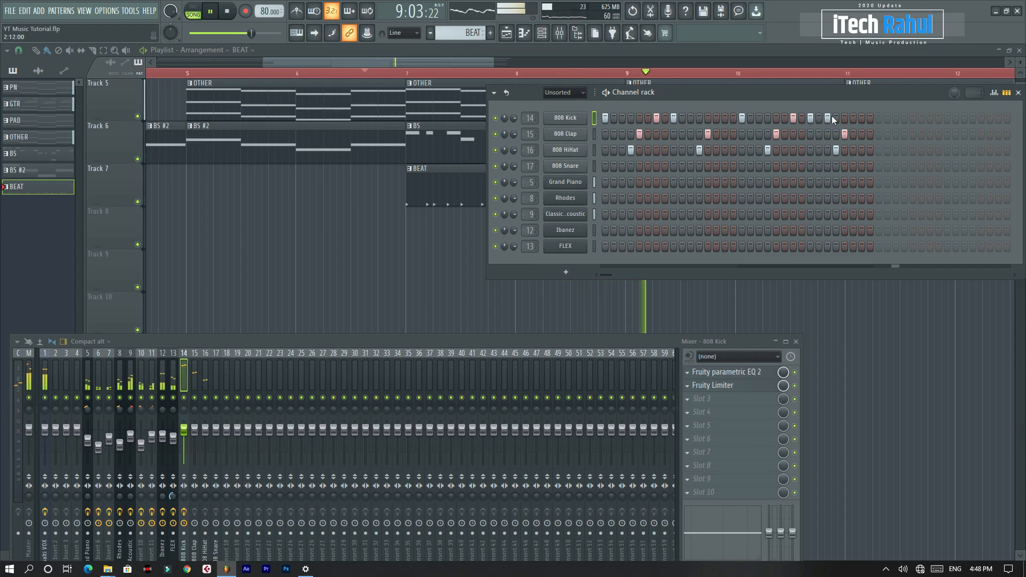
click(860, 118)
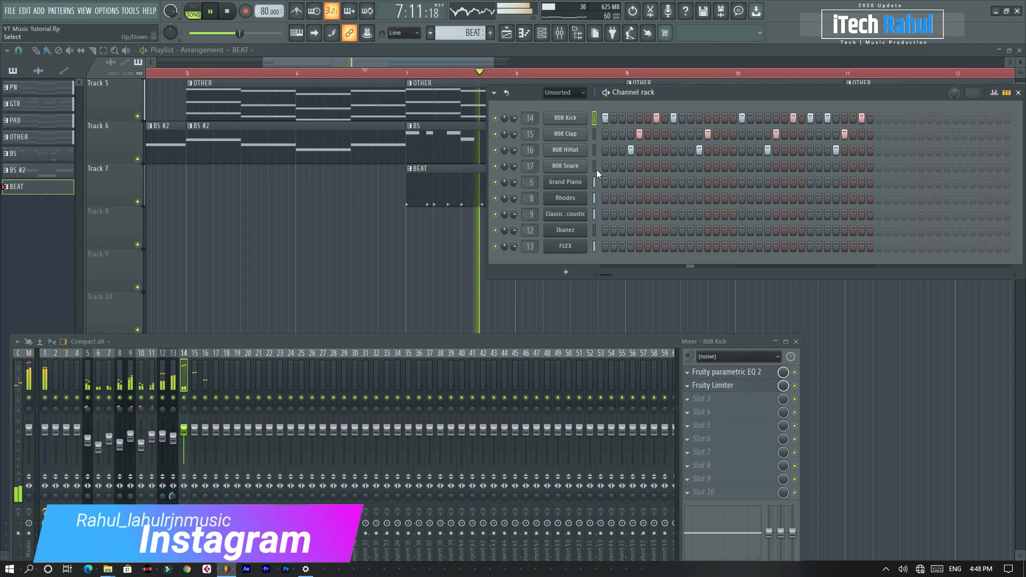
right_click(566, 154)
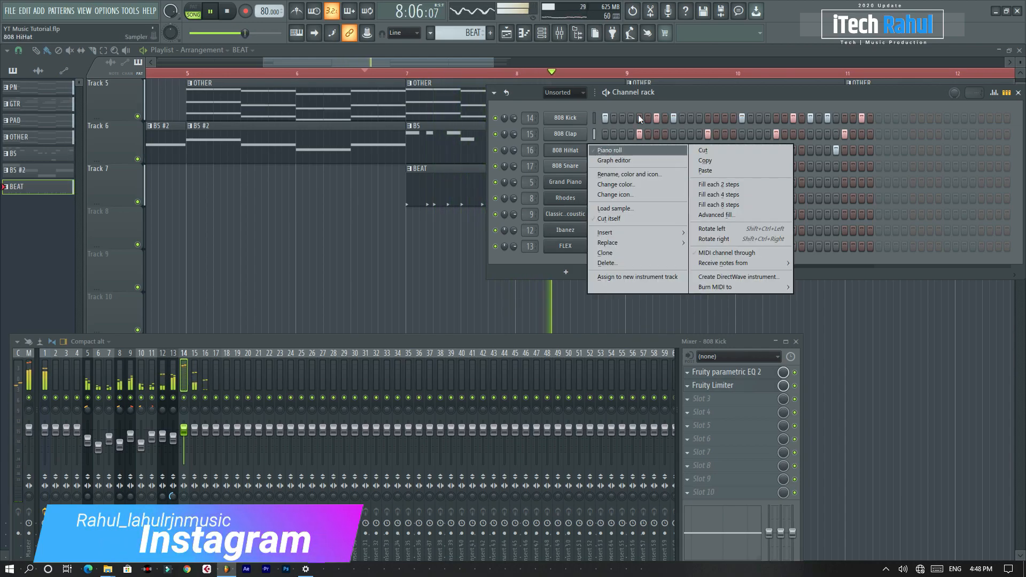
click(722, 195)
click(631, 151)
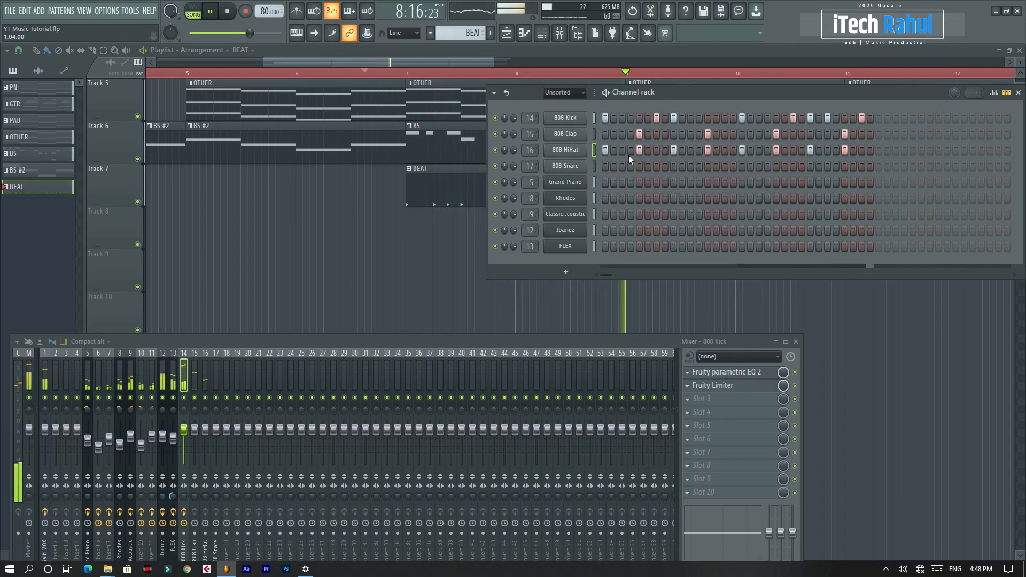
click(699, 150)
click(768, 150)
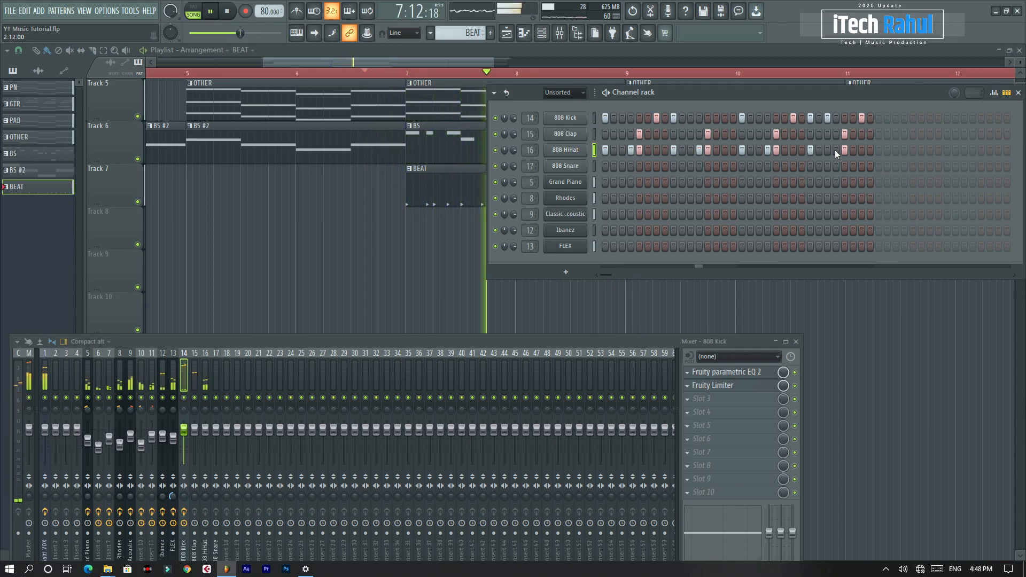
right_click(579, 151)
click(719, 184)
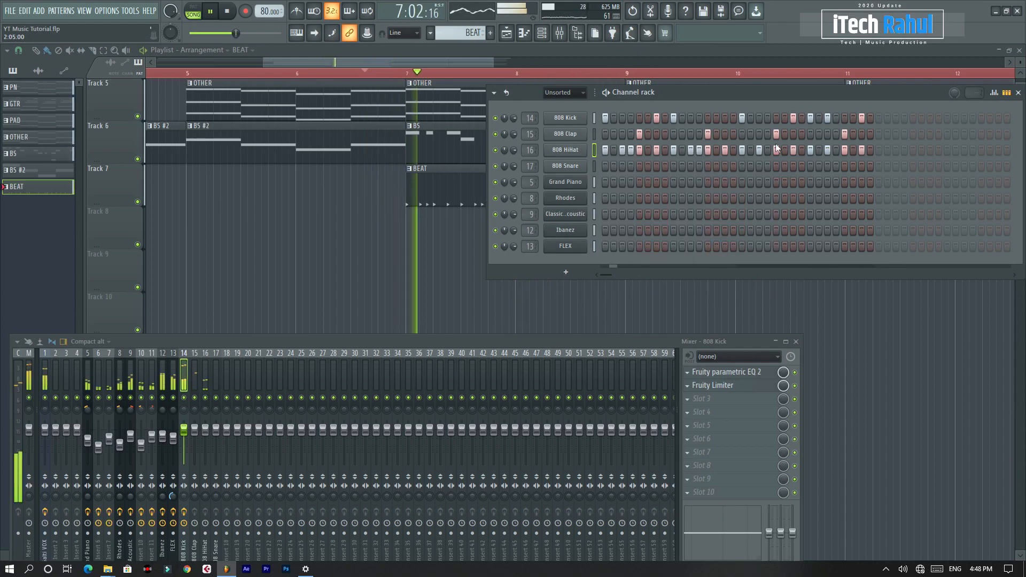
right_click(577, 151)
click(719, 195)
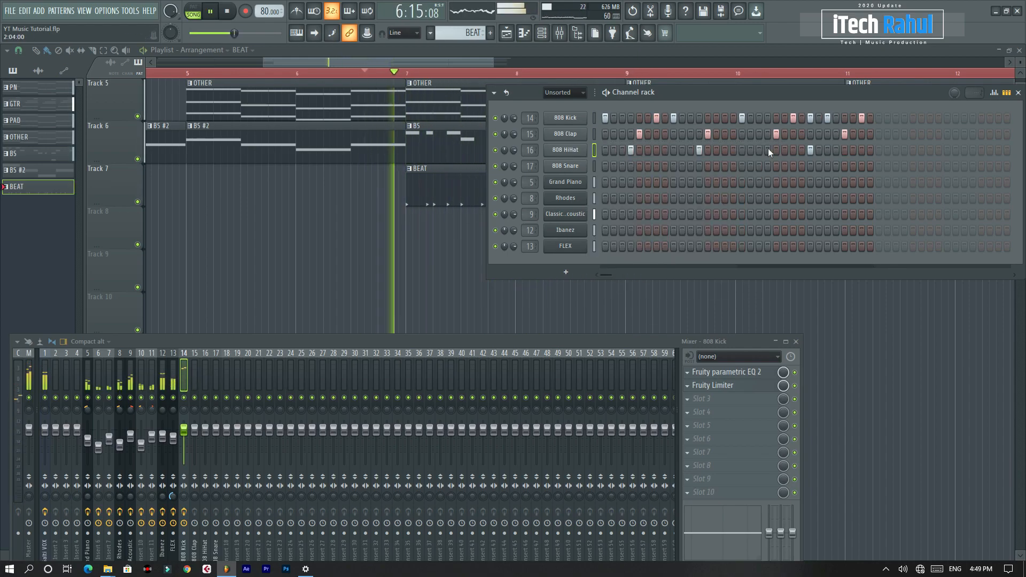
Step: Add 808 Snare hits on steps 5, 13, 21 and 29 and lower the snare's mixer track to 75% (-6.0 dB)
click(844, 167)
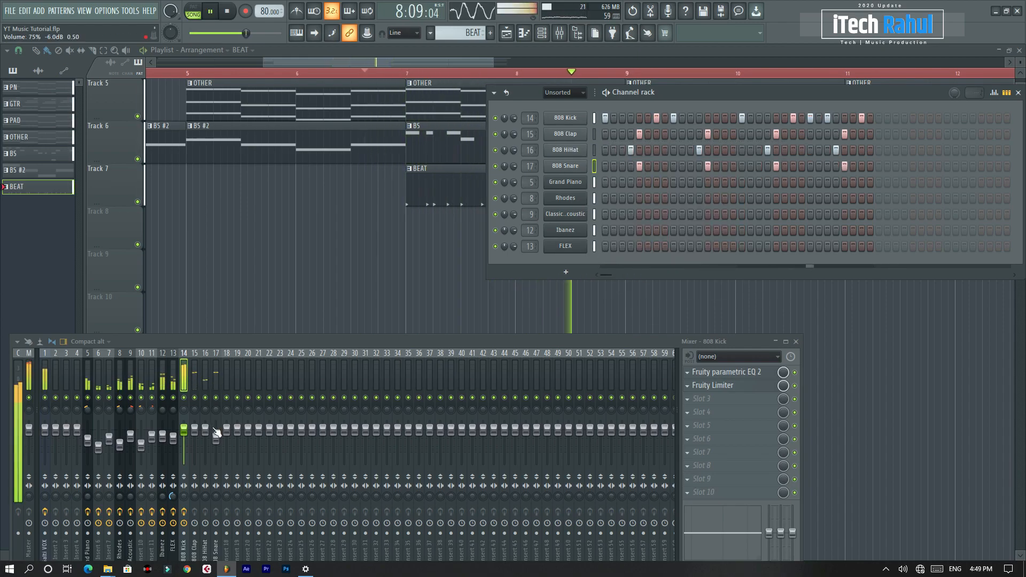
Step: Insert Fruity parametric EQ 2 on the 808 Clap track and load its HP LP preset
click(196, 385)
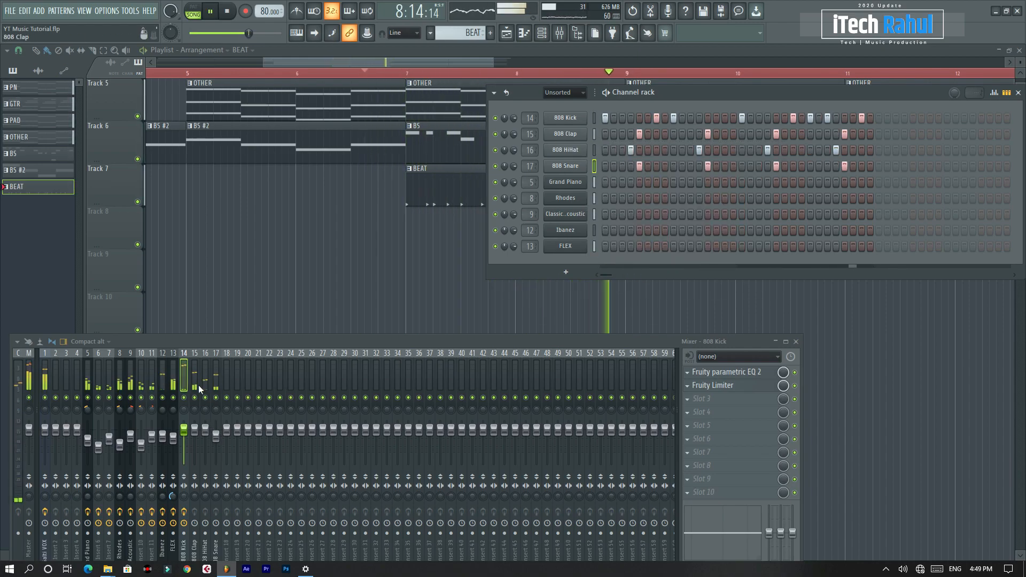
click(691, 379)
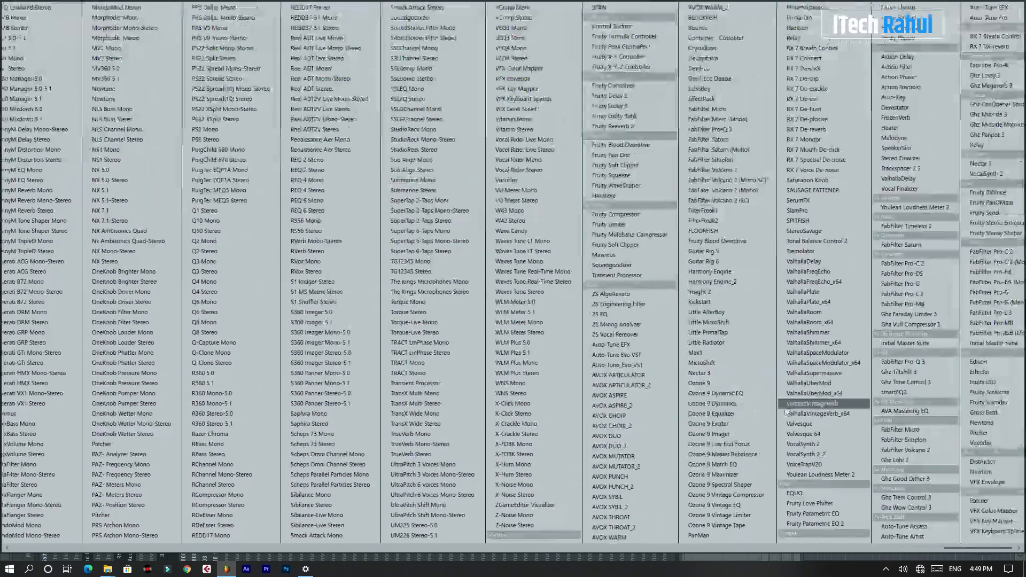
click(735, 523)
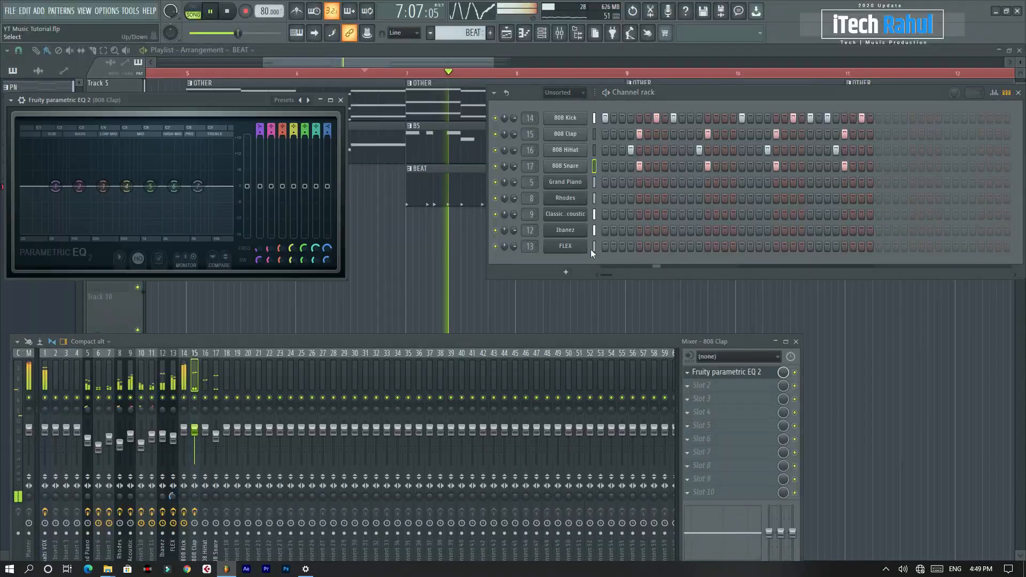
click(308, 101)
click(319, 120)
Step: Open the 808 Clap EQ's low-pass to 20000 Hz, raise its high-pass cutoff and boost band 5 by about 5.8 dB near 7872 Hz
drag(152, 187, 230, 189)
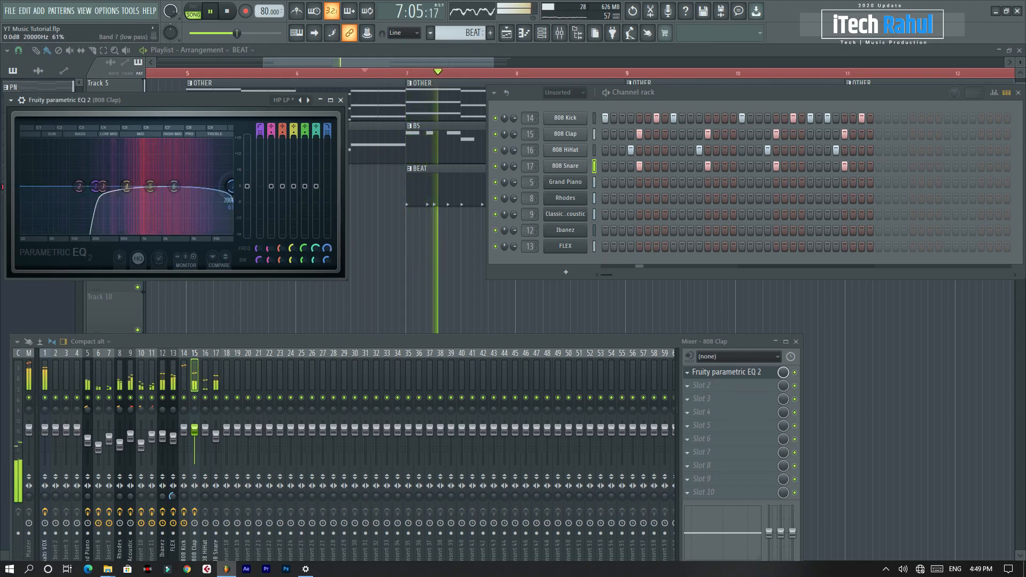
drag(99, 187, 114, 186)
drag(150, 187, 204, 166)
drag(116, 186, 123, 187)
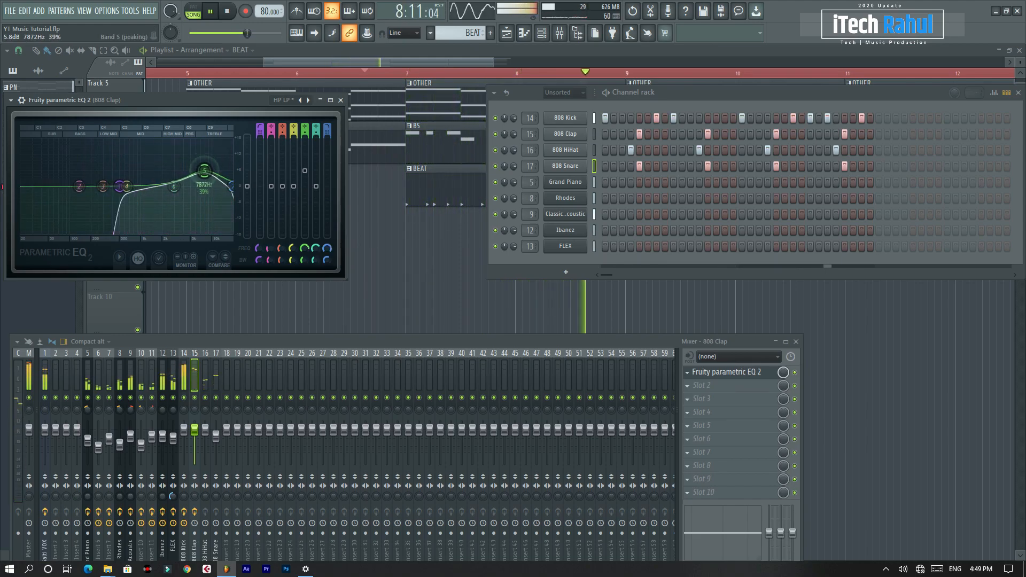
Step: Insert Fruity Reeverb 2 on the 808 Clap track with the wet level around 44% and close its window
click(688, 384)
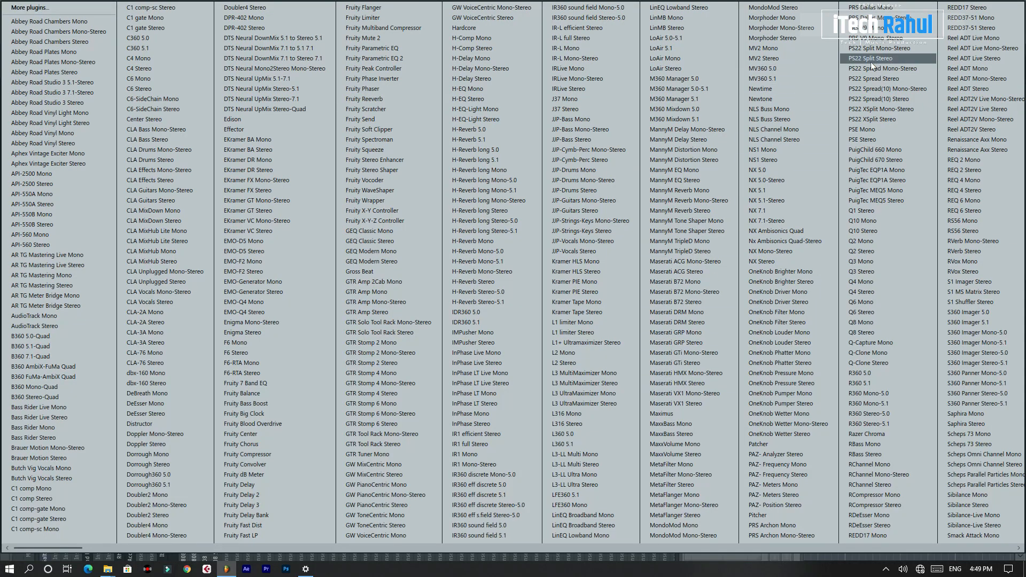
click(508, 126)
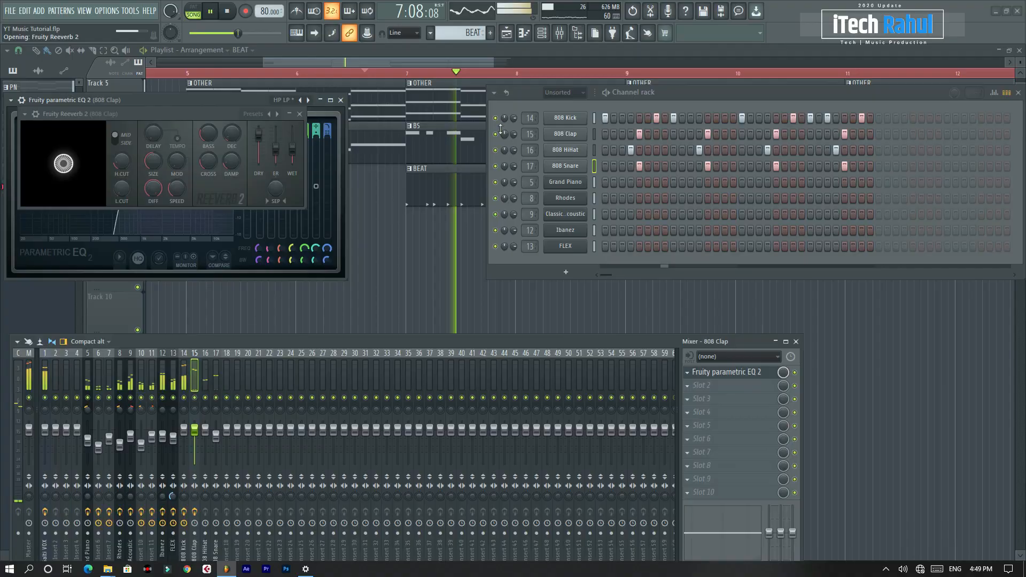
right_click(278, 150)
click(285, 156)
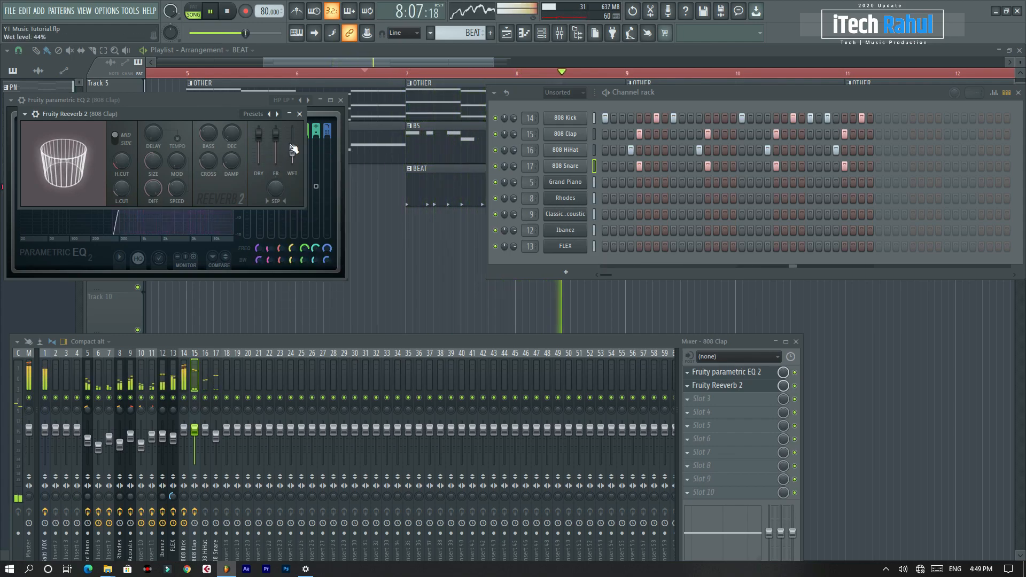
click(298, 114)
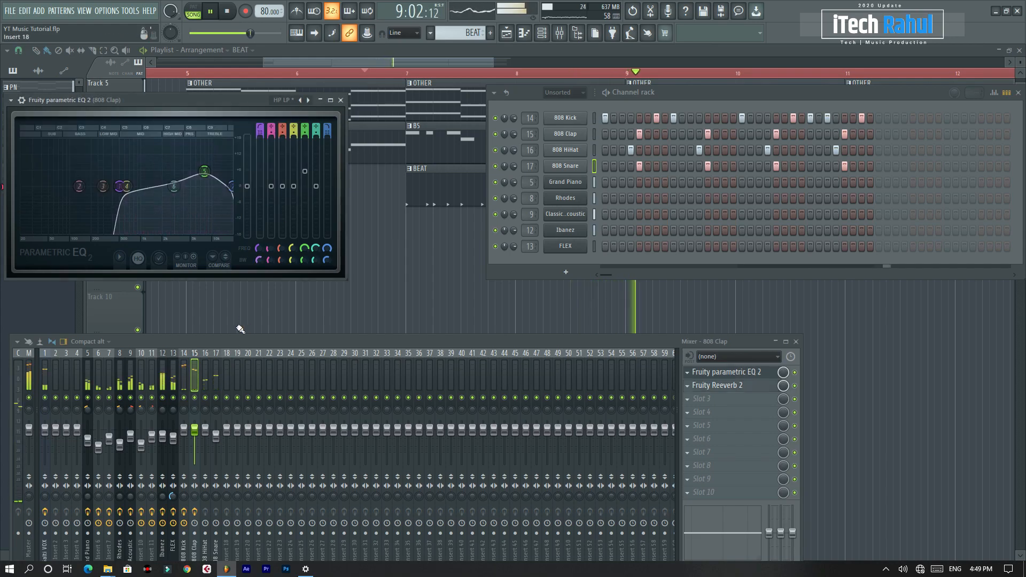
Step: Close the 808 Clap EQ and the channel rack, and set the playlist's grid snap to Bar
click(340, 100)
click(1018, 92)
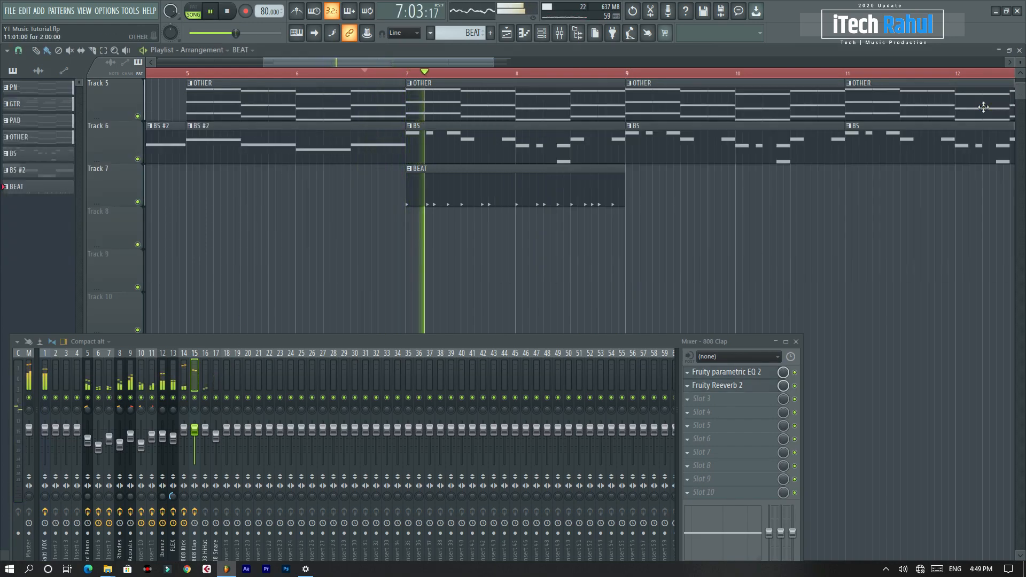
click(495, 64)
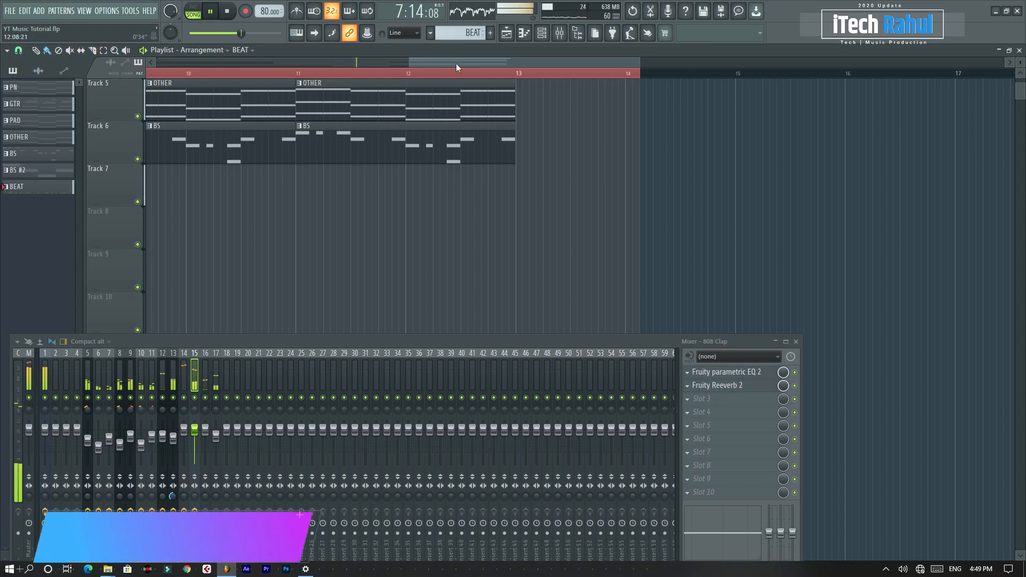
drag(457, 66, 357, 91)
click(18, 50)
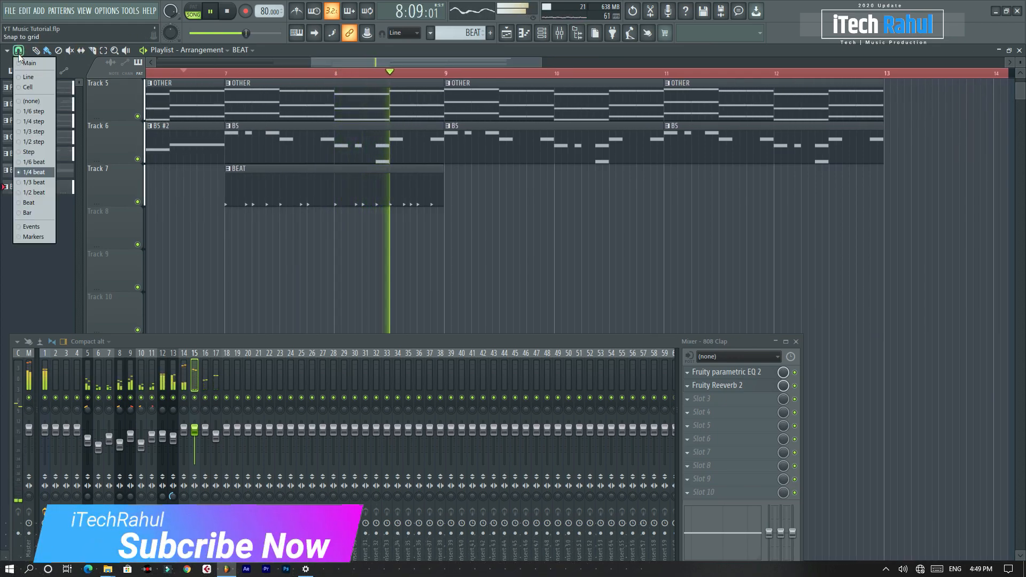
click(34, 211)
Step: Repeat the BEAT pattern clip on Track 7 at bars 9 and 11, then stop playback
drag(380, 184, 585, 175)
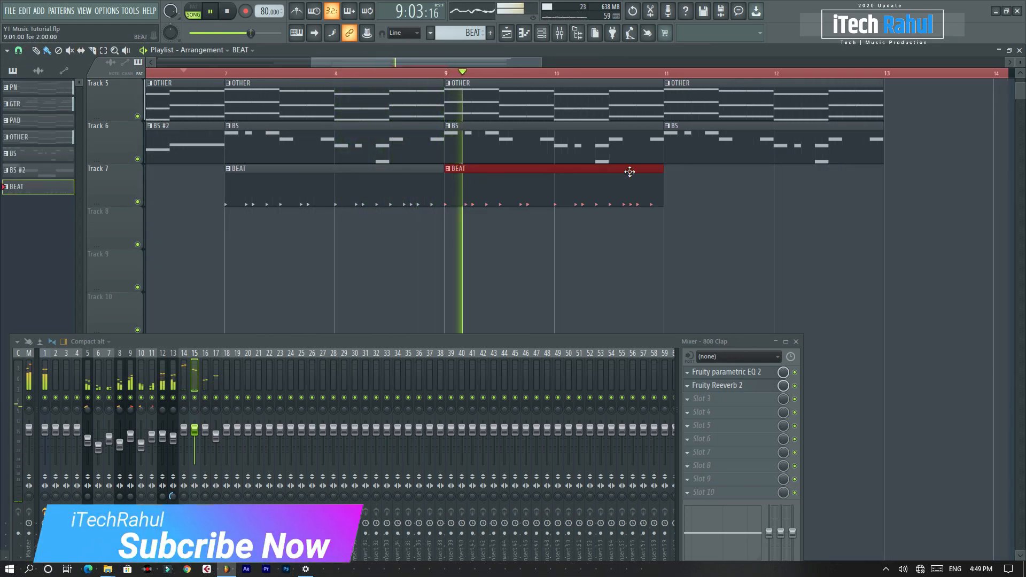
key(ctrl+b)
ctrl+scroll(522, 145, down, 4)
scroll(417, 183, up, 4)
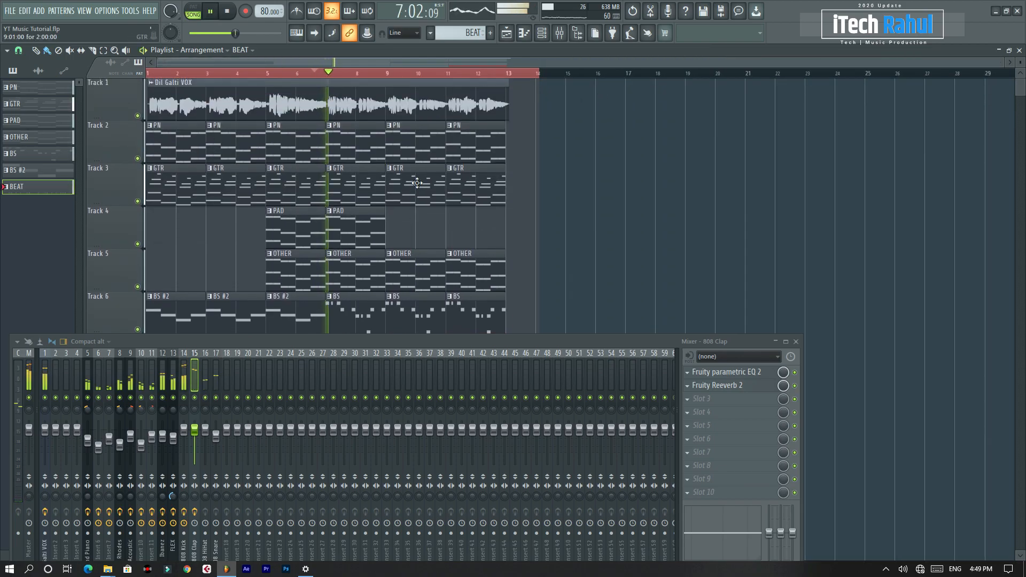
scroll(531, 305, down, 1)
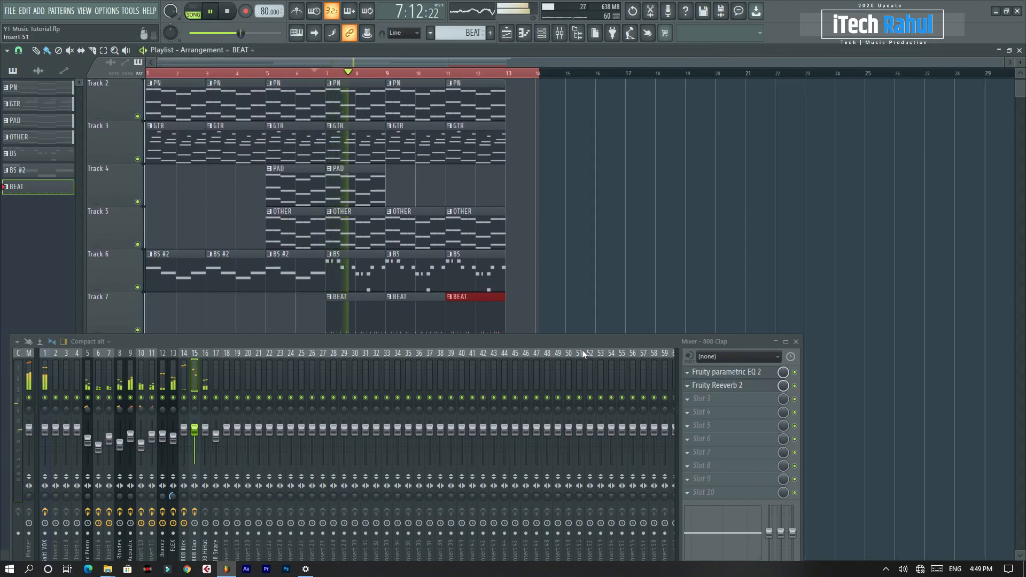
drag(584, 353, 575, 399)
key(space)
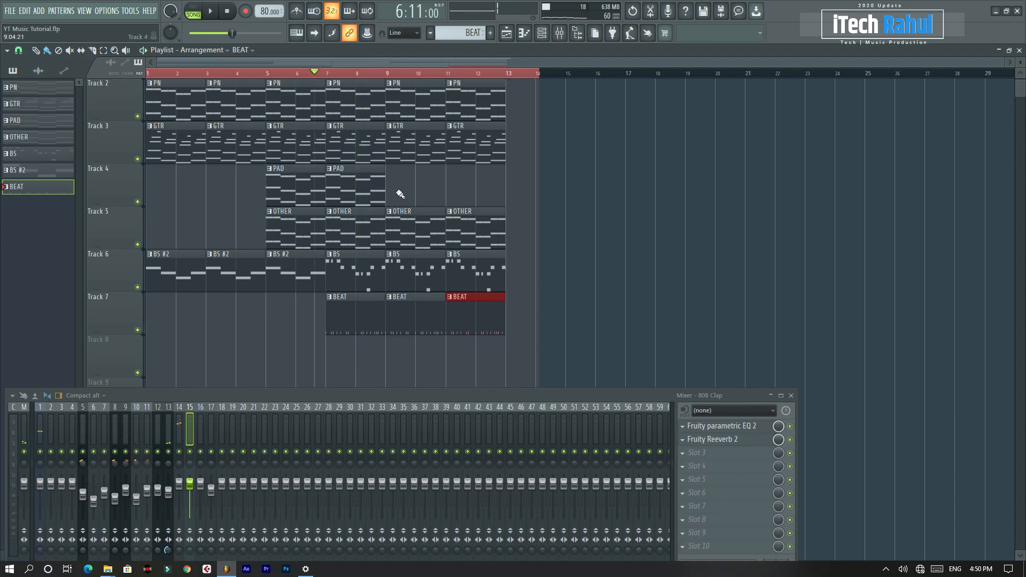
Step: Load the saved vocal processing mixer track state onto the Dil Galti VOX track and close the mixer
drag(249, 388, 349, 309)
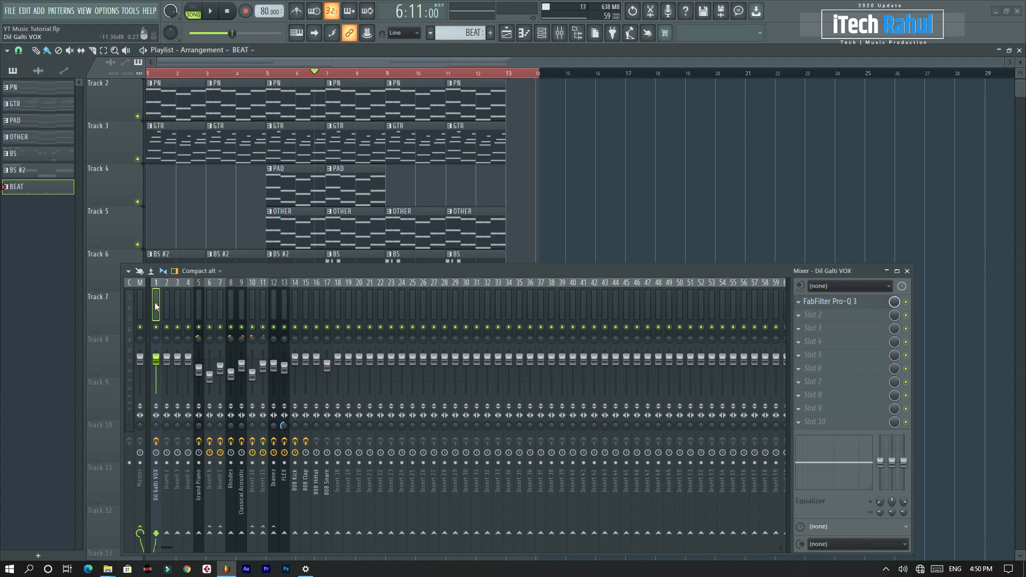
click(128, 271)
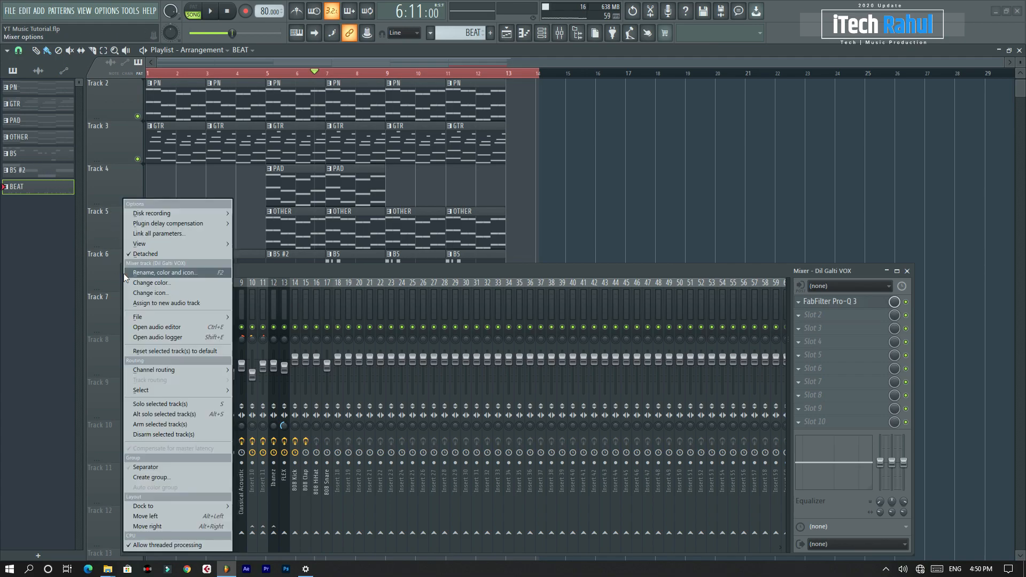
mouse_move(168, 317)
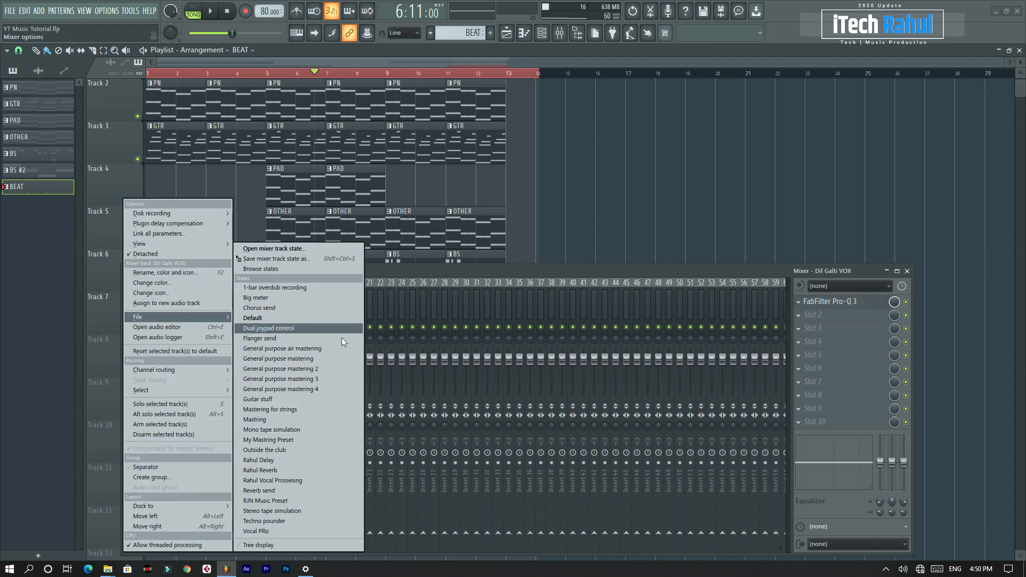
click(298, 479)
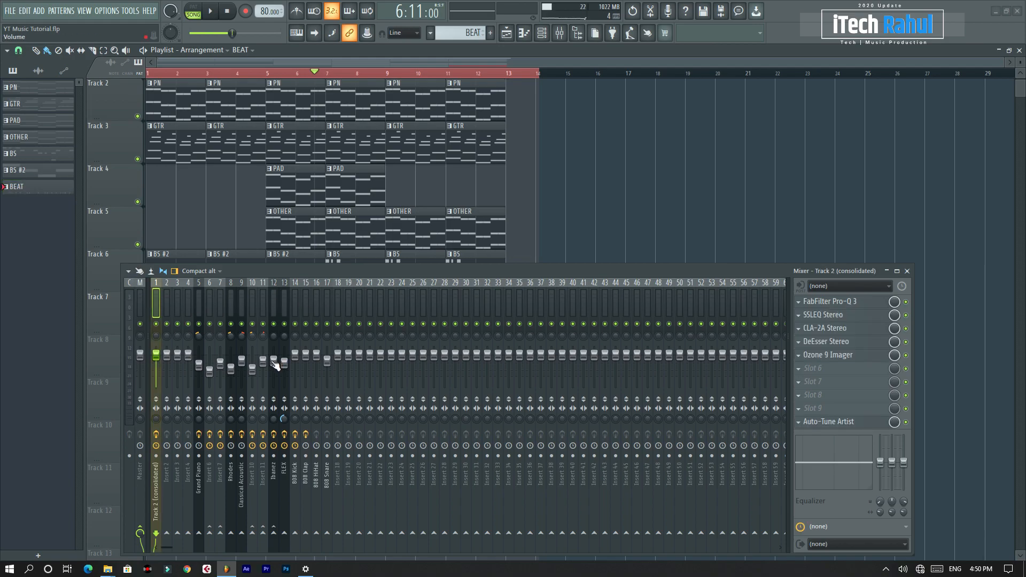
click(908, 271)
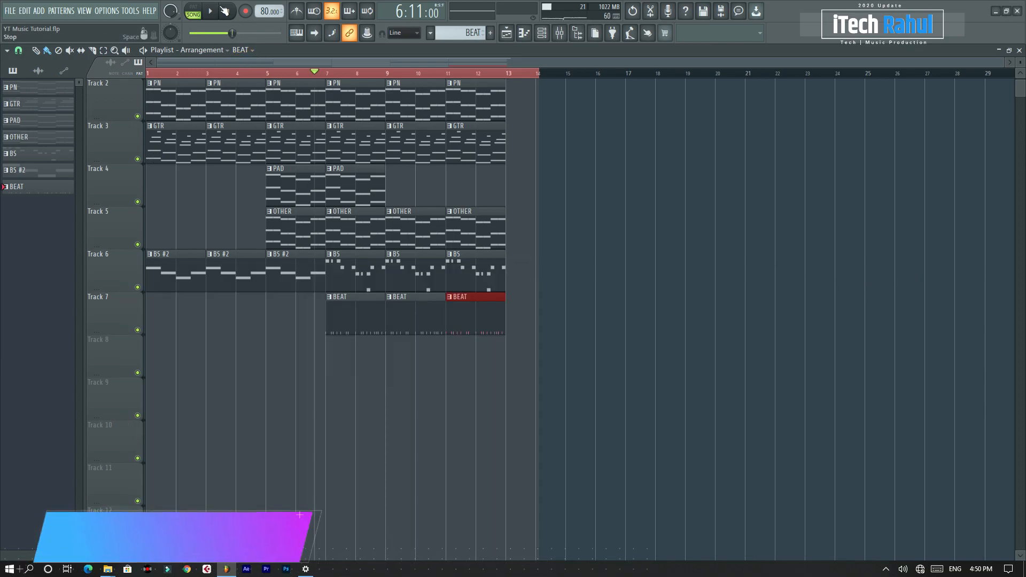
Step: Solo the Dil Galti VOX playlist track, start playback and reopen the mixer
scroll(160, 134, up, 1)
right_click(138, 116)
key(space)
key(F9)
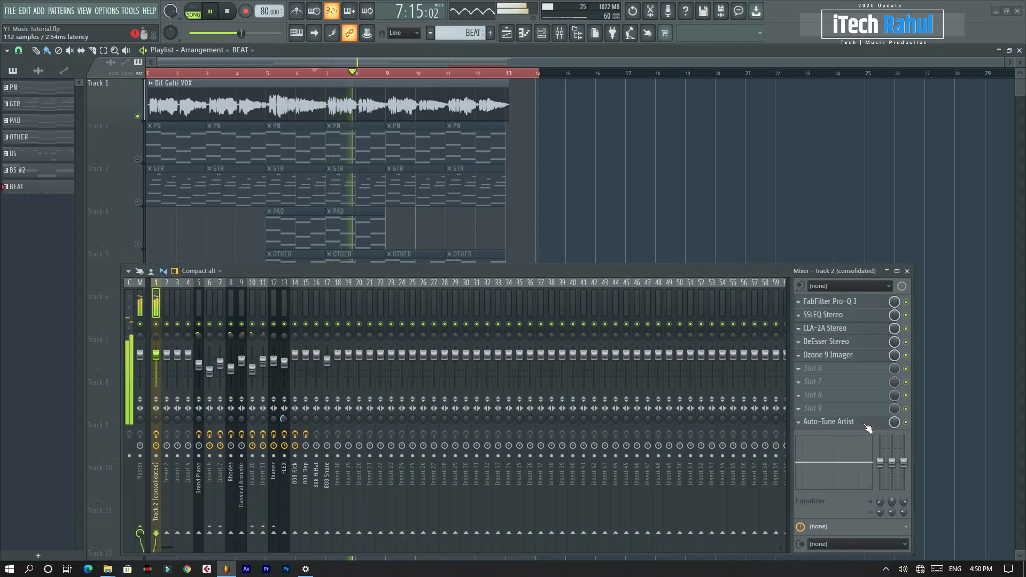
Step: Set Auto-Tune Artist on the vocal track to the Minor scale with a retune speed of 24 and close it
click(866, 424)
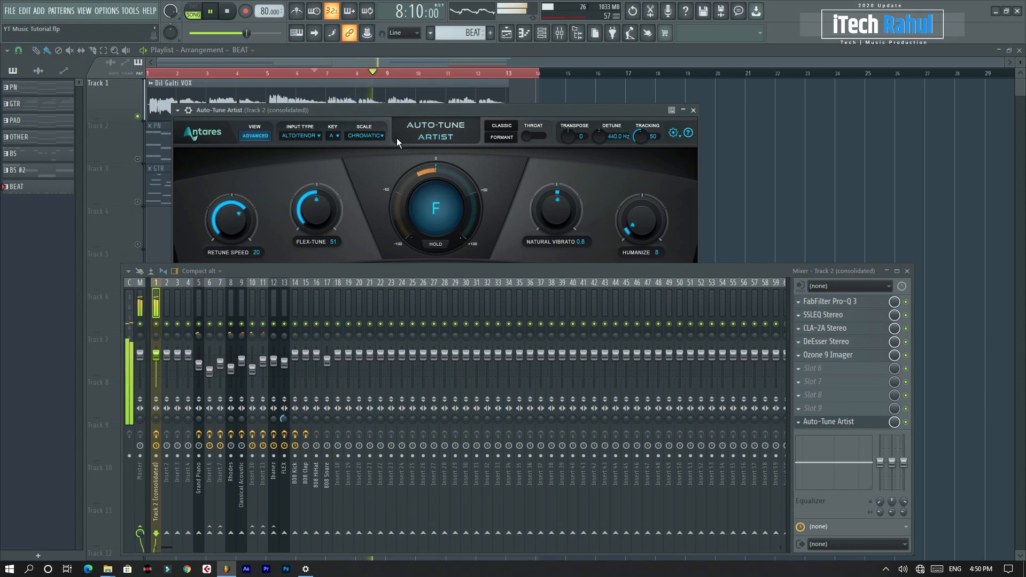
click(364, 135)
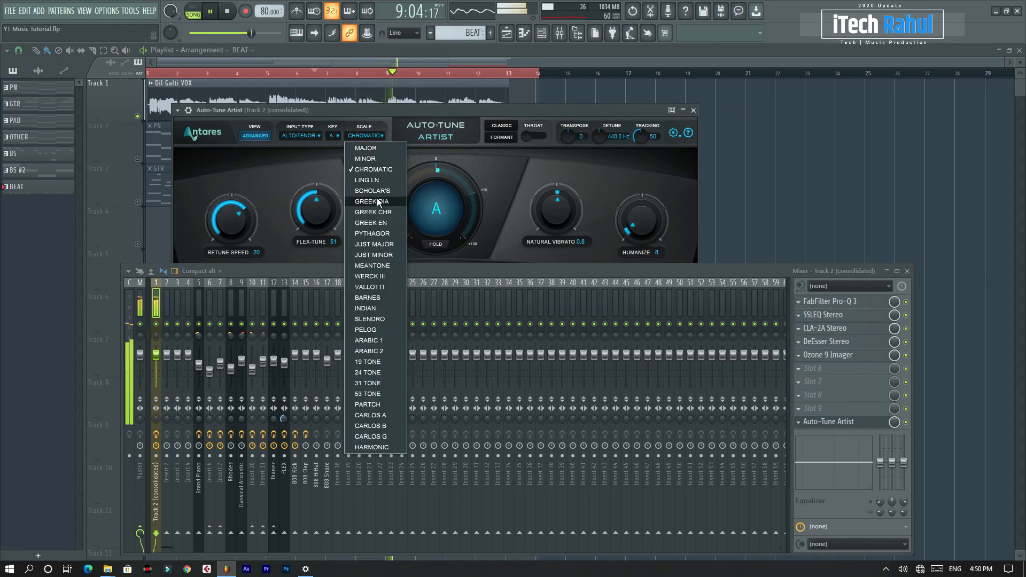
click(366, 159)
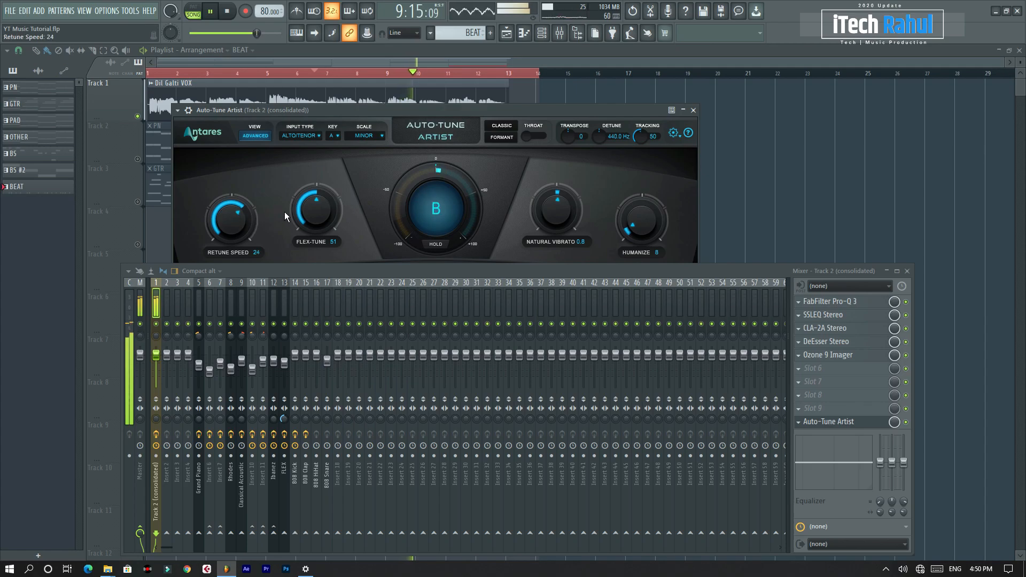
click(694, 110)
click(167, 306)
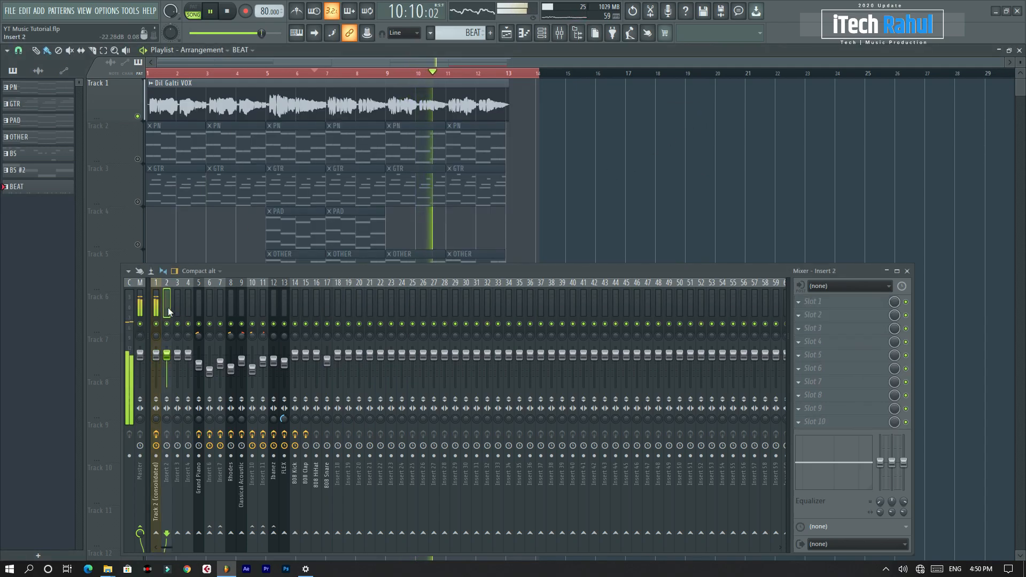
key(space)
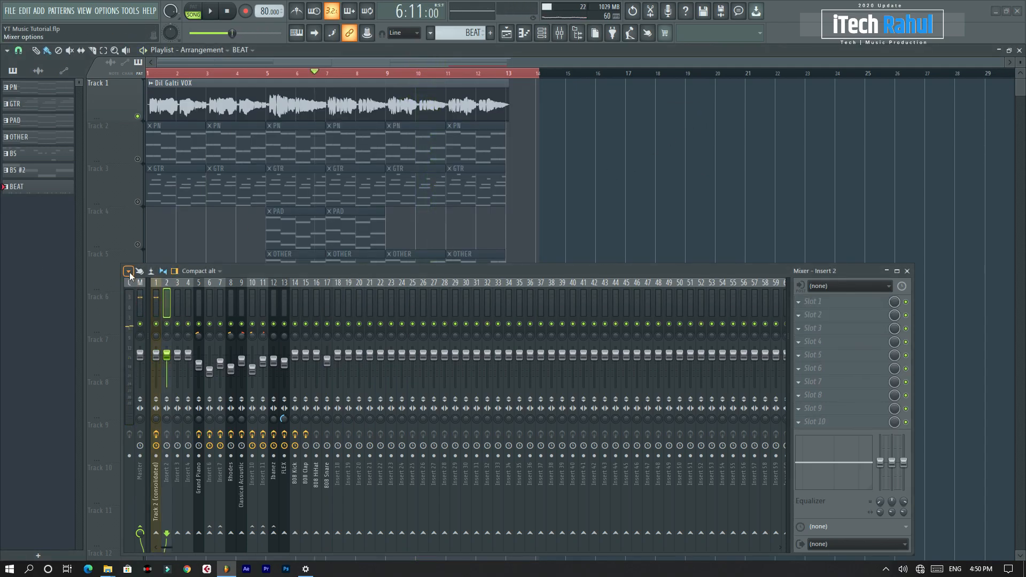
click(130, 273)
click(350, 271)
Step: Route the vocal's mixer track to Inserts 6 and 7 as sends and play back the soloed vocal
drag(317, 272, 373, 174)
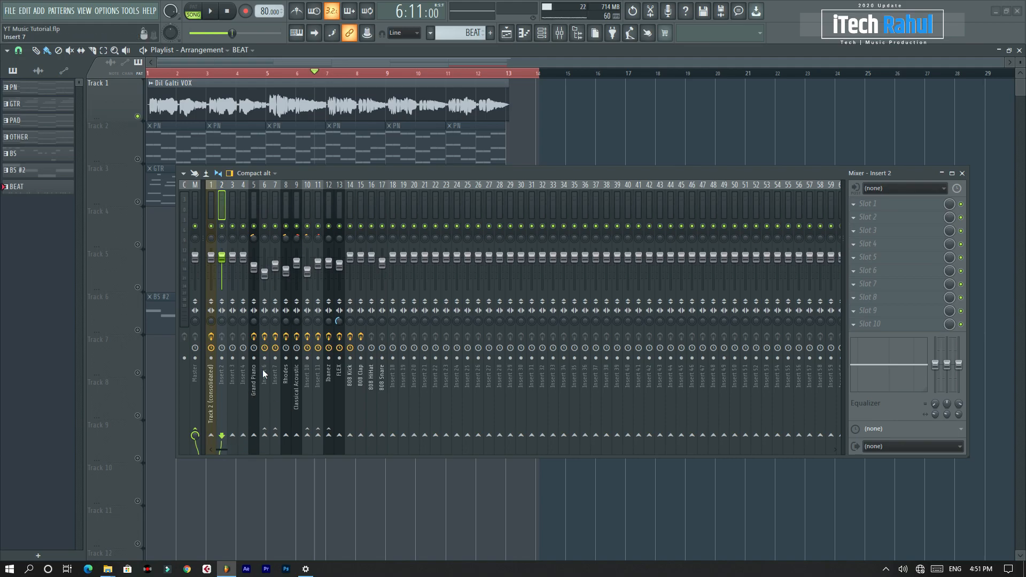
click(213, 199)
click(276, 436)
key(space)
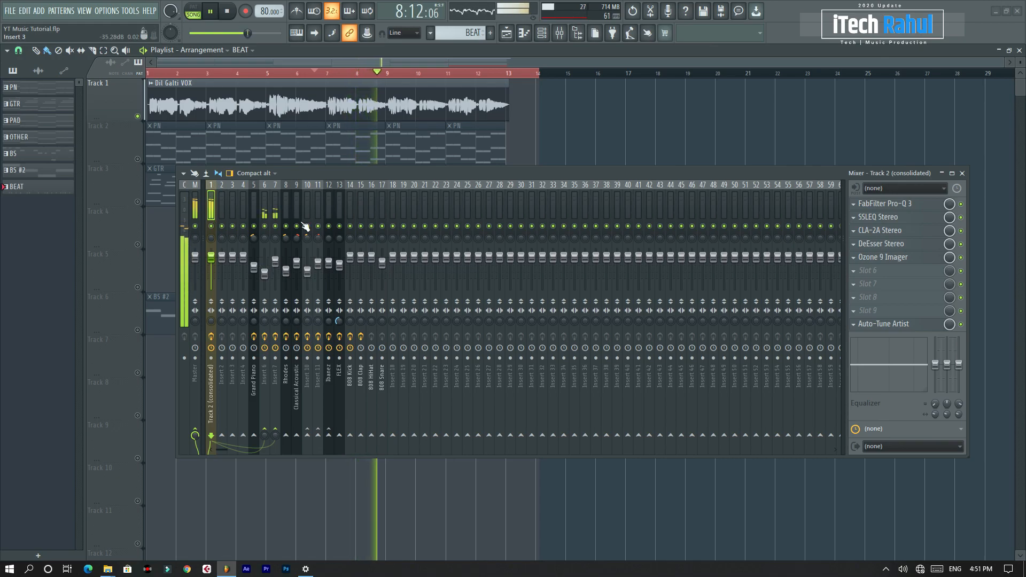
Step: Raise the vocal's SSLEQ HF gain to about 5.7 dB and set the DeEsser threshold to -18.8 dB
click(885, 217)
drag(832, 165, 700, 353)
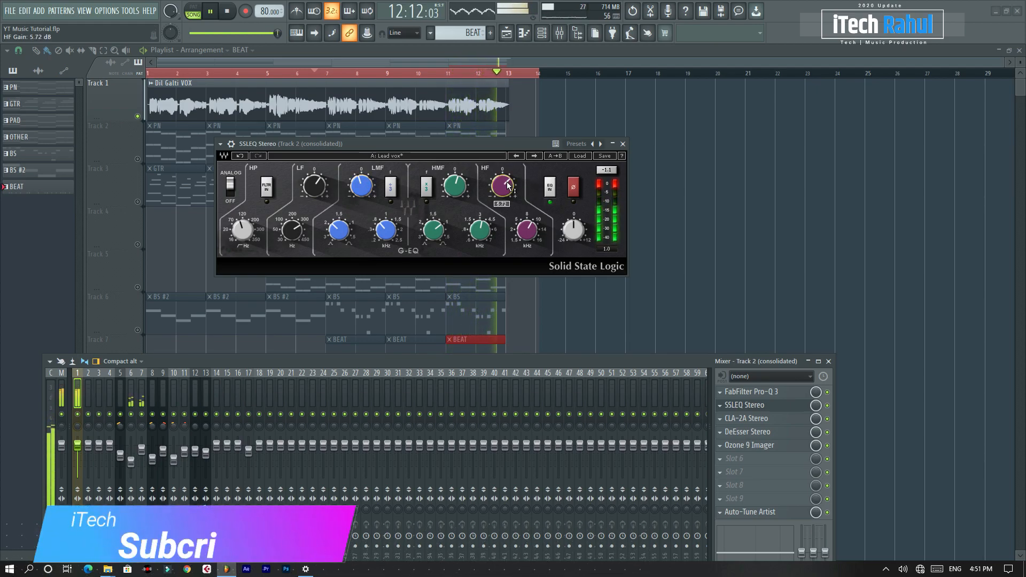
click(749, 432)
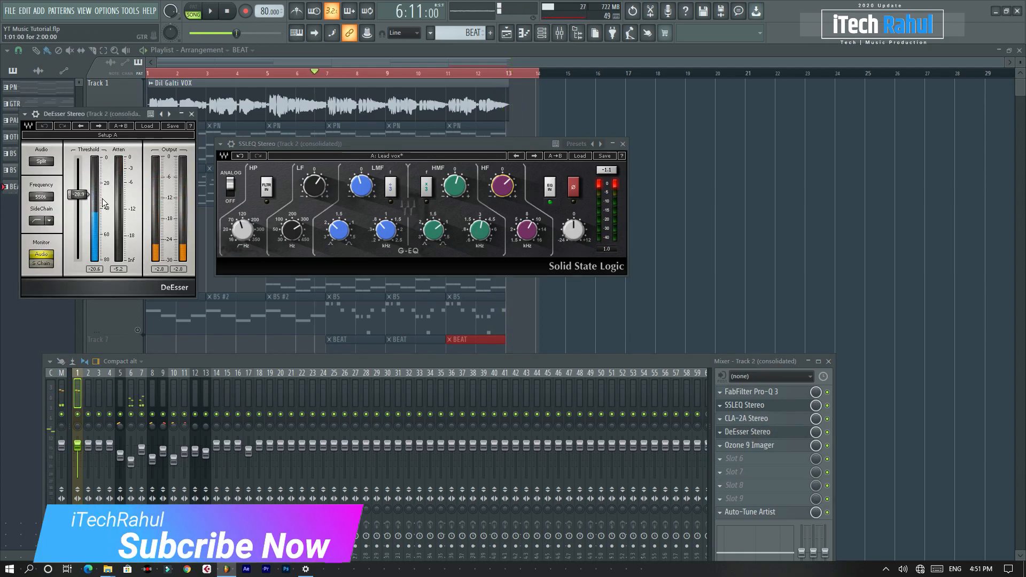
key(space)
drag(78, 177, 77, 182)
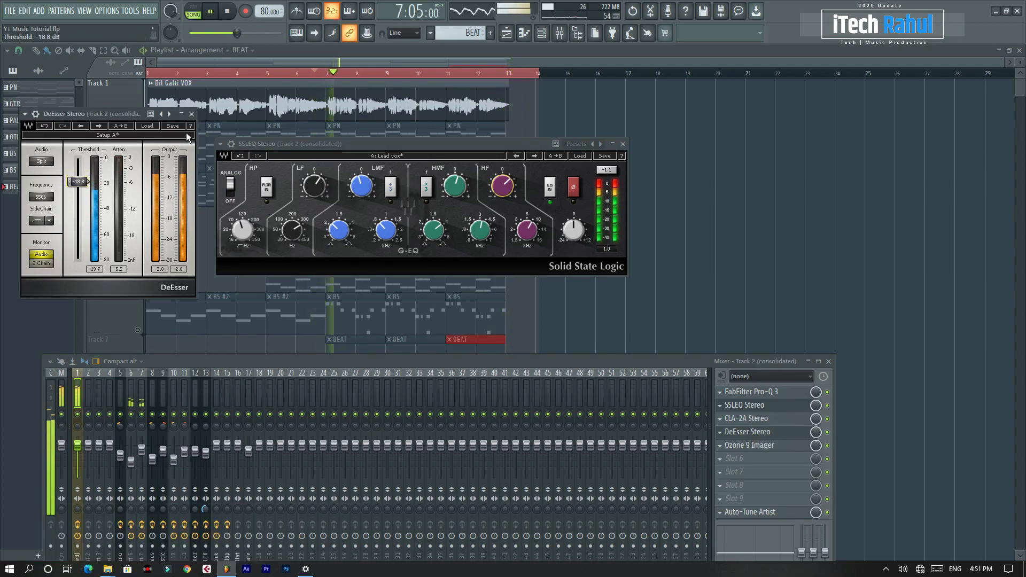
click(189, 115)
Step: Unsolo the vocal, close the plugin and mixer windows, and play the full arrangement from the beginning
key(space)
key(Escape)
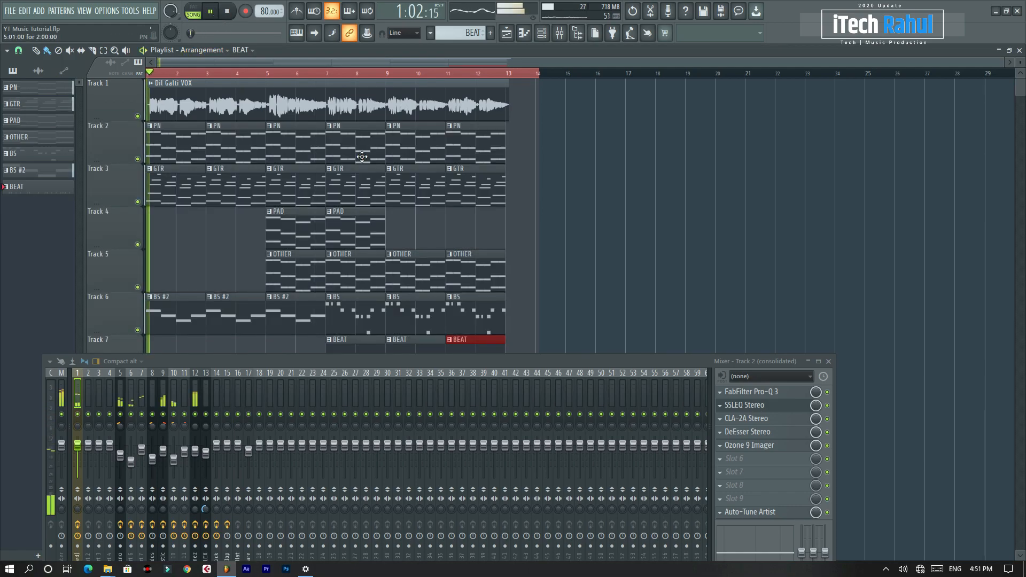
drag(443, 363, 532, 255)
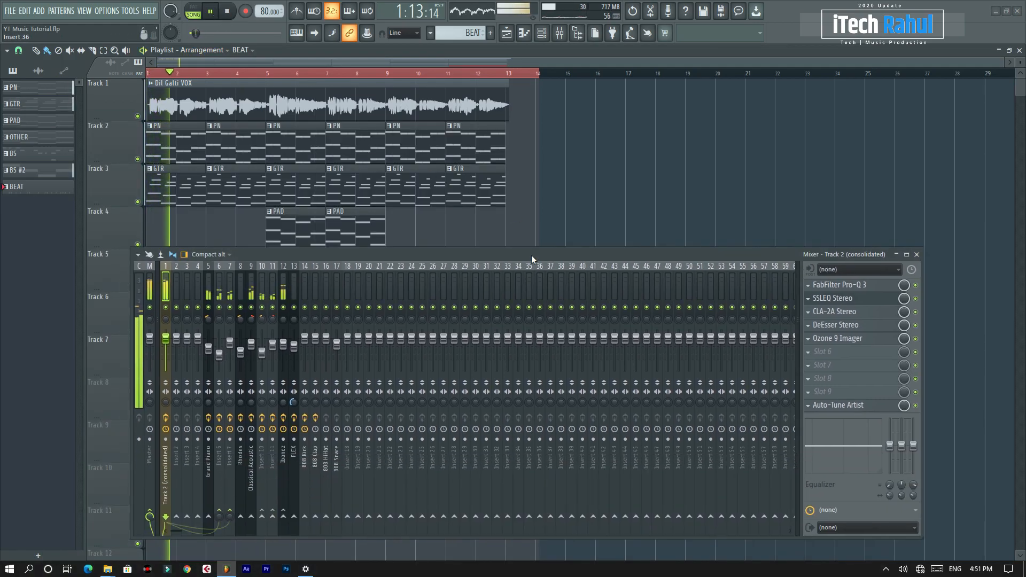
click(916, 255)
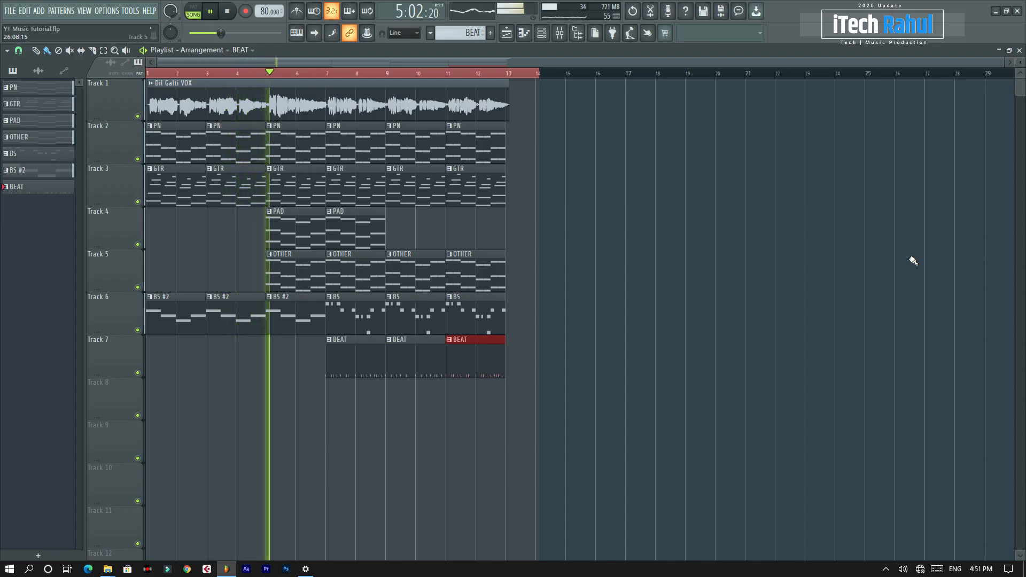
key(space)
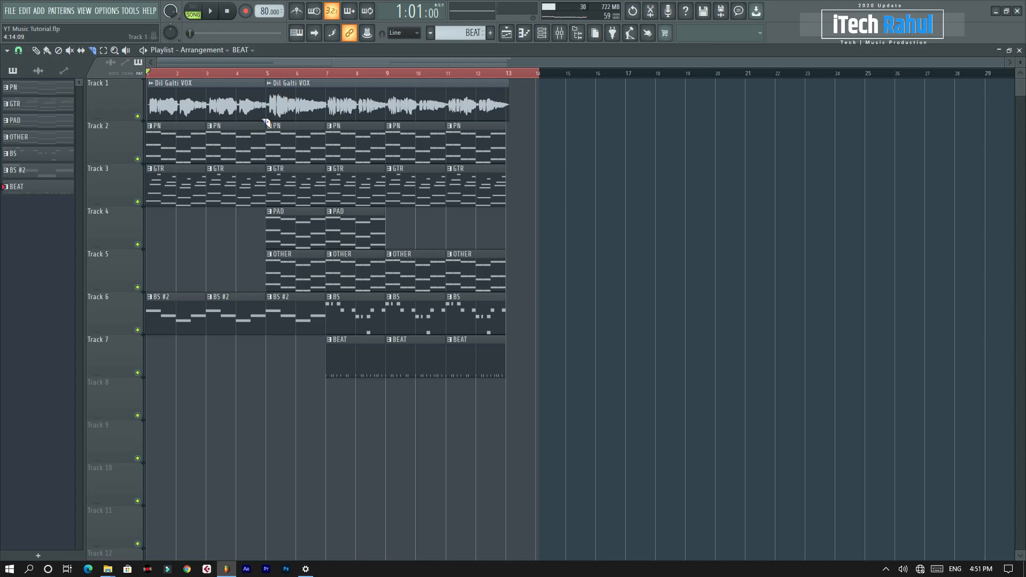
click(213, 13)
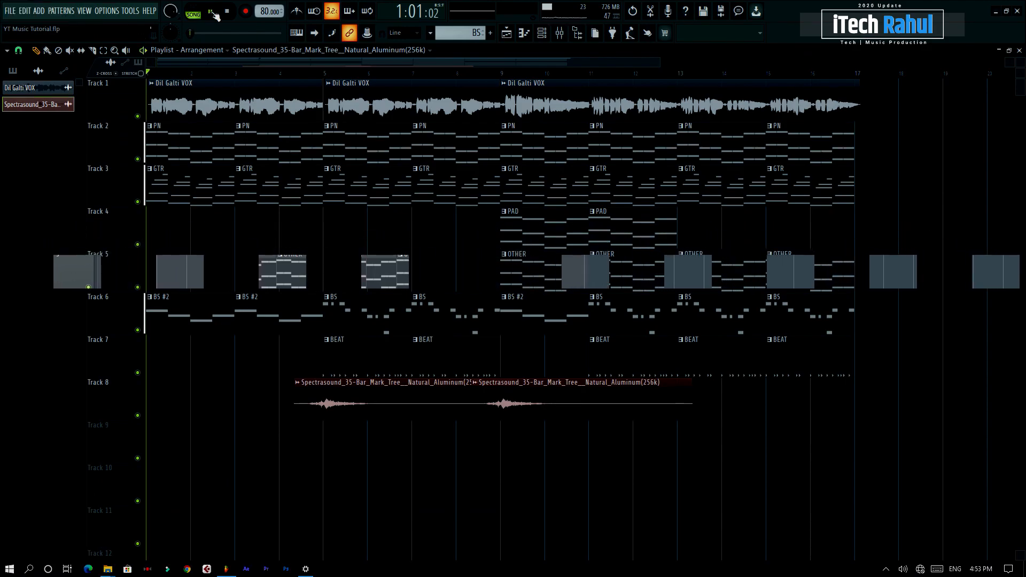